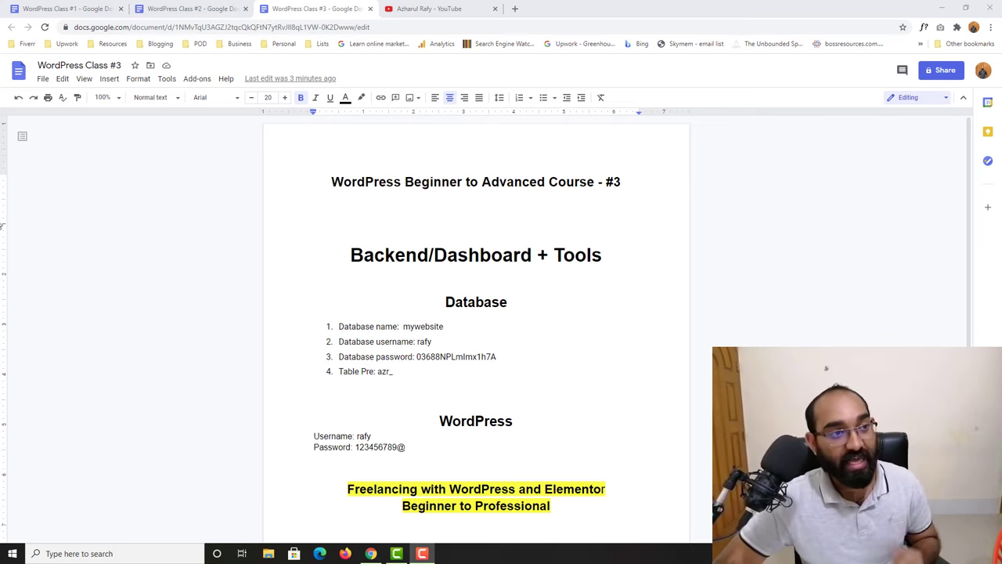
- Review the WordPress Class #1, Class #2 and Class #3 documents one after another
click(39, 7)
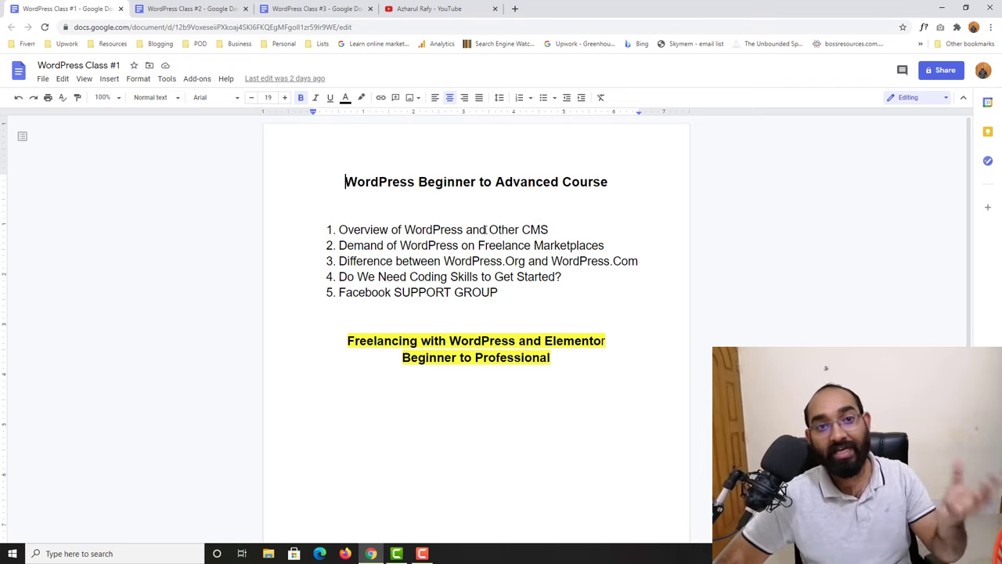
click(192, 8)
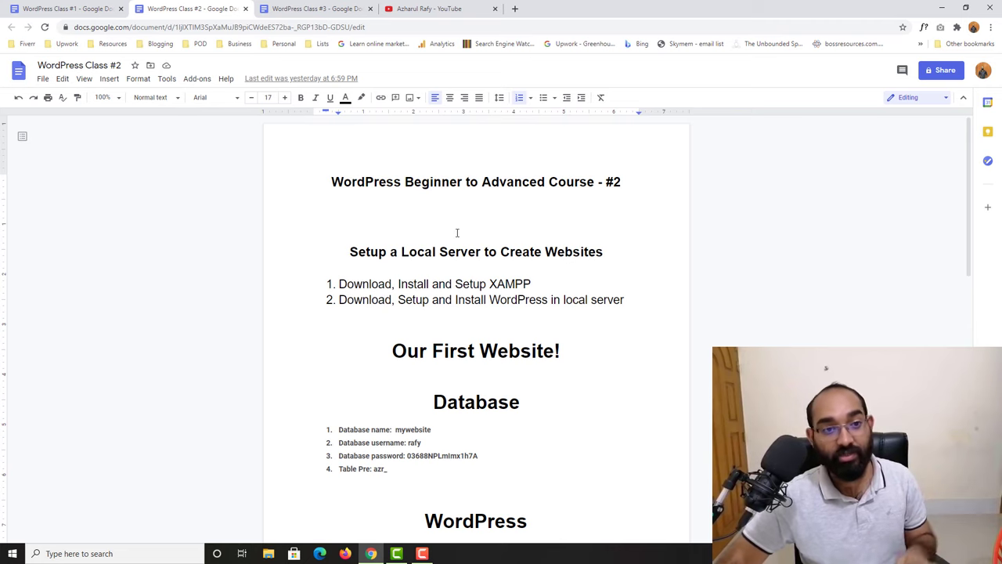
click(313, 11)
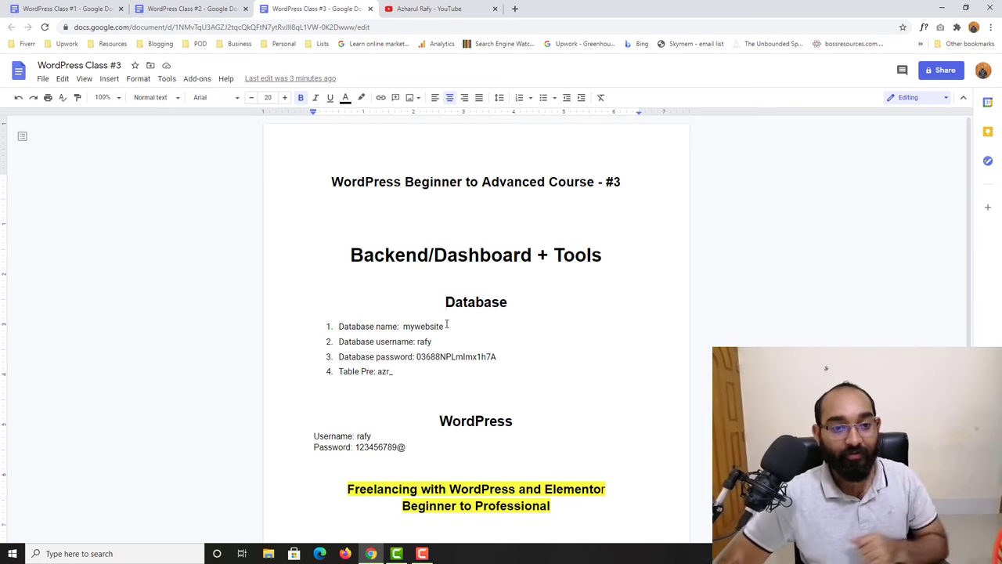
- Look through the created playlists on the course's YouTube channel and close that page
click(479, 6)
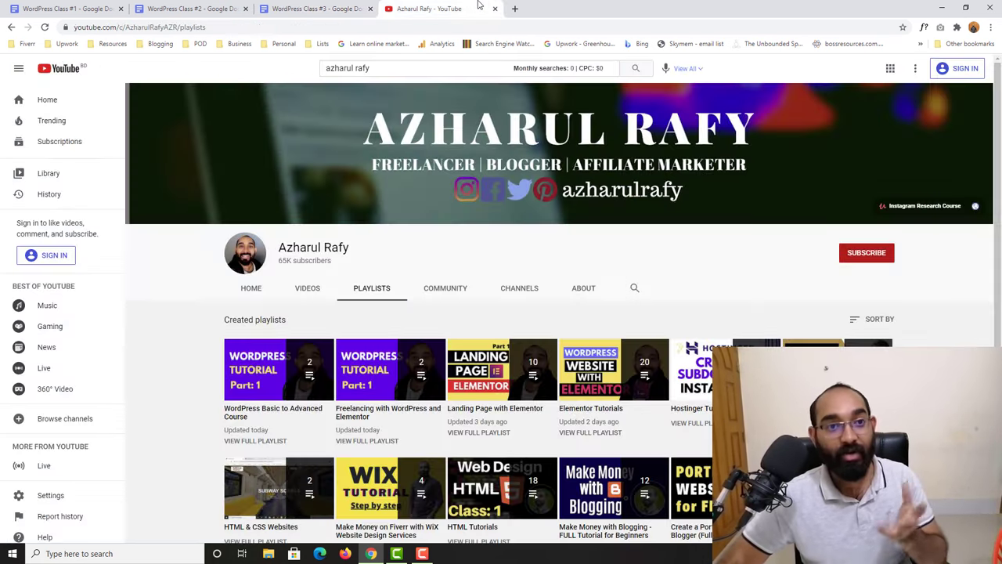
scroll(168, 288, down, 2)
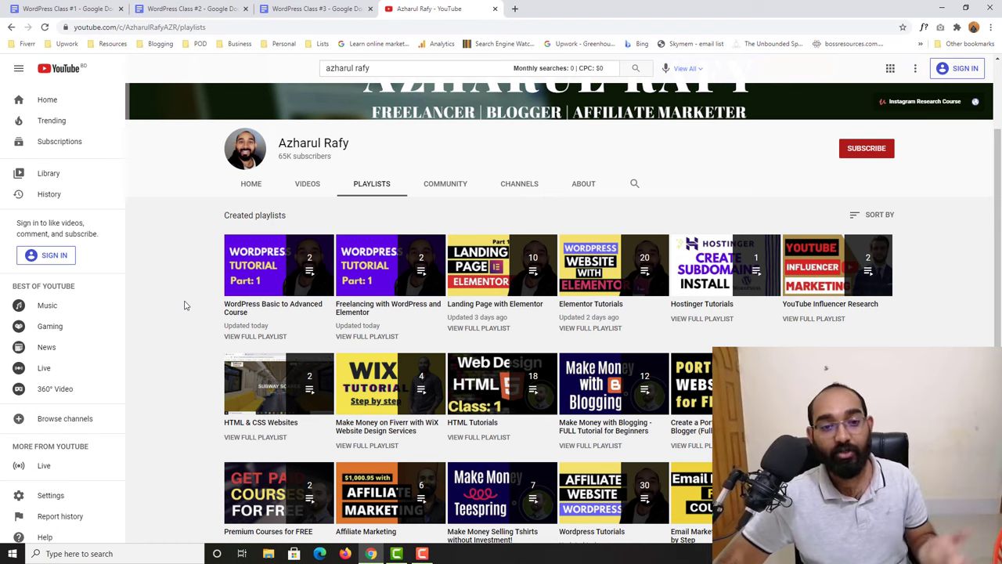
scroll(183, 302, up, 3)
click(495, 9)
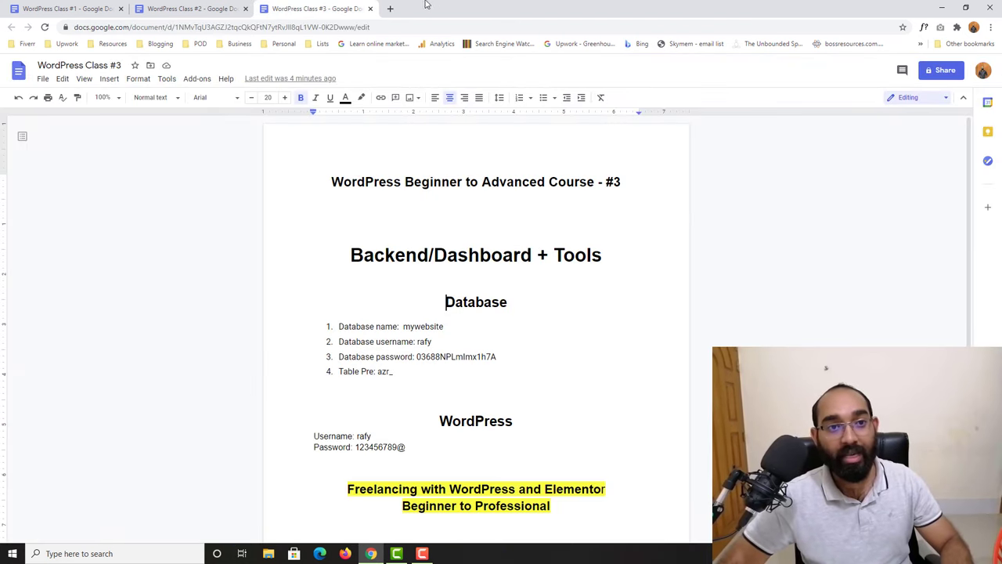
- Try to load the local site localhost/mywebsite in a new browser tab
click(389, 9)
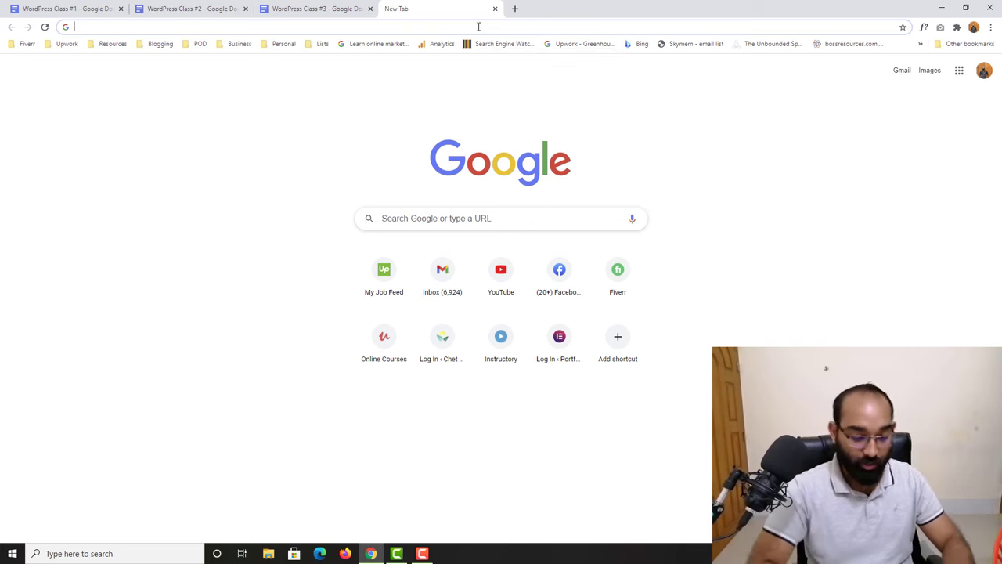
text(loc)
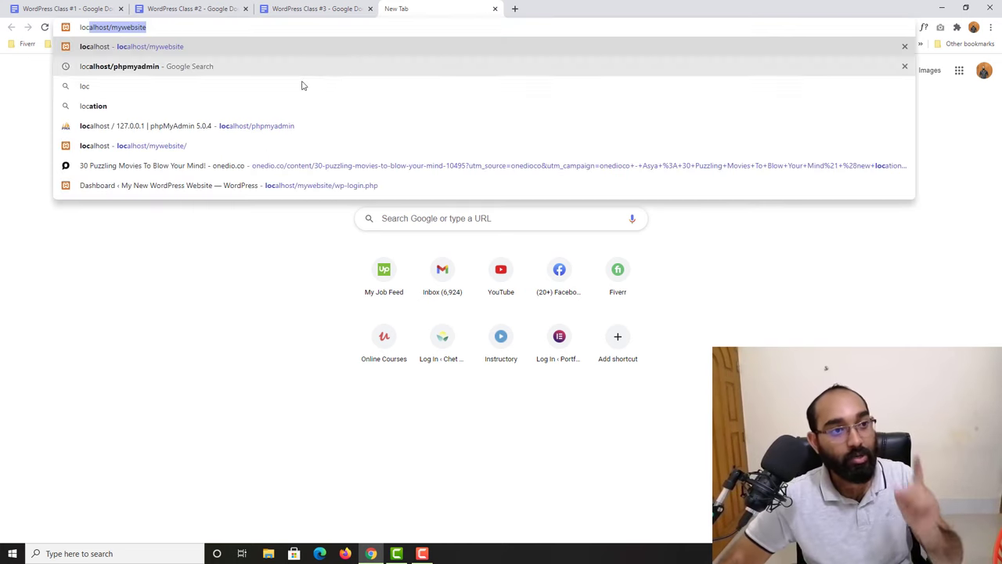
key(Right)
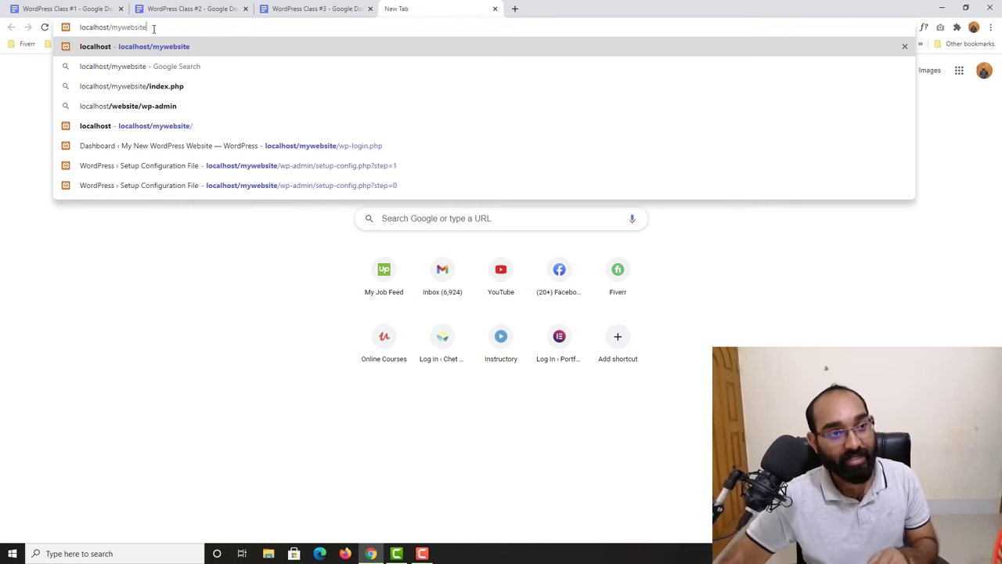
key(Return)
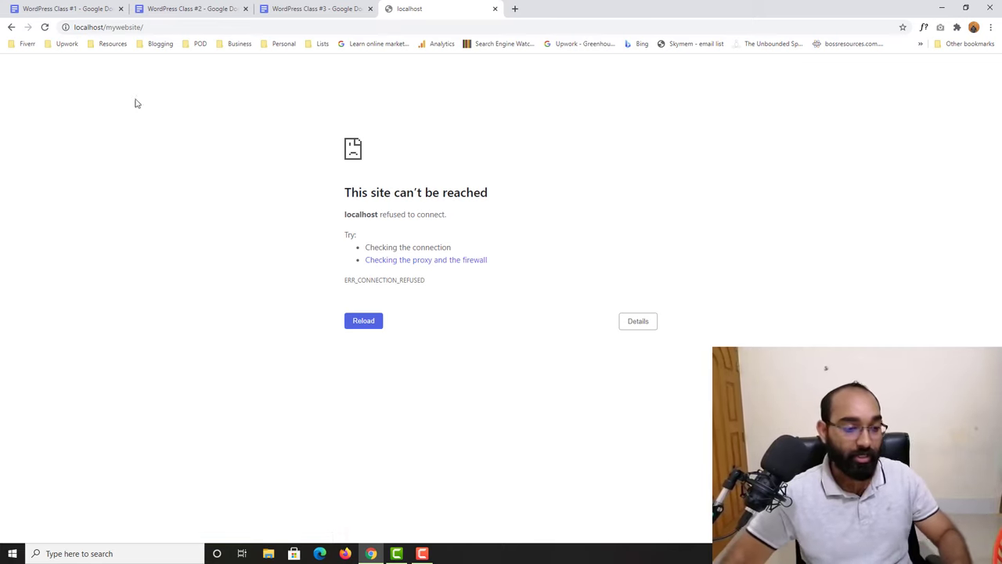
- Launch the XAMPP Control Panel, start the Apache and MySQL modules, and minimize its window
click(91, 553)
text(xa)
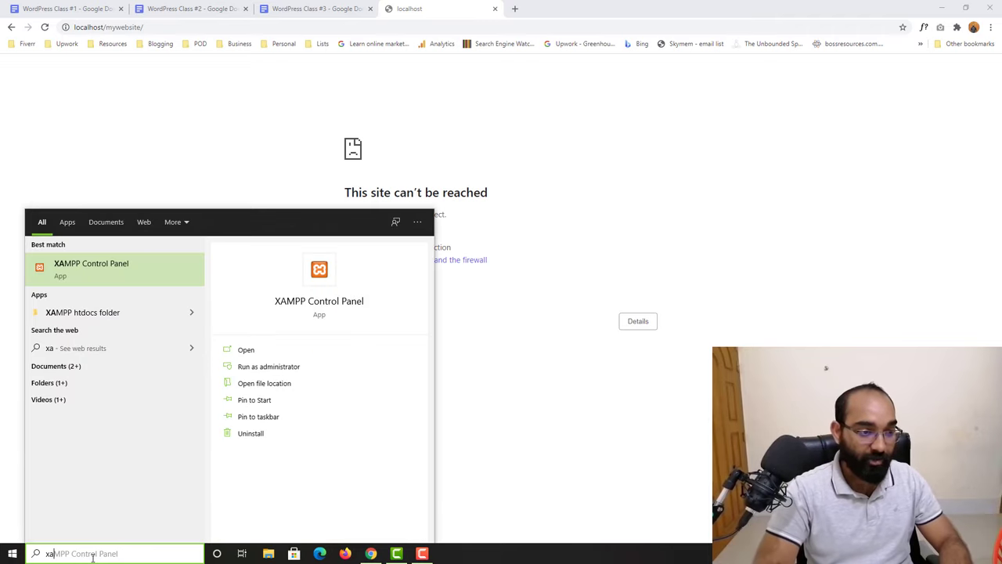
click(105, 275)
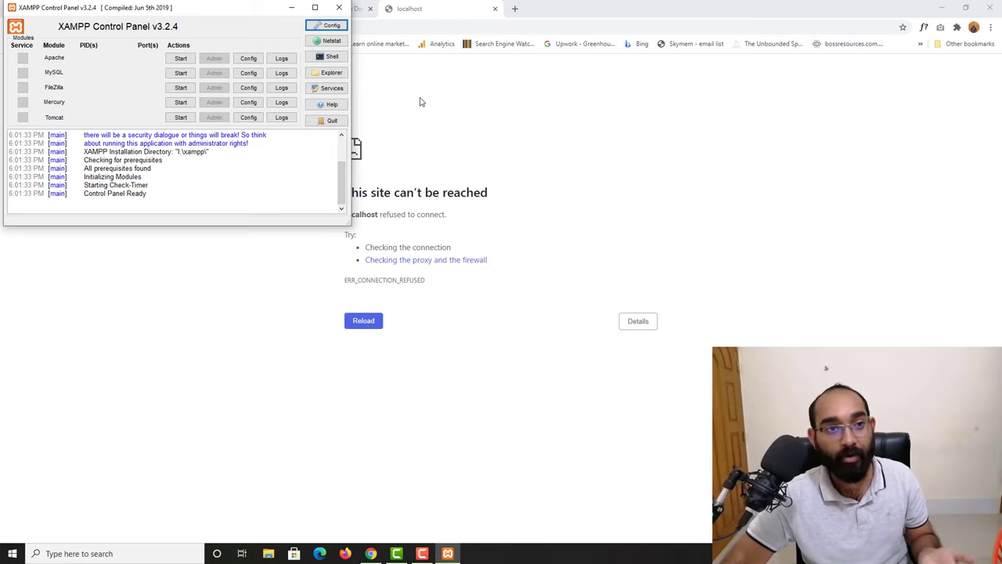
click(181, 60)
click(180, 73)
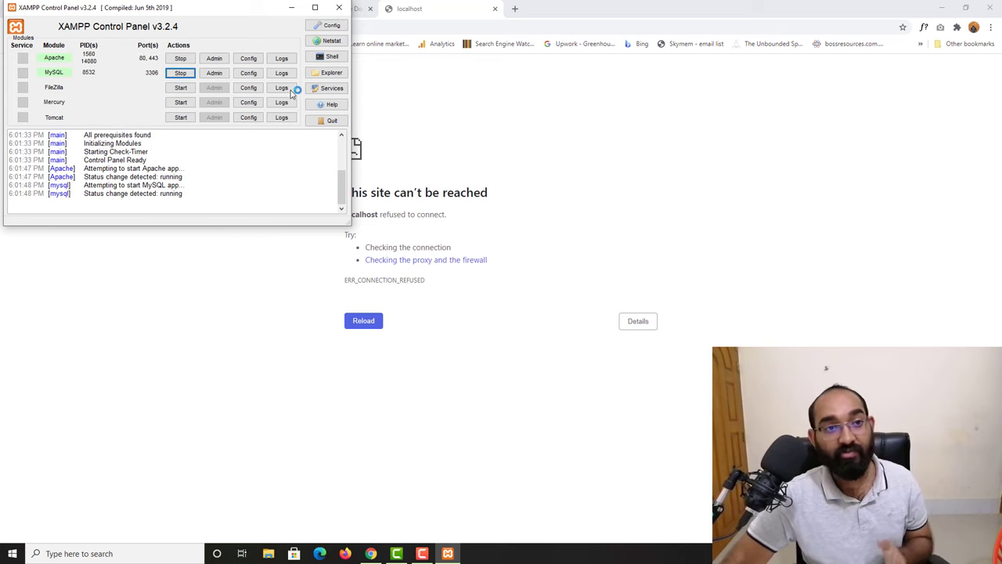
click(293, 10)
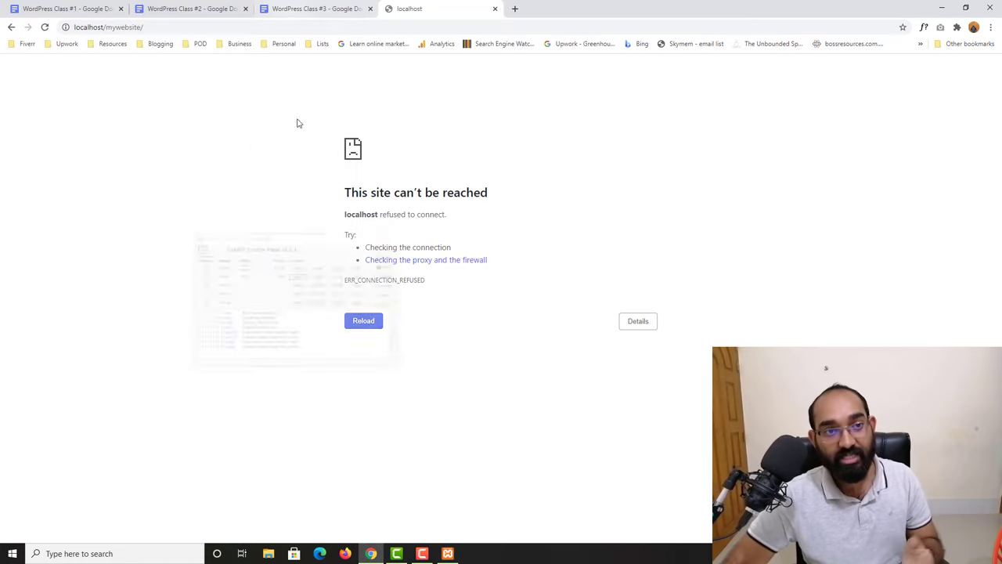
- Reload localhost/mywebsite and look over the site's home page
click(436, 30)
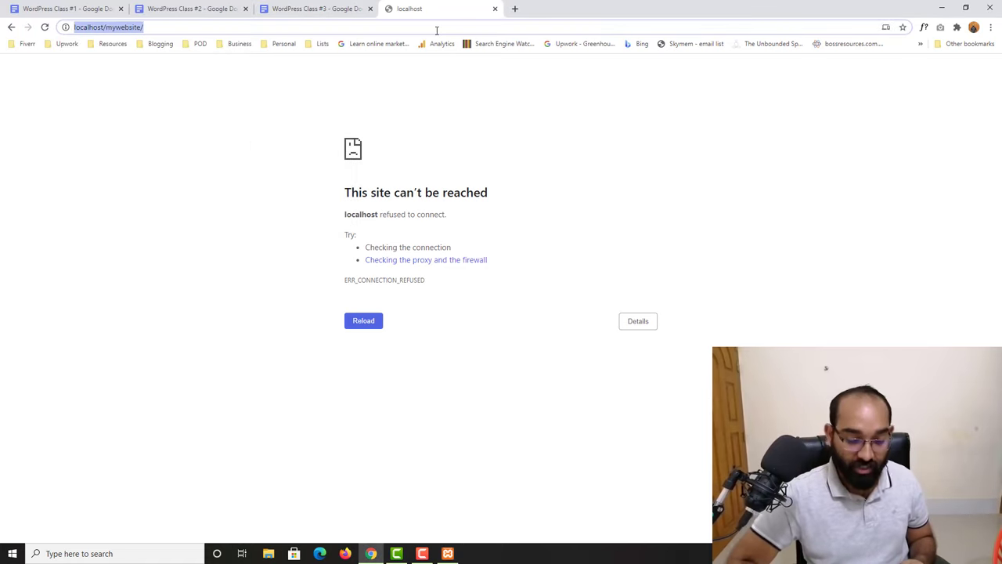
key(Return)
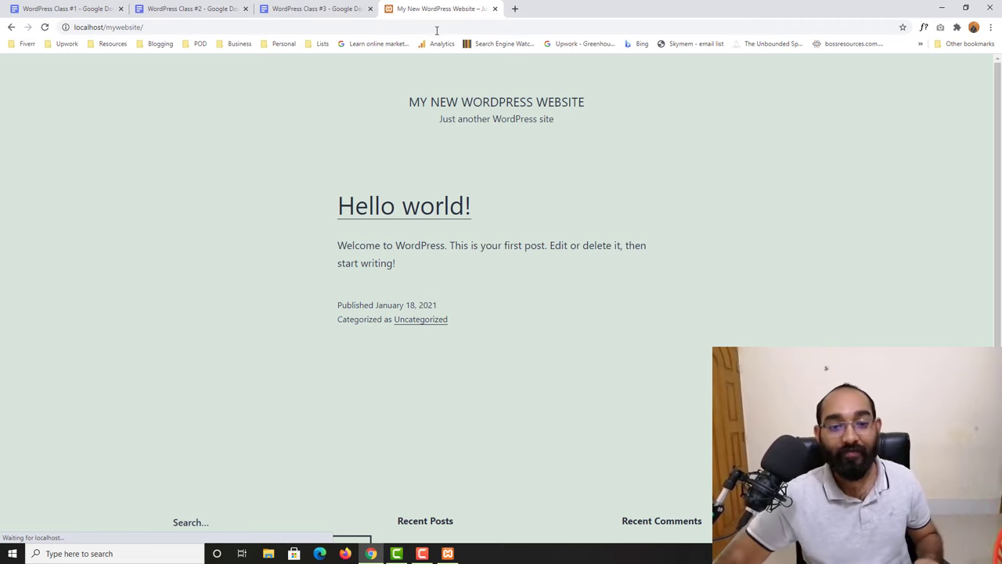
scroll(175, 342, down, 3)
scroll(175, 344, up, 3)
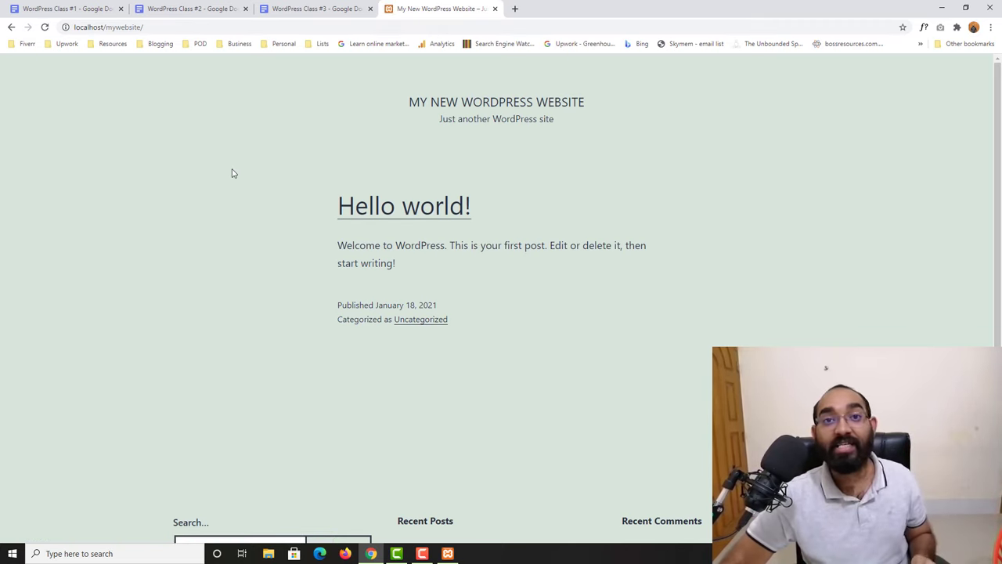
- Go to the WordPress admin login page at localhost/mywebsite/wp-admin
click(177, 26)
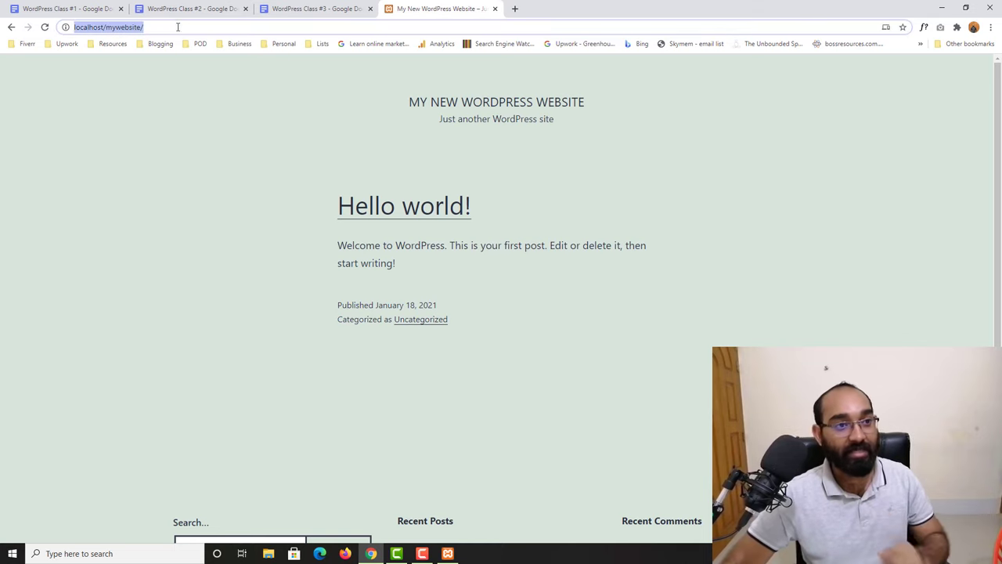
click(179, 28)
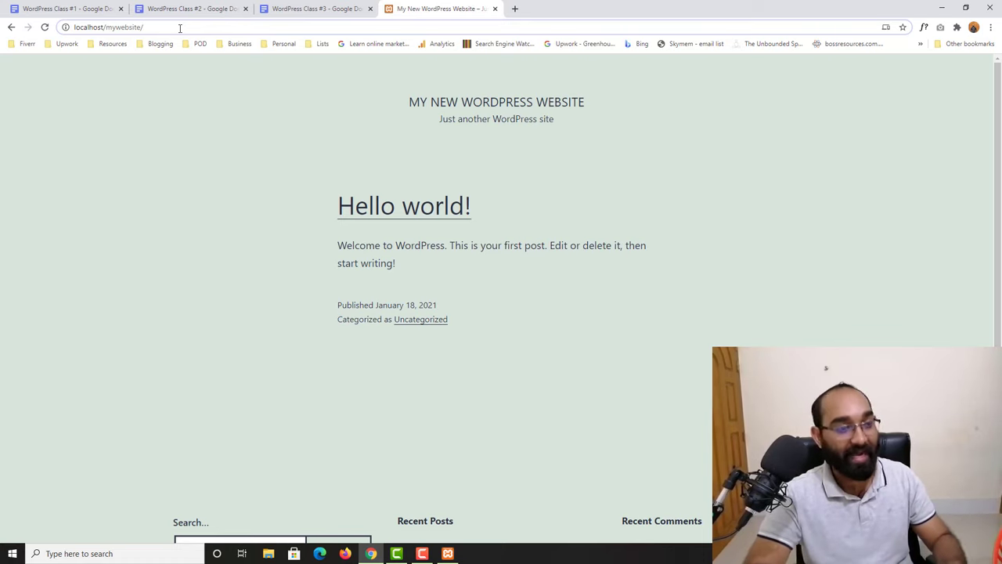
text(wp)
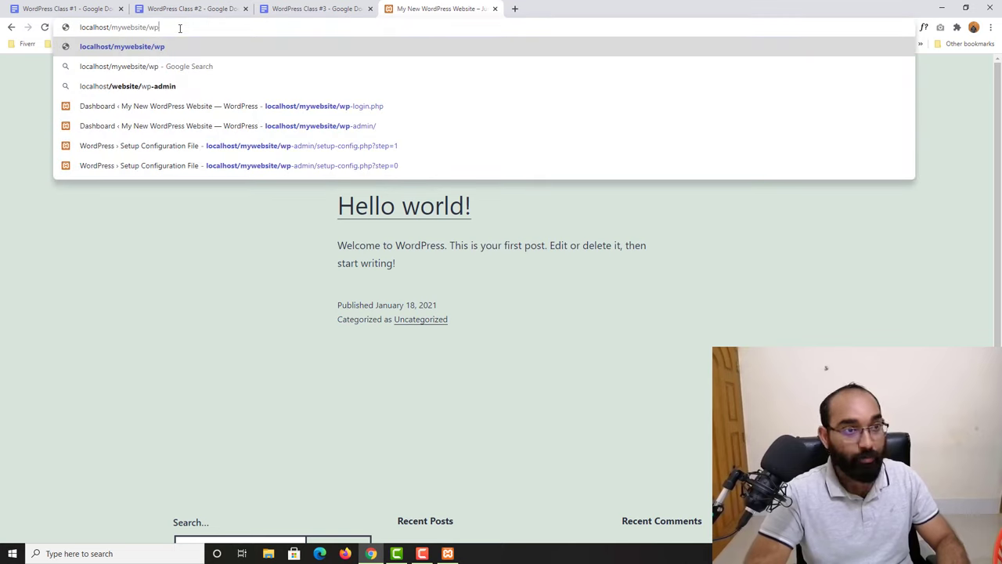
text(-admin)
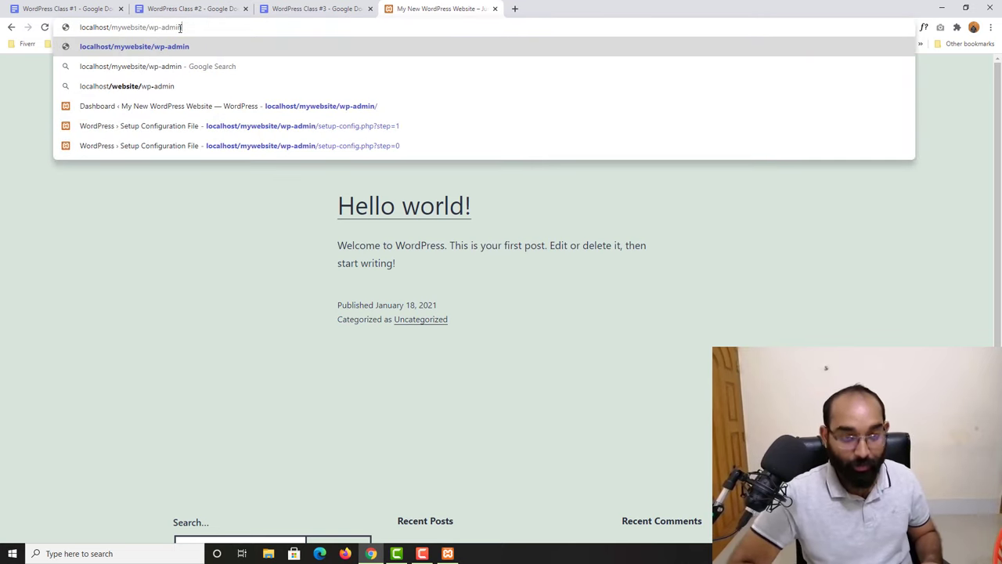
key(Return)
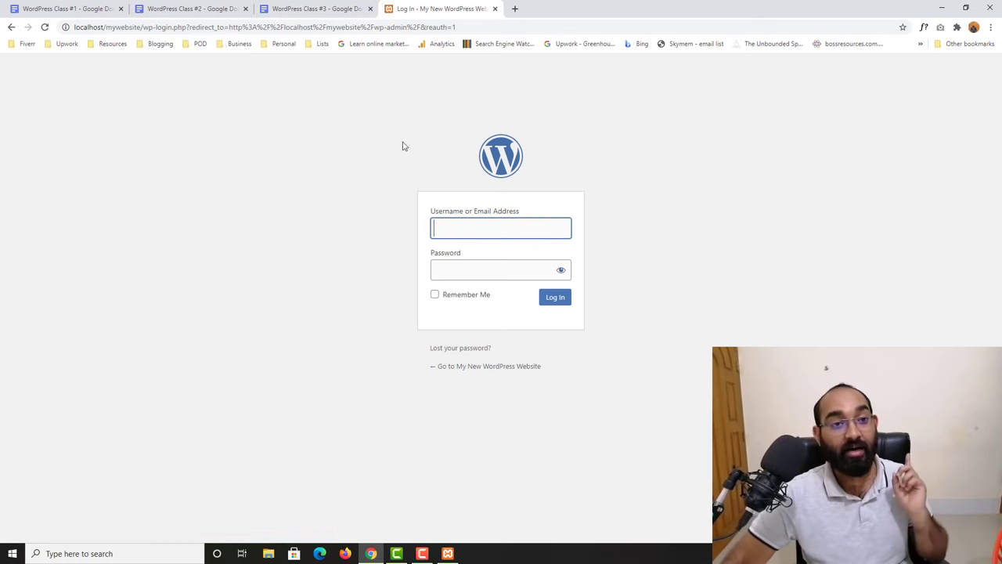
- Copy the WordPress username from the Class #3 document into the login form's Username or Email Address field
click(330, 8)
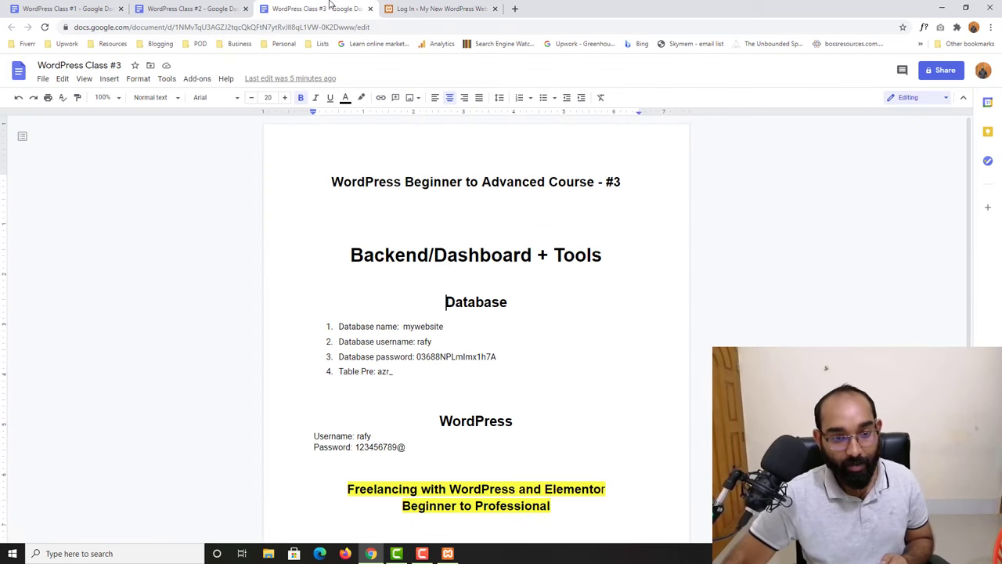
scroll(476, 425, down, 3)
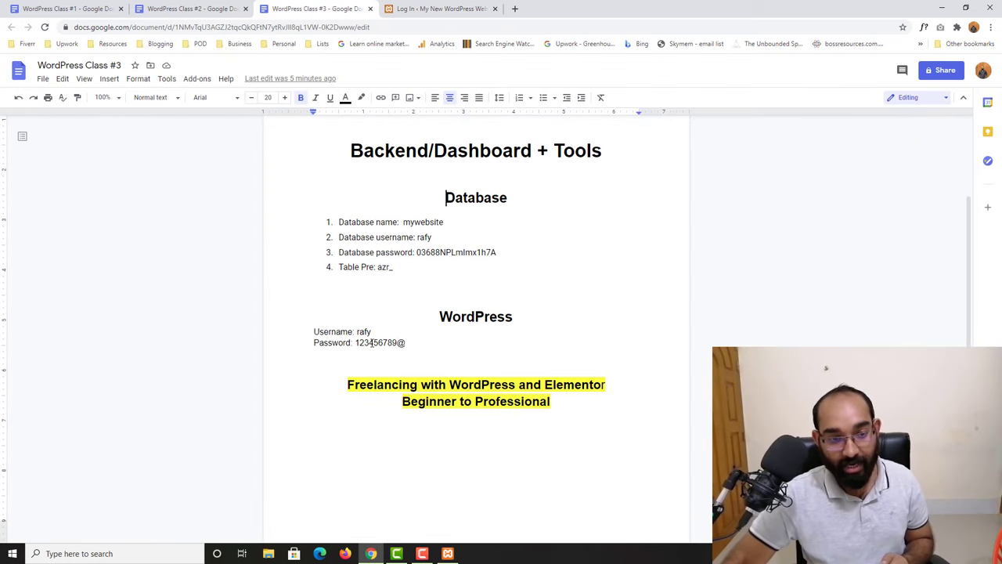
double_click(363, 332)
key(ctrl+c)
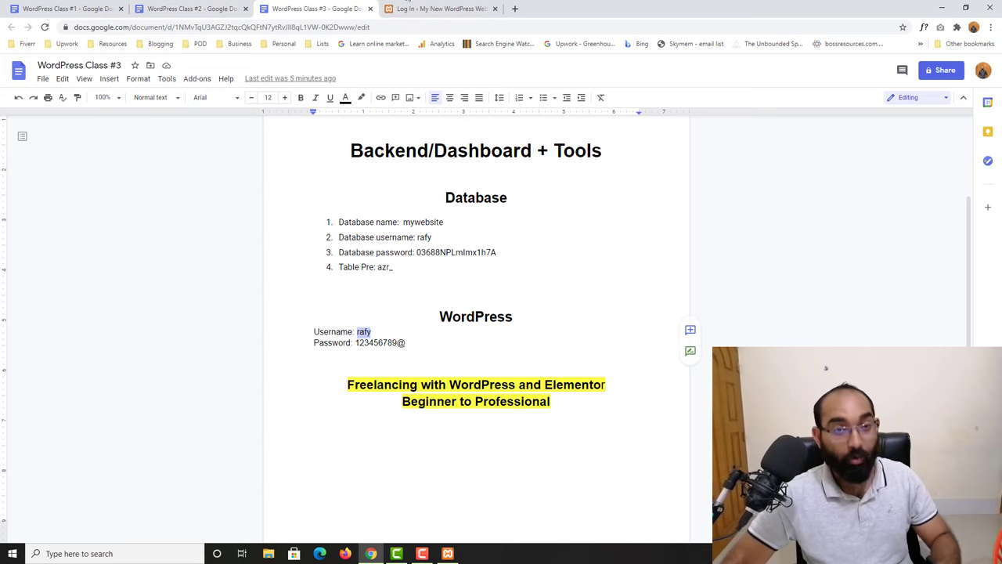
click(438, 9)
click(490, 222)
key(ctrl+v)
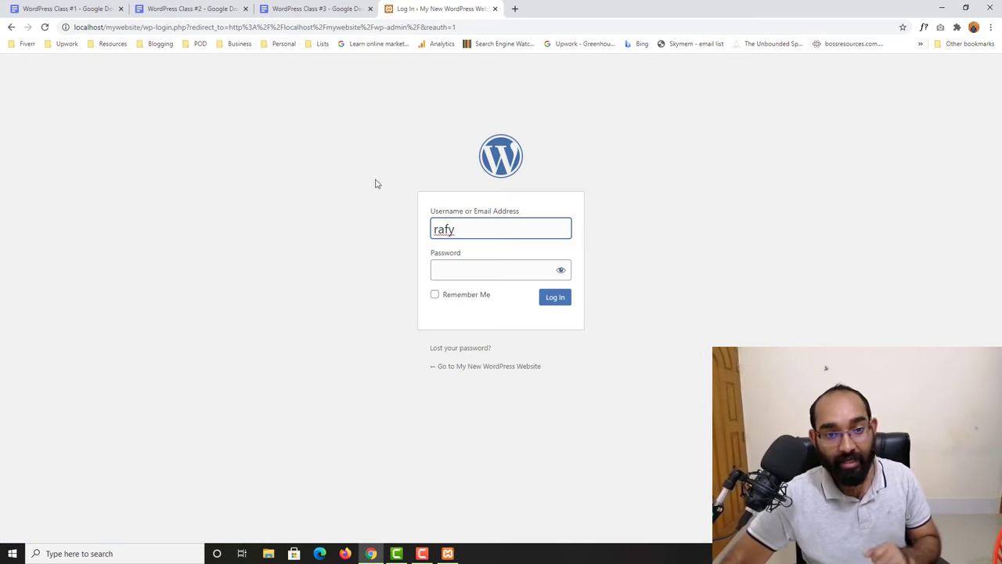
- Copy the WordPress password from the Class #3 document into the Password field and log in
click(317, 9)
mouse_move(355, 343)
mouse_down()
mouse_move(406, 342)
mouse_move(358, 344)
mouse_up()
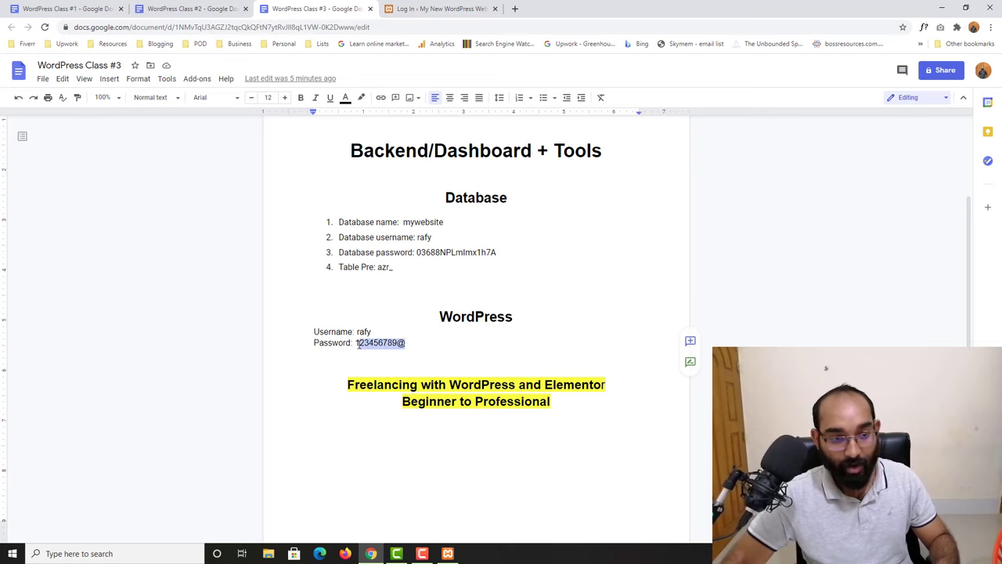
click(479, 7)
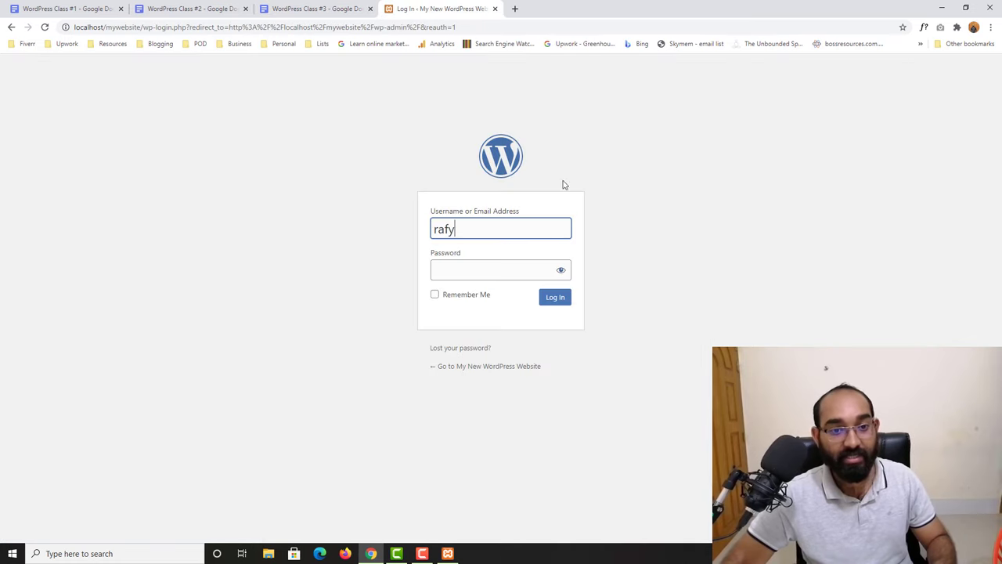
click(483, 263)
key(ctrl+v)
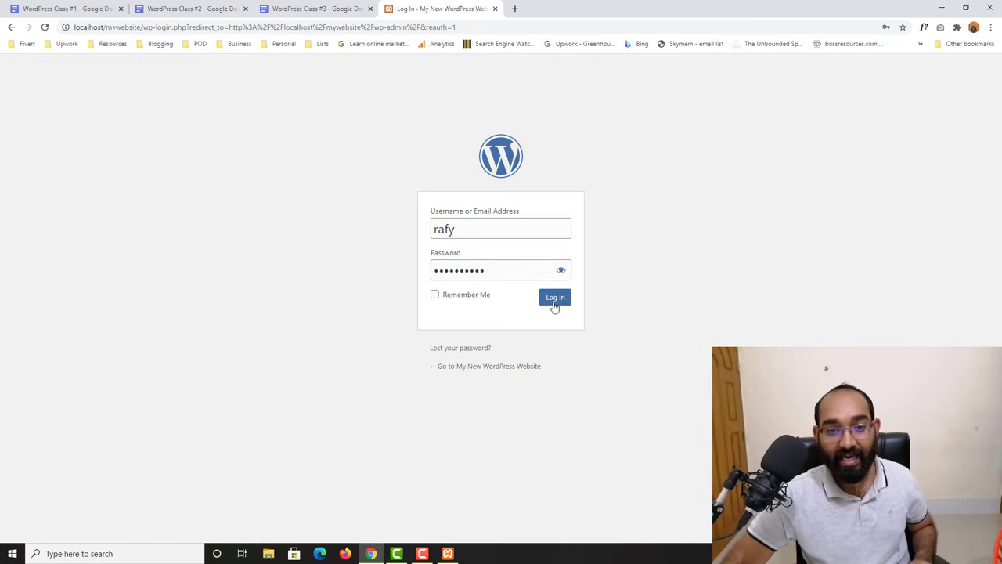
click(556, 302)
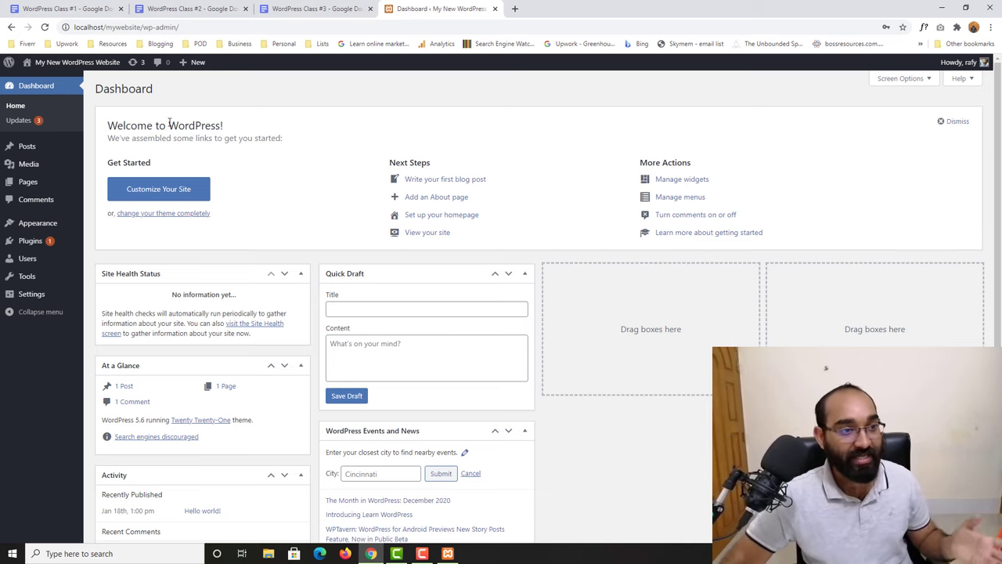
- Look over the dashboard, open its View your site link in a new browser tab, and return to the dashboard
mouse_move(43, 63)
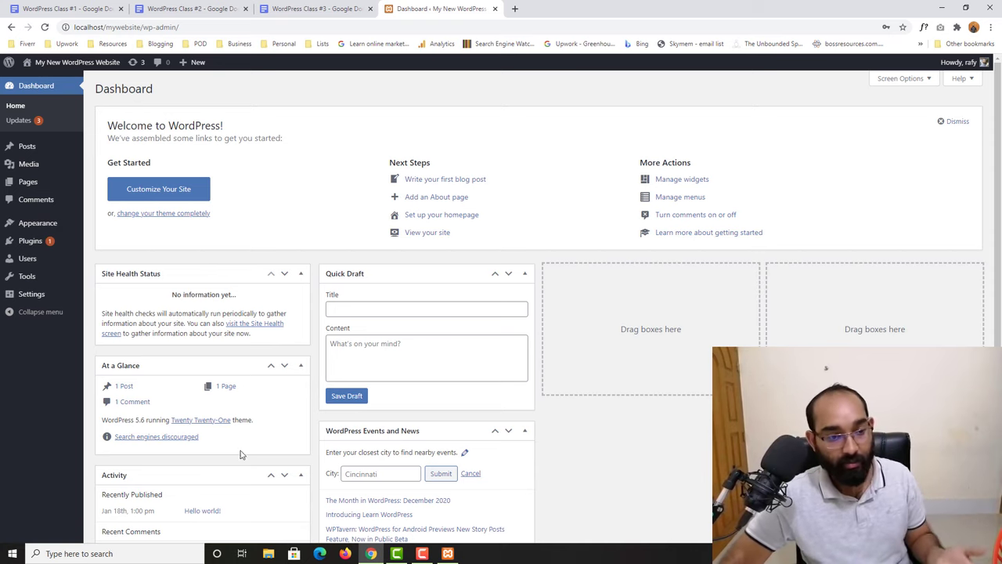
scroll(546, 365, down, 2)
scroll(595, 157, up, 3)
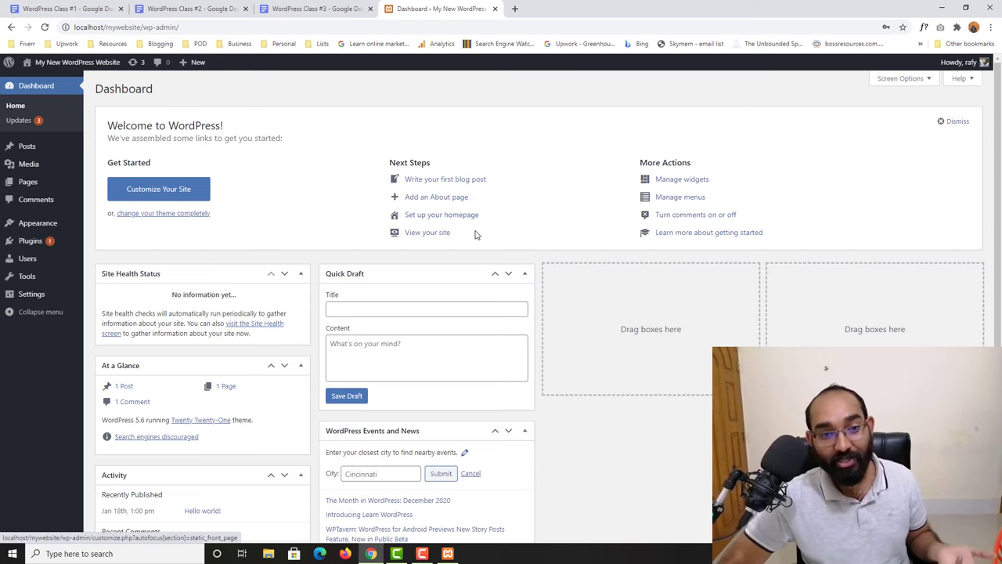
right_click(446, 236)
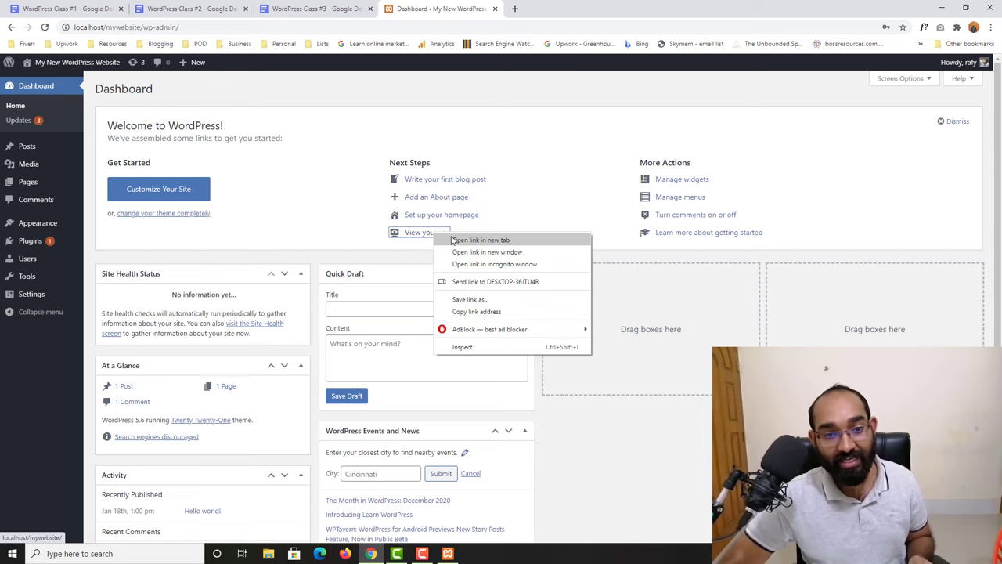
click(470, 239)
click(564, 9)
click(437, 8)
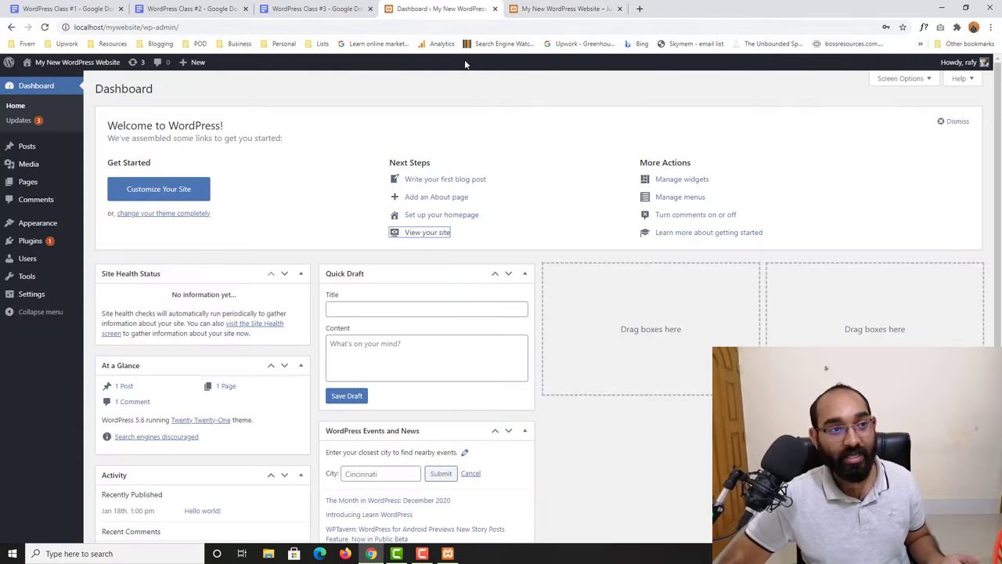
- Open the site's Visit Site link in a new browser tab, view the page, and close both site tabs
mouse_move(74, 61)
right_click(45, 83)
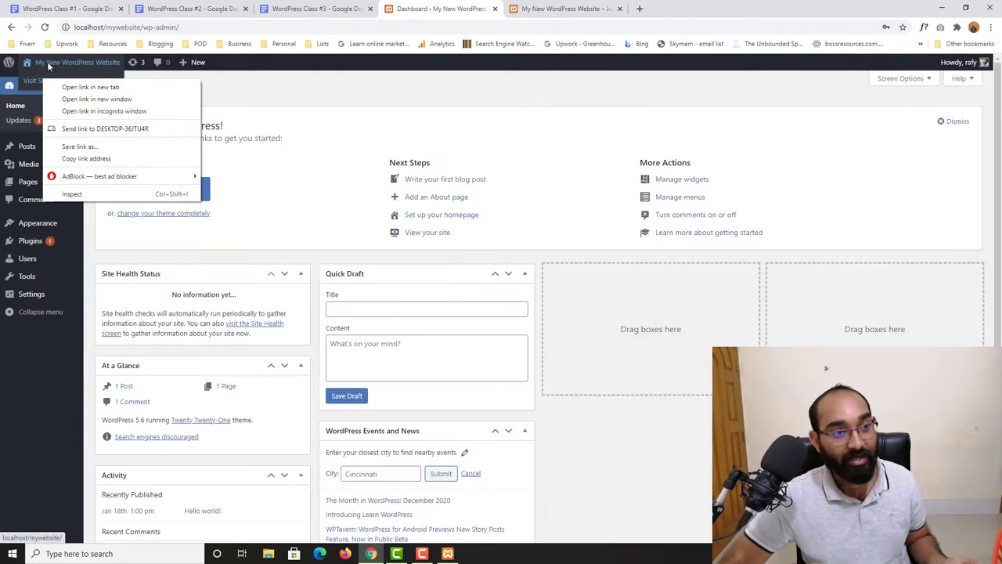
click(268, 115)
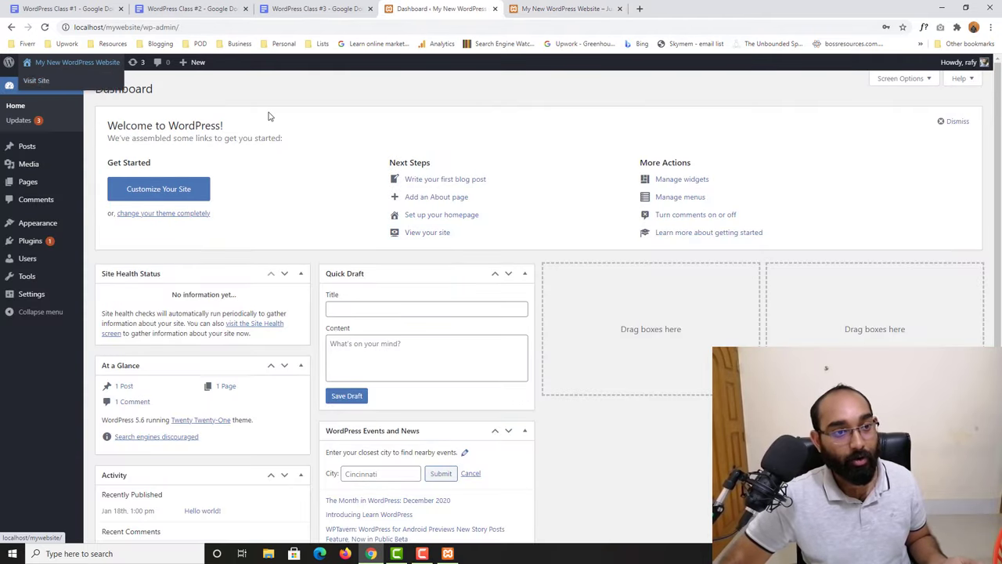
right_click(44, 83)
click(94, 95)
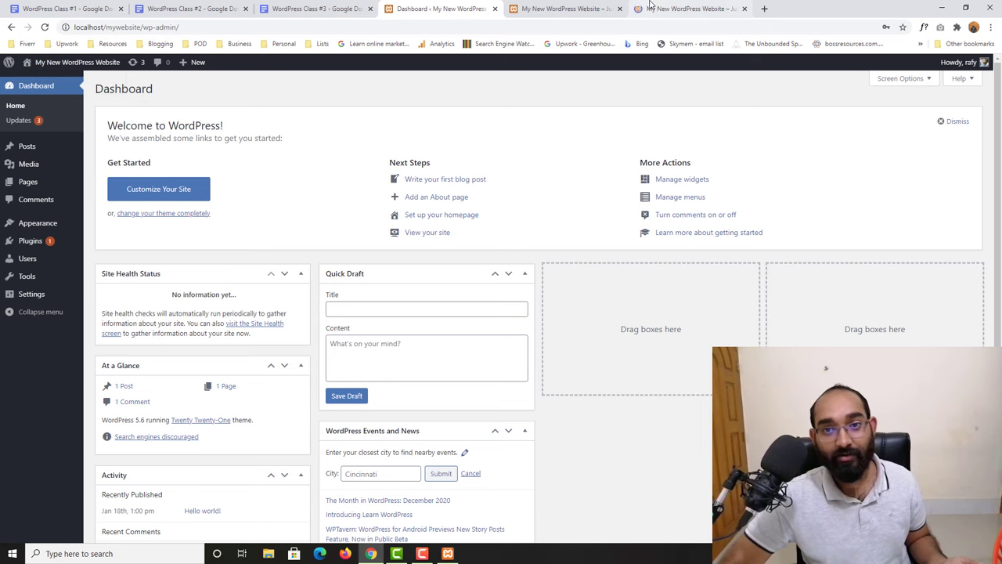
click(689, 8)
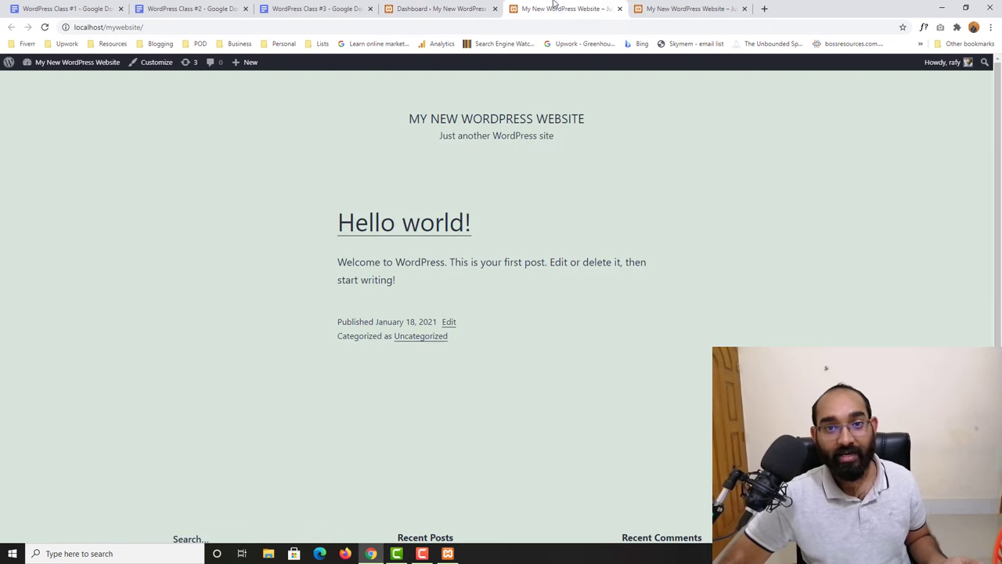
click(619, 9)
click(620, 9)
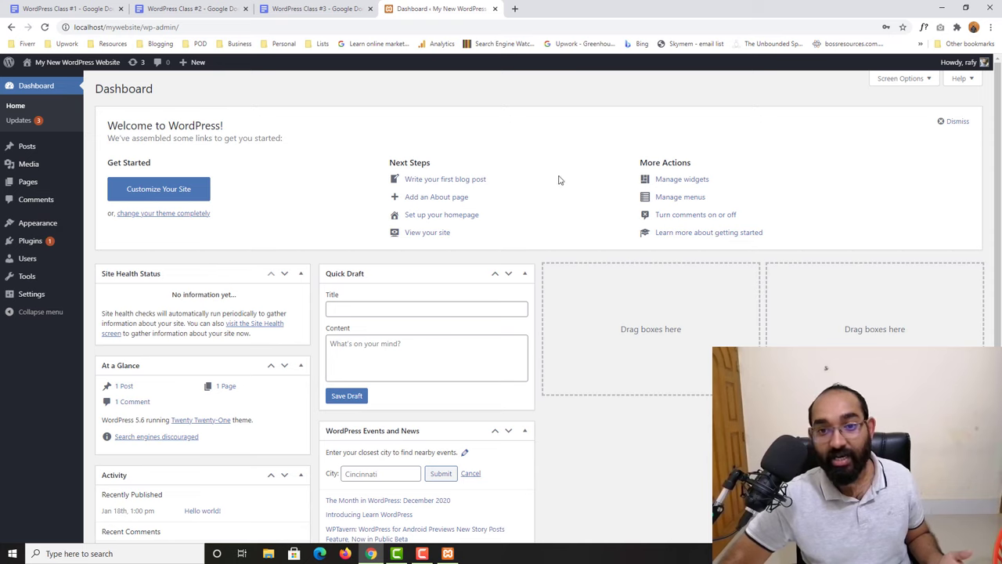
- Open learners.world and the instructor's portfolio website in separate new tabs, view them, and return to the dashboard
click(517, 8)
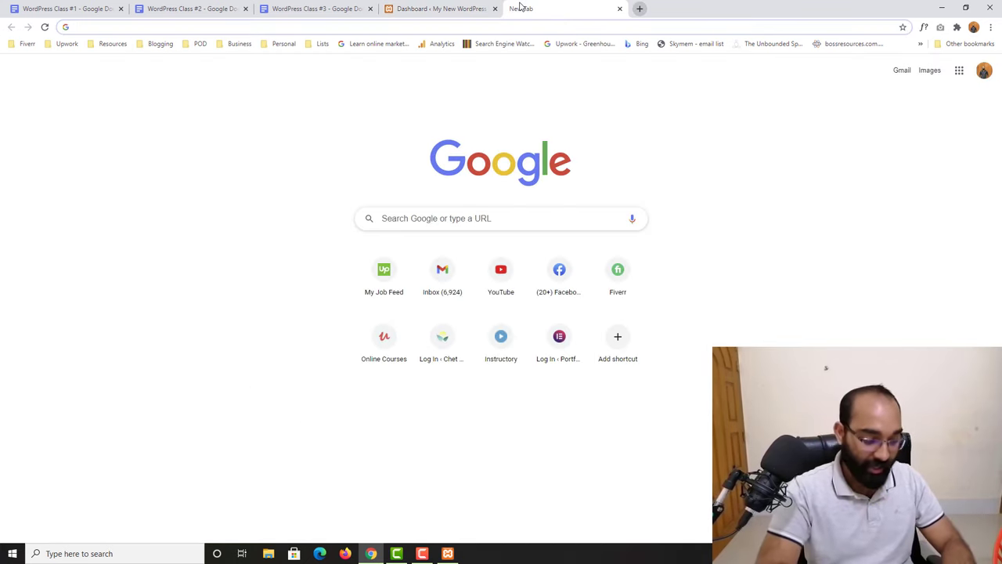
text(lea)
key(Return)
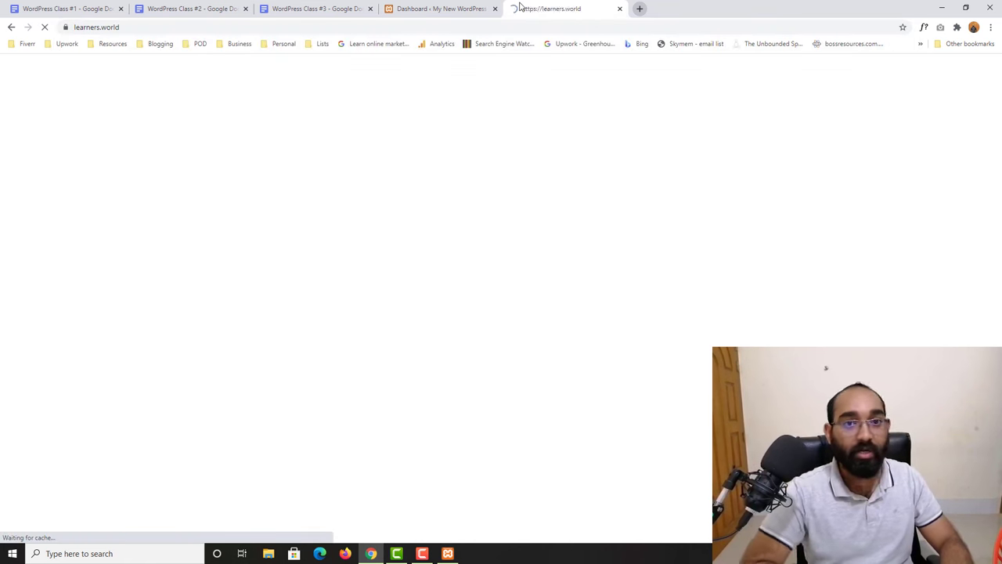
click(640, 9)
text(azharu)
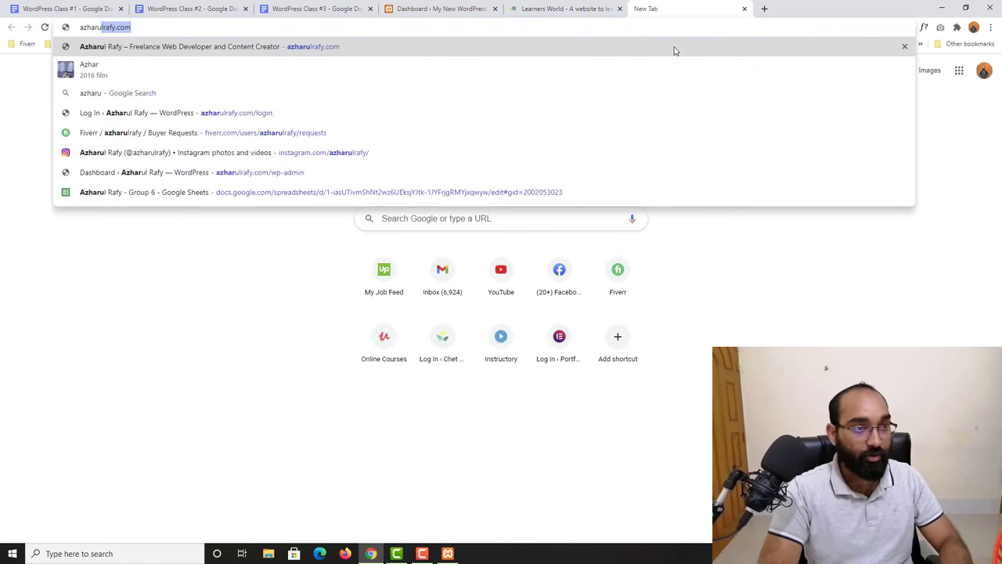
key(Return)
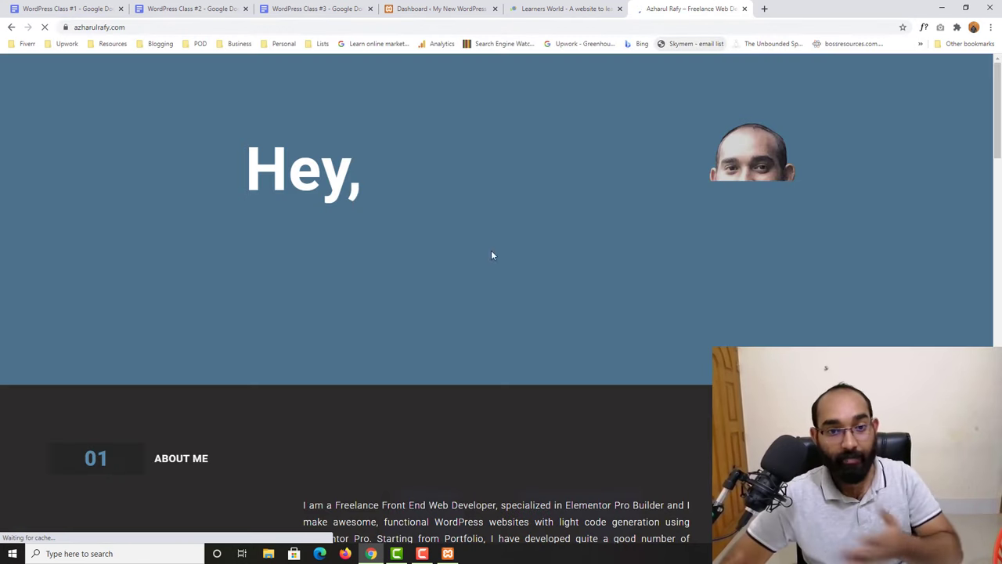
click(564, 8)
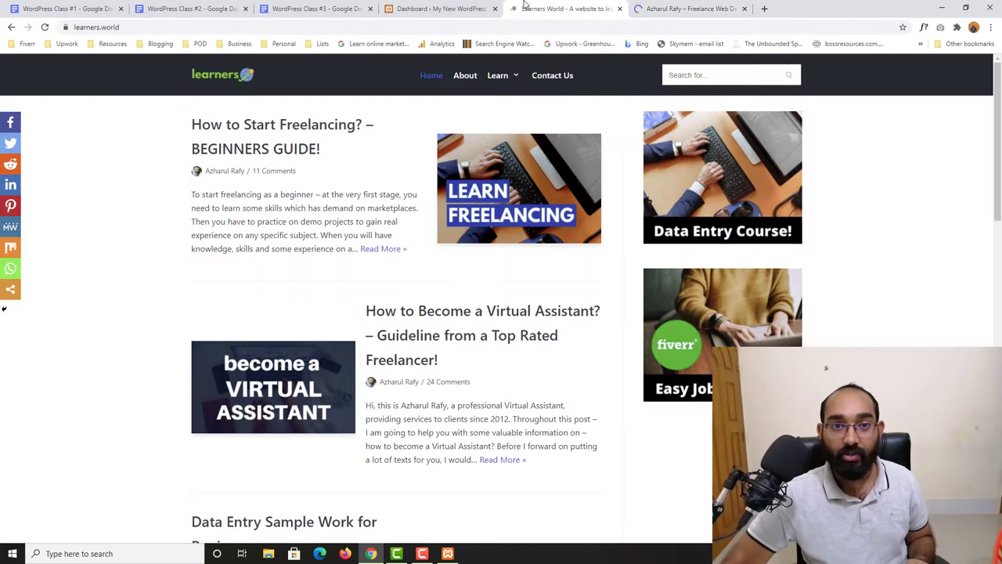
click(428, 6)
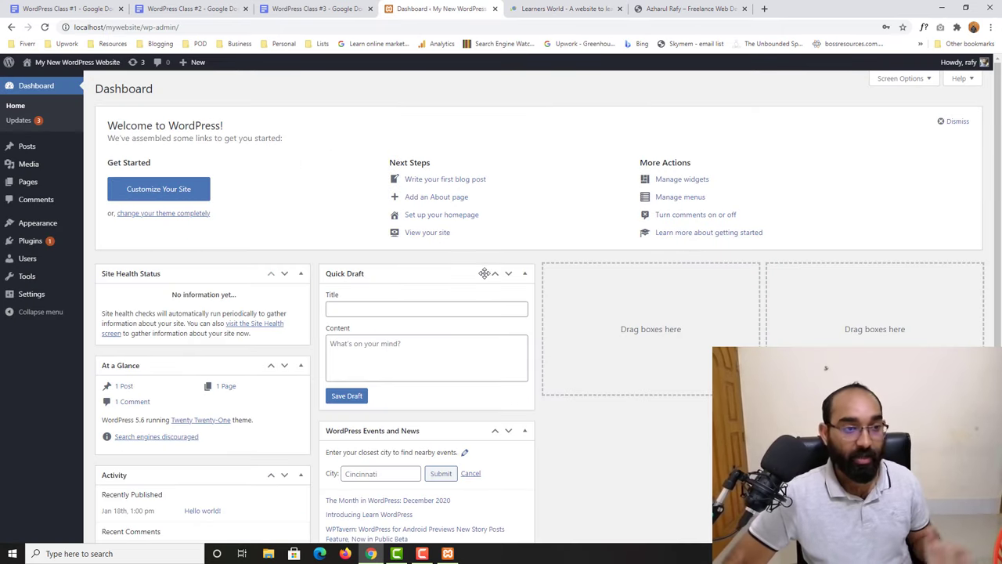
- Open the Site Identity settings in the site customizer and point out the existing site title
click(163, 197)
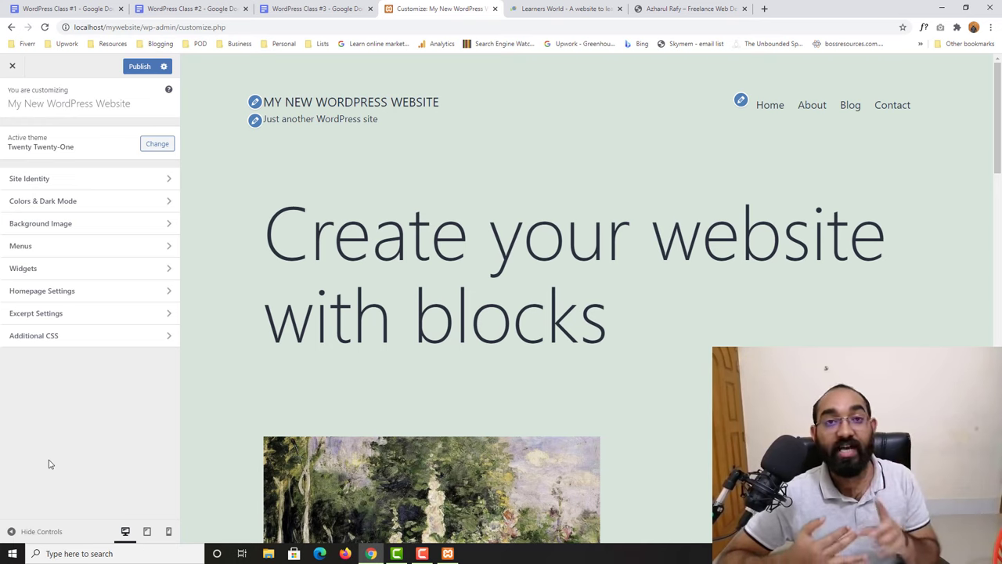
click(17, 182)
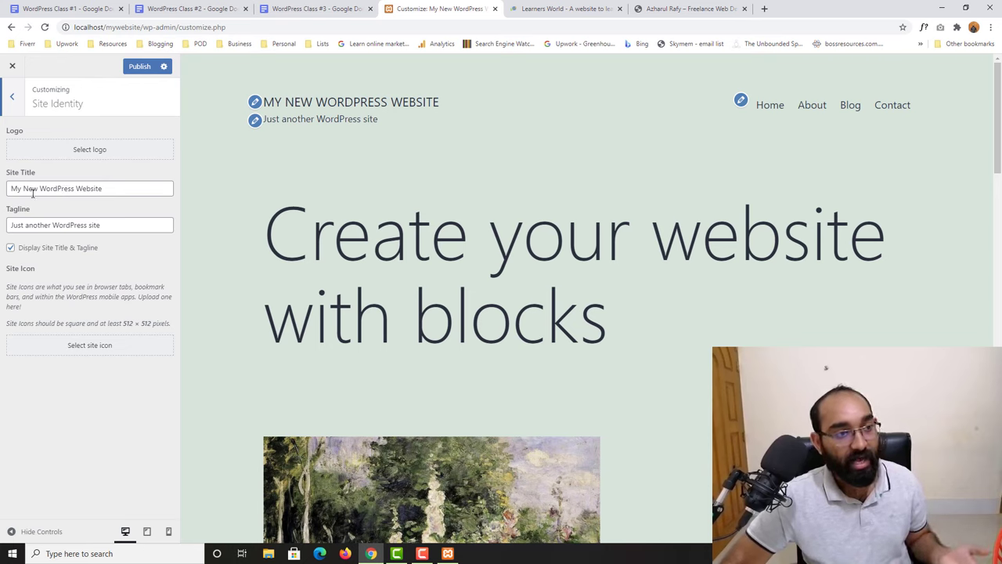
drag(24, 190, 96, 189)
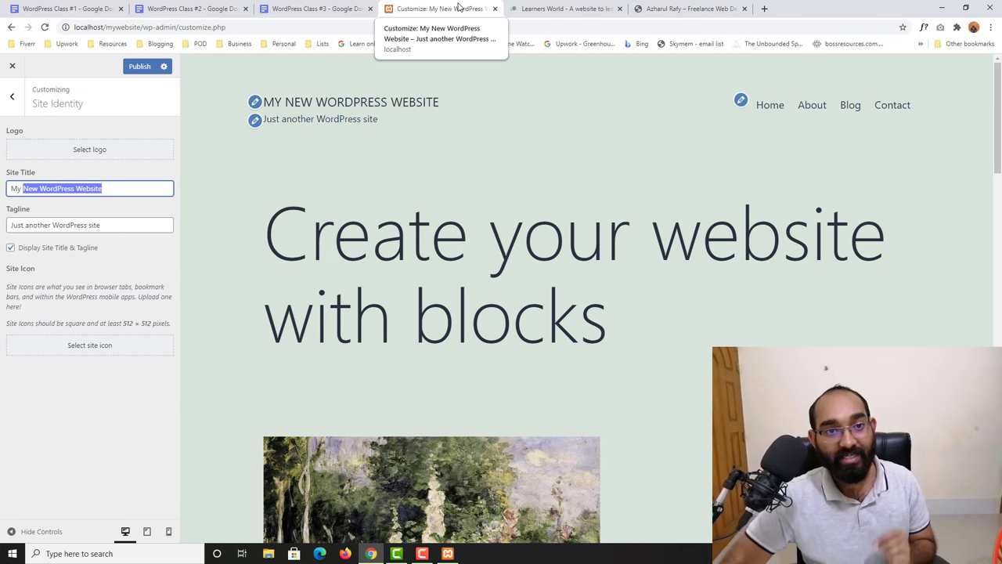
- Change the site tagline to "This is our first website" and publish the change
drag(104, 224, 3, 227)
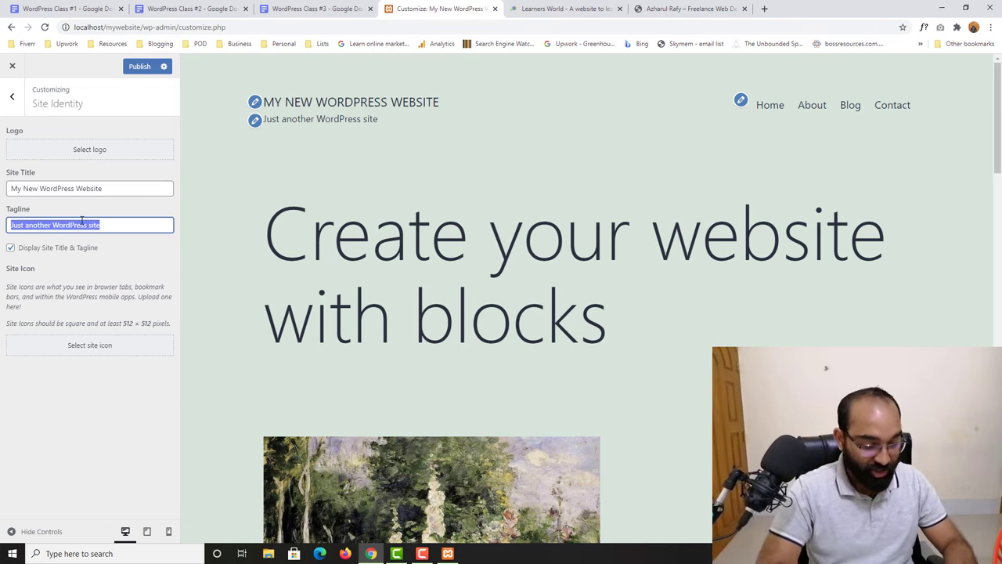
text(This is )
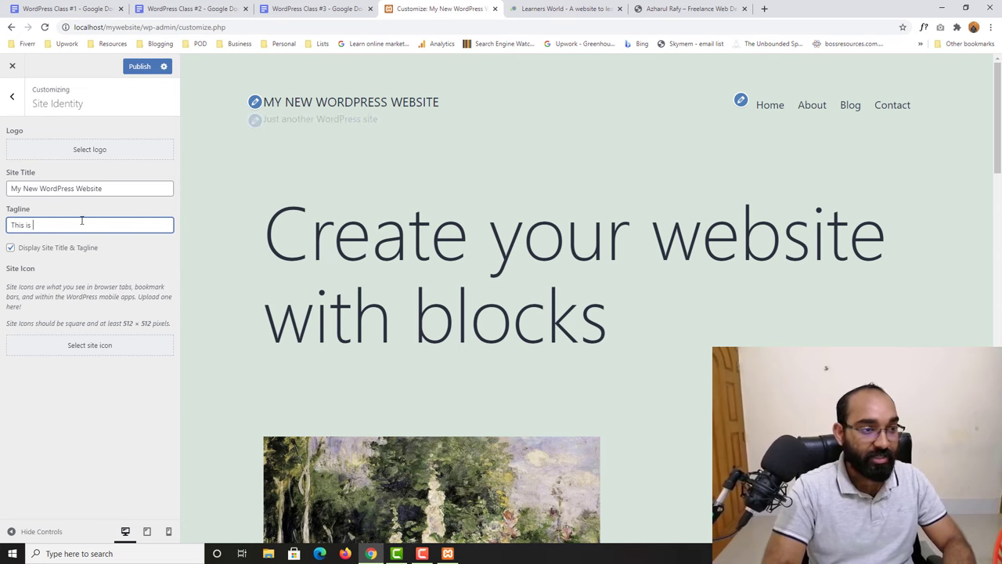
text(our e)
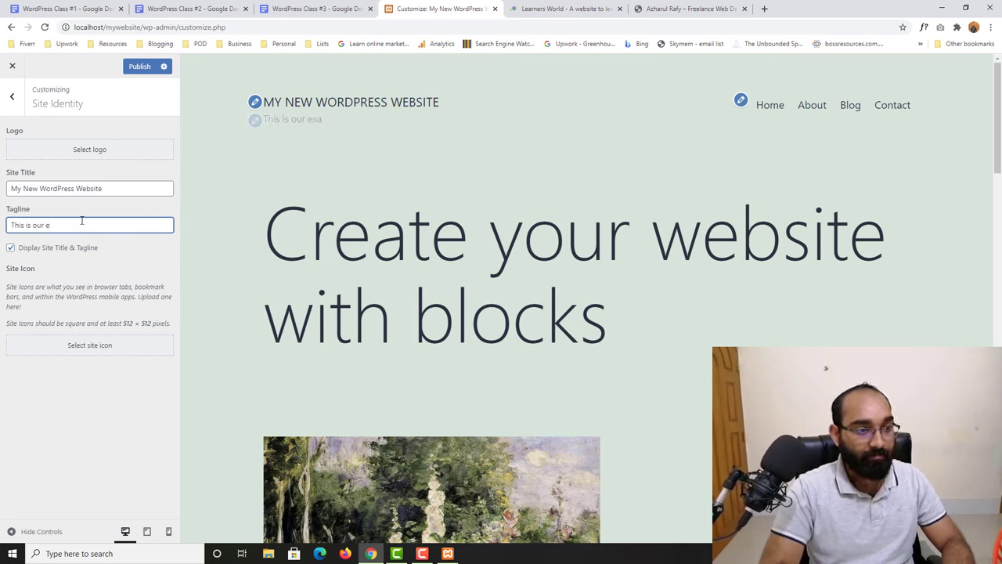
key(BackSpace)
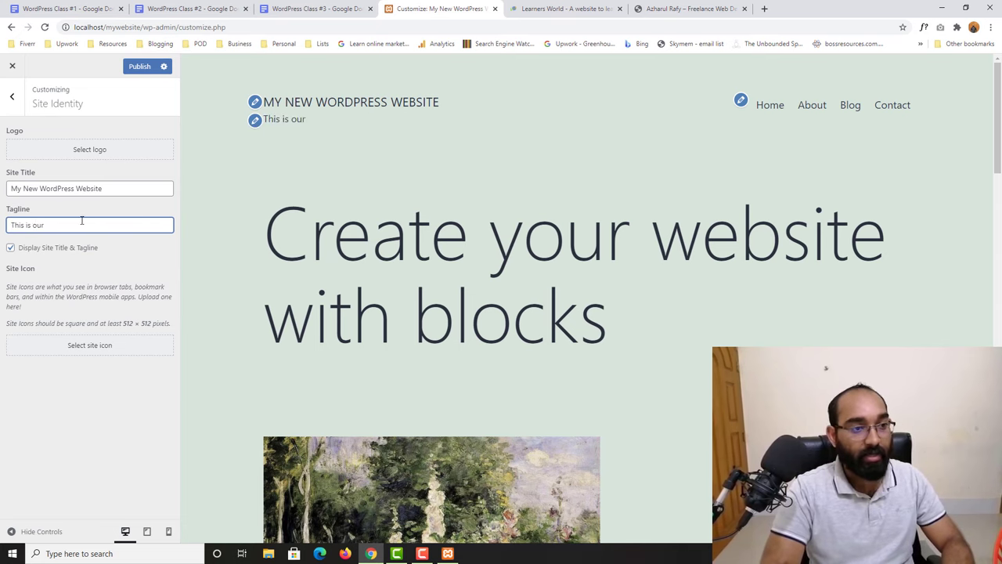
text(first website)
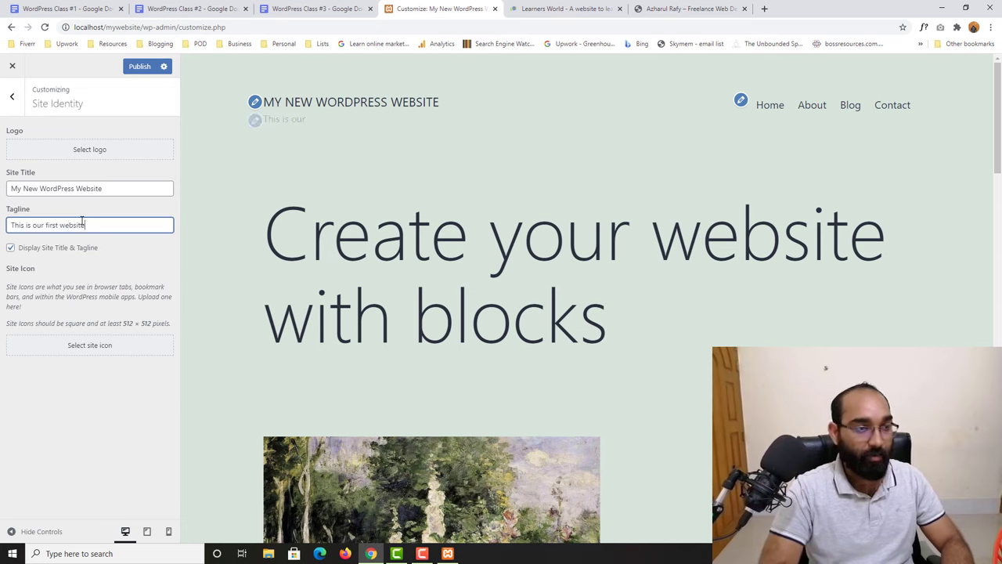
click(133, 66)
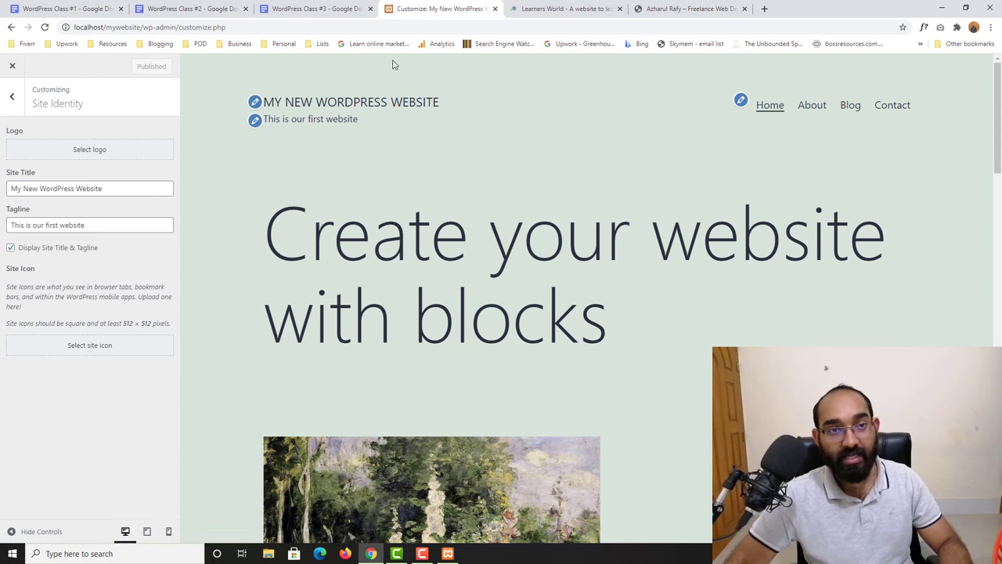
- Leave the customizer and open the site's public front page in a new browser tab
click(39, 31)
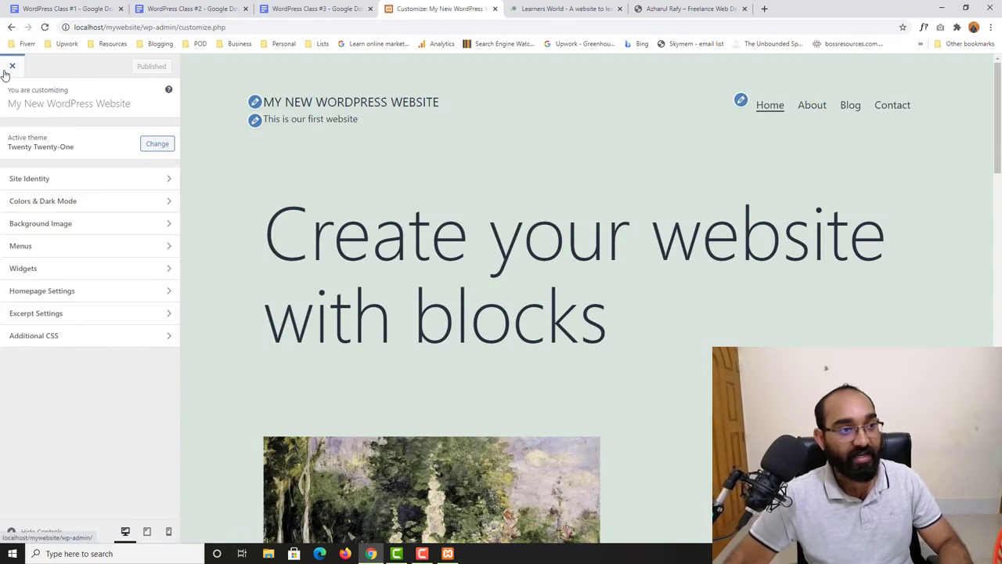
click(11, 67)
mouse_move(36, 64)
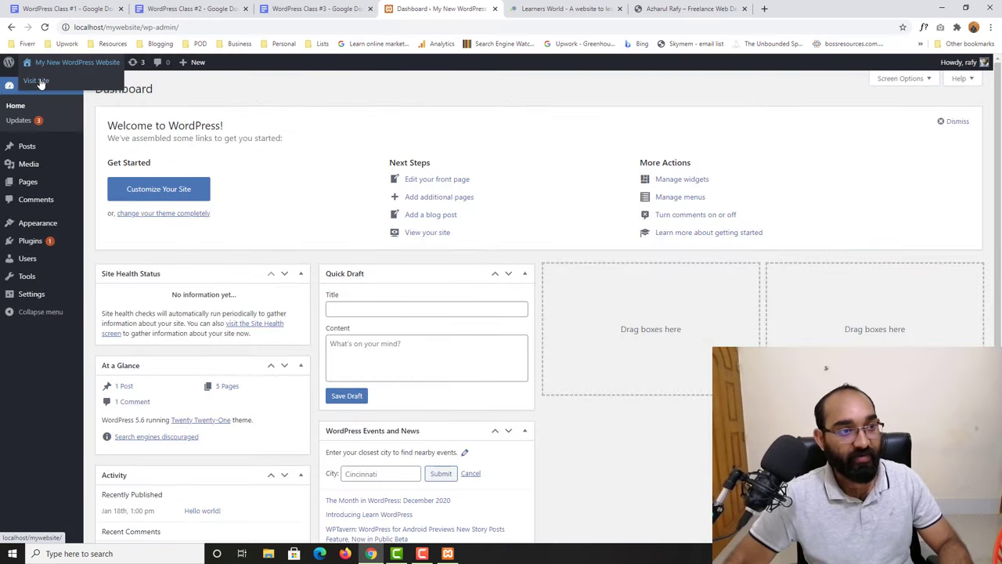
middle_click(39, 82)
click(520, 8)
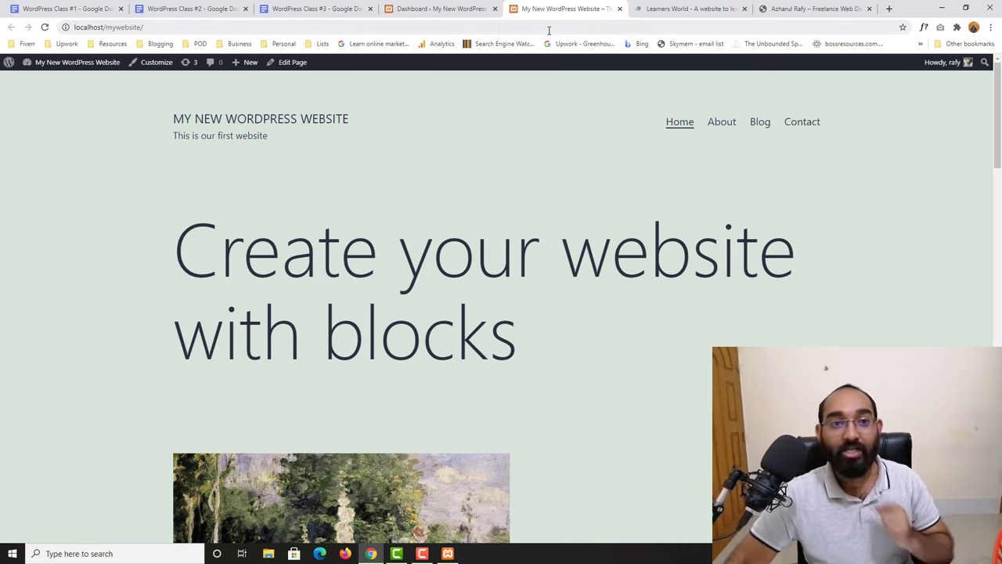
- Look through the site's front page from header to lower content and return to the dashboard
scroll(168, 313, down, 3)
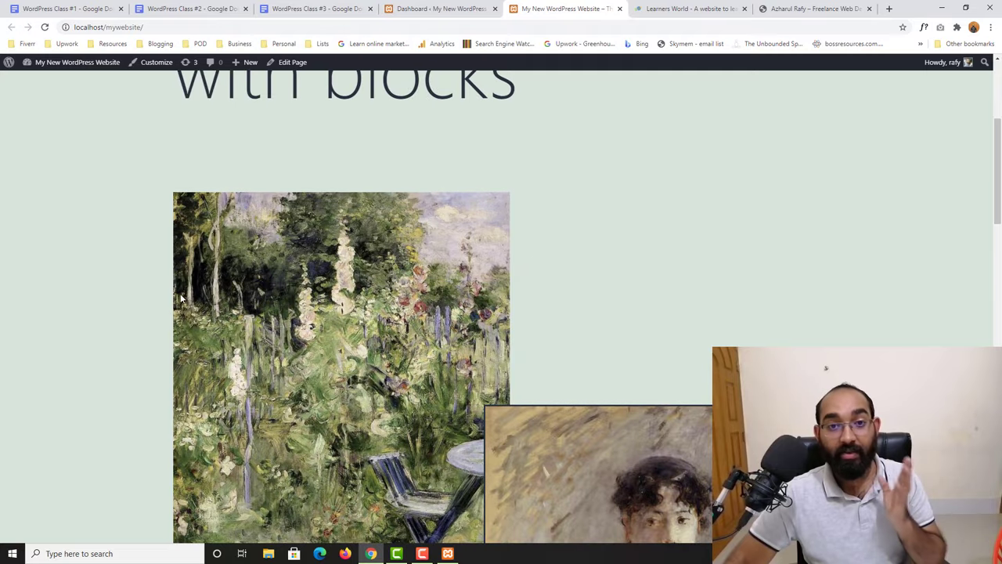
scroll(213, 290, down, 7)
scroll(222, 282, up, 10)
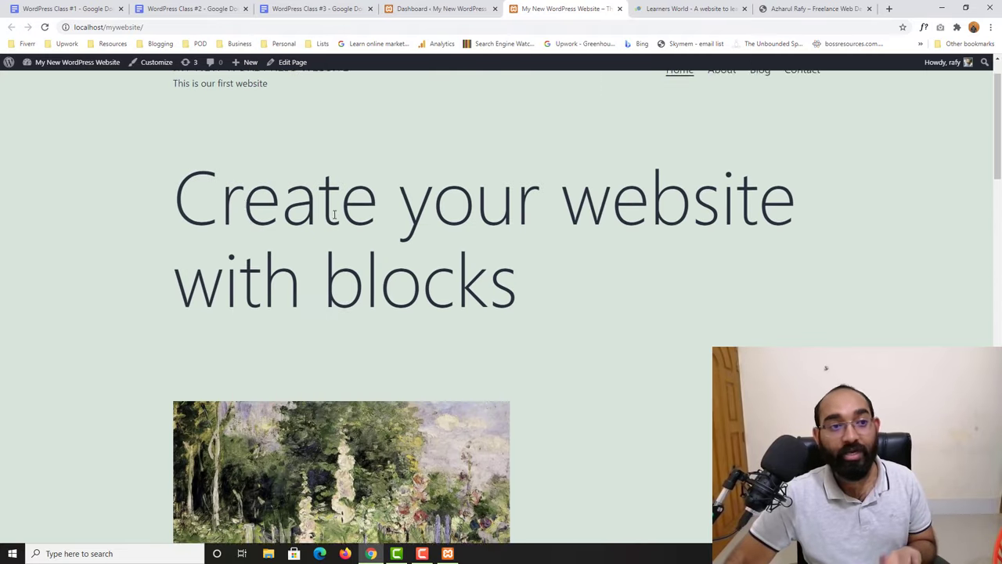
scroll(235, 227, up, 1)
click(431, 4)
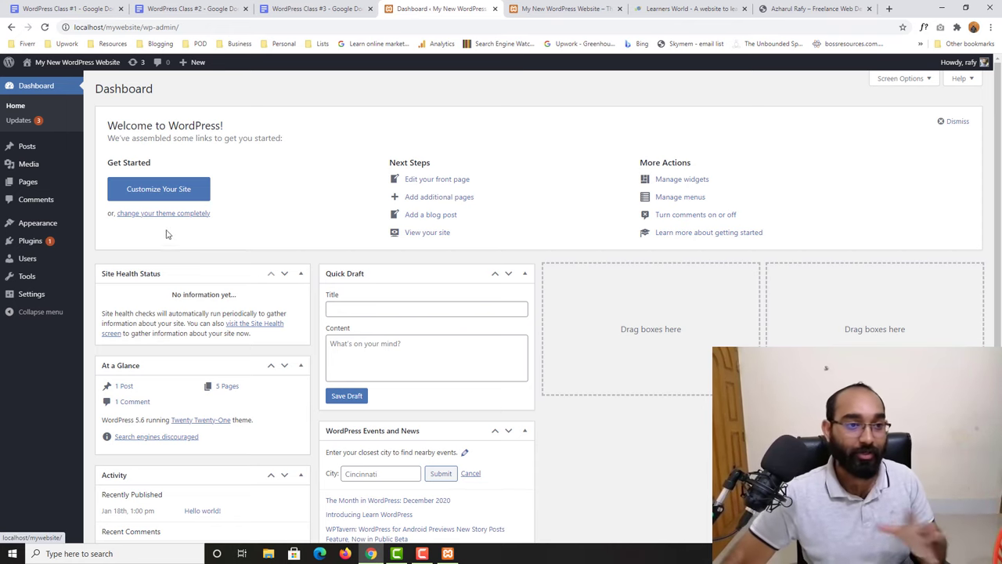
- Examine the dashboard's Quick Draft, At a Glance and Activity widgets, including the moderation options of the recent comment
scroll(548, 192, down, 2)
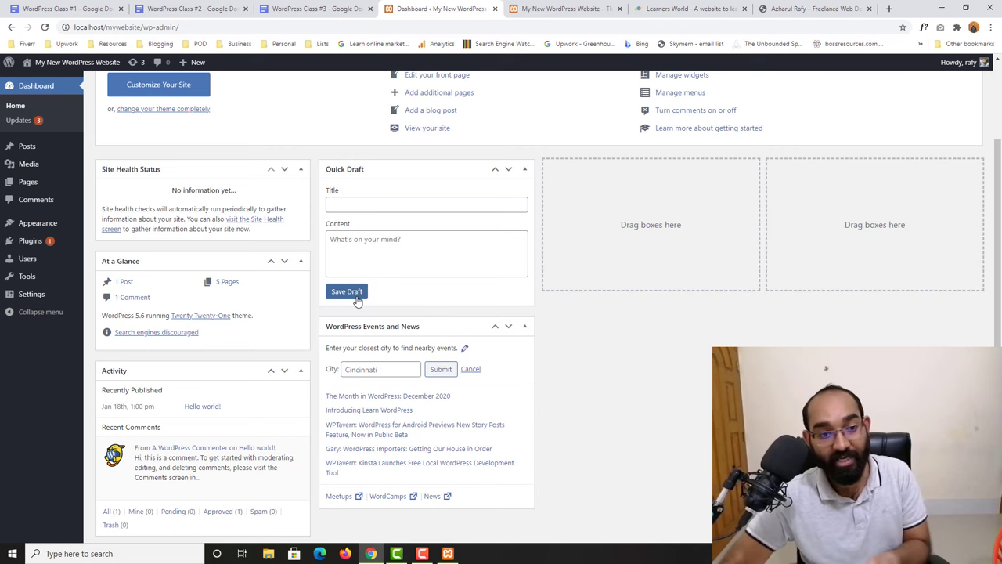
scroll(22, 145, up, 2)
scroll(401, 237, down, 2)
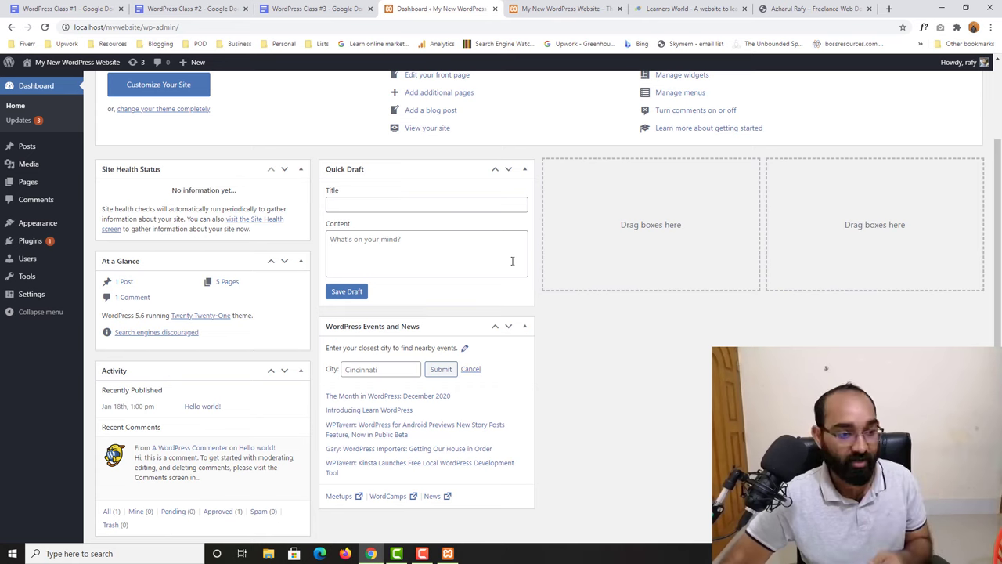
scroll(512, 261, down, 1)
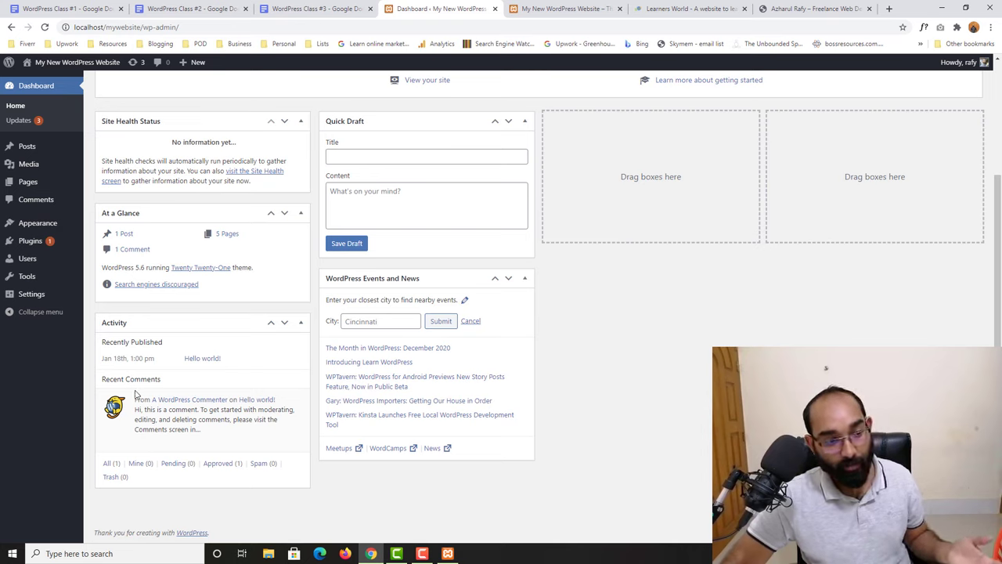
mouse_move(157, 443)
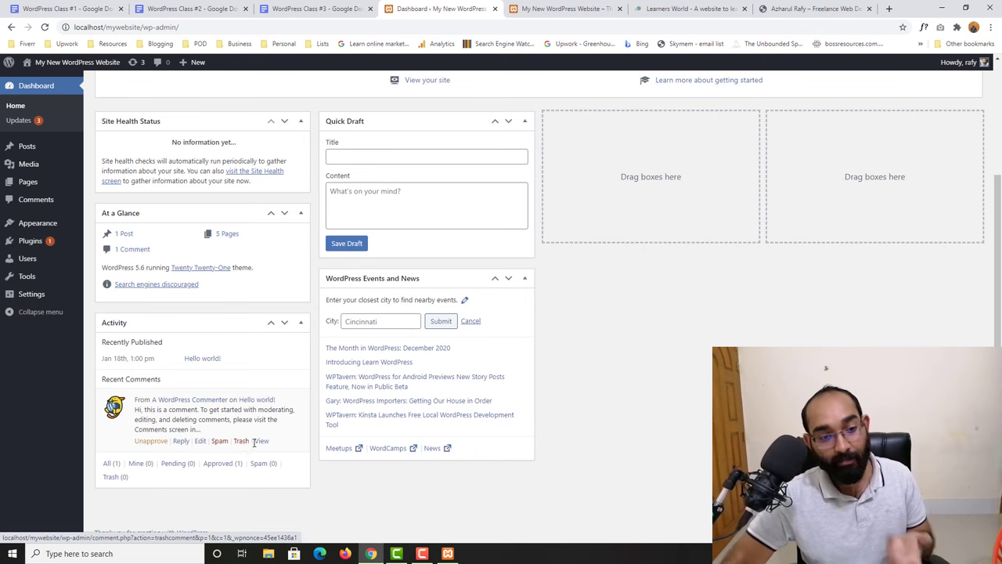
scroll(227, 367, up, 2)
scroll(227, 391, down, 2)
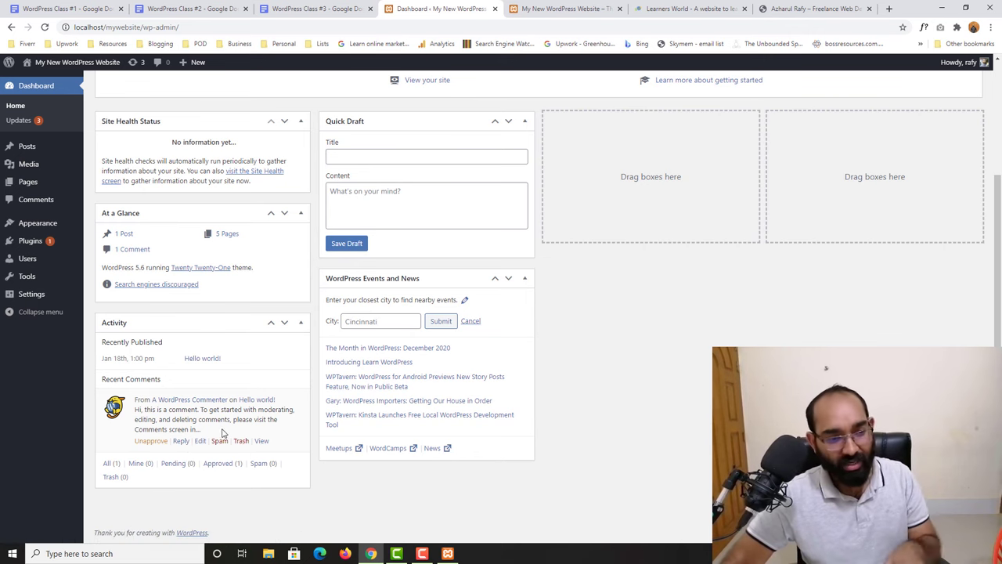
scroll(227, 382, up, 2)
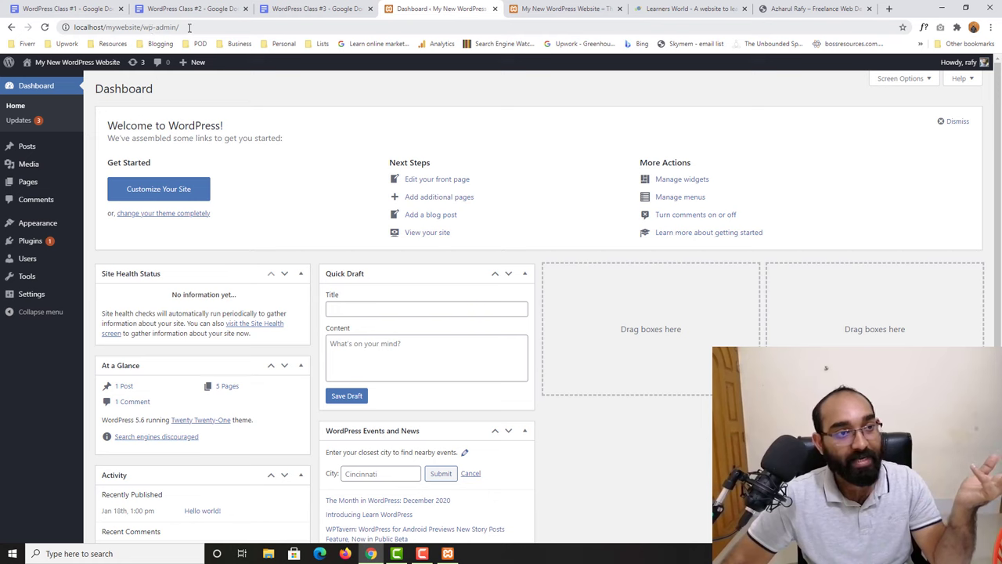
- Reload the dashboard and look over its widgets again, including WordPress Events and News
click(44, 27)
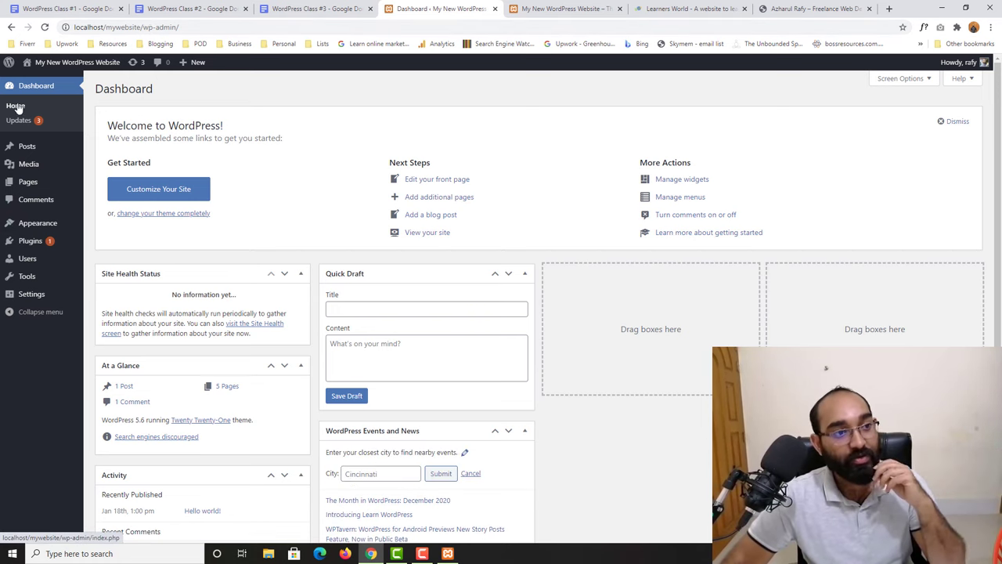
scroll(148, 287, down, 2)
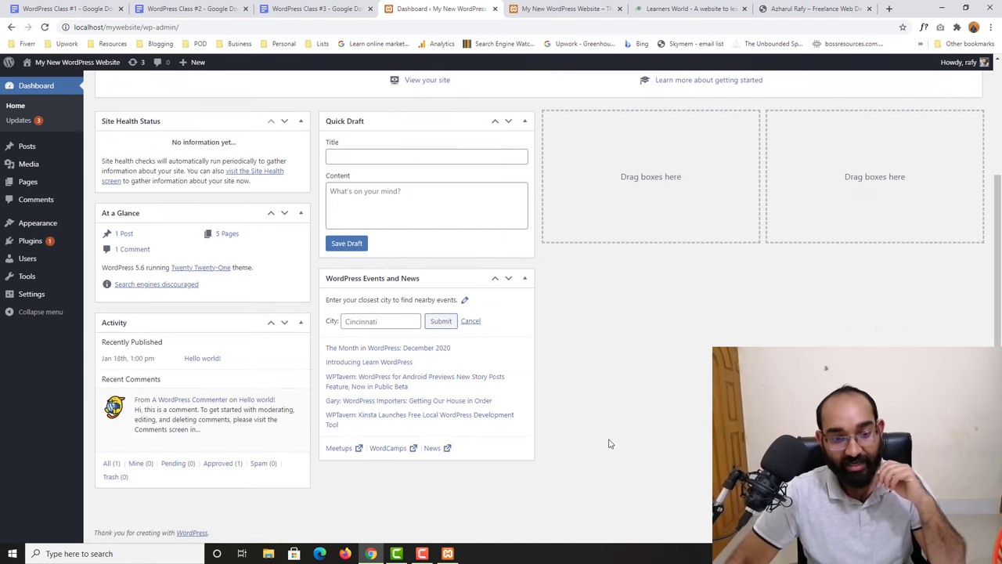
scroll(336, 192, up, 2)
scroll(316, 182, down, 2)
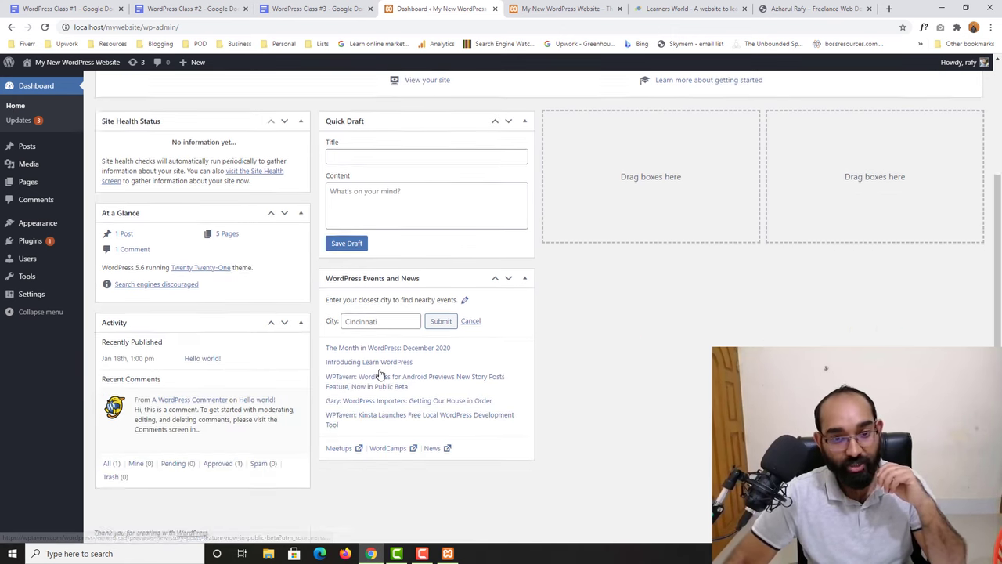
- Open the WordPress Updates page from the dashboard and look over its version, plugin and theme sections
scroll(380, 235, up, 2)
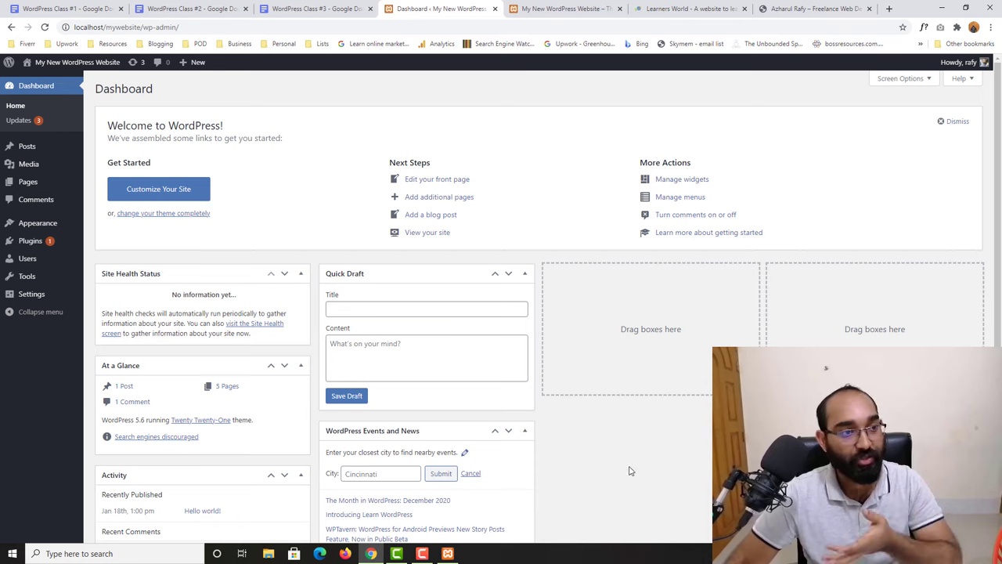
click(19, 120)
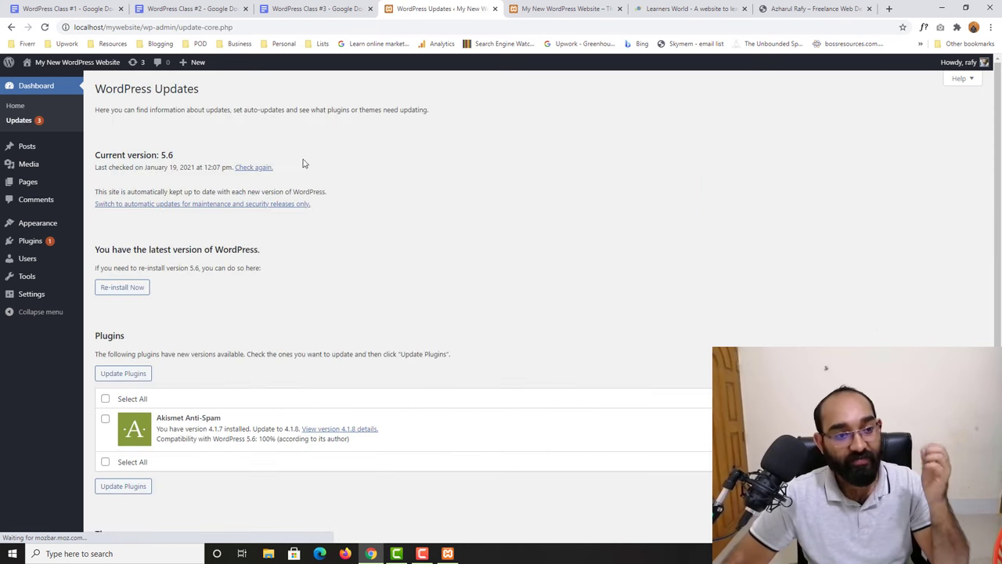
scroll(494, 293, down, 1)
scroll(494, 291, down, 1)
scroll(294, 283, up, 2)
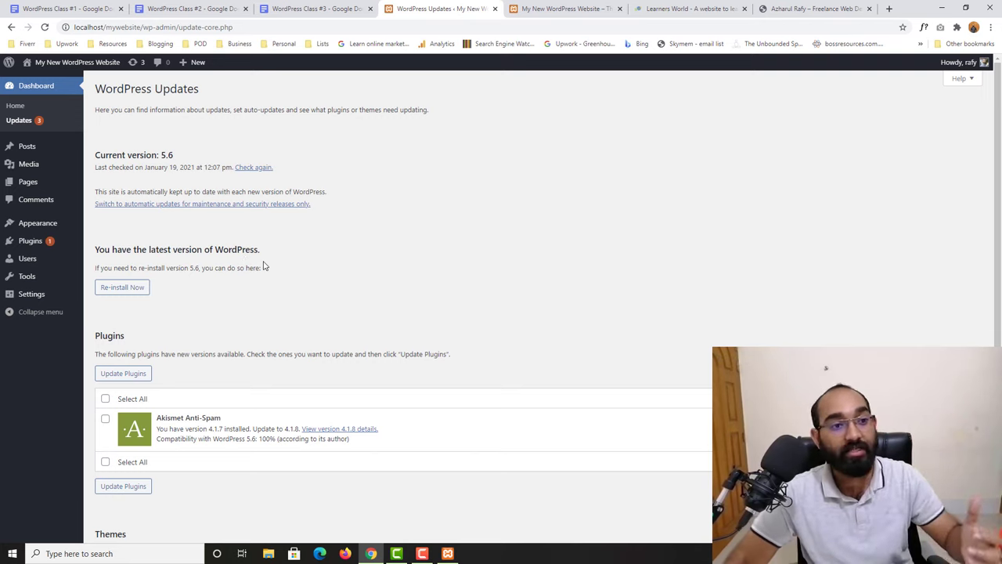
- Open wordpress.org in a new browser tab and go to the download and install section of its Get WordPress page
click(667, 7)
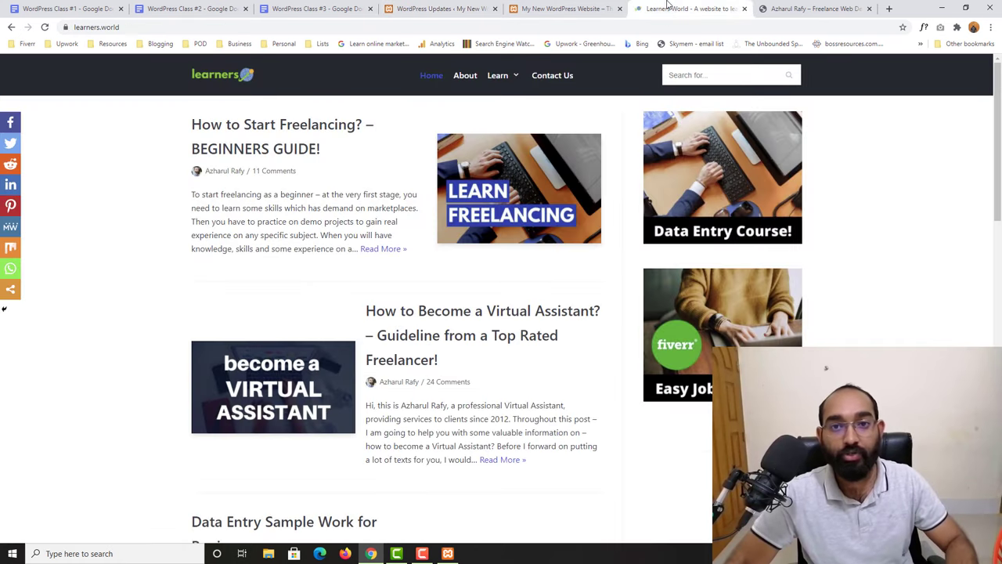
click(891, 9)
text(wor)
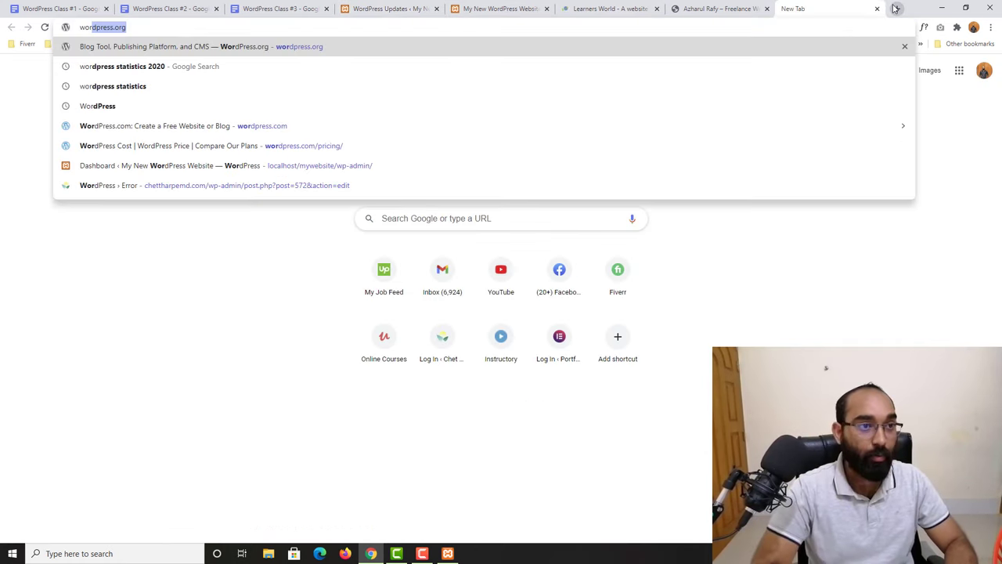
key(Return)
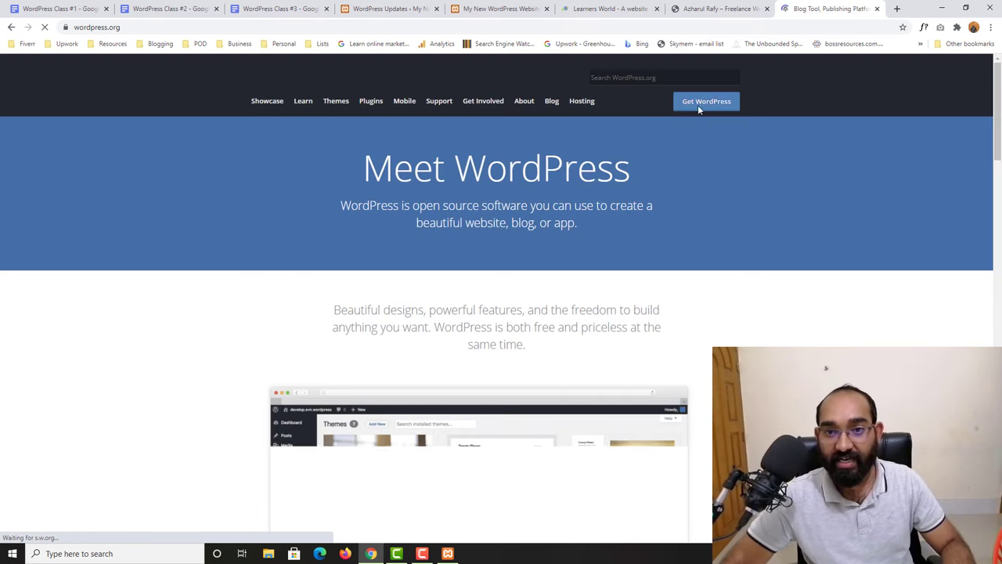
click(709, 107)
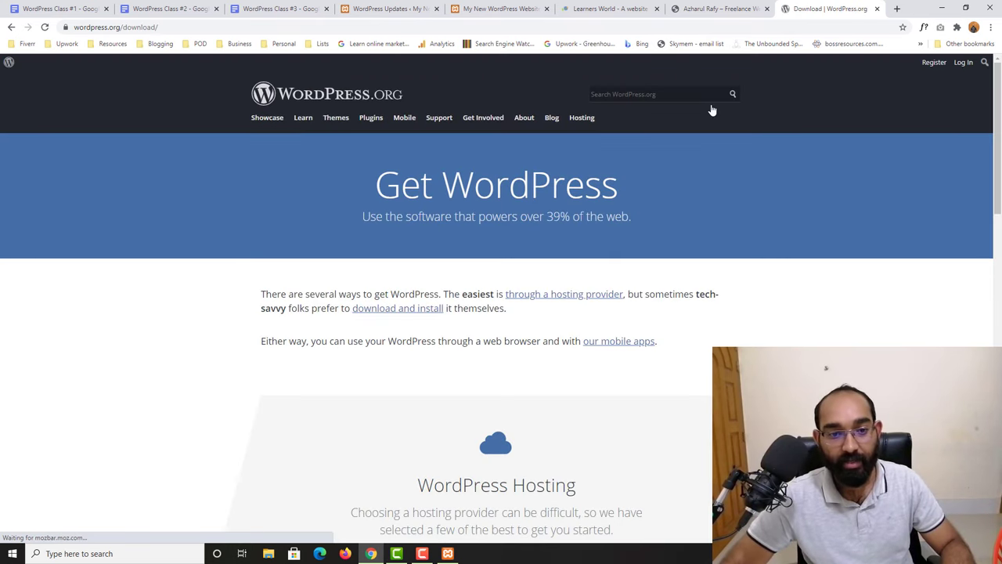
scroll(400, 259, down, 1)
click(399, 261)
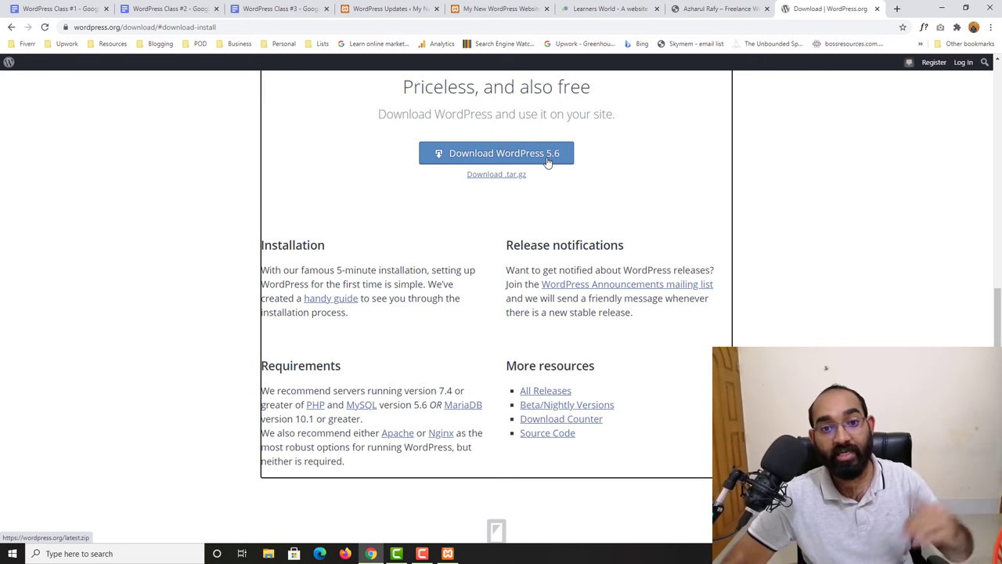
- Compare the site's installed WordPress version with the version offered for download on wordpress.org, ending on the Updates page
click(395, 7)
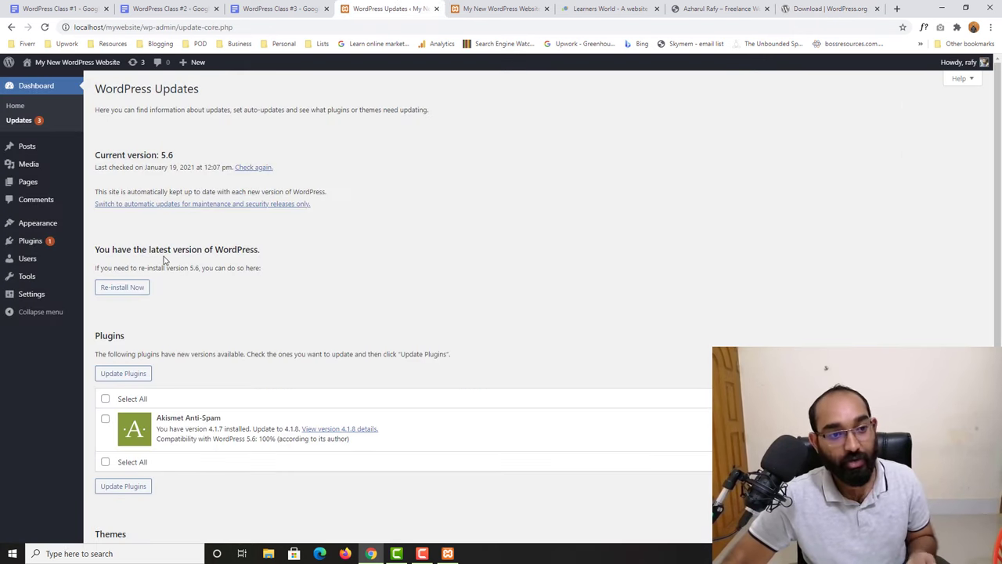
click(829, 9)
scroll(423, 246, up, 2)
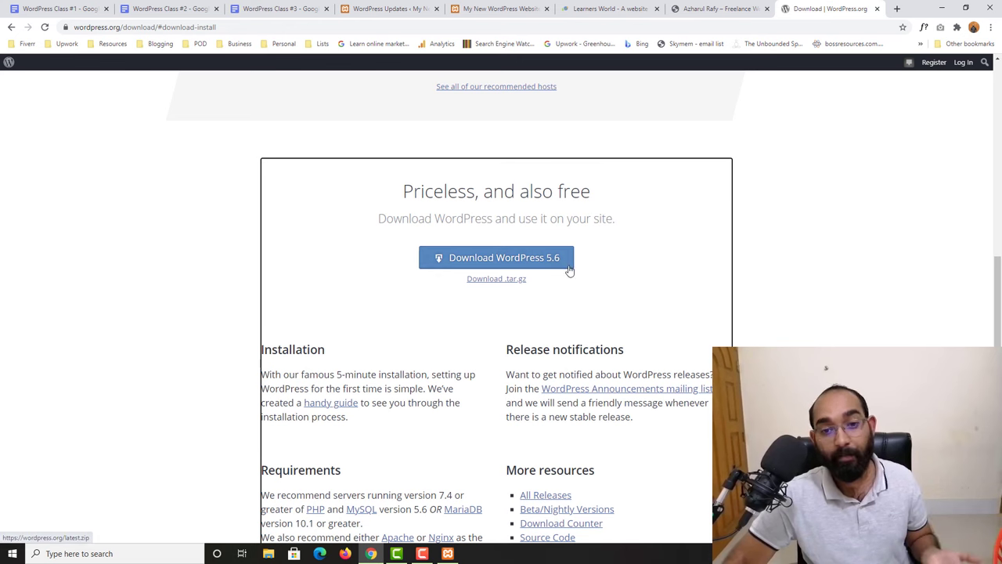
click(479, 7)
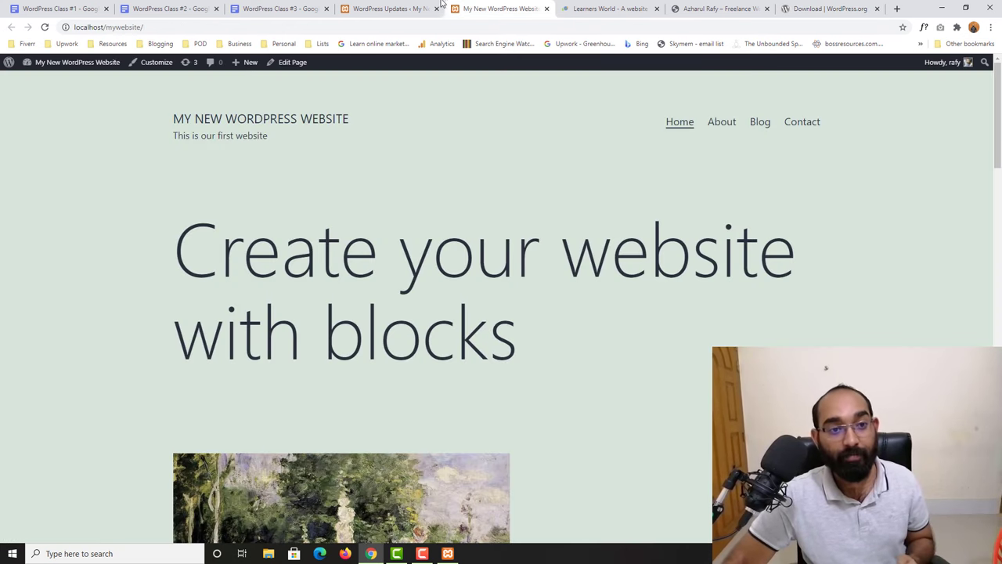
click(438, 8)
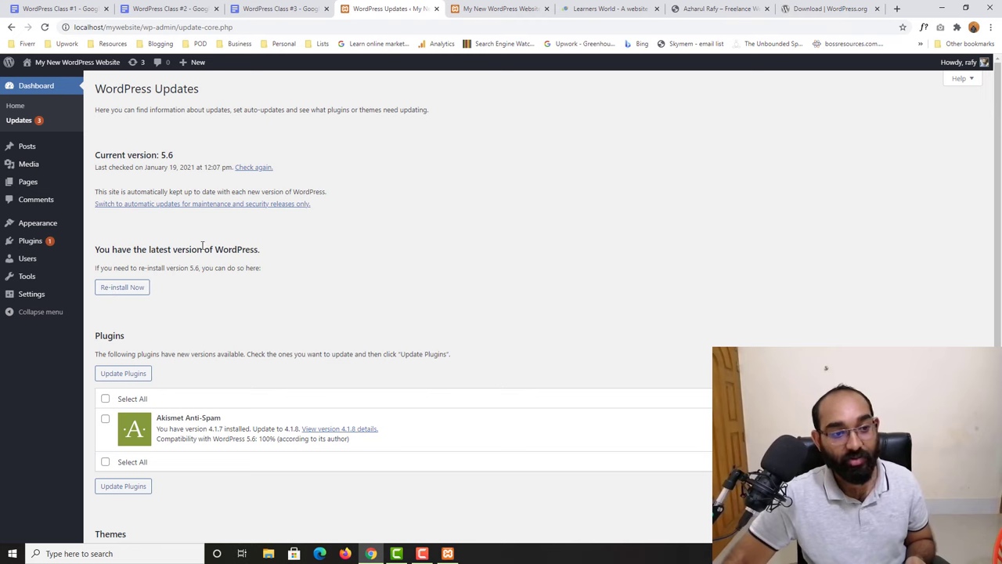
- Review the available plugin and theme updates, leaving the Akismet Anti-Spam plugin unselected
scroll(251, 231, down, 2)
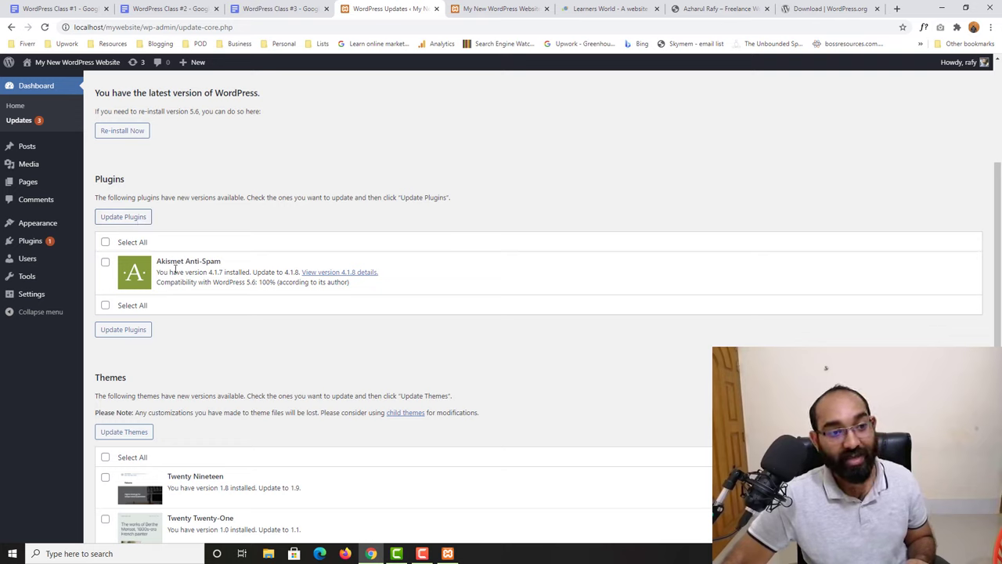
scroll(231, 267, down, 1)
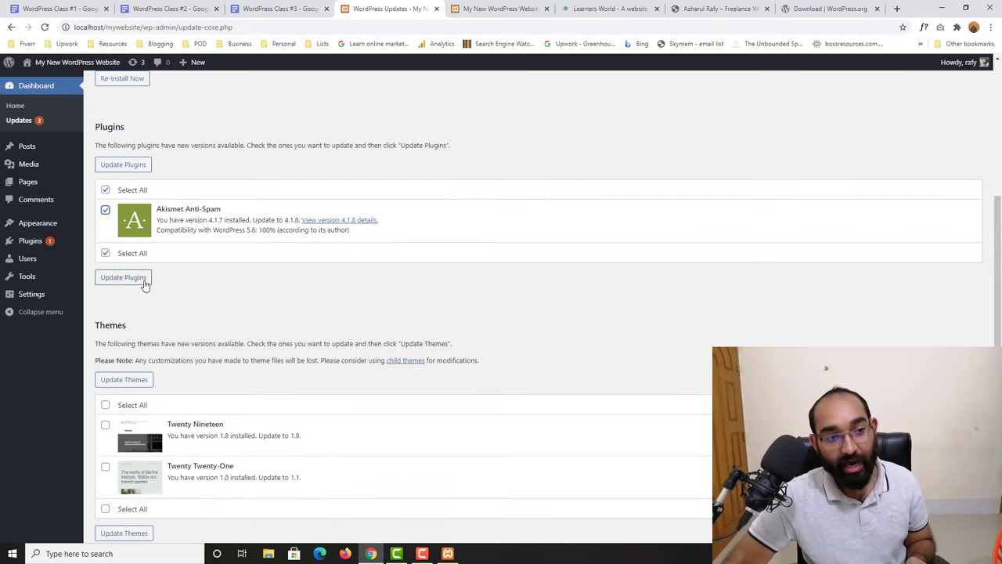
click(105, 210)
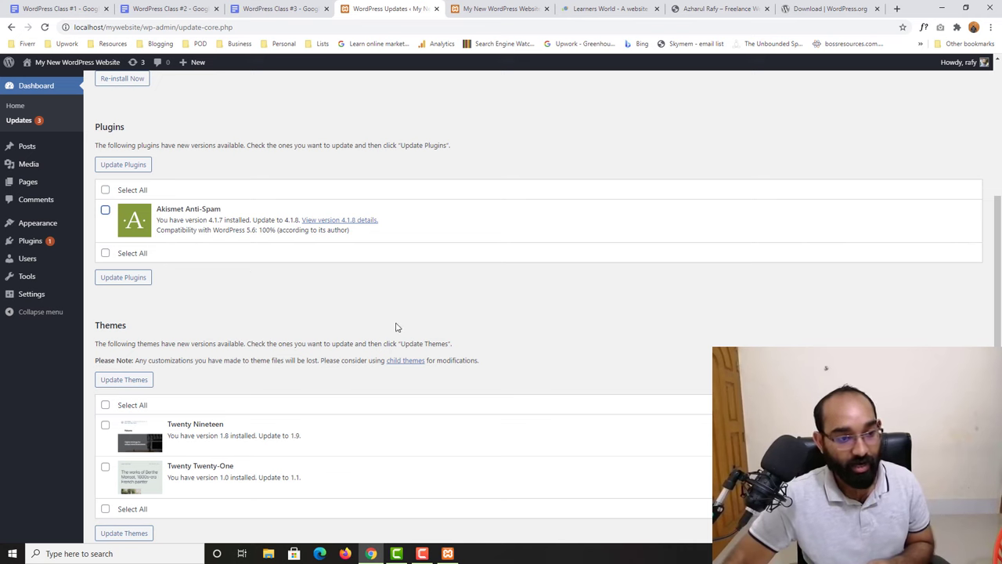
scroll(407, 327, down, 1)
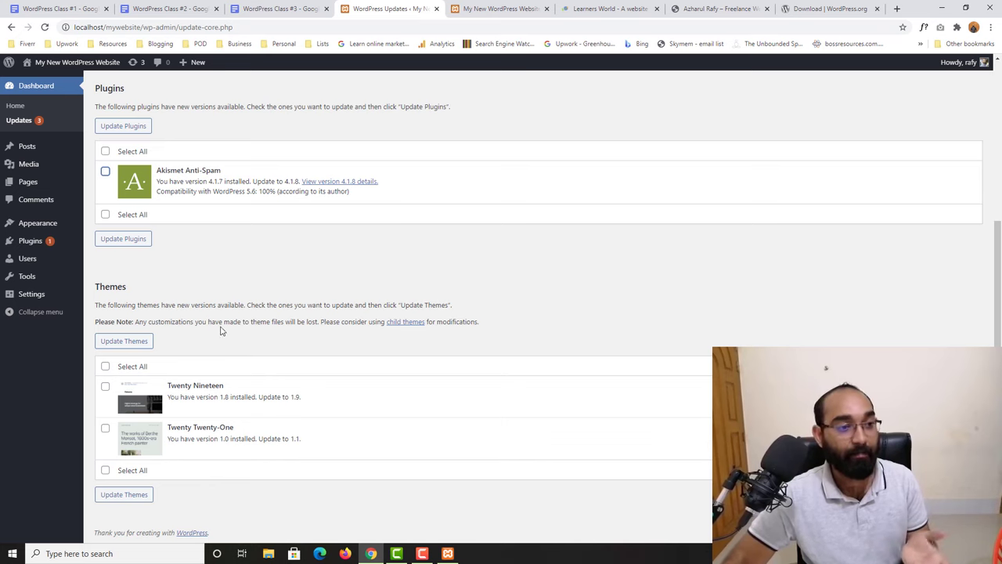
scroll(219, 306, up, 3)
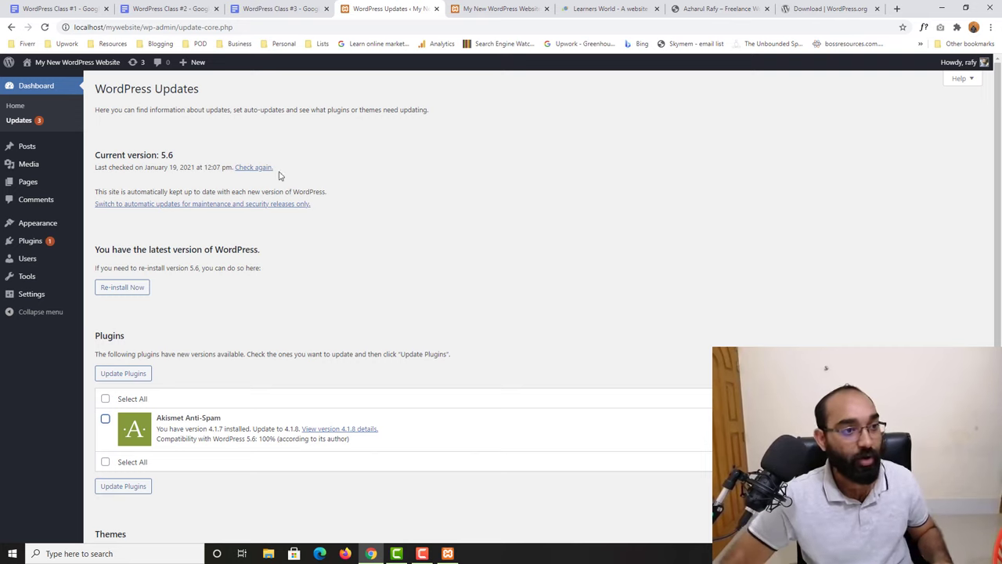
- Open the list of all posts in a new browser tab
mouse_move(4, 149)
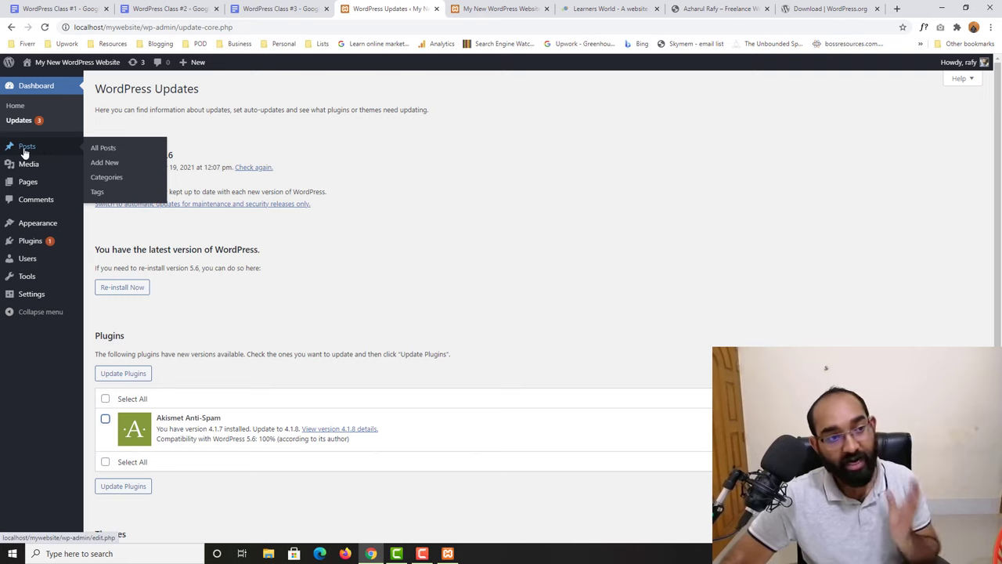
right_click(101, 151)
click(121, 157)
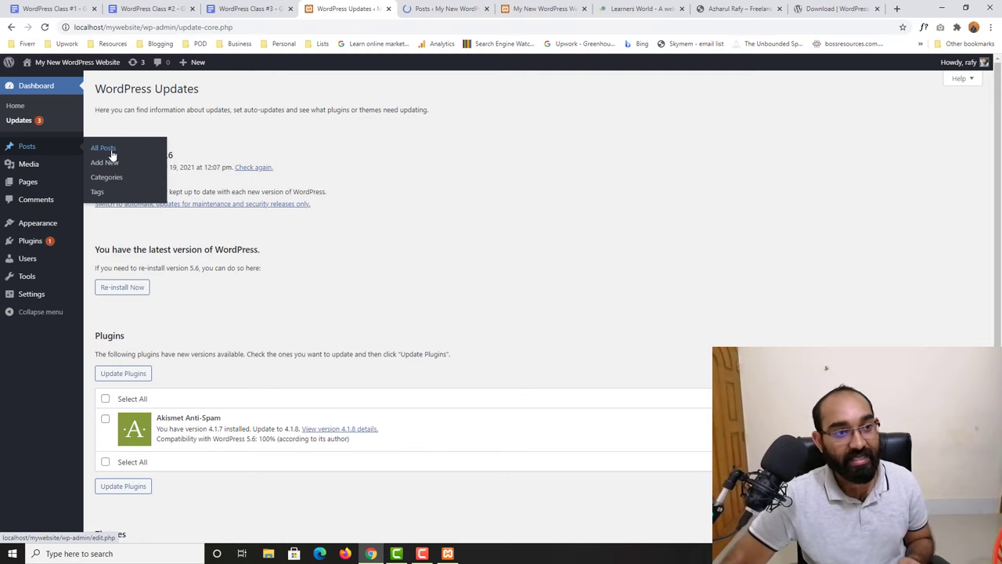
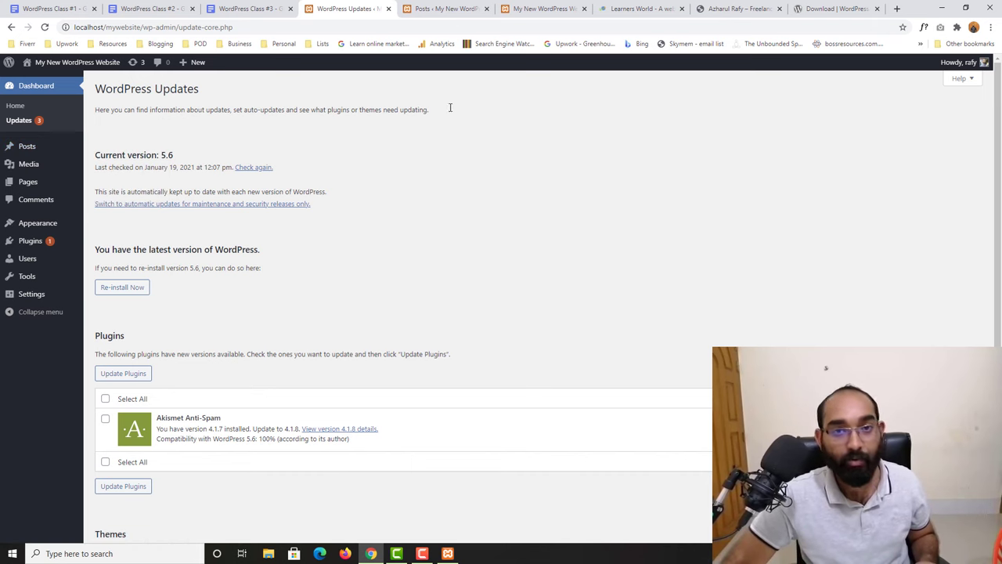
- On the Learners World site, open the Freelancing and YouTubing categories from the Learn navigation in separate new tabs
click(638, 8)
mouse_move(511, 81)
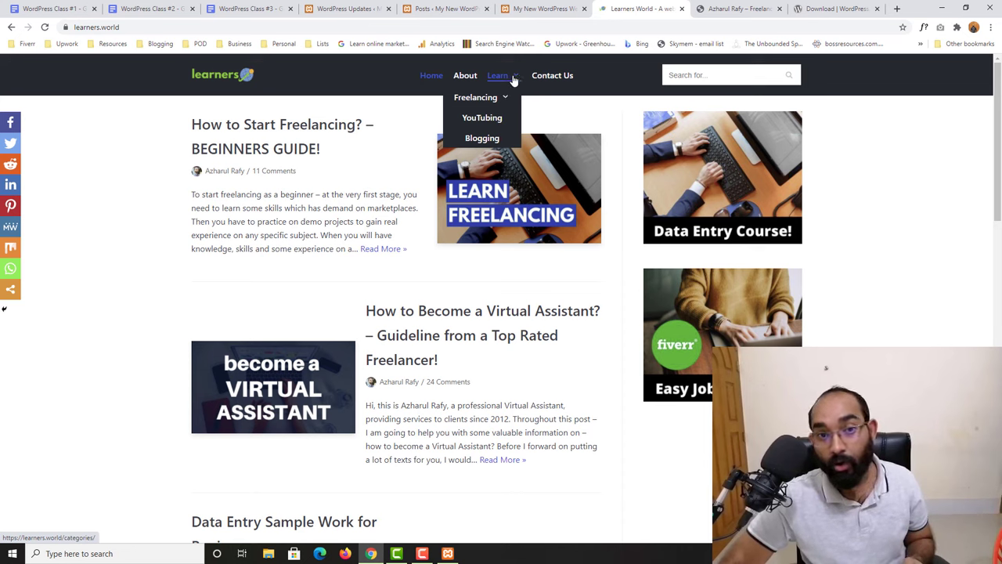
mouse_move(475, 99)
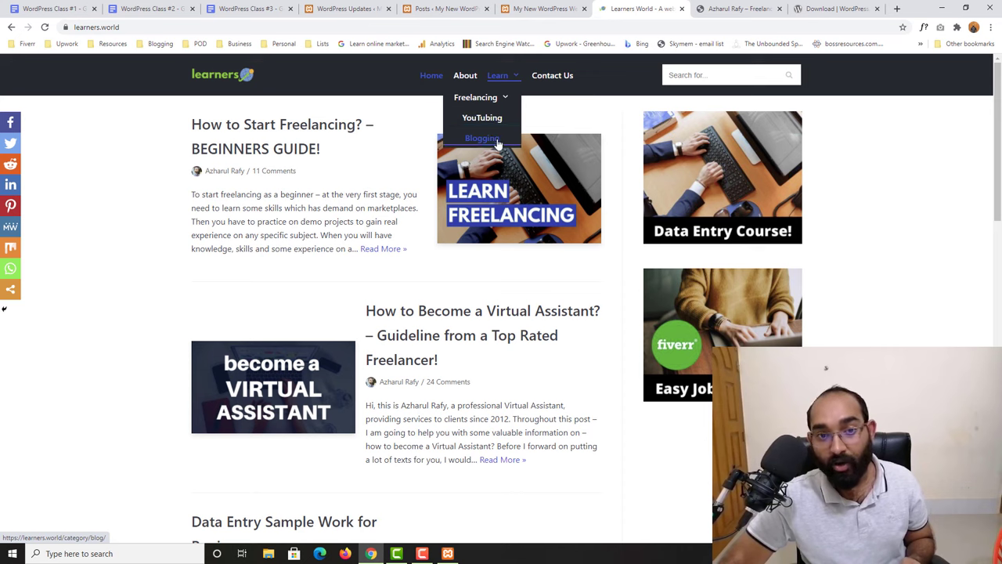
right_click(490, 105)
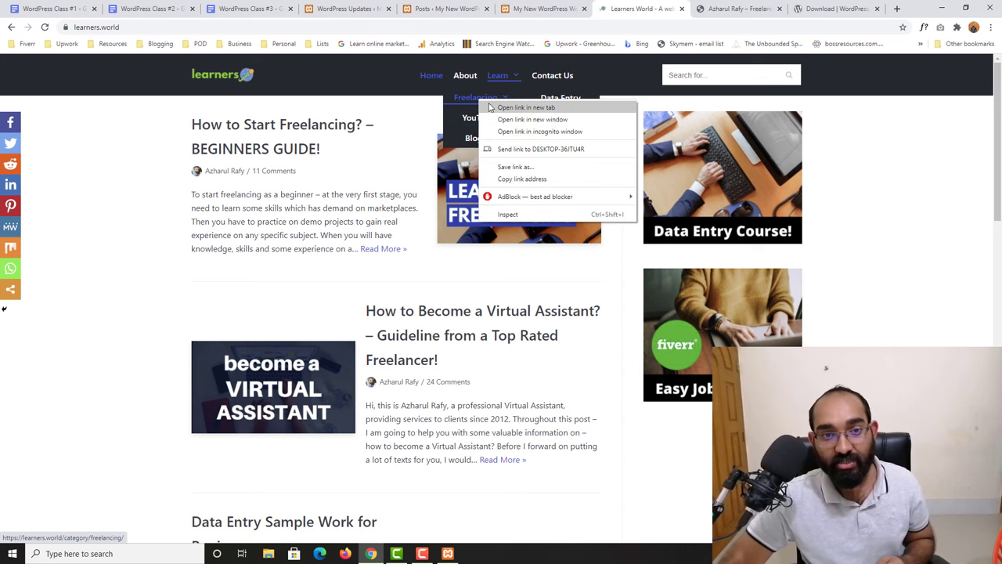
click(493, 109)
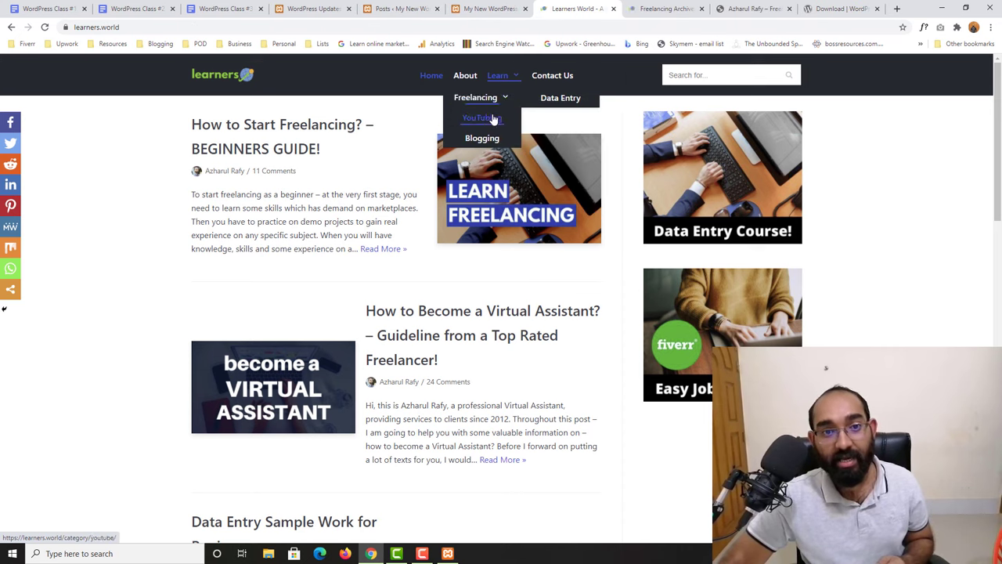
right_click(485, 121)
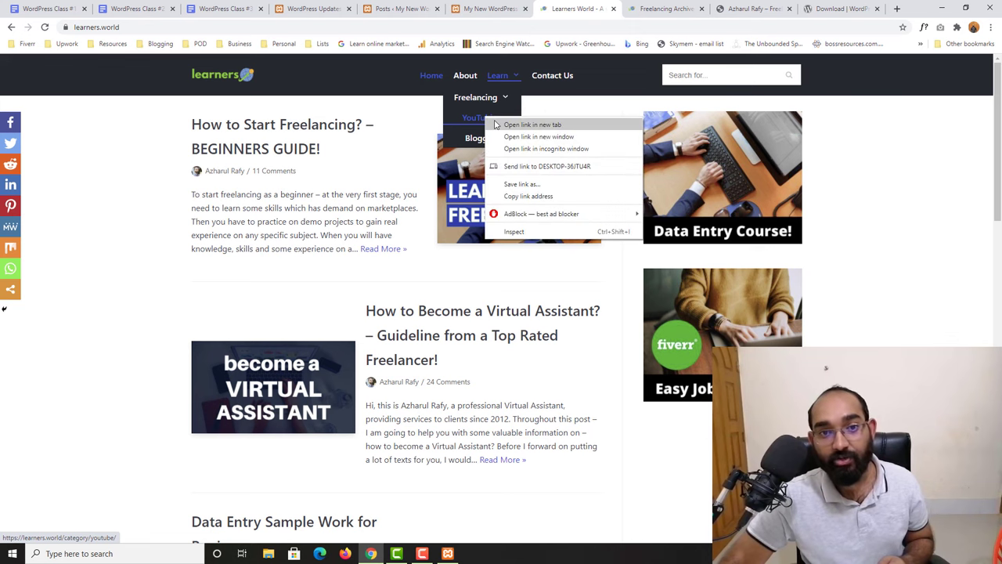
click(531, 125)
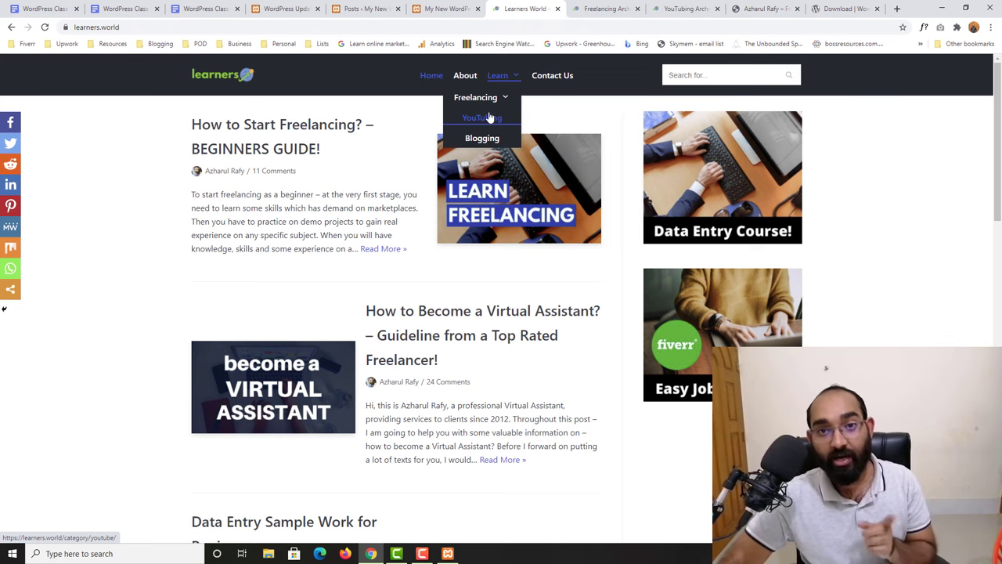
- Look through the blog posts grouped under the Freelancing category from first to last and return to the category heading
click(599, 9)
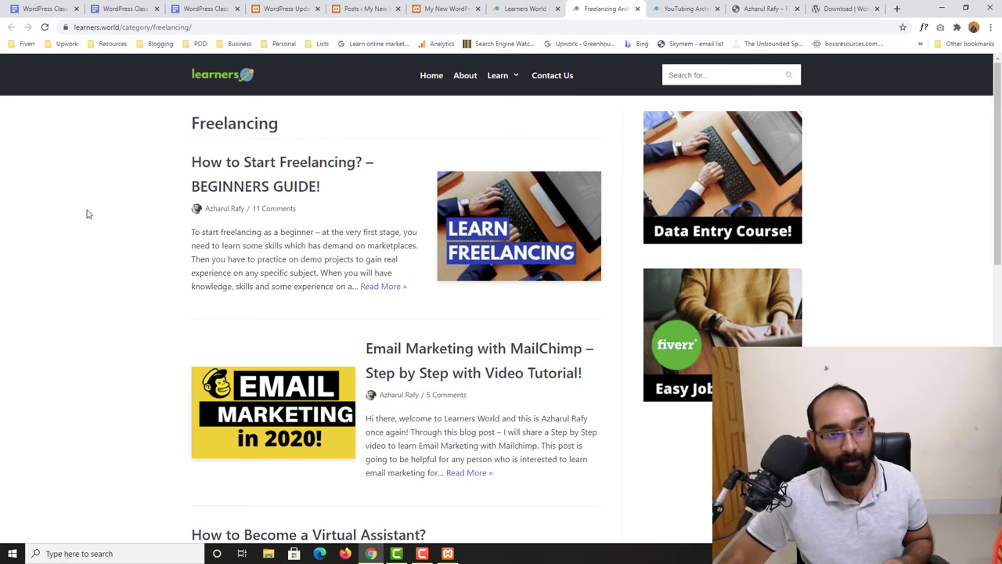
scroll(360, 207, down, 1)
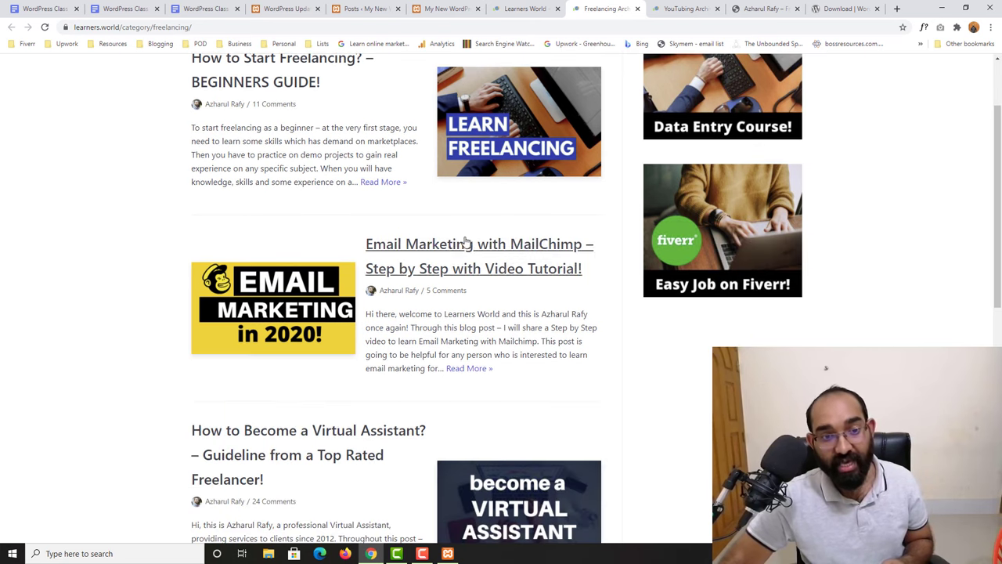
scroll(464, 241, down, 1)
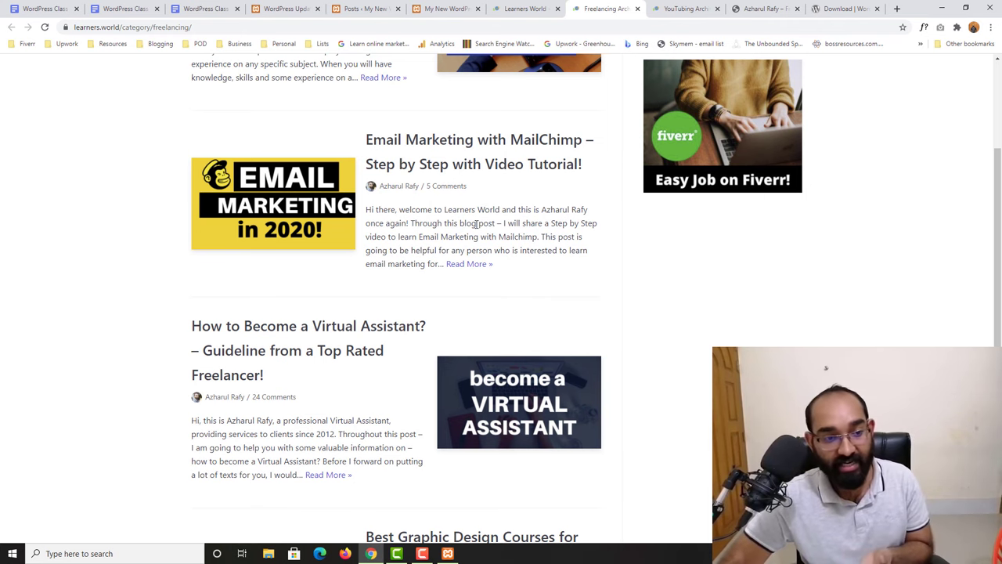
scroll(475, 224, down, 2)
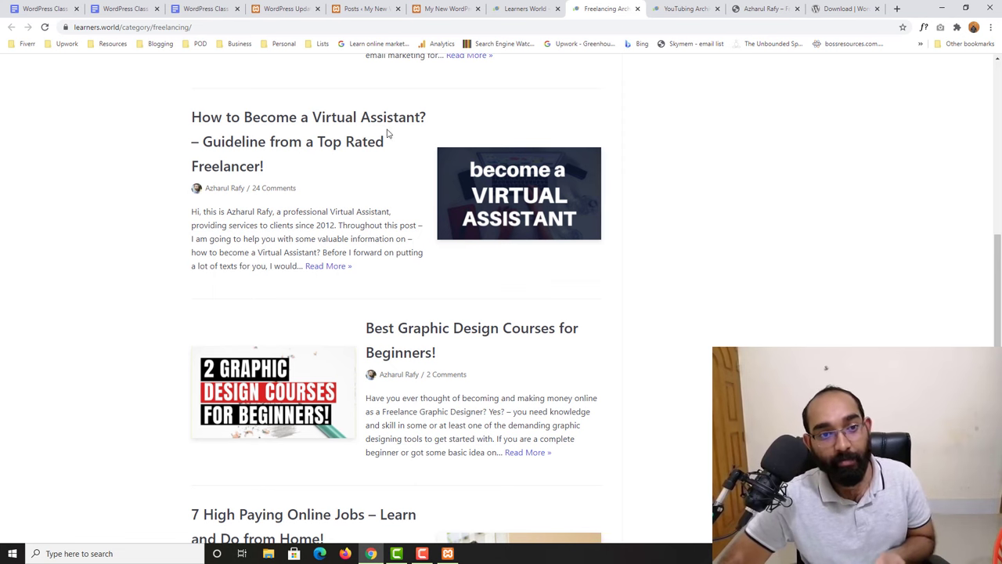
scroll(469, 193, down, 2)
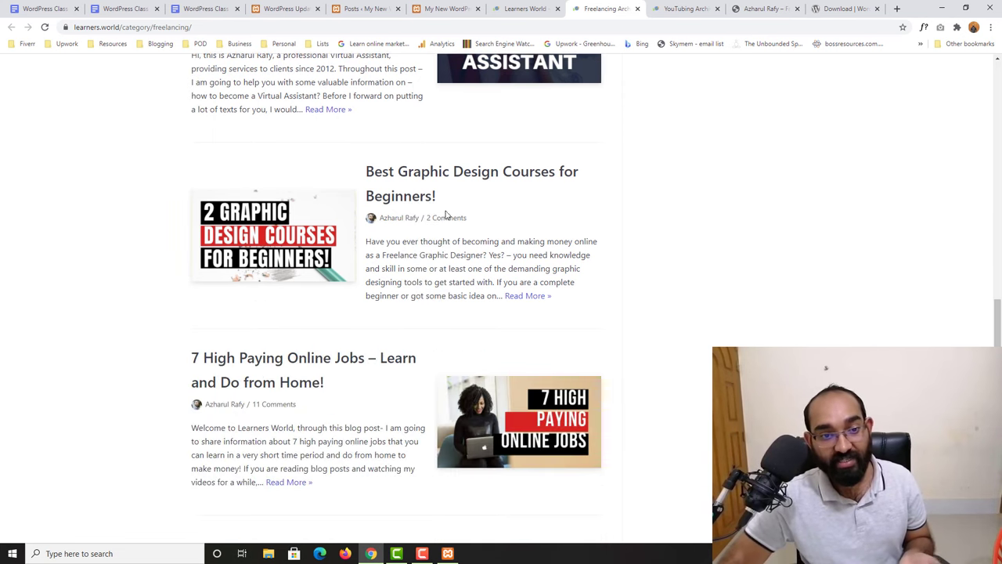
scroll(267, 315, down, 1)
scroll(409, 316, up, 7)
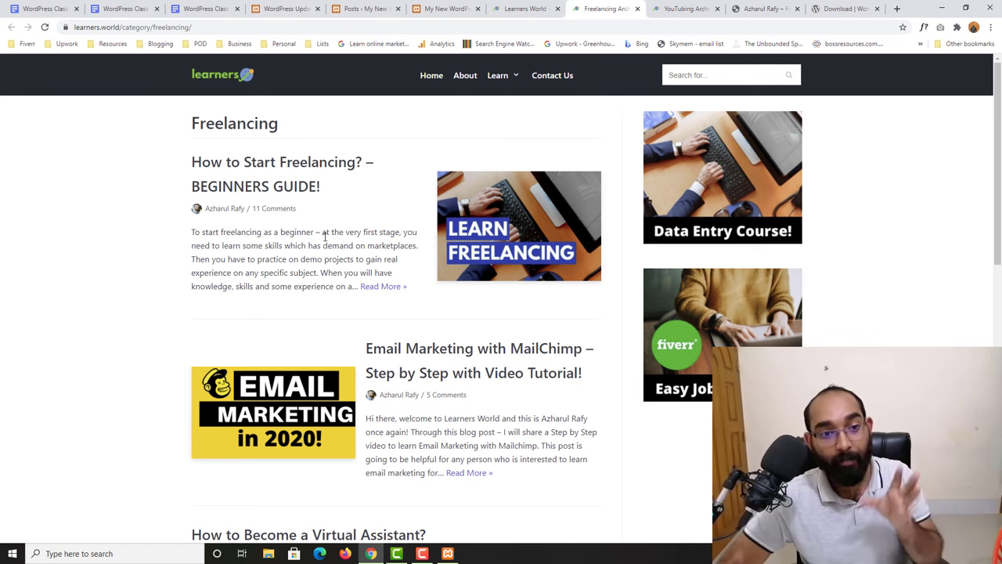
- Look through the blog posts grouped under the YouTubing category
click(693, 6)
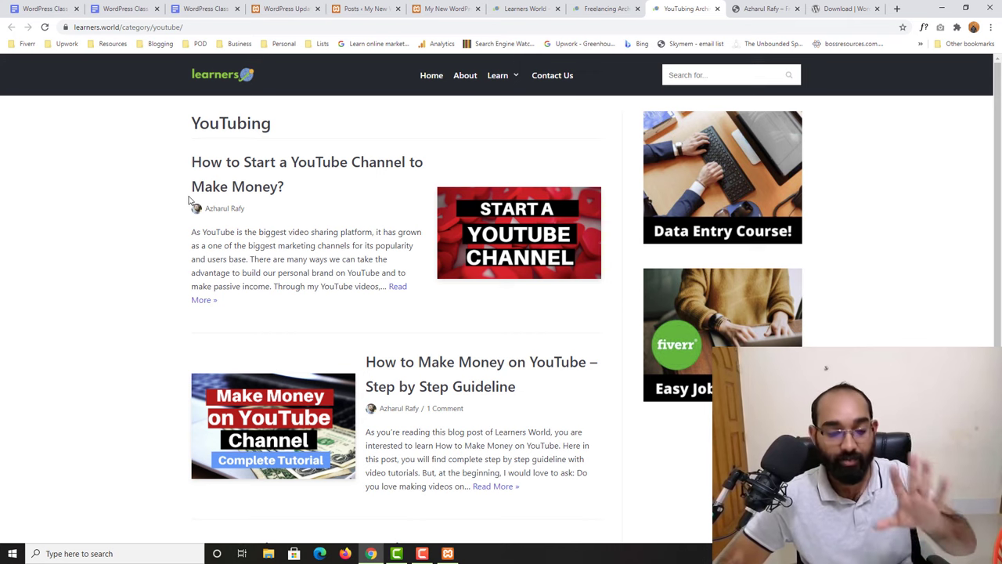
scroll(176, 295, down, 3)
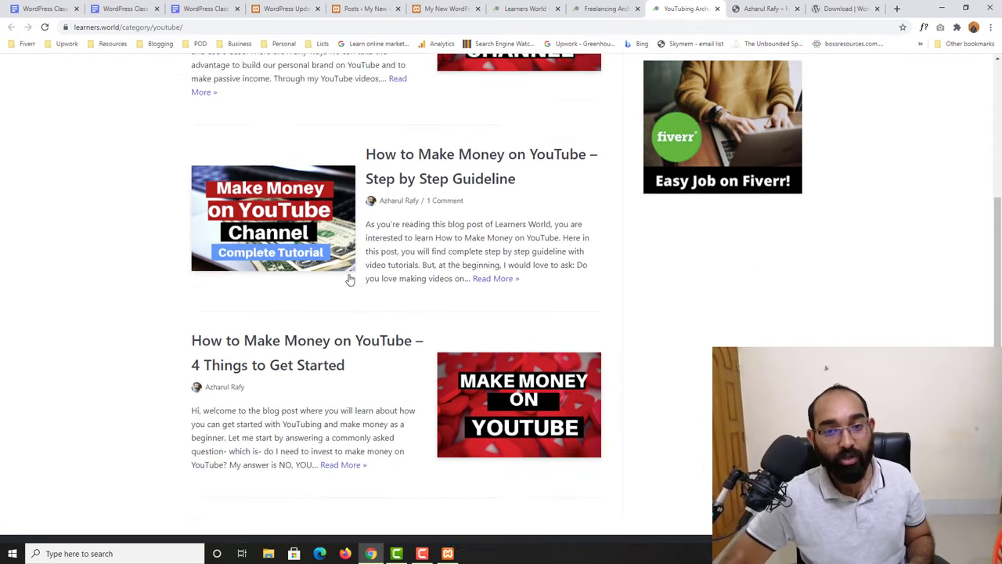
scroll(319, 277, up, 3)
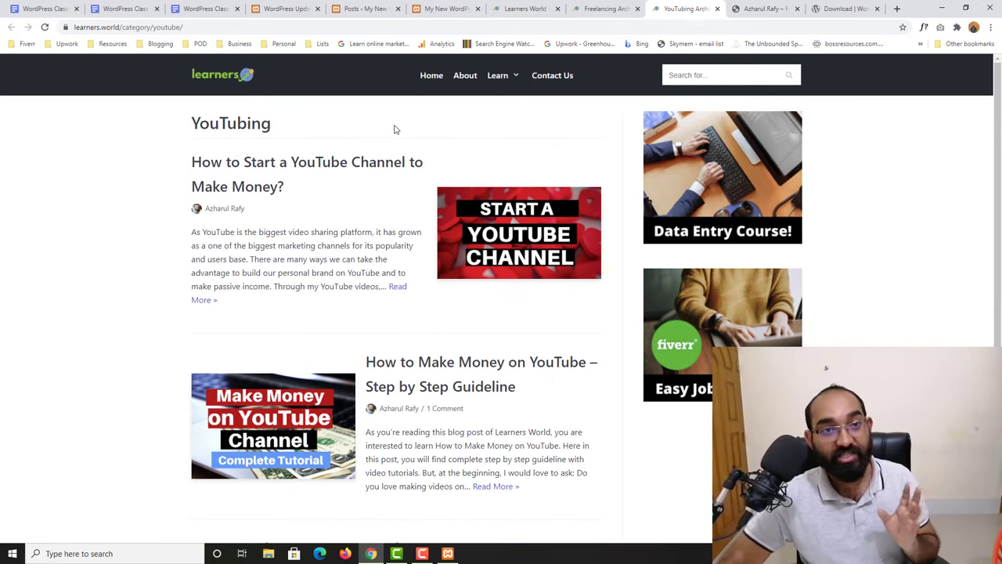
- Look through the blog posts on the Learners World home page down to the email marketing tutorial and return to the first post
click(283, 7)
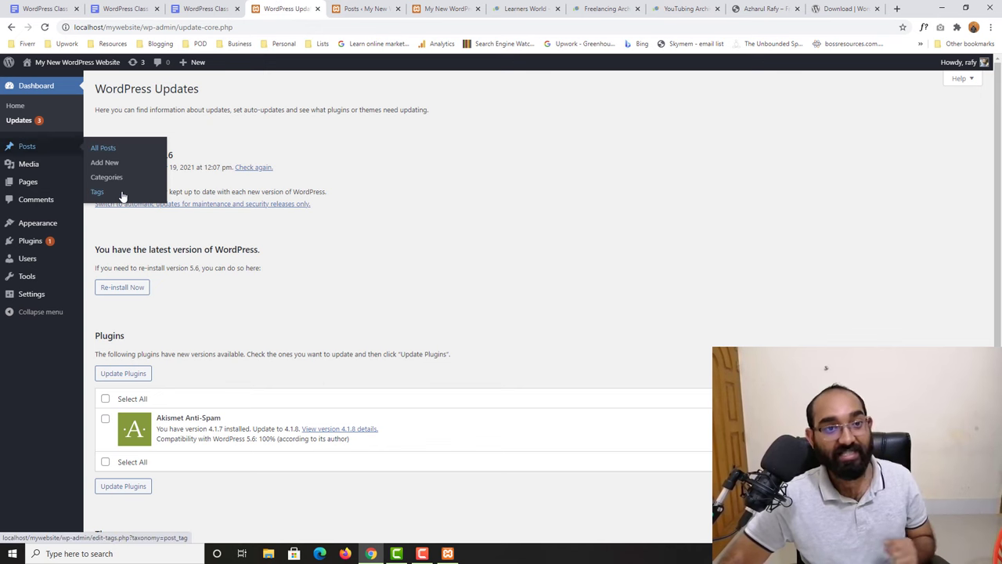
click(525, 8)
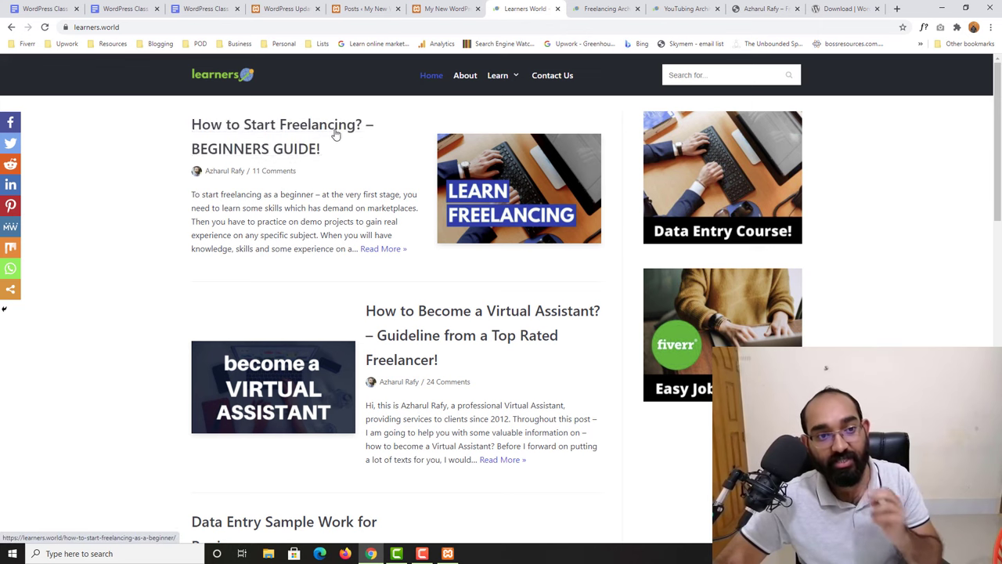
scroll(127, 297, down, 4)
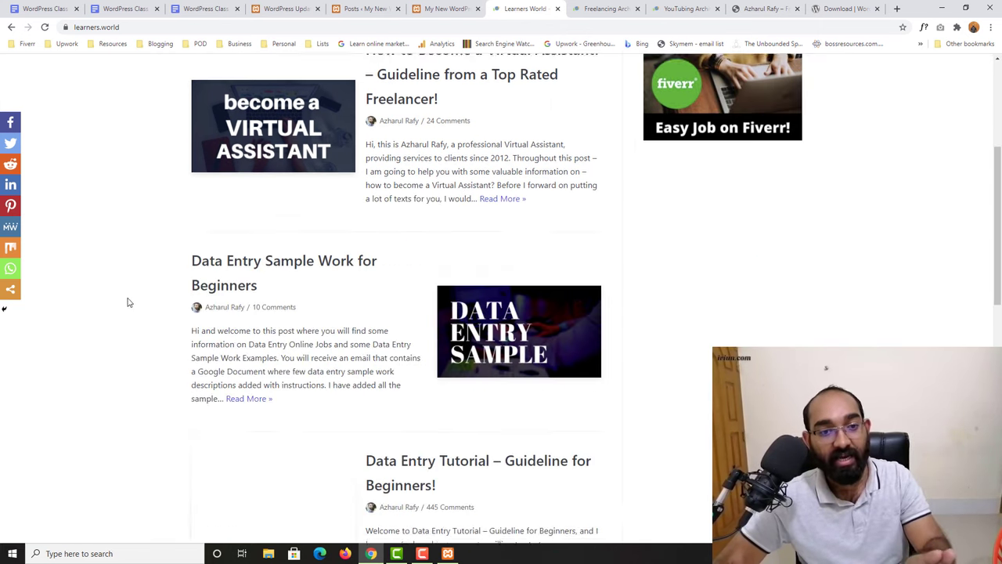
scroll(574, 217, up, 3)
scroll(229, 366, down, 4)
scroll(230, 366, down, 3)
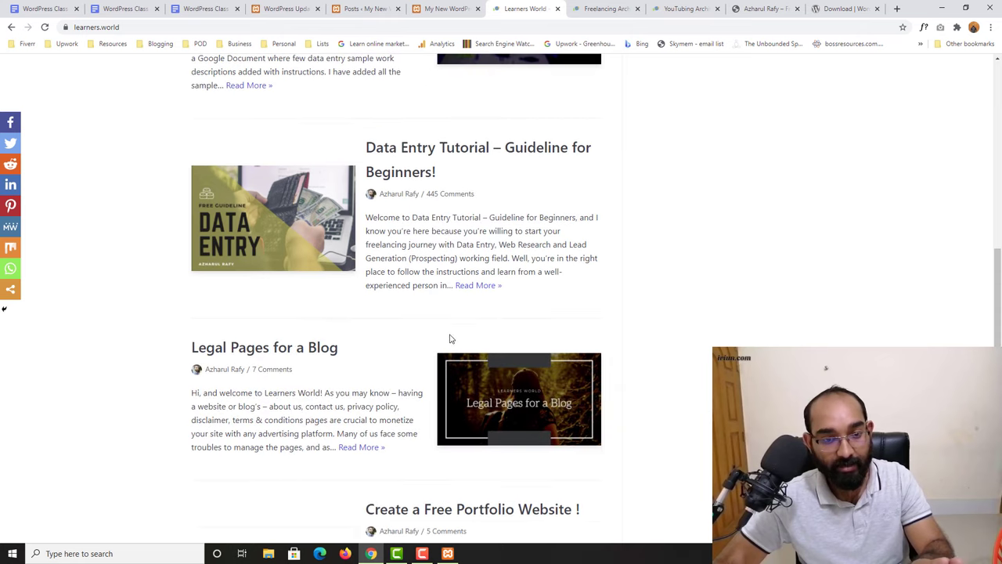
scroll(472, 182, down, 5)
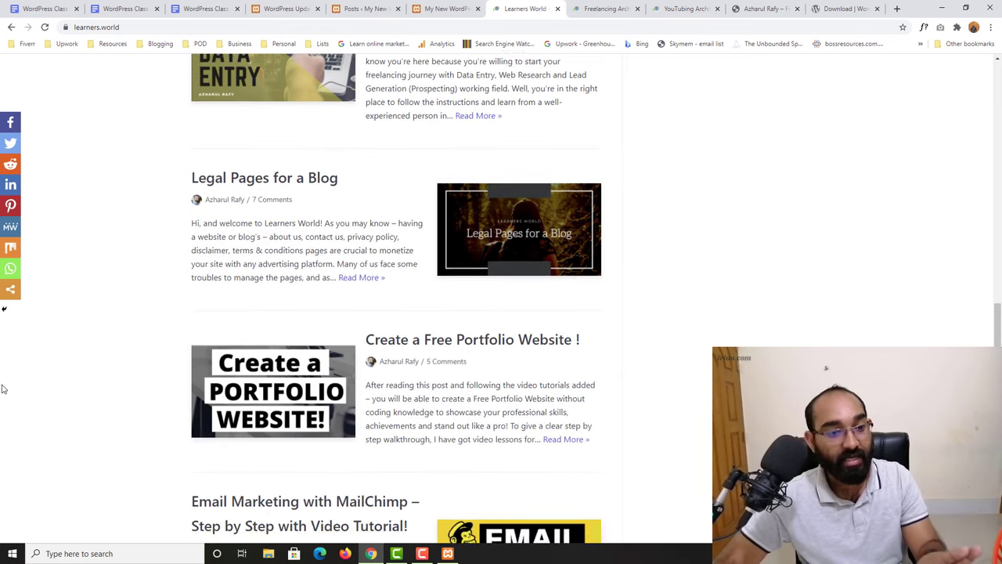
scroll(191, 341, up, 5)
scroll(191, 341, up, 7)
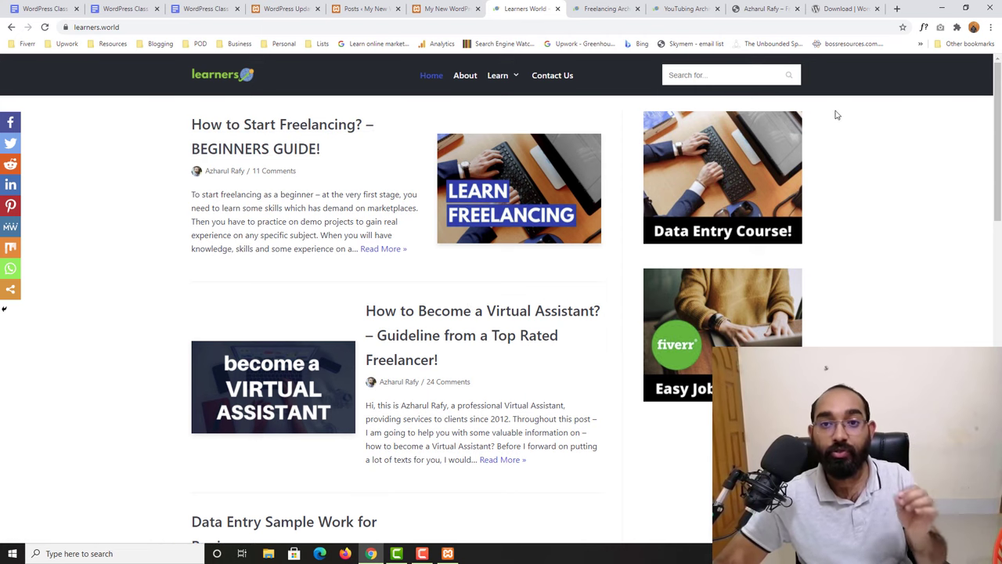
- Show the Learners World home page's search box suggestions and briefly look over the first posts again
click(723, 77)
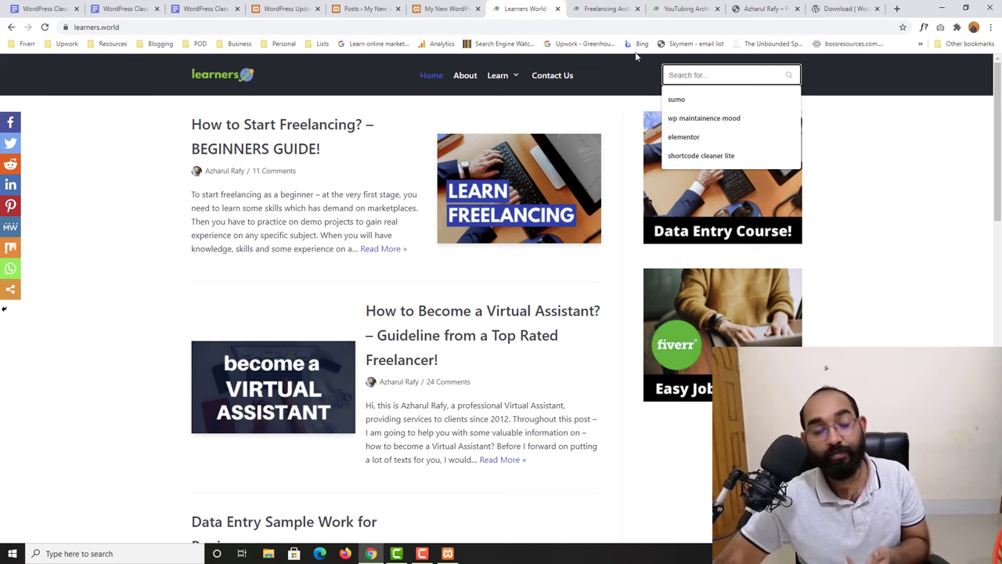
scroll(273, 117, down, 4)
scroll(297, 264, up, 4)
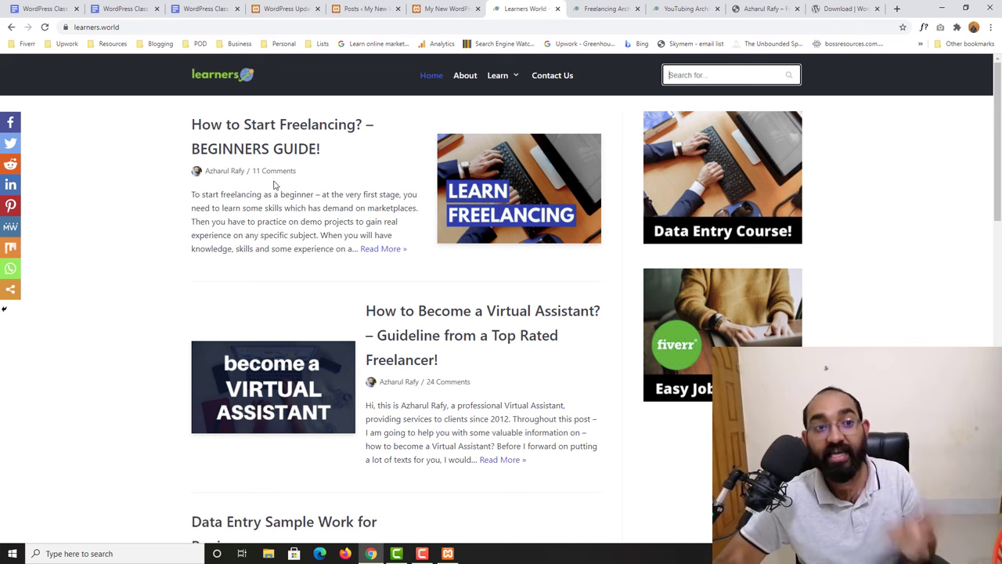
- Reopen the local site's list of all posts in a new browser tab and close the two older local-site tabs beside it
click(452, 8)
click(384, 7)
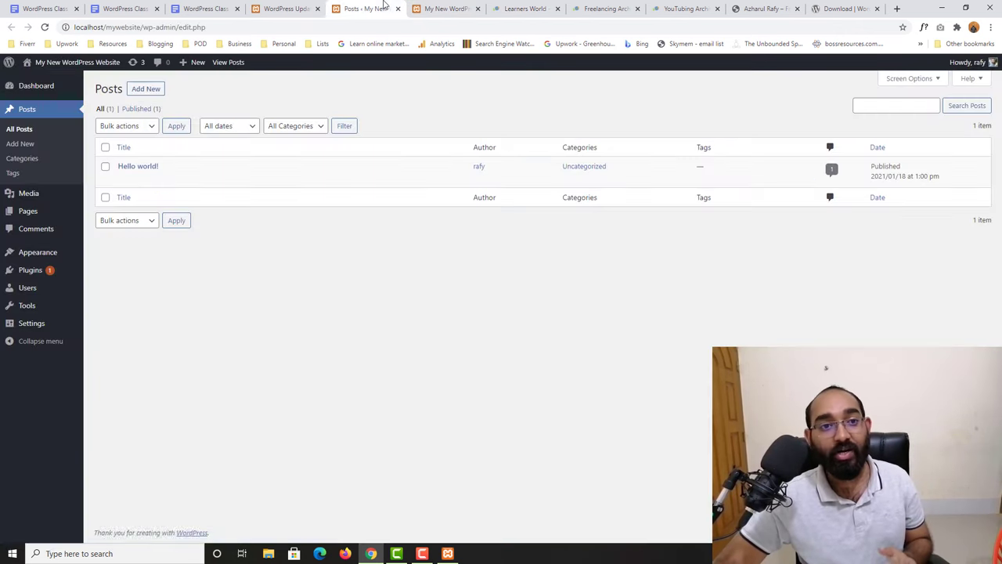
click(308, 9)
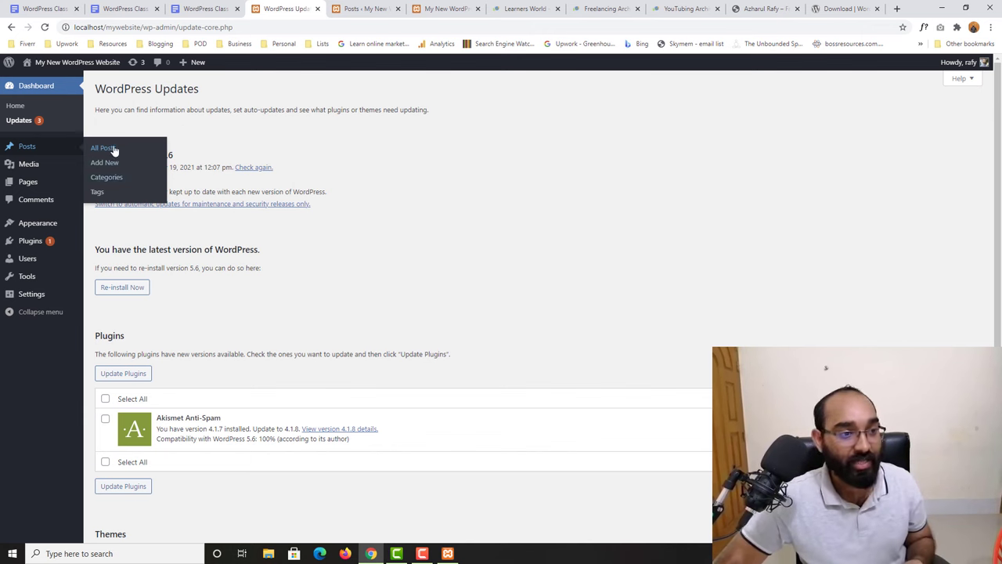
click(368, 8)
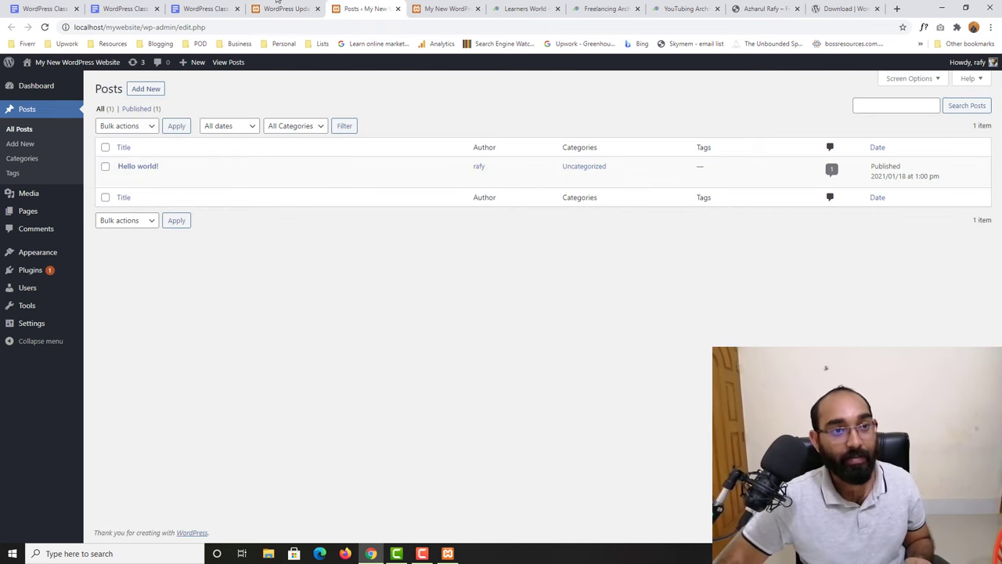
key(ctrl+shift+Tab)
right_click(104, 148)
click(125, 153)
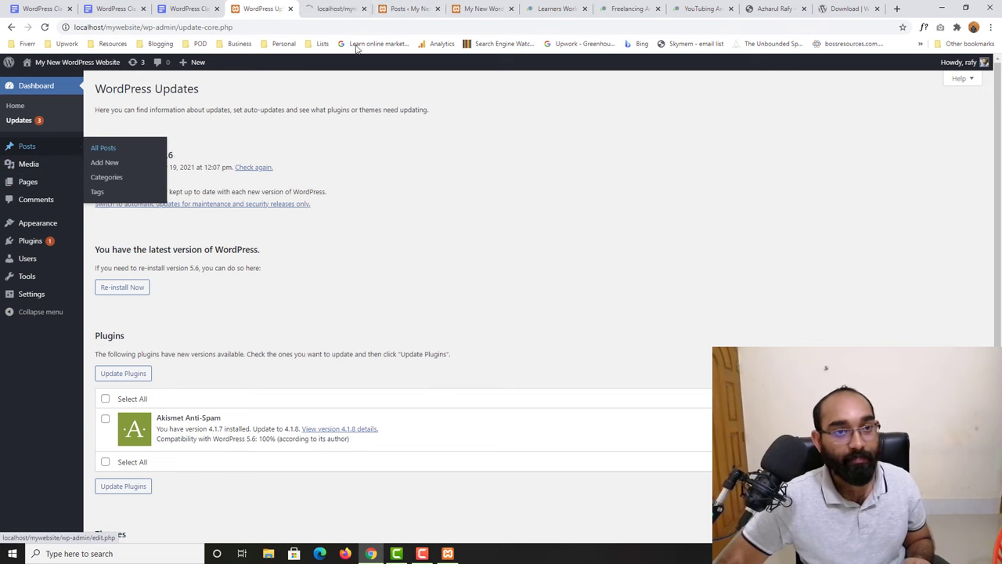
click(422, 9)
click(436, 9)
click(437, 9)
click(336, 8)
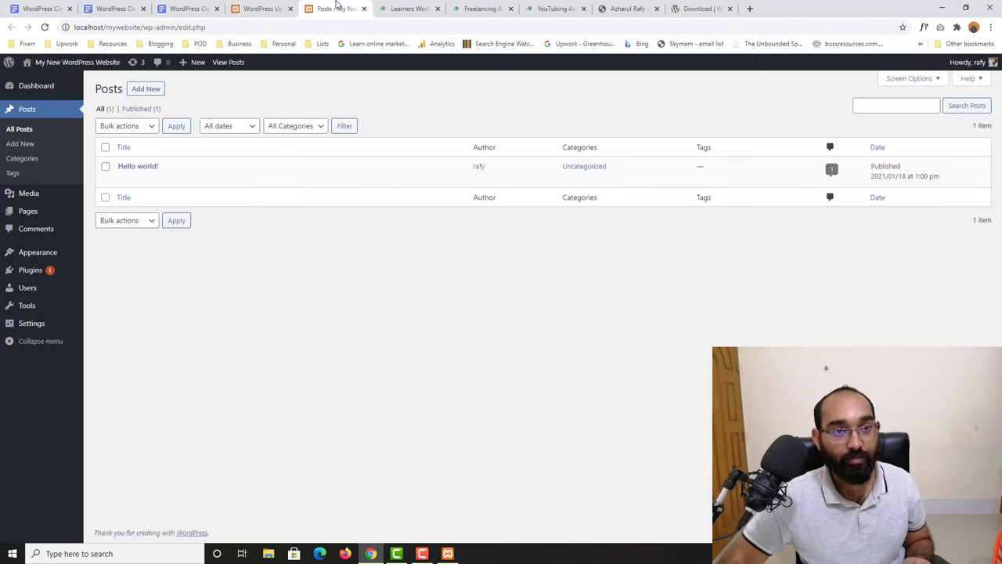
- Move the "Hello world!" post to the Trash and restore it, returning to the list of all posts
mouse_move(139, 180)
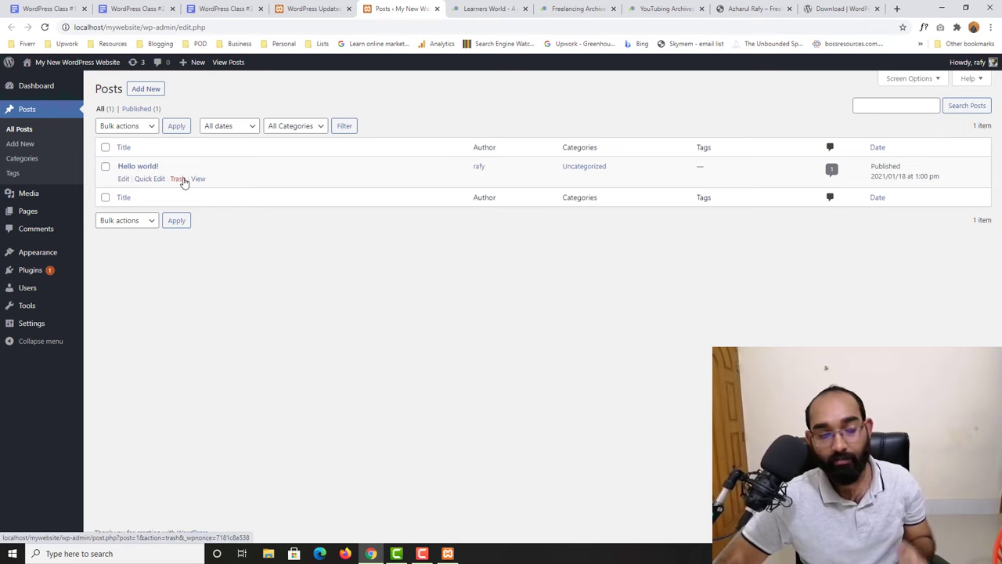
click(179, 179)
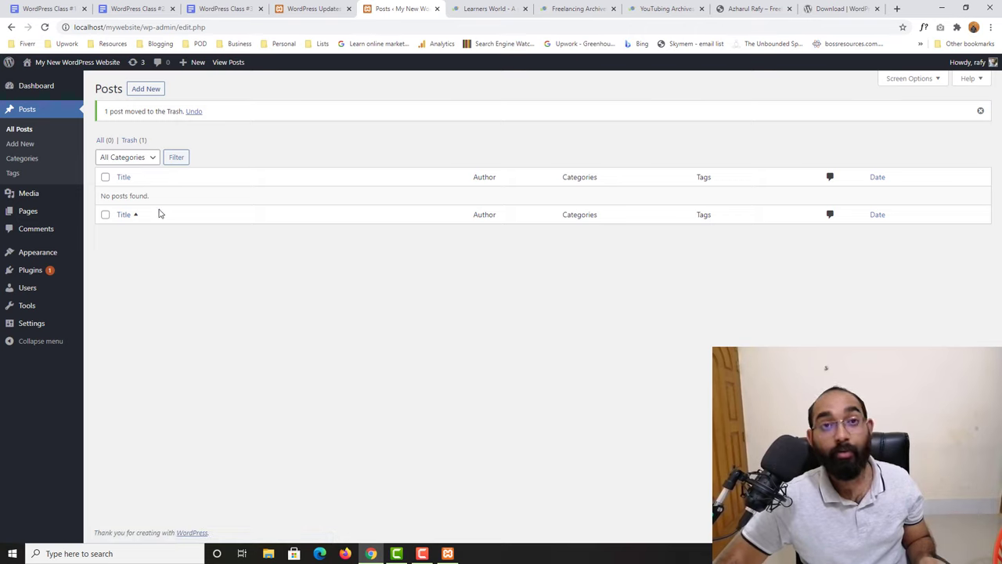
click(125, 140)
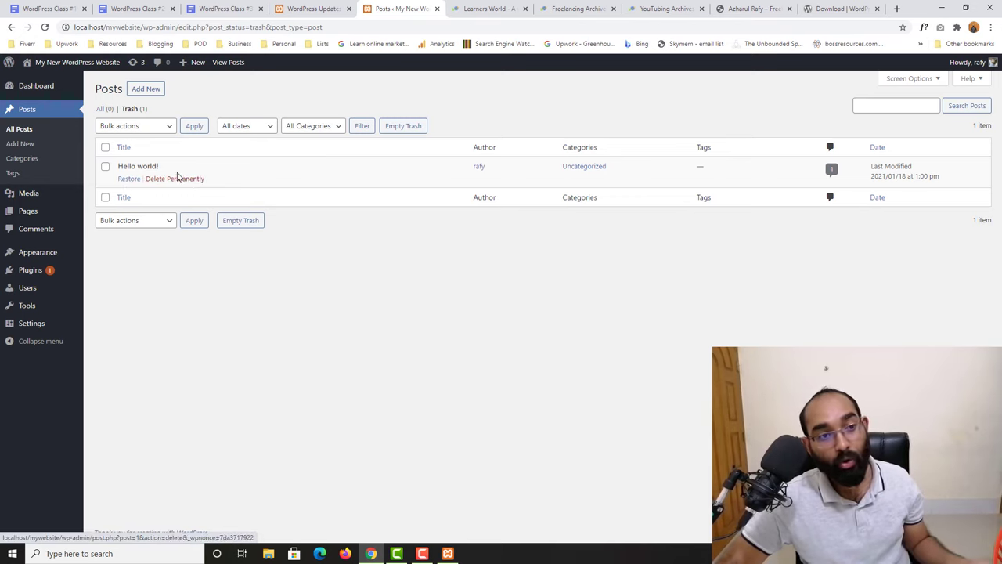
click(129, 179)
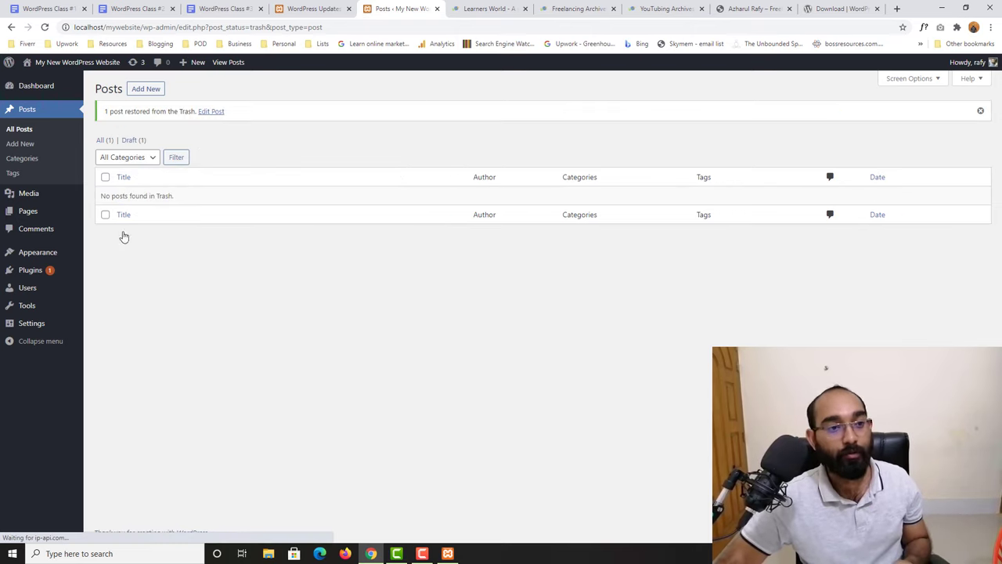
click(100, 141)
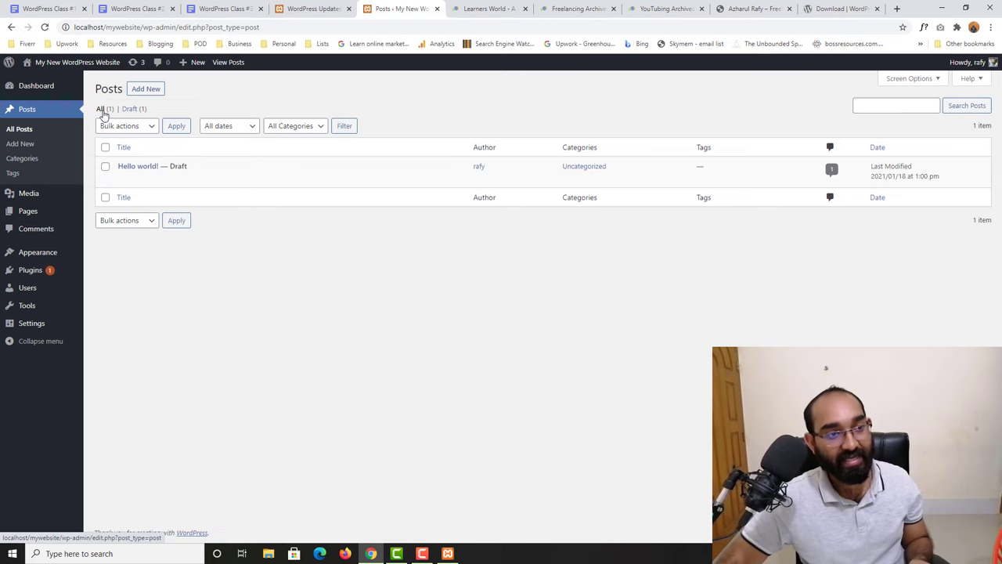
- Start a new post from the posts list and dismiss the block editor's welcome guide
mouse_move(200, 173)
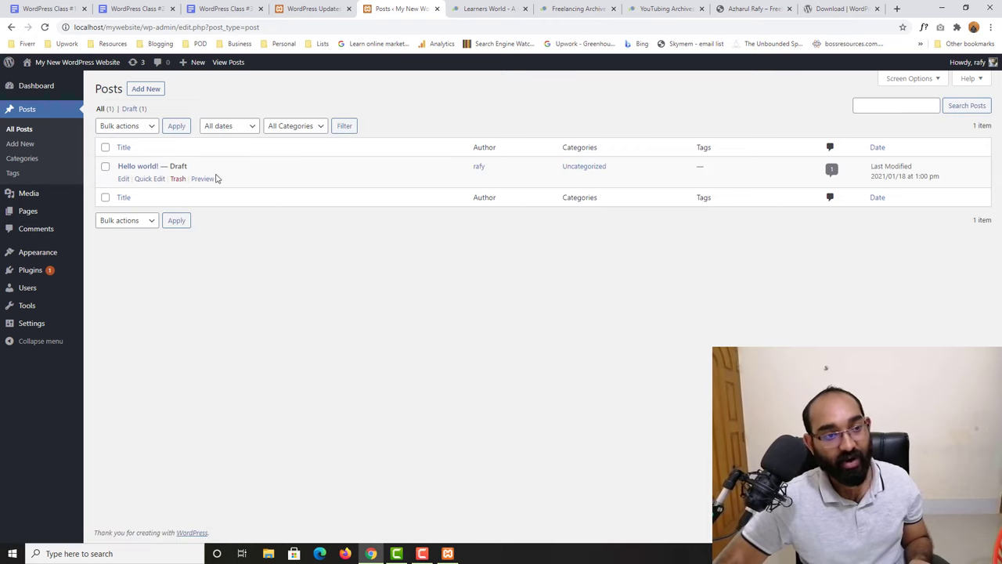
mouse_move(477, 170)
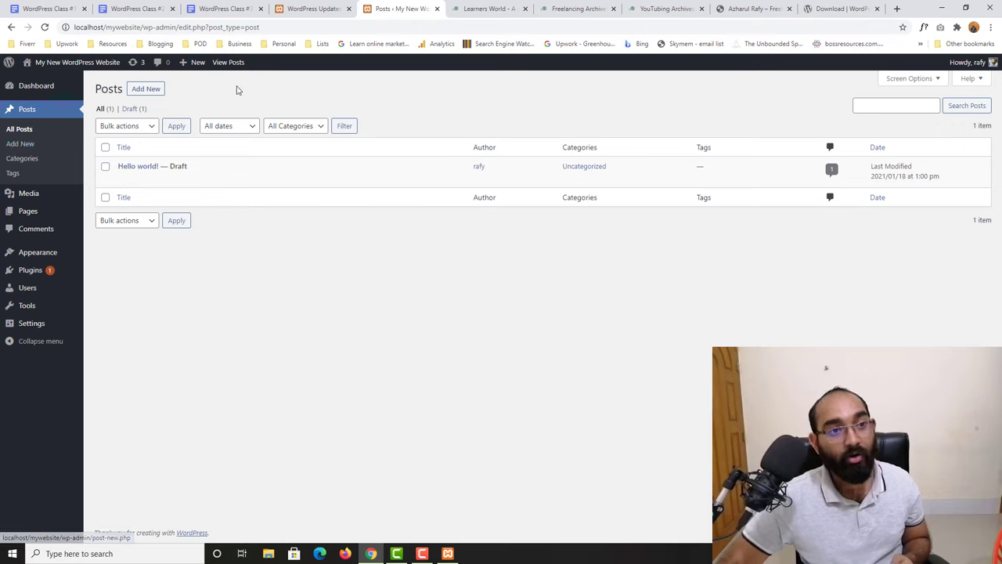
mouse_move(199, 69)
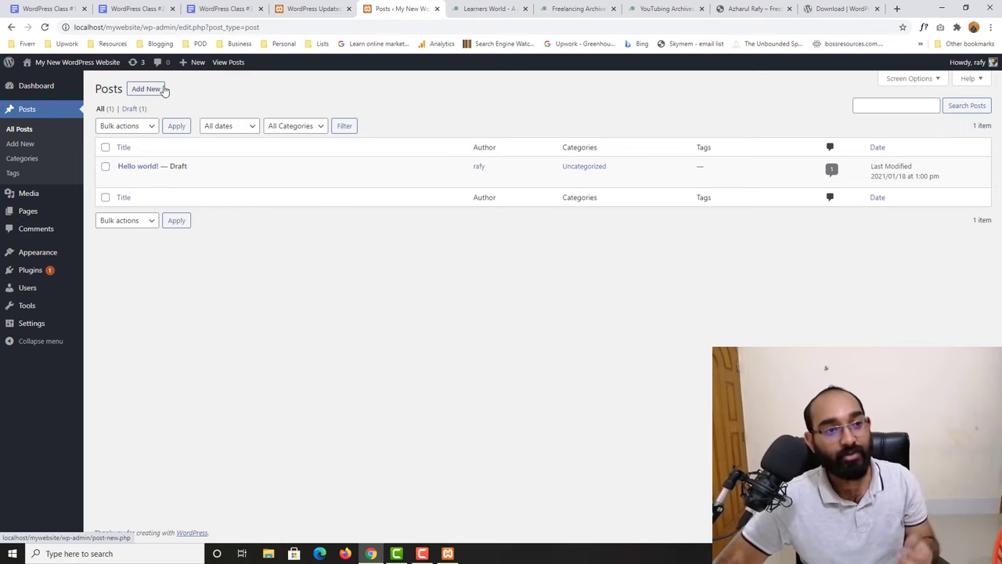
click(140, 94)
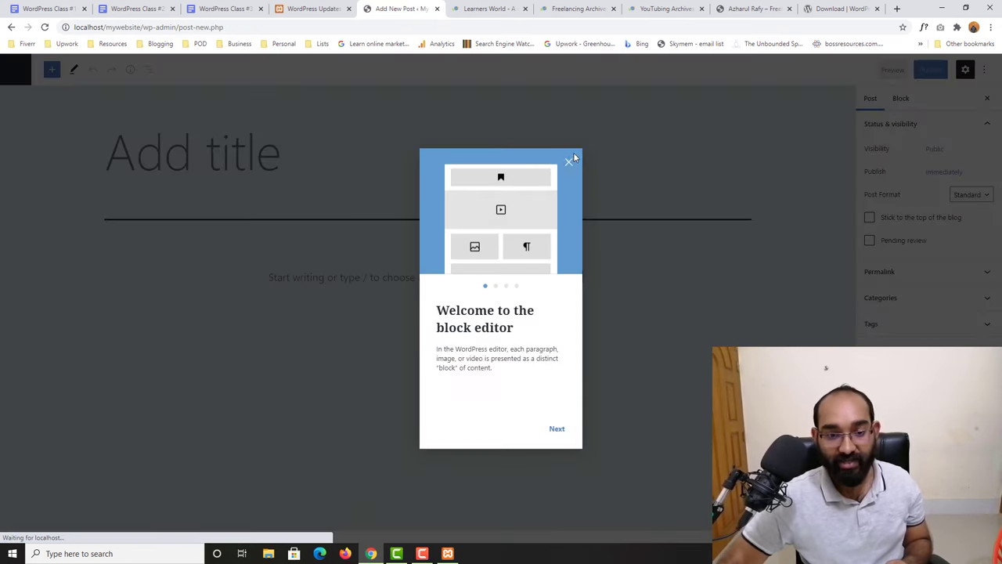
click(568, 164)
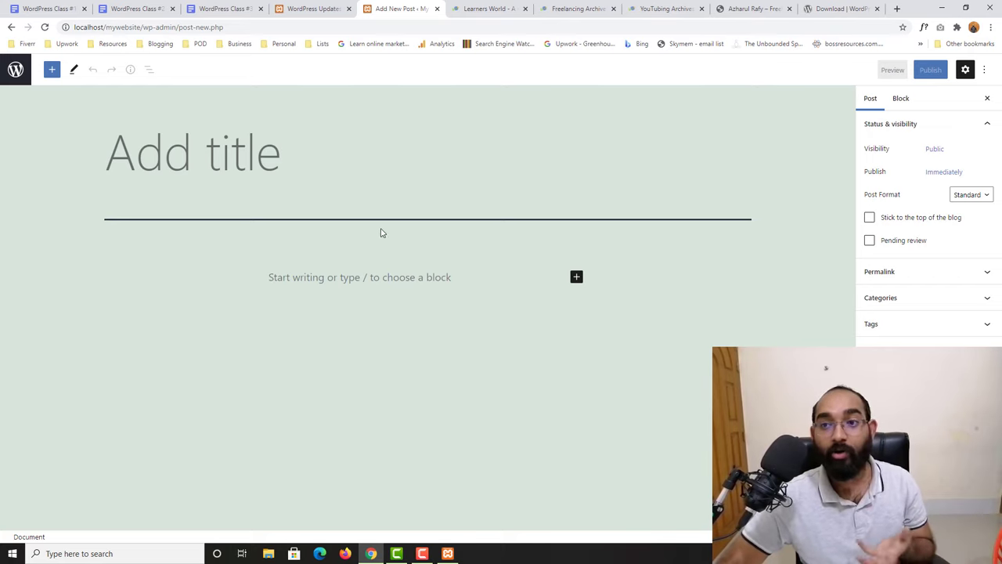
- Examine the new post's title, body paragraph and post settings, and close the post editor's browser tab
click(235, 170)
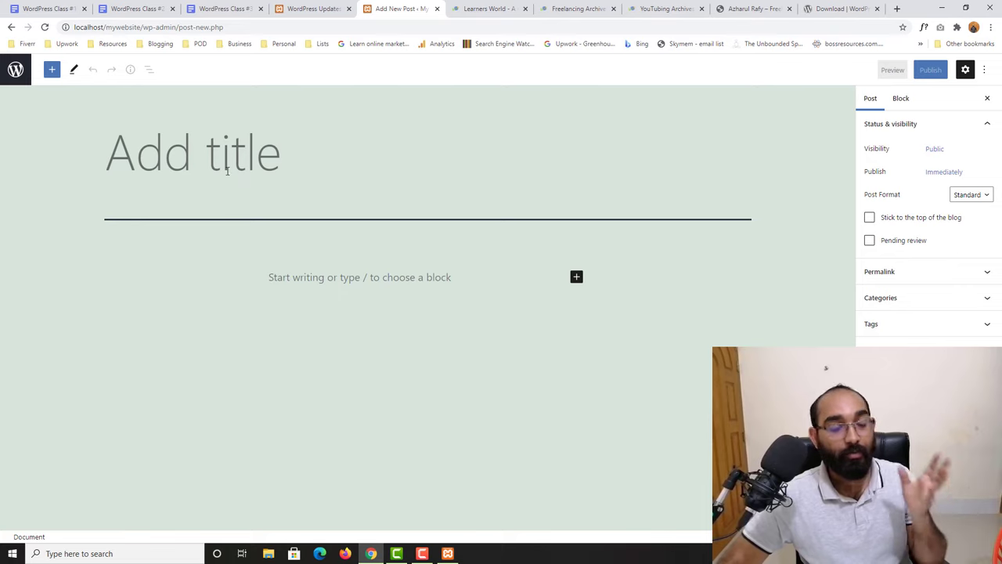
click(320, 282)
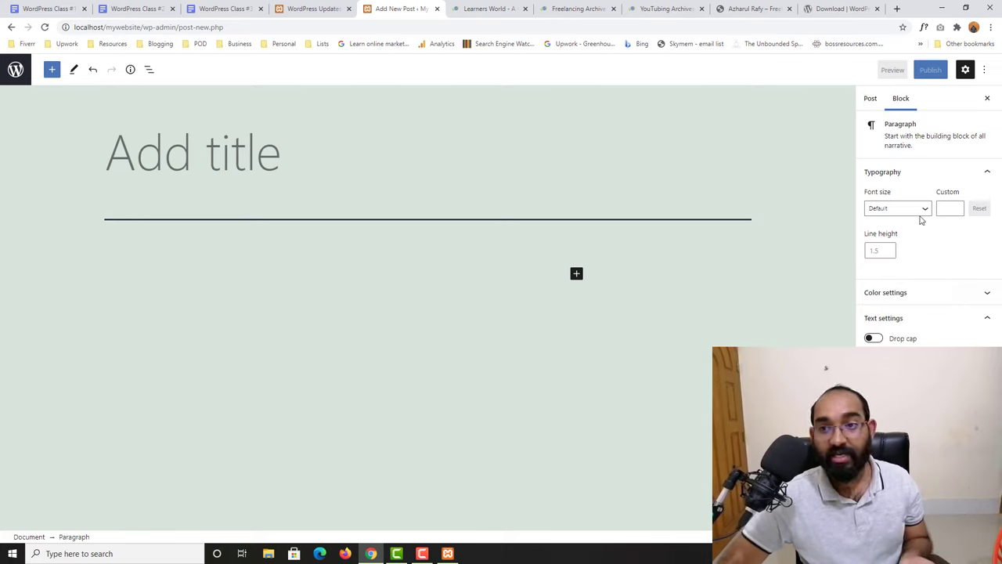
click(870, 102)
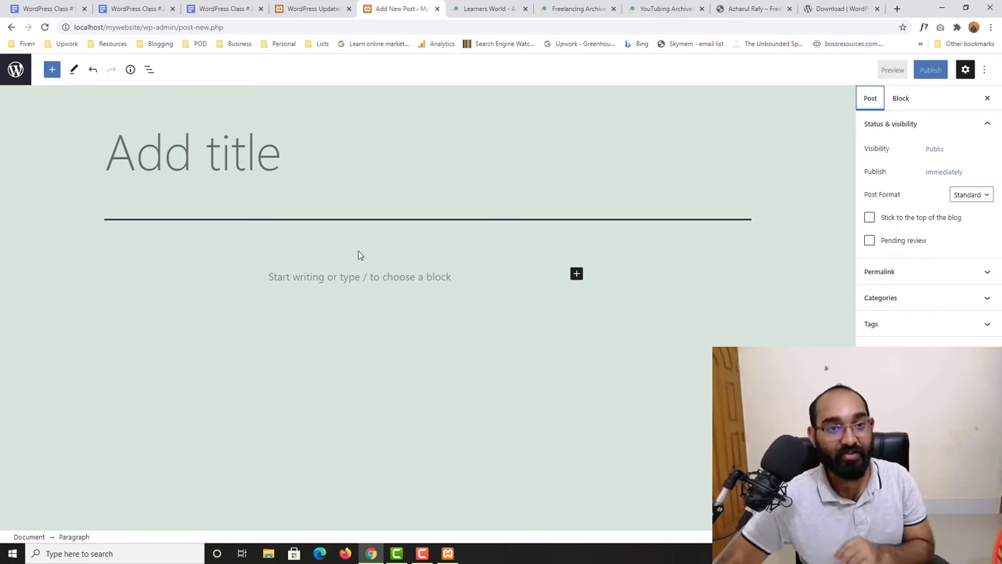
click(436, 9)
click(550, 86)
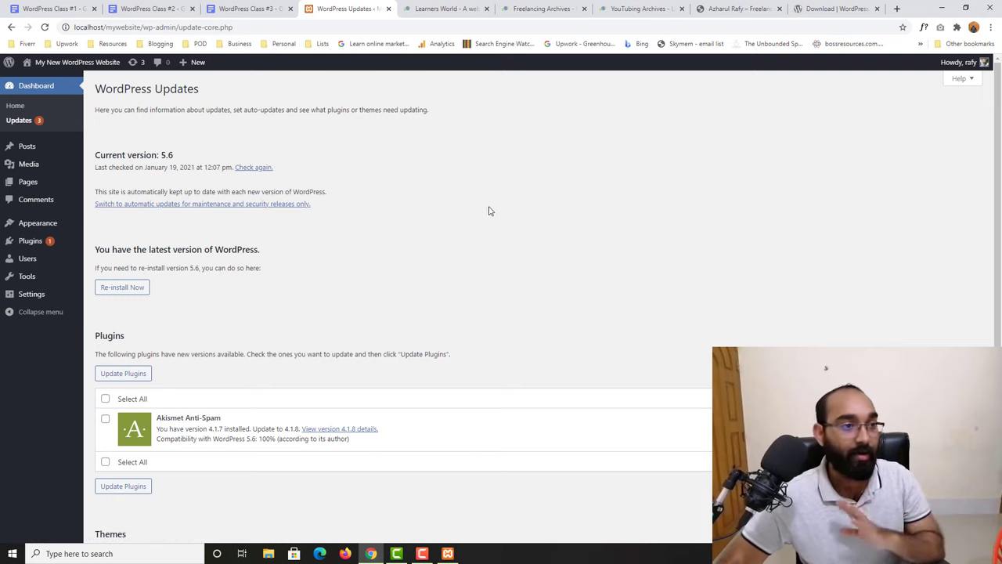
- Open the media library's file upload area and highlight the maximum upload file size
mouse_move(19, 169)
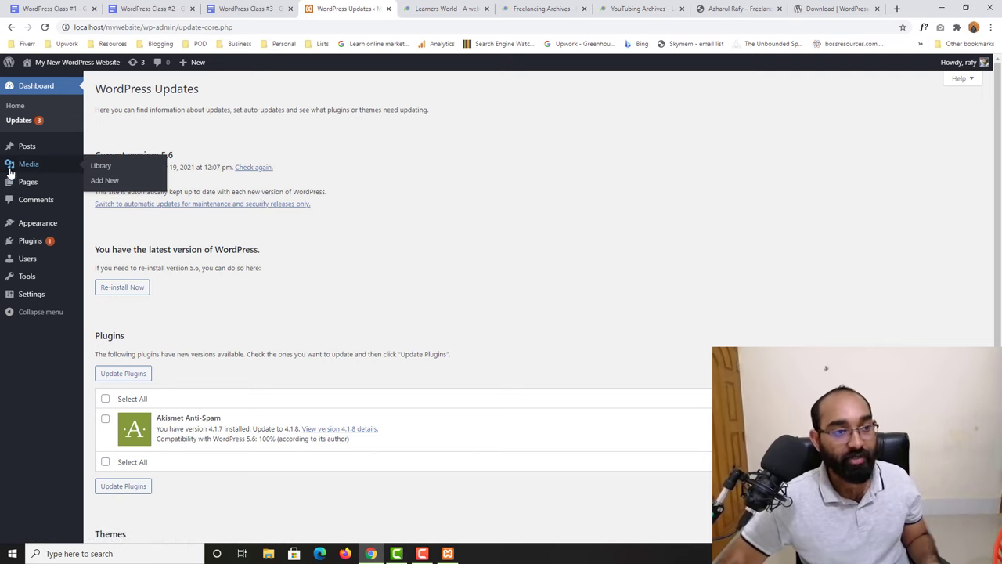
click(103, 166)
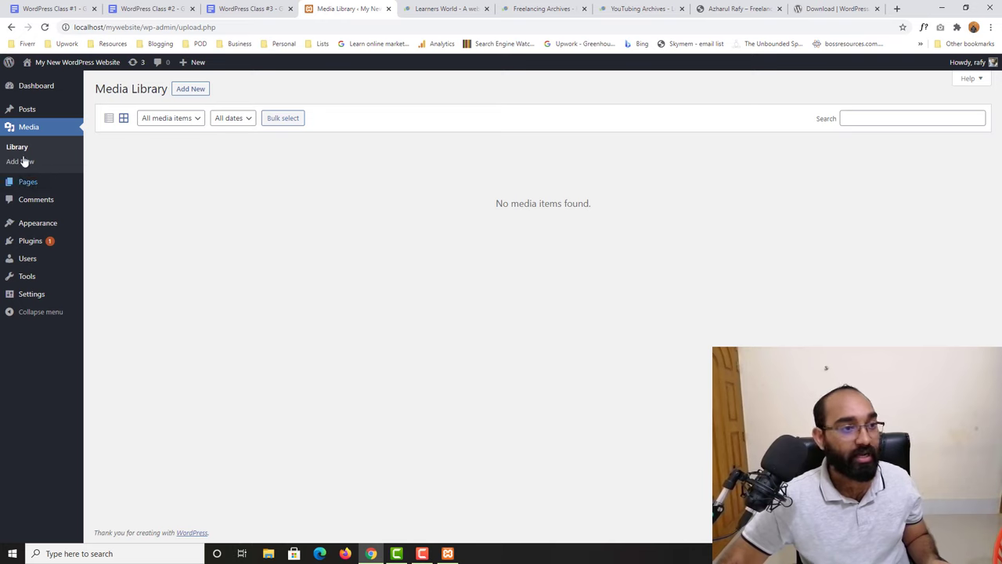
click(194, 93)
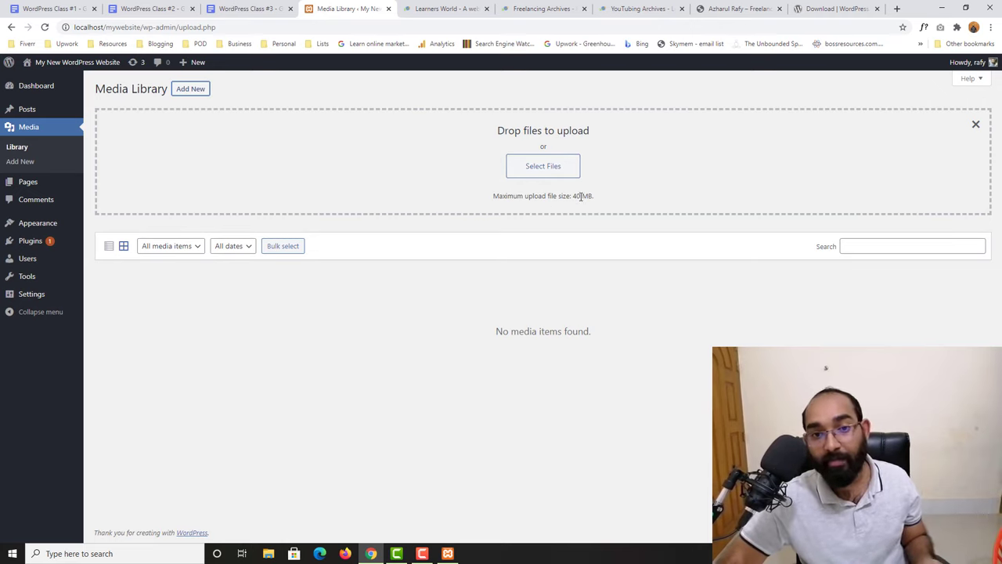
drag(574, 198, 579, 197)
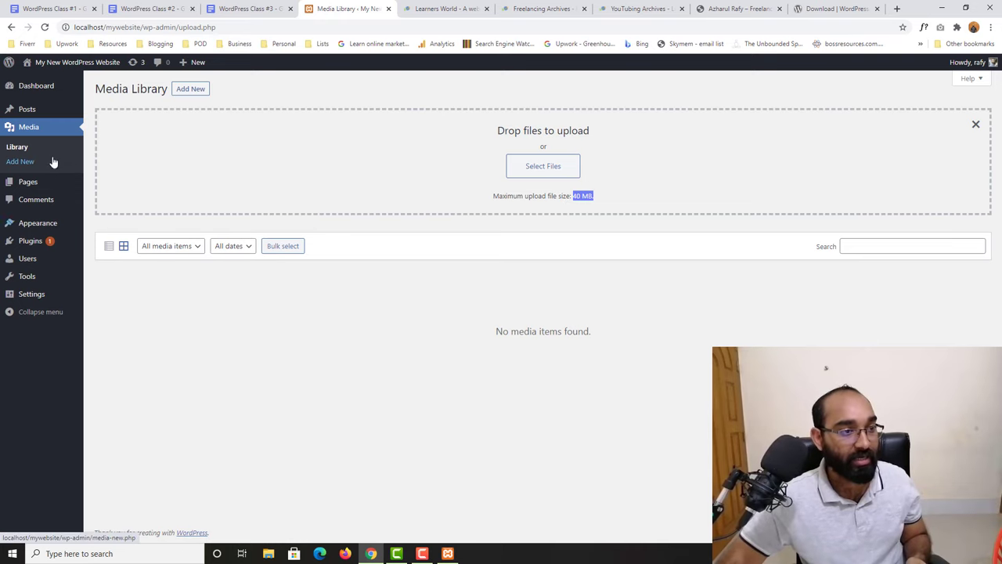
- Open the list of all pages in a new browser tab and start a new page from it
mouse_move(24, 185)
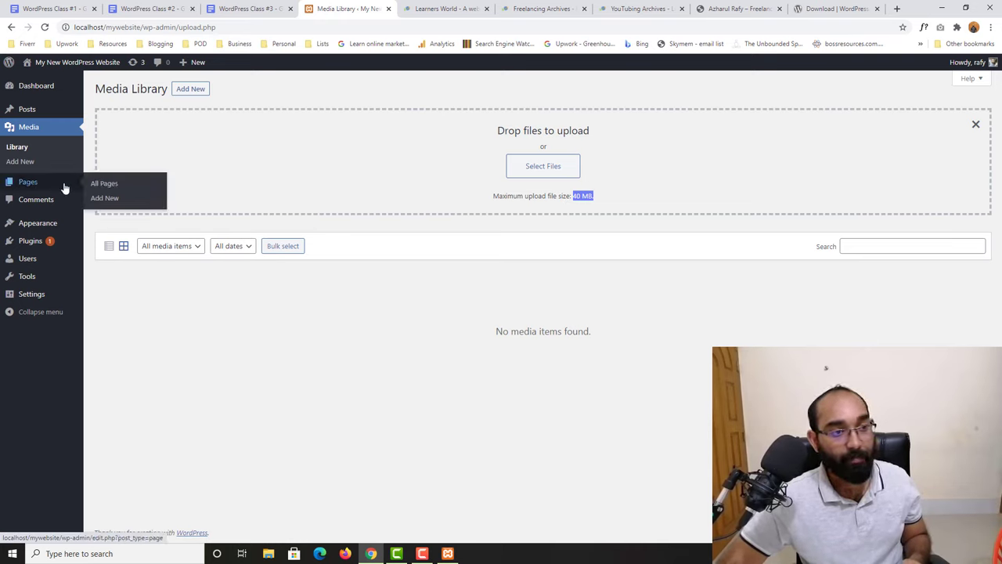
right_click(105, 189)
click(141, 196)
click(395, 8)
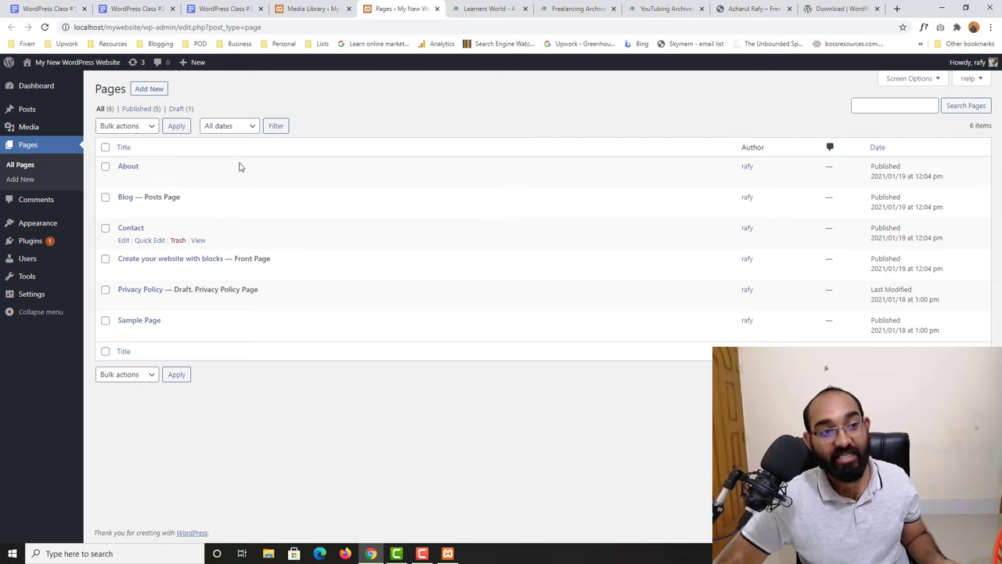
mouse_move(3, 227)
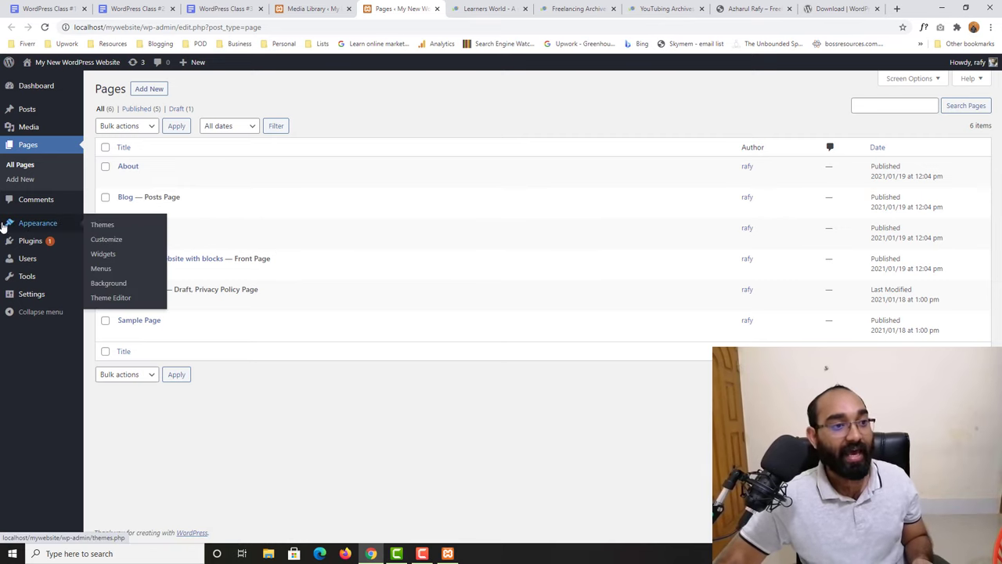
click(143, 91)
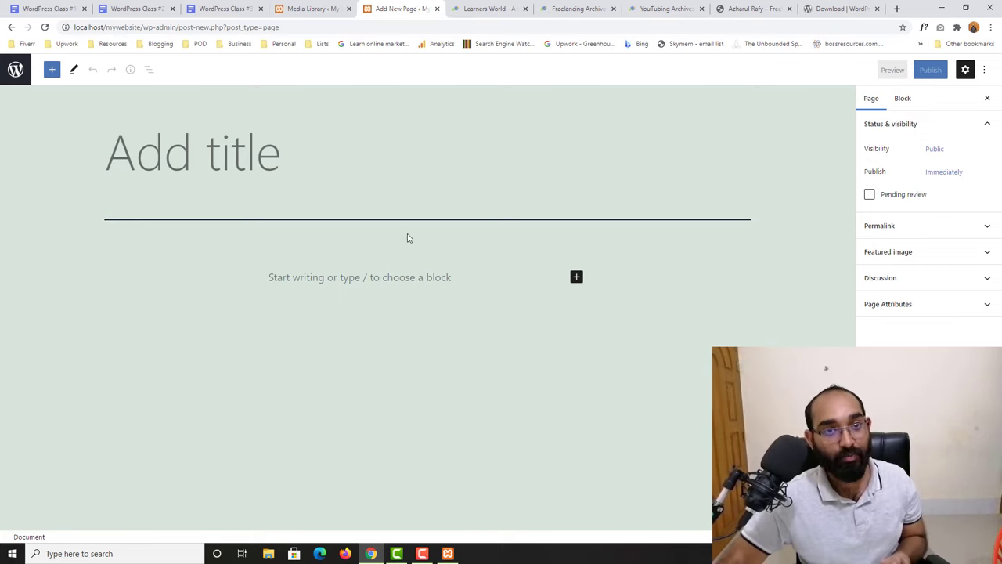
- Open the Learners World blog's Contact Us page in a new tab and examine its contact form, social links and course section
click(503, 9)
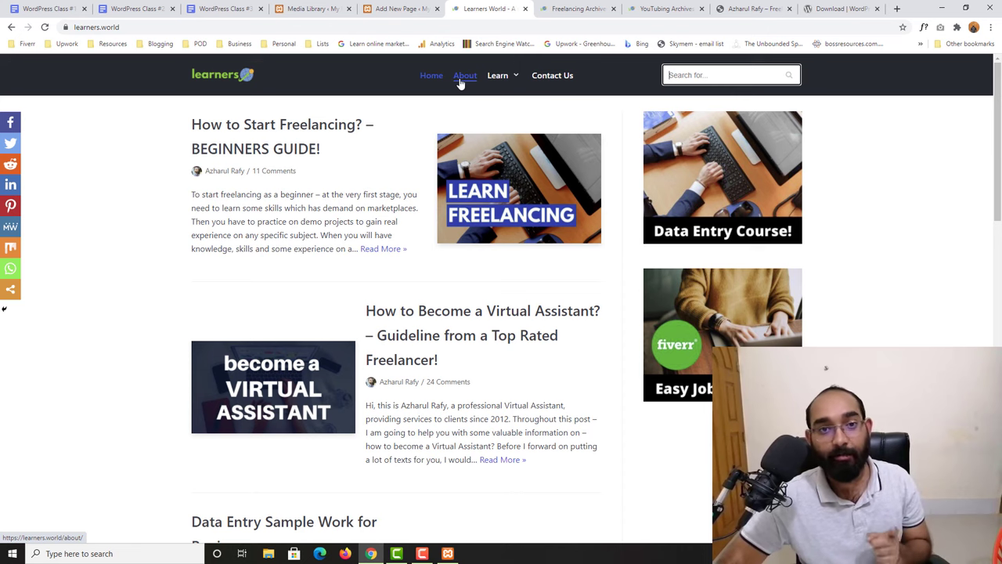
mouse_move(490, 83)
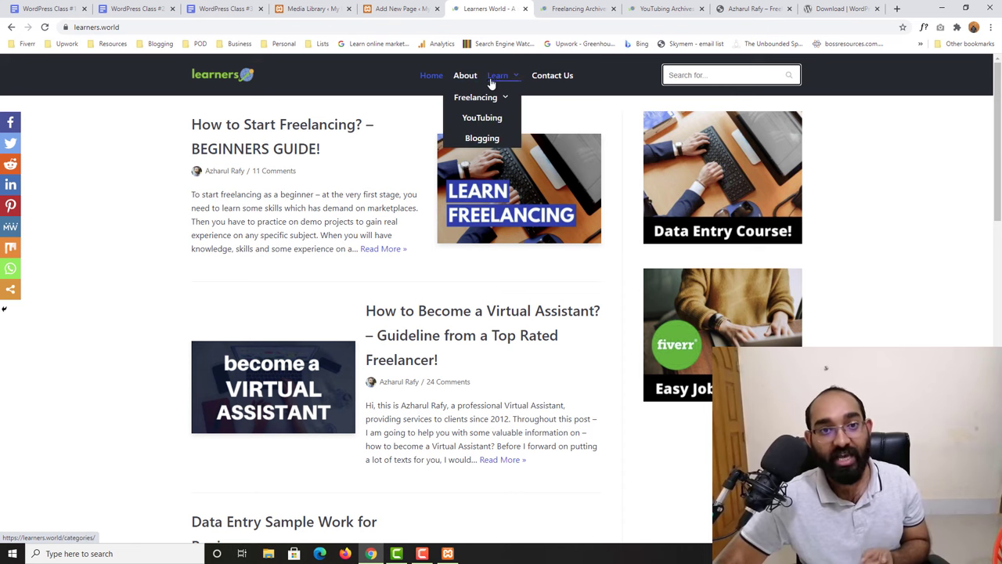
middle_click(548, 75)
click(521, 6)
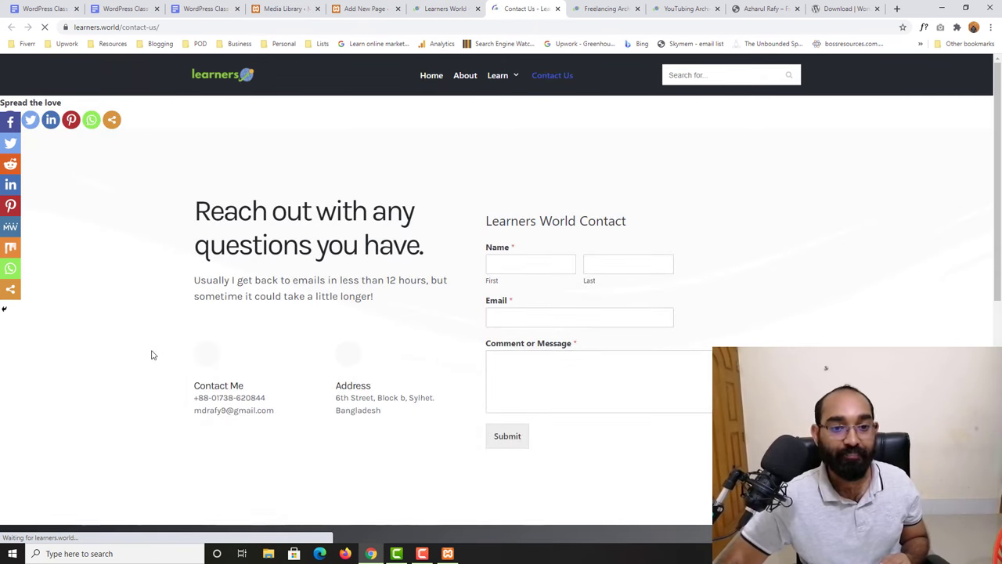
scroll(149, 359, down, 5)
scroll(157, 352, up, 5)
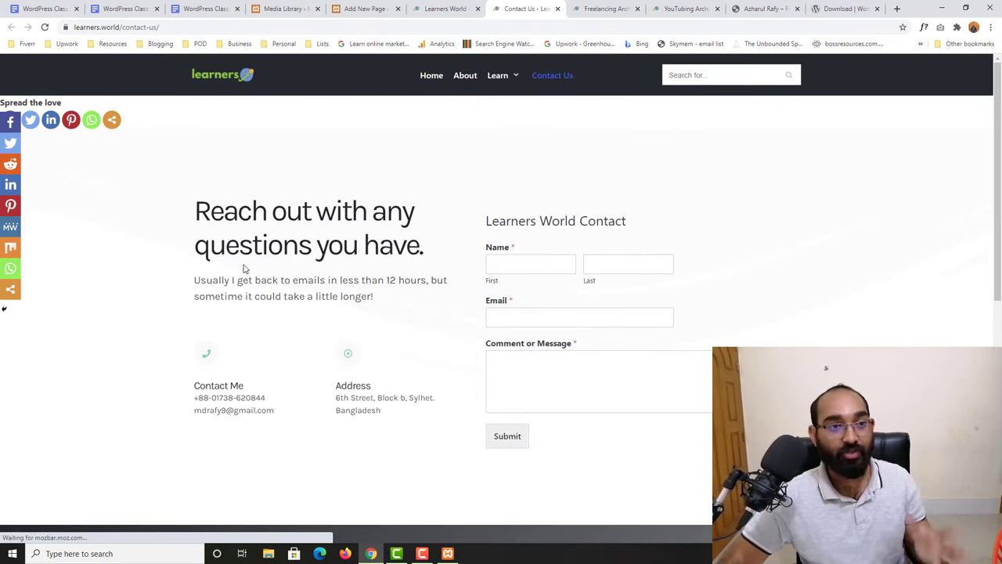
scroll(546, 181, down, 6)
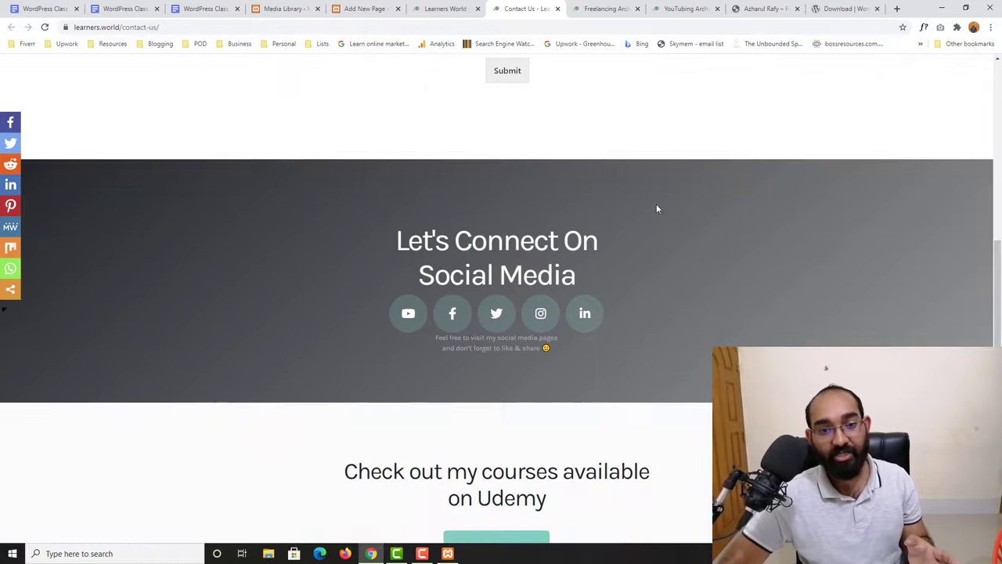
scroll(626, 313, up, 6)
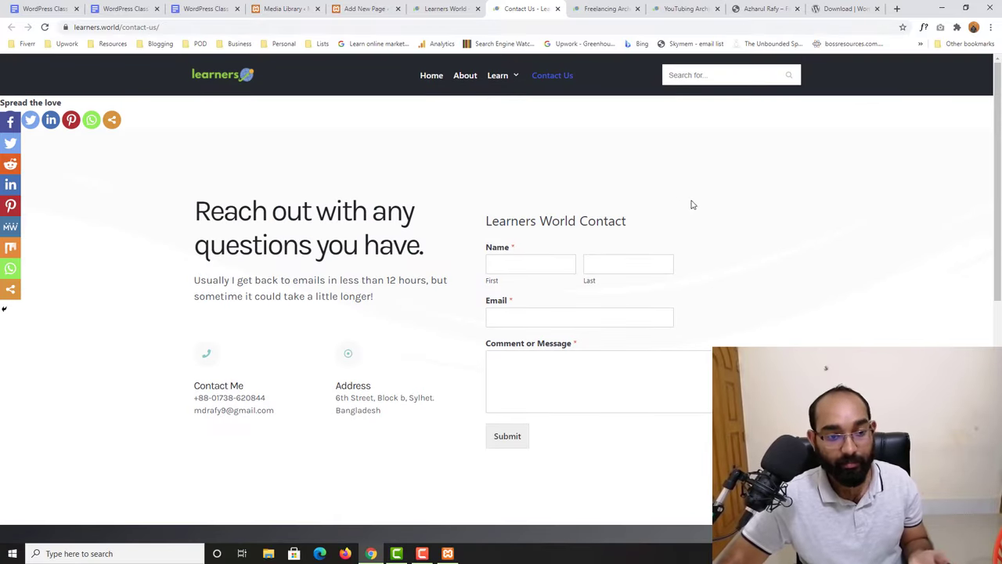
scroll(697, 206, down, 5)
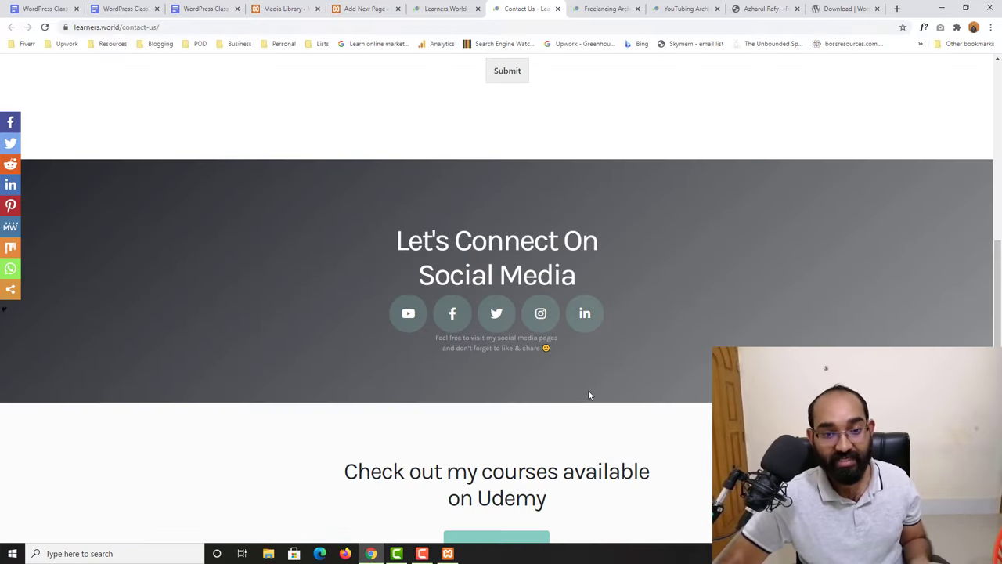
scroll(590, 395, down, 2)
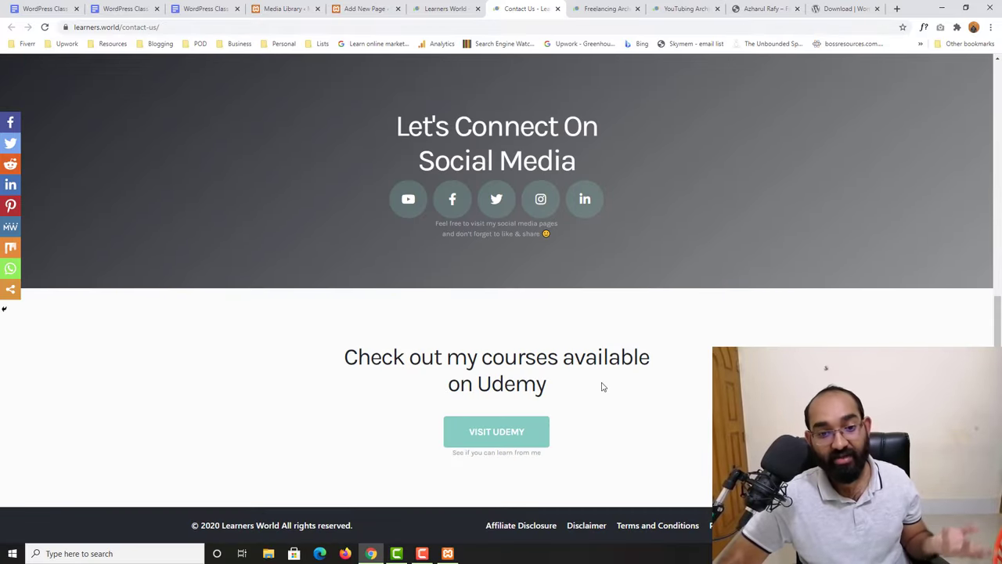
- View the Udemy instructor profile linked from the contact page, and close the Udemy and contact page tabs
click(496, 429)
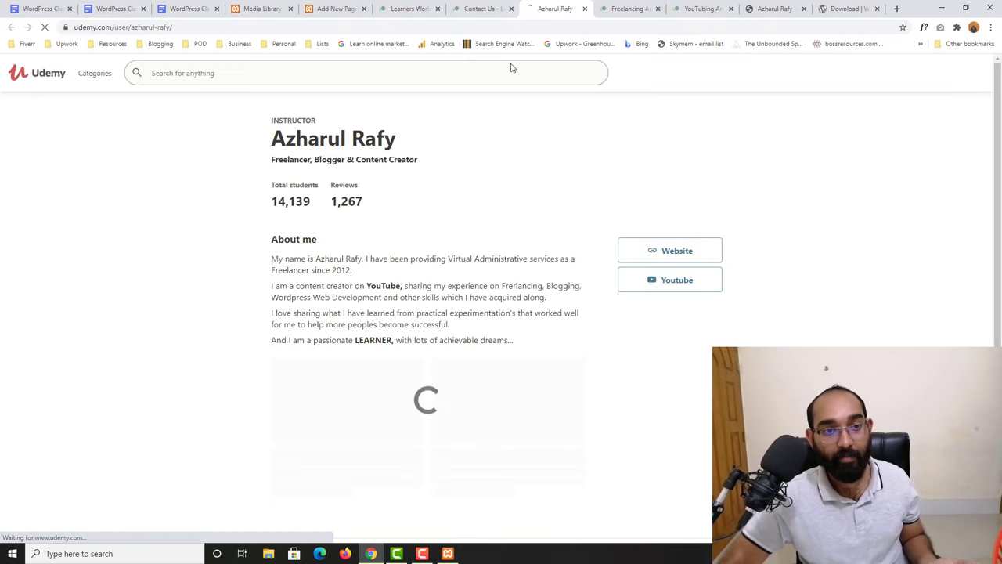
middle_click(539, 9)
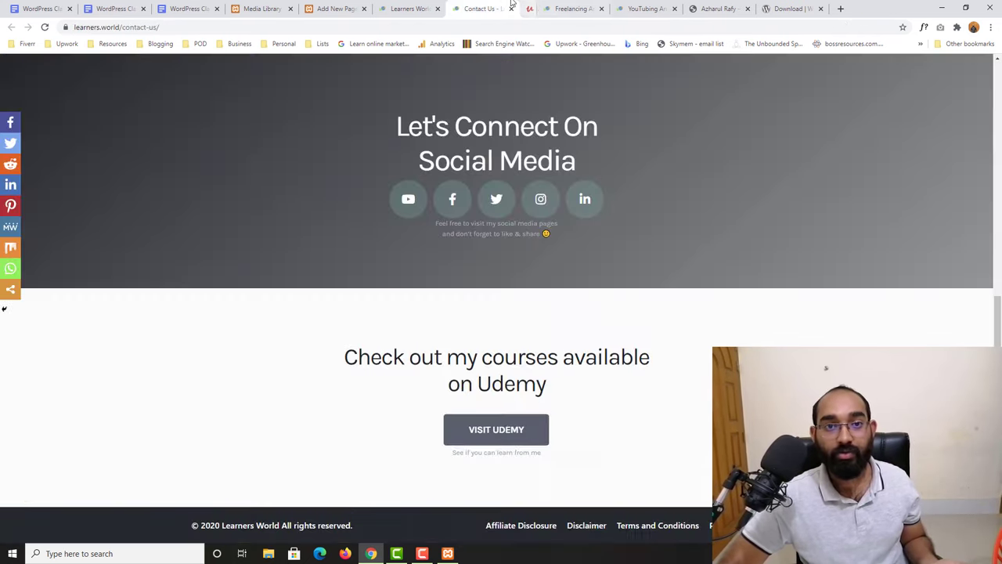
click(511, 9)
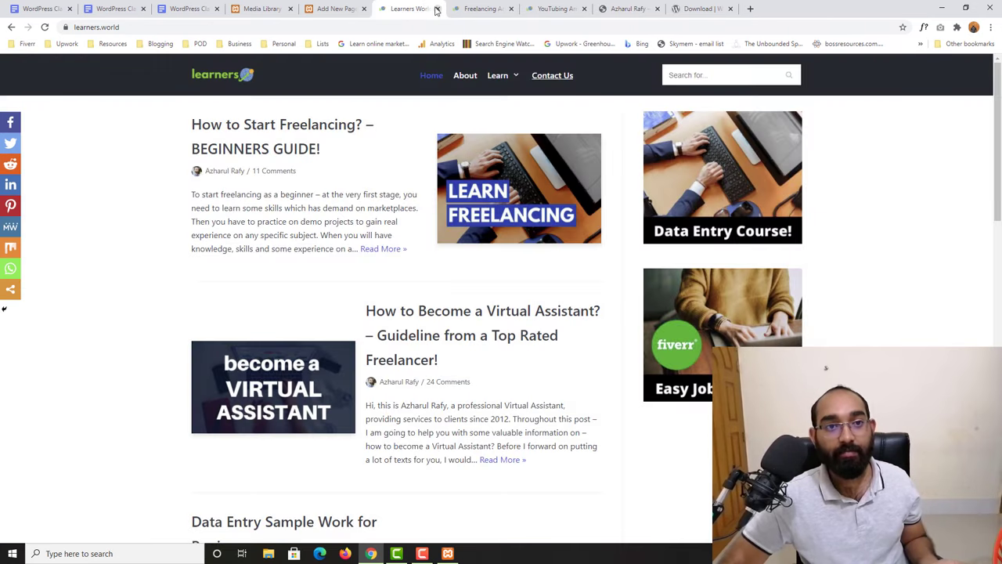
click(436, 8)
- Close the new page editor's browser tab and return to the local site's media library
click(314, 9)
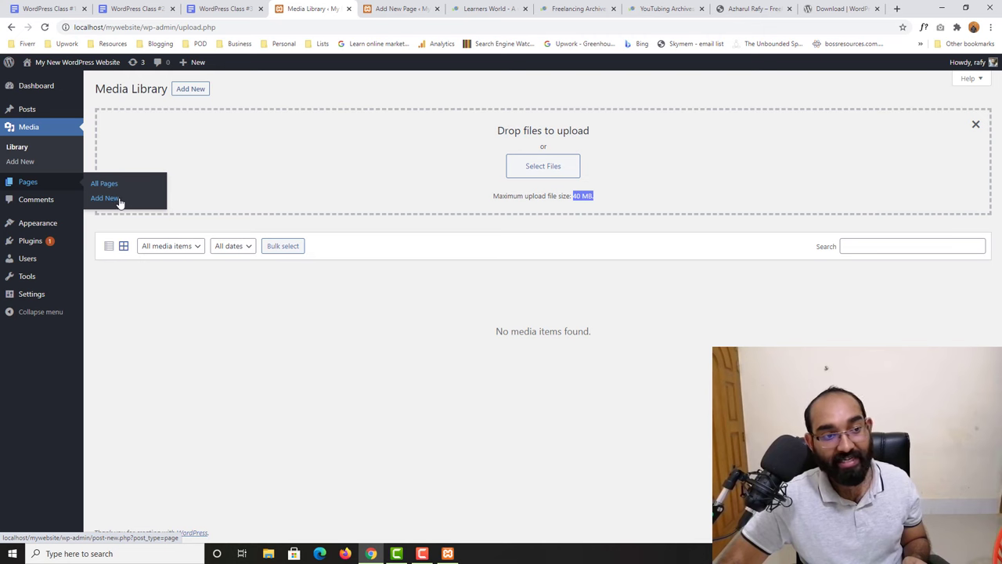
click(401, 7)
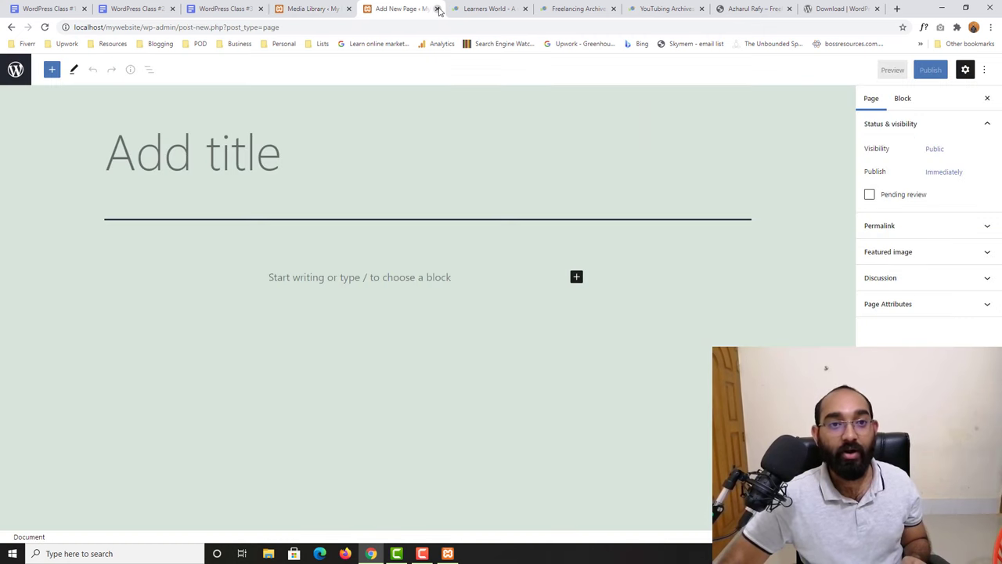
click(438, 8)
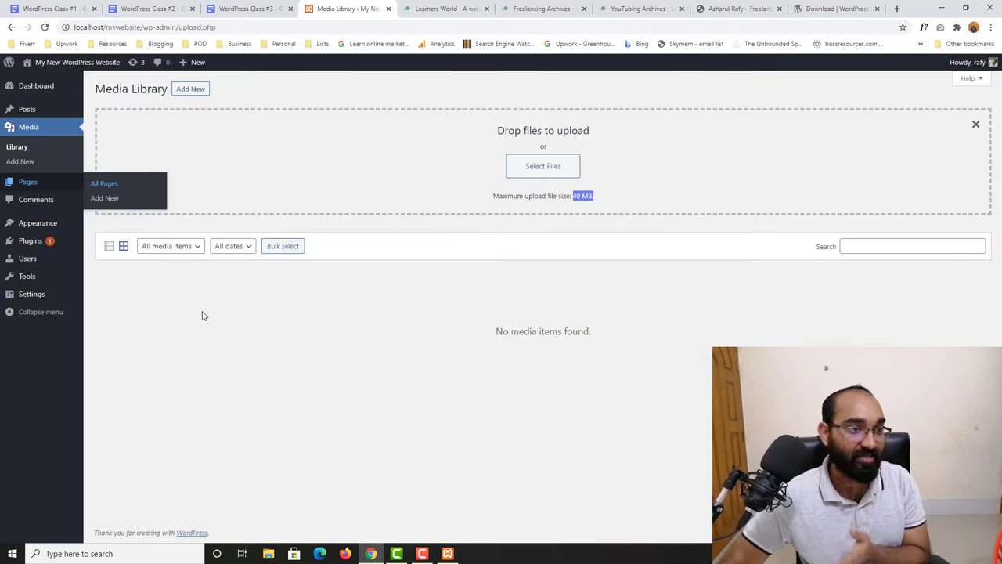
- Open the local site's comments list and the installed themes page
click(45, 202)
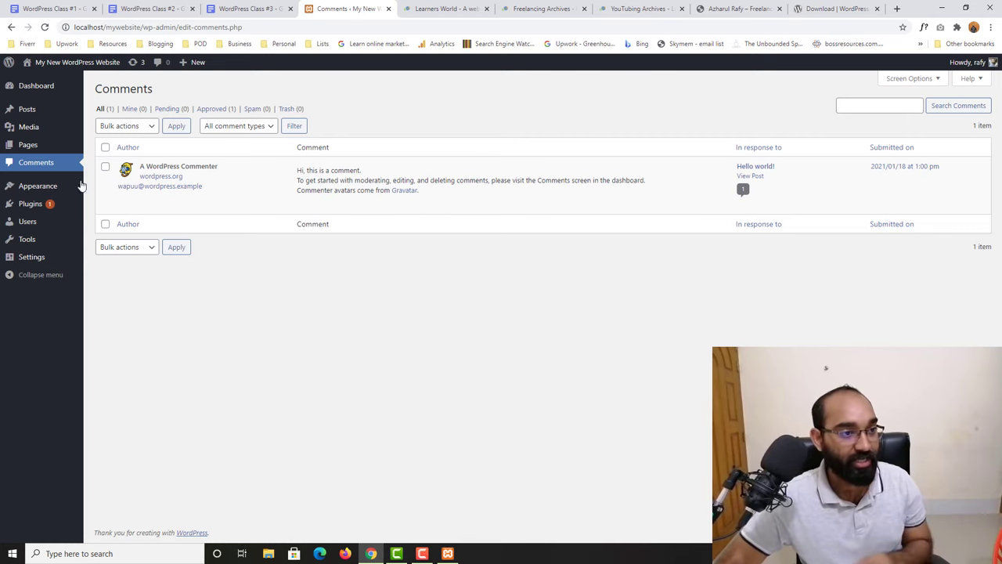
mouse_move(31, 188)
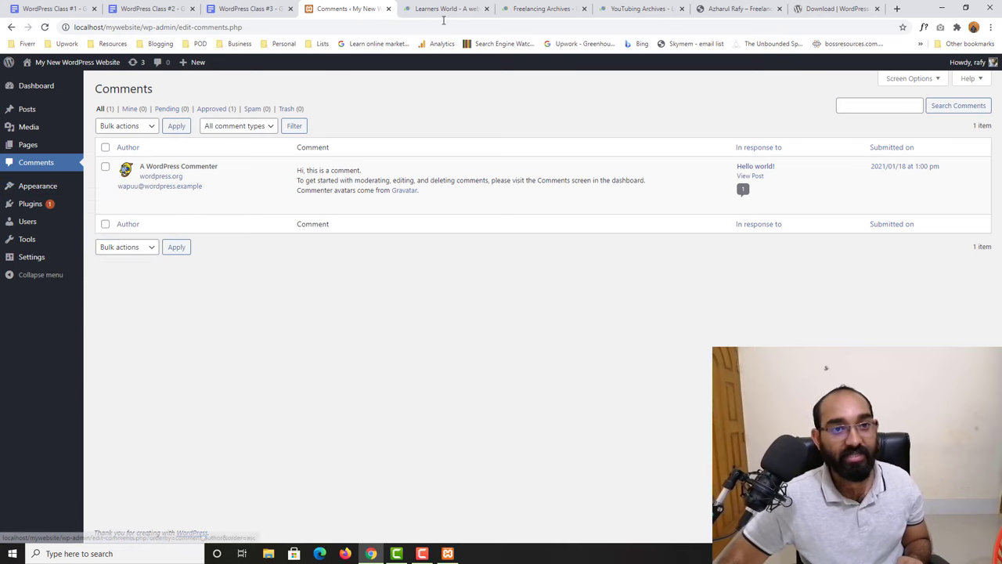
mouse_move(129, 205)
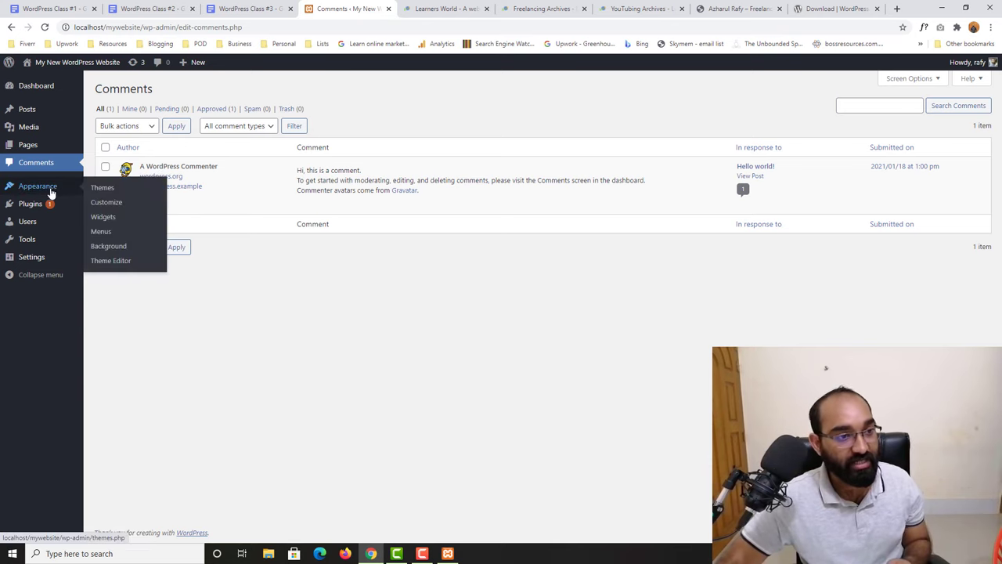
click(102, 188)
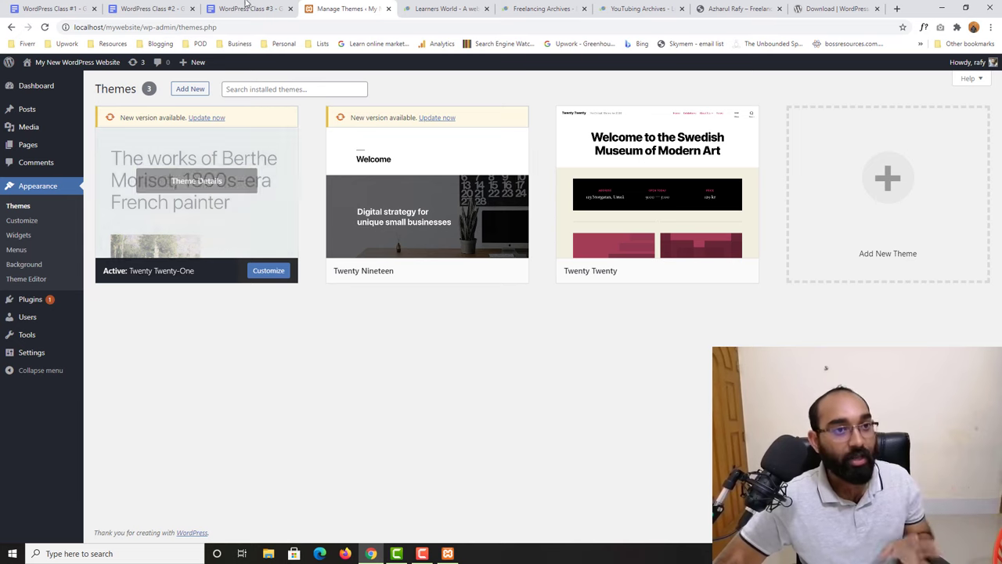
- Open the theme customizer's Colors & Dark Mode settings and try the background color #56544f
click(23, 220)
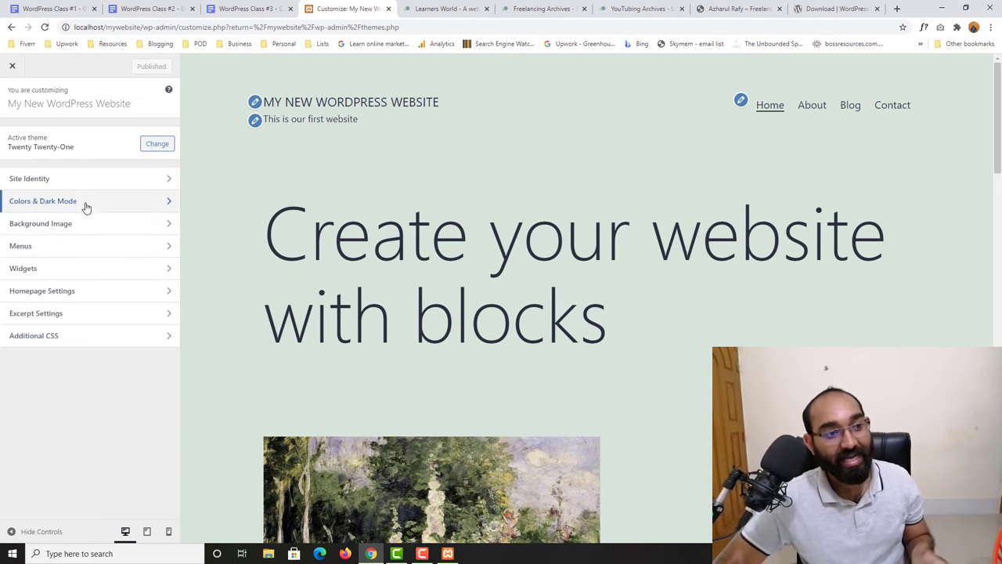
click(53, 206)
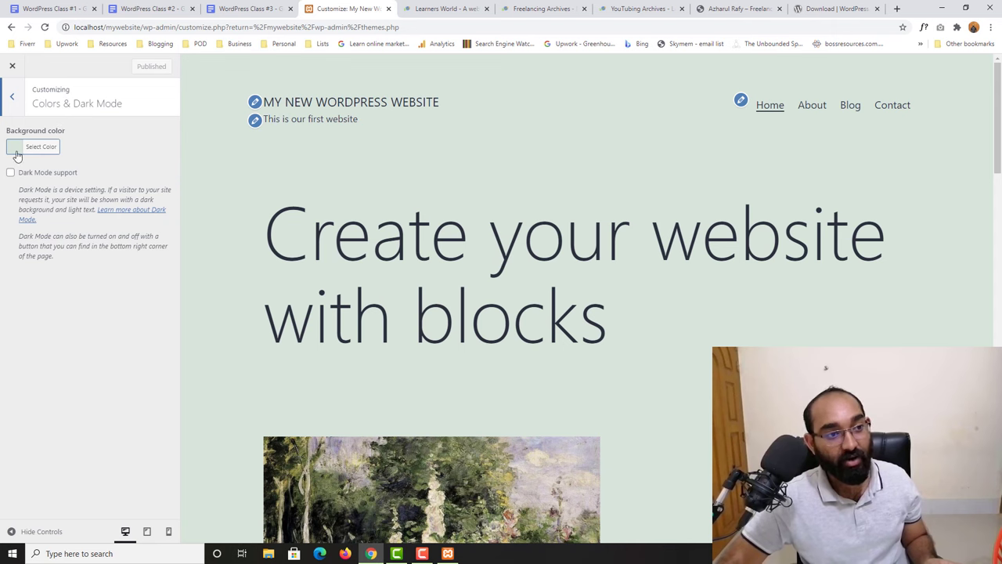
scroll(649, 395, down, 5)
scroll(469, 313, up, 5)
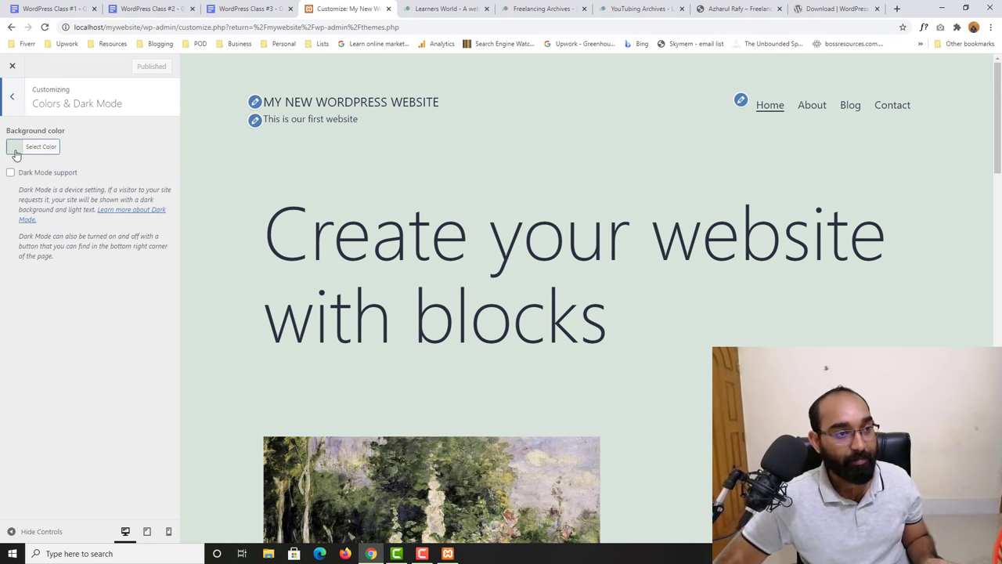
click(15, 147)
drag(101, 227, 23, 228)
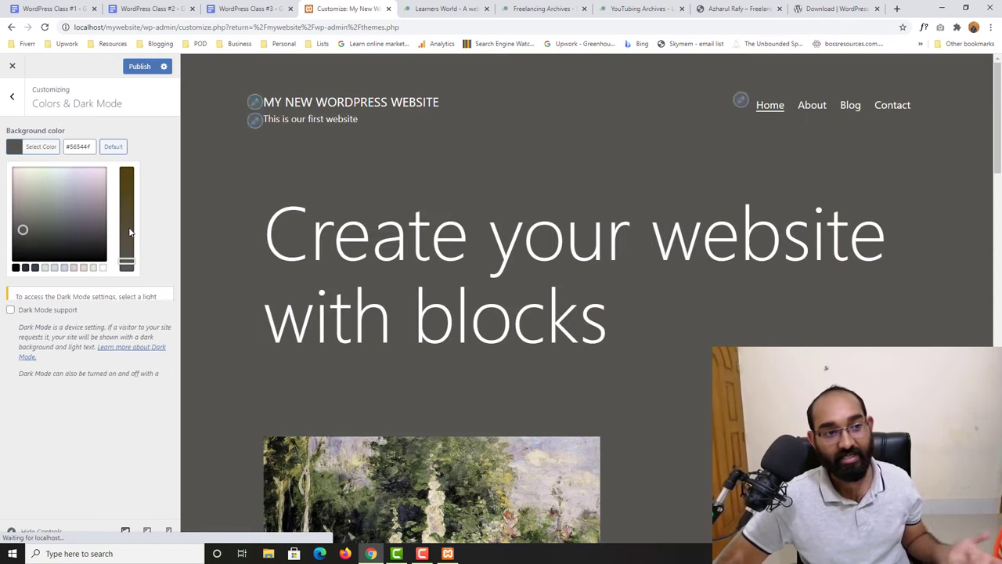
- Preview the dark background down the page, reset the background color to default, and leave the customizer without publishing
scroll(642, 319, down, 4)
scroll(642, 319, down, 5)
click(114, 147)
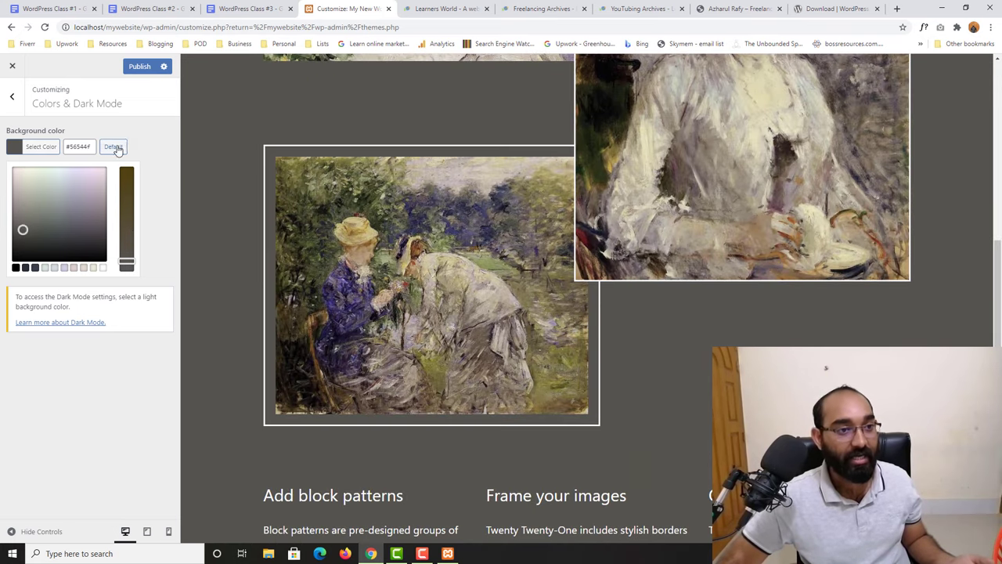
click(10, 93)
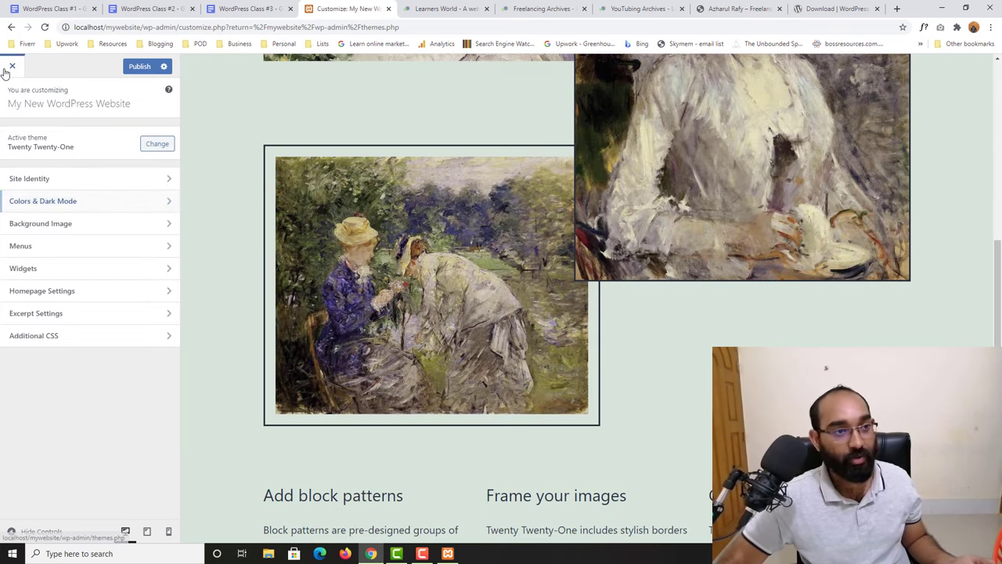
click(10, 68)
click(551, 97)
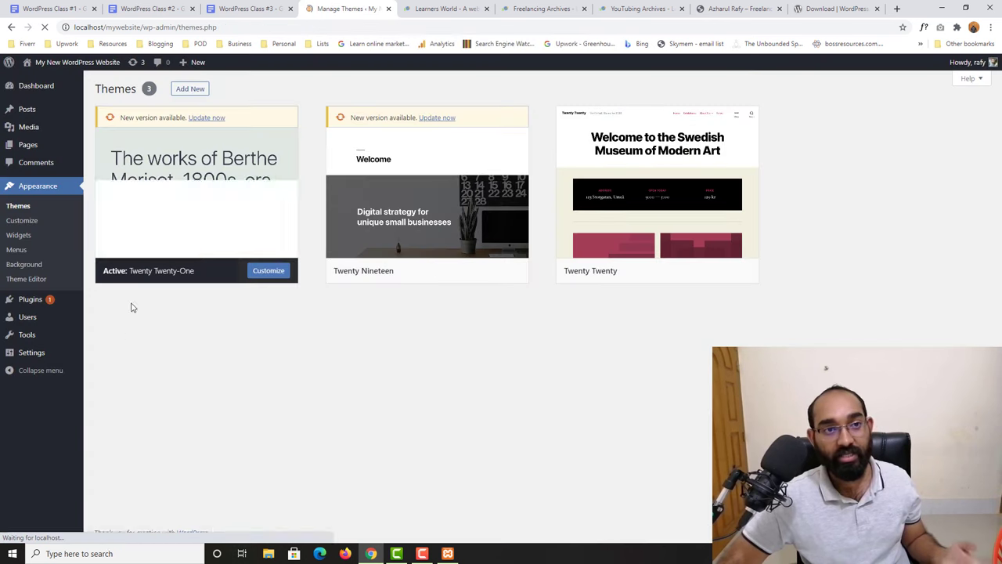
- Open the local site's widgets page and view the sidebar banners on the blog's YouTubing category page
click(27, 241)
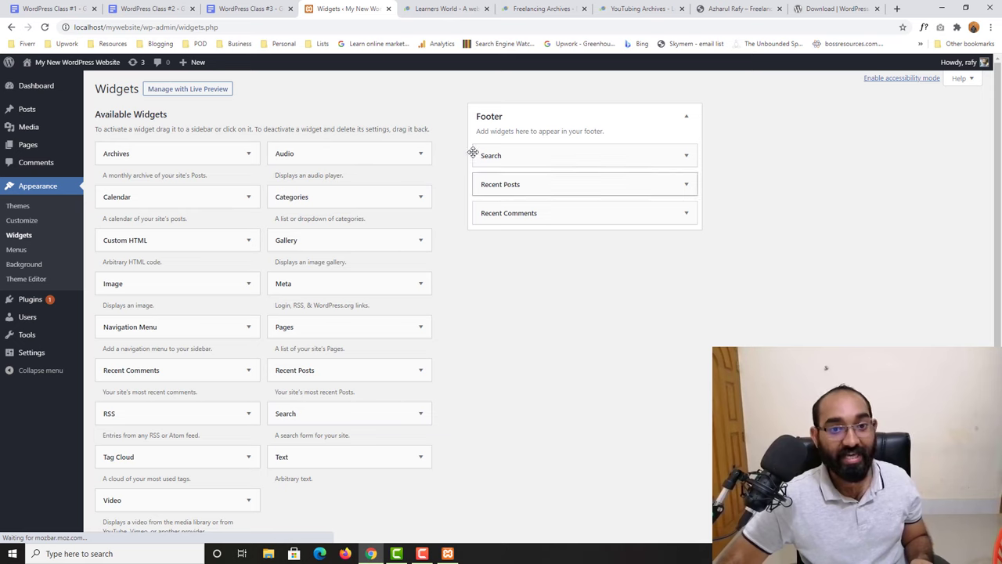
click(638, 9)
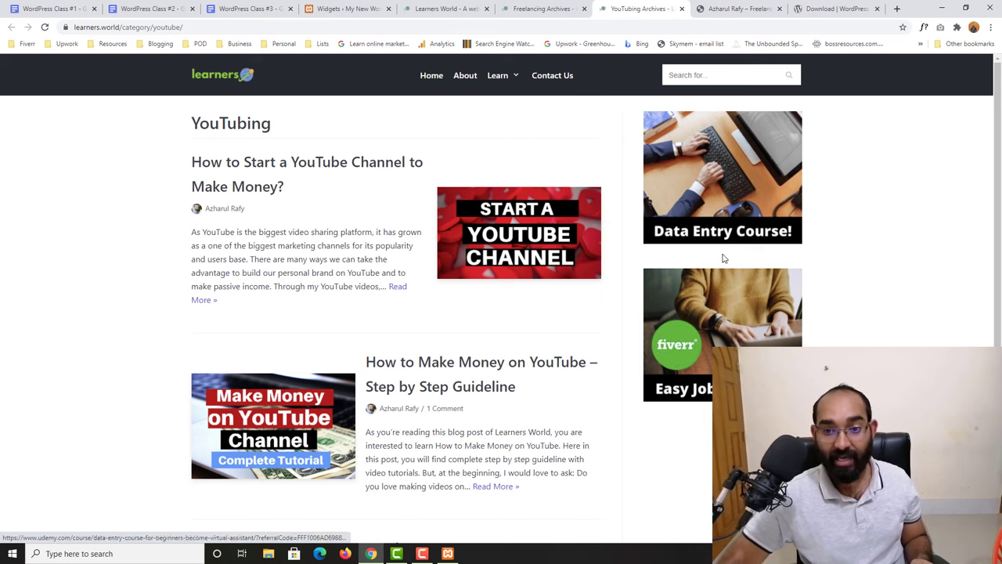
- Examine the portfolio website down to its footer and highlight the footer's email subscription section
scroll(708, 235, down, 3)
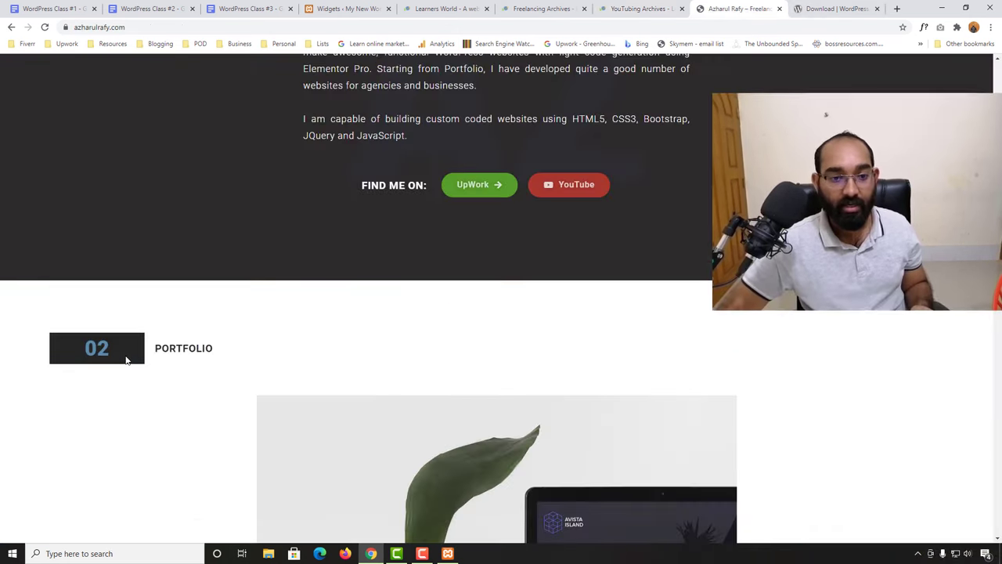
scroll(125, 359, down, 15)
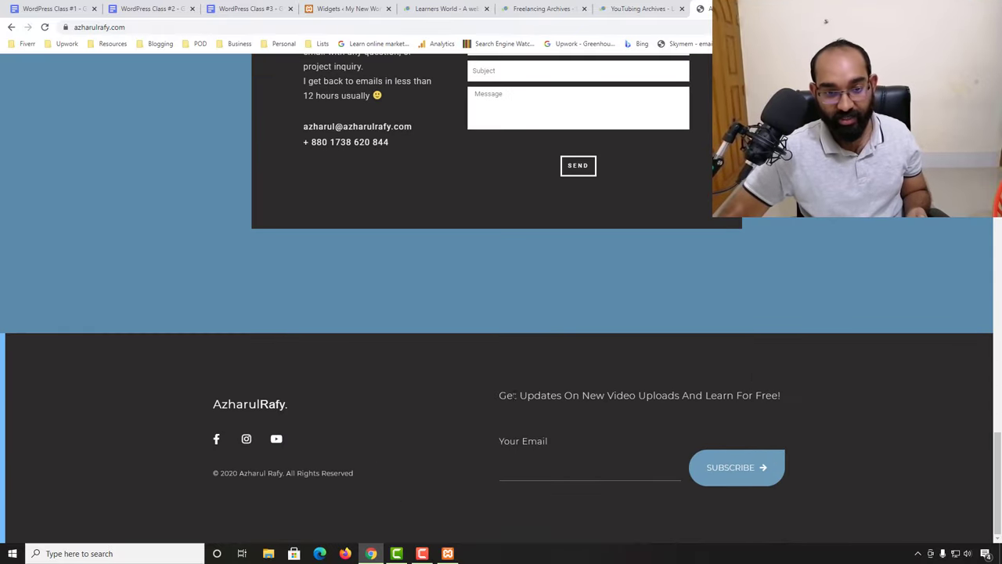
drag(500, 393, 744, 482)
scroll(579, 407, up, 1)
scroll(517, 434, down, 1)
scroll(555, 425, up, 1)
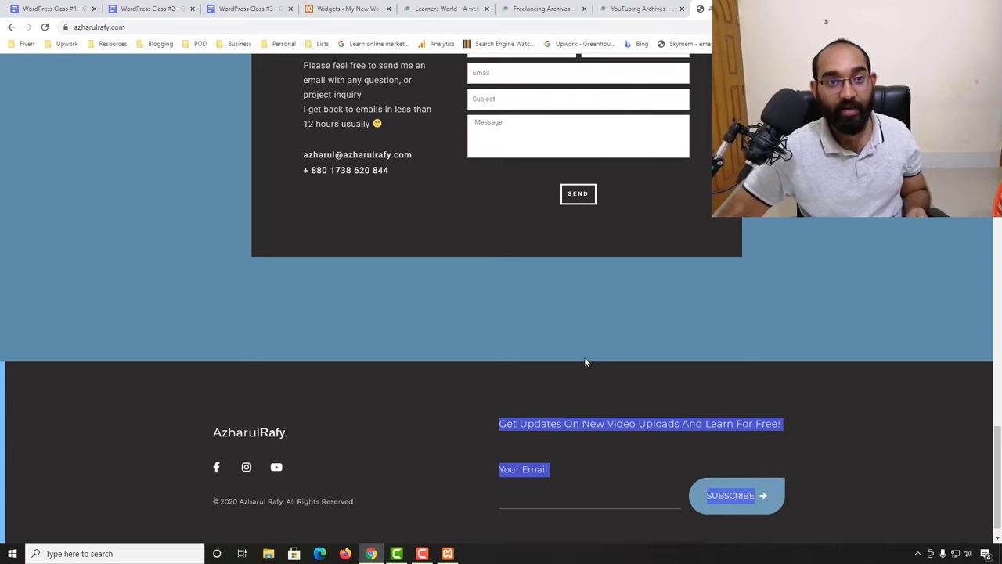
scroll(864, 292, up, 6)
- Examine the sidebar and footer of the blog's YouTubing category page and return to the local site's widgets page
click(656, 8)
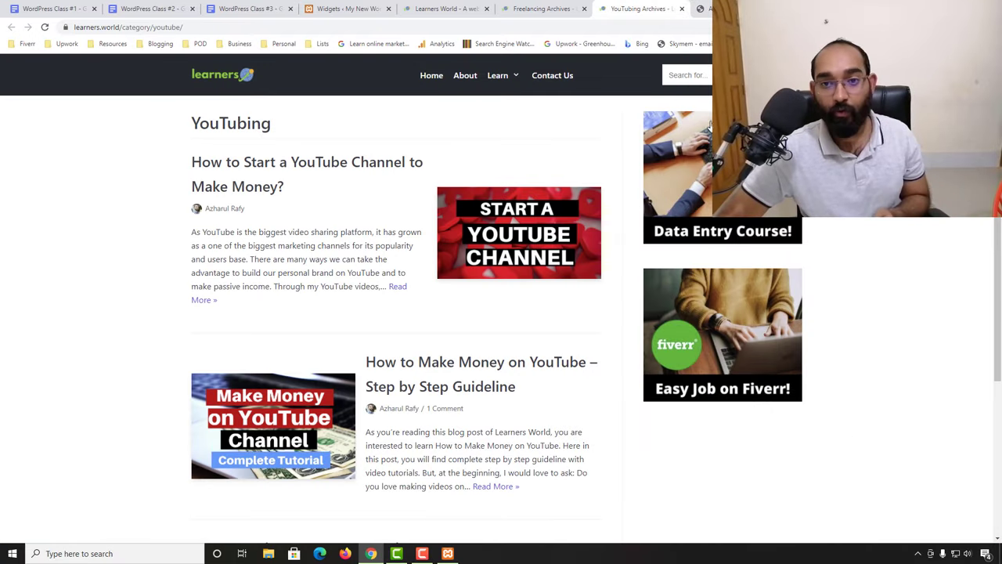
scroll(764, 236, down, 3)
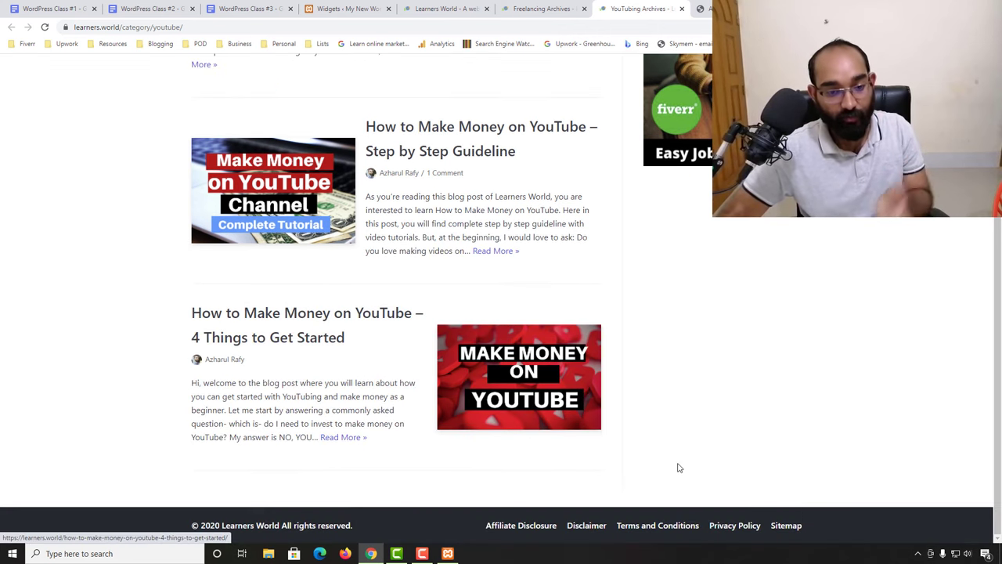
scroll(568, 409, up, 2)
scroll(540, 486, down, 2)
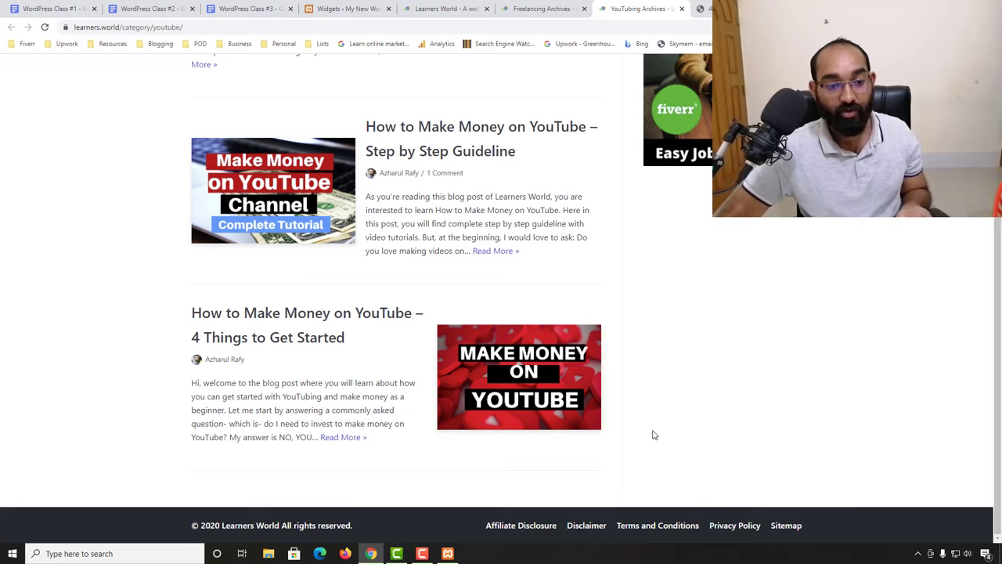
scroll(655, 434, up, 4)
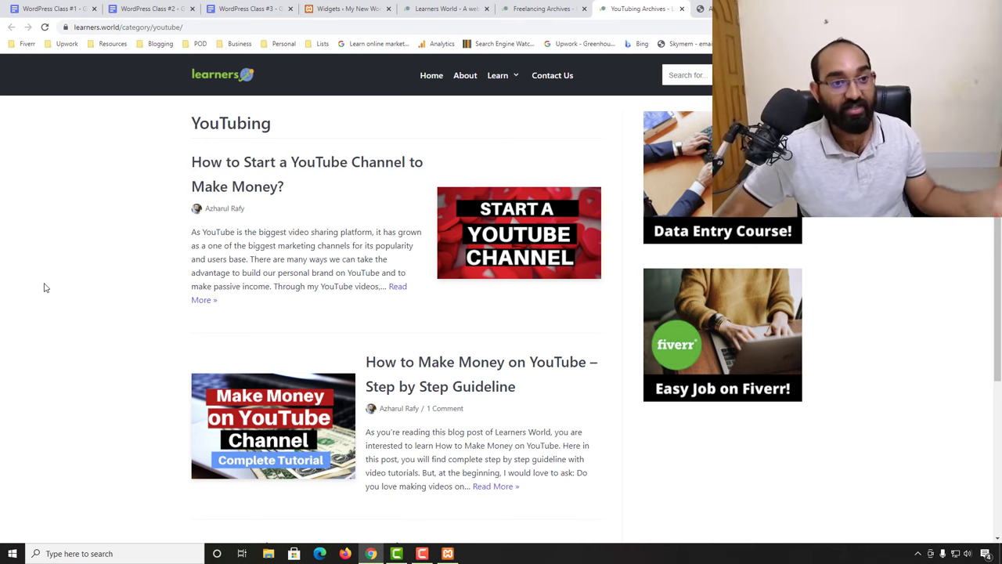
click(441, 6)
click(356, 6)
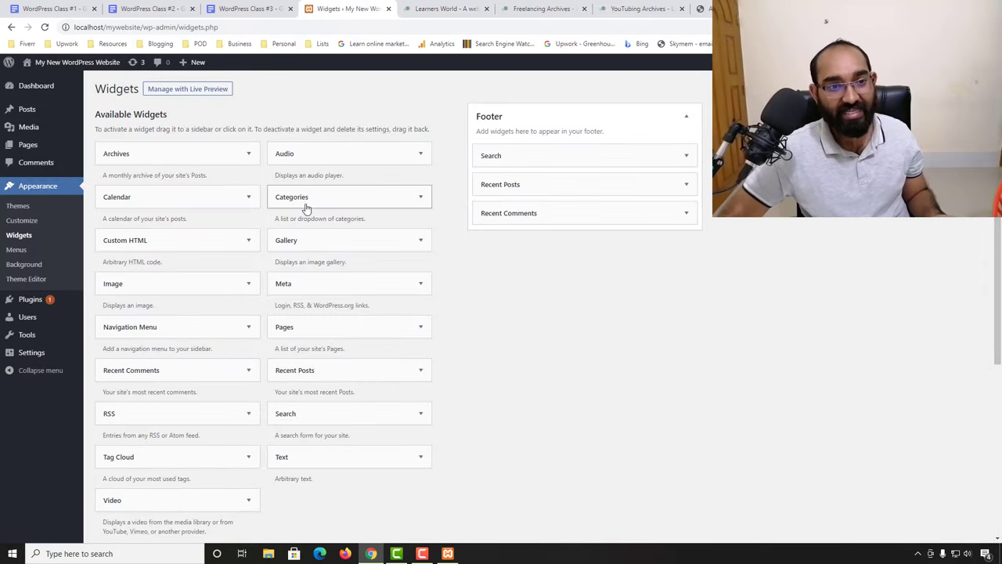
drag(306, 206, 571, 345)
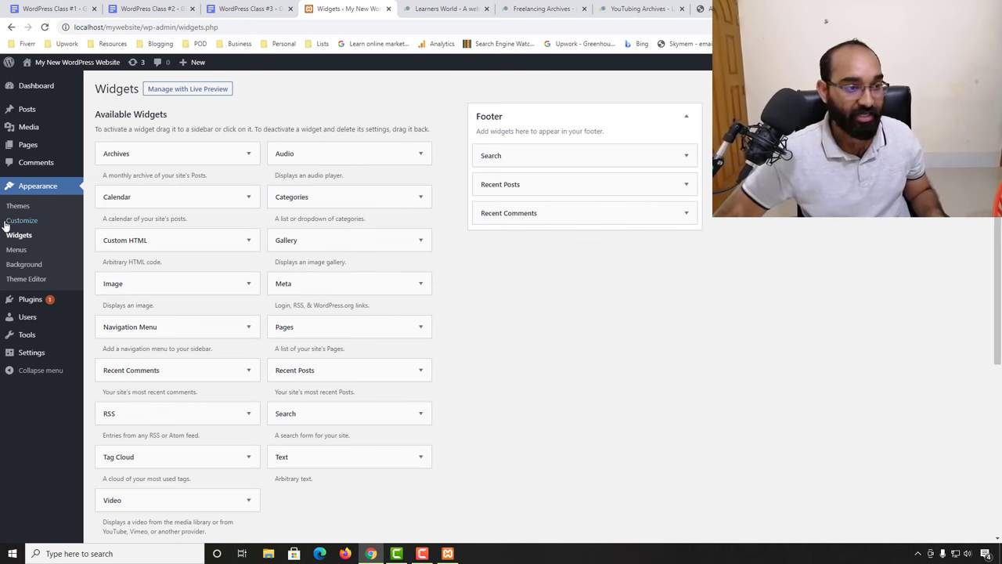
scroll(259, 375, down, 2)
scroll(378, 349, up, 2)
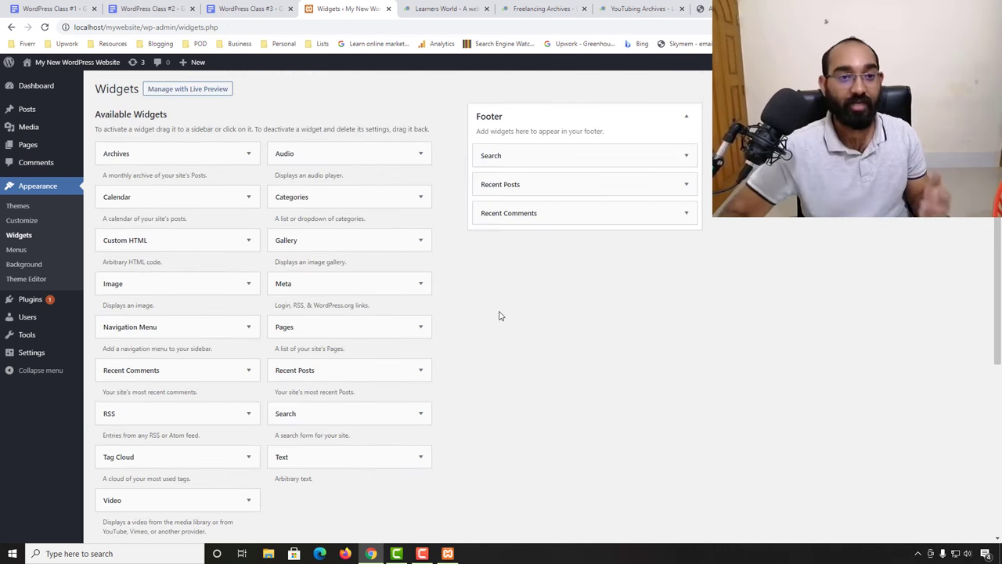
- Look over the post list and sidebar on the Learners World home page, and return to the local site's widgets page
click(440, 8)
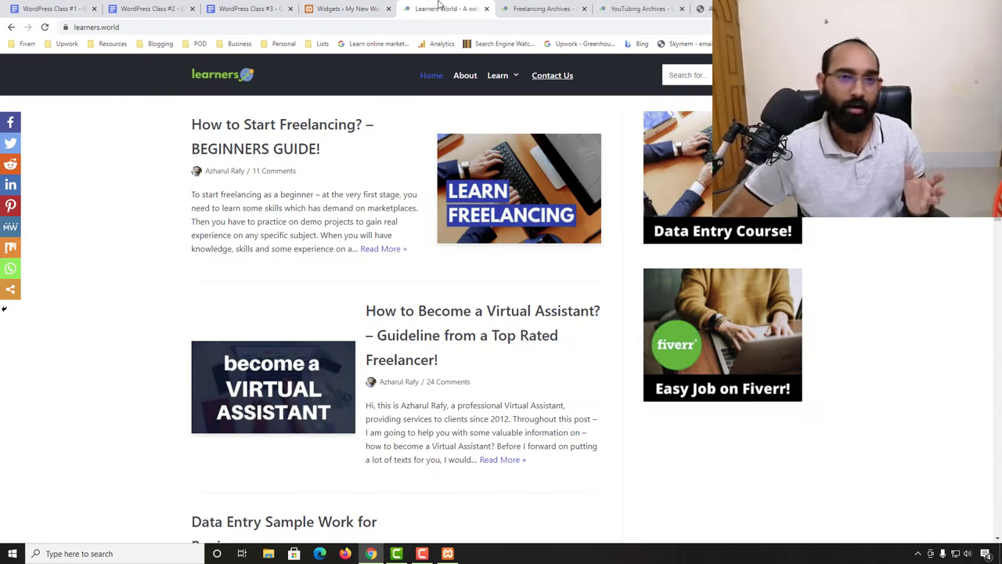
scroll(721, 273, down, 4)
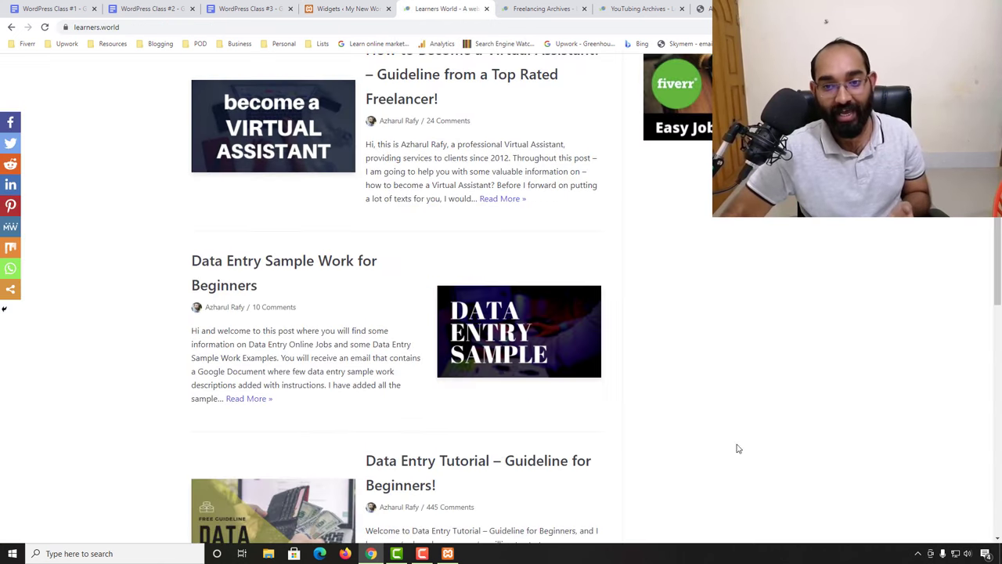
scroll(739, 447, up, 4)
scroll(800, 315, down, 3)
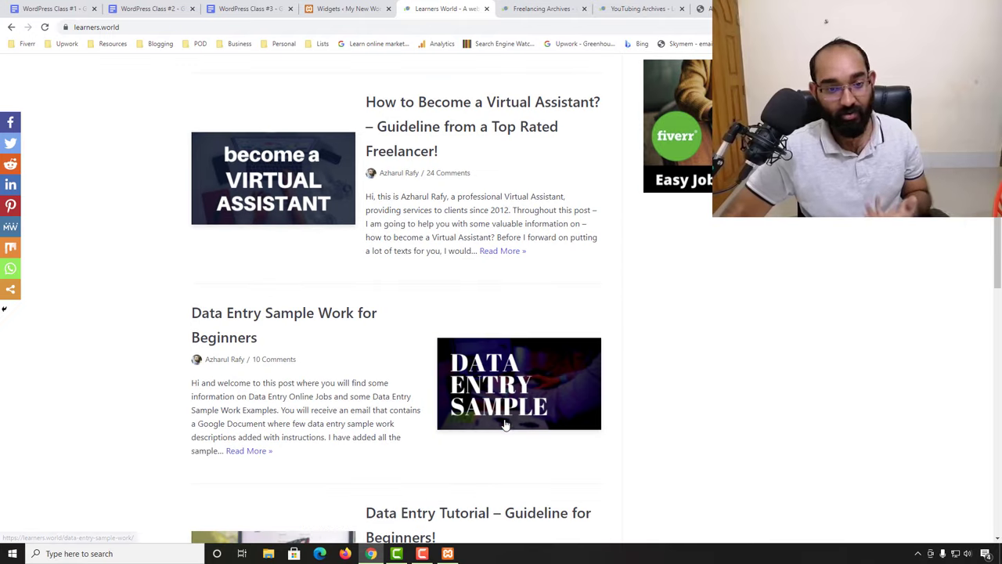
scroll(535, 237, up, 3)
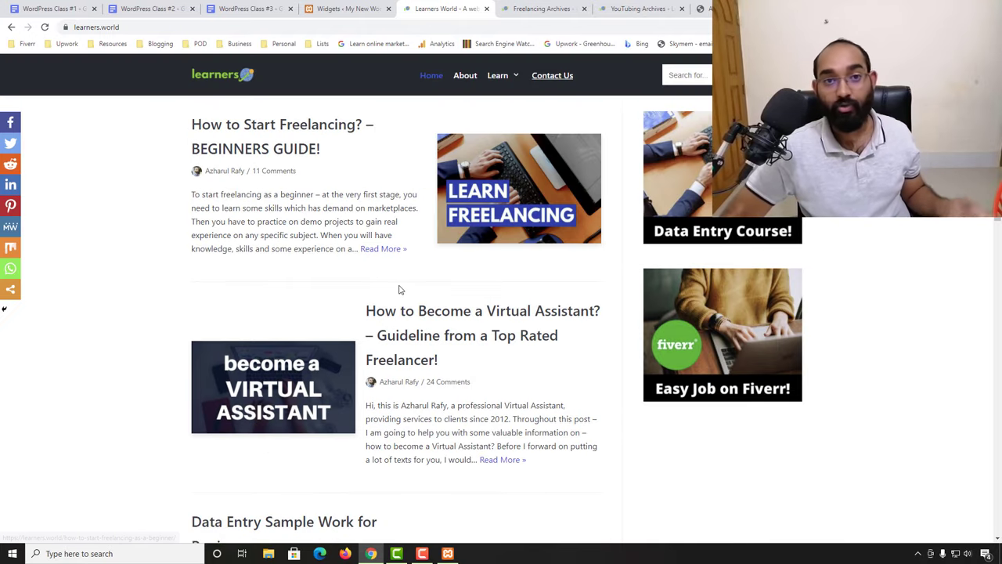
click(354, 6)
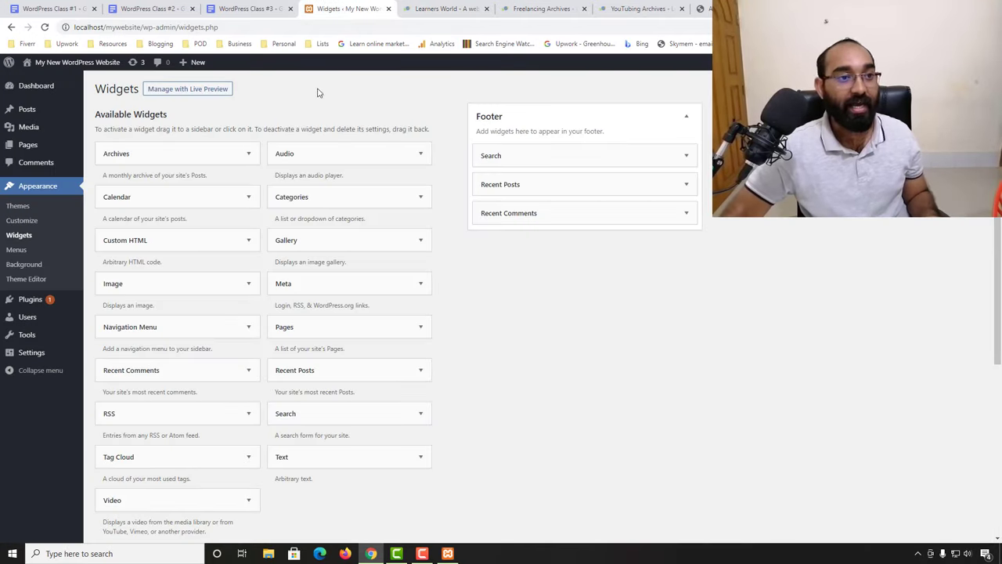
- Open the local site's menus page, view the live site's navigation in a separate tab, and return to the menu structure
click(21, 256)
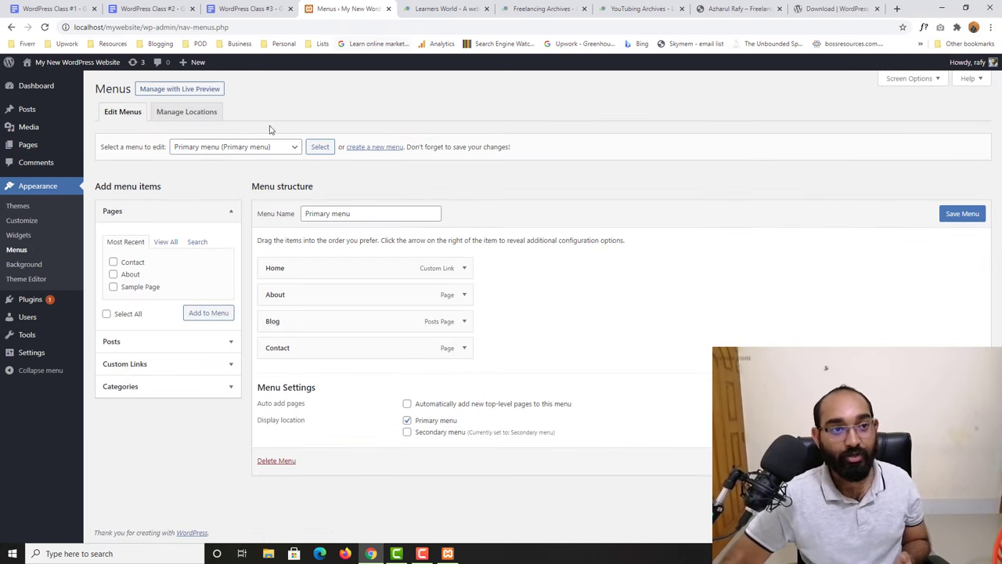
mouse_move(36, 64)
right_click(36, 82)
click(82, 86)
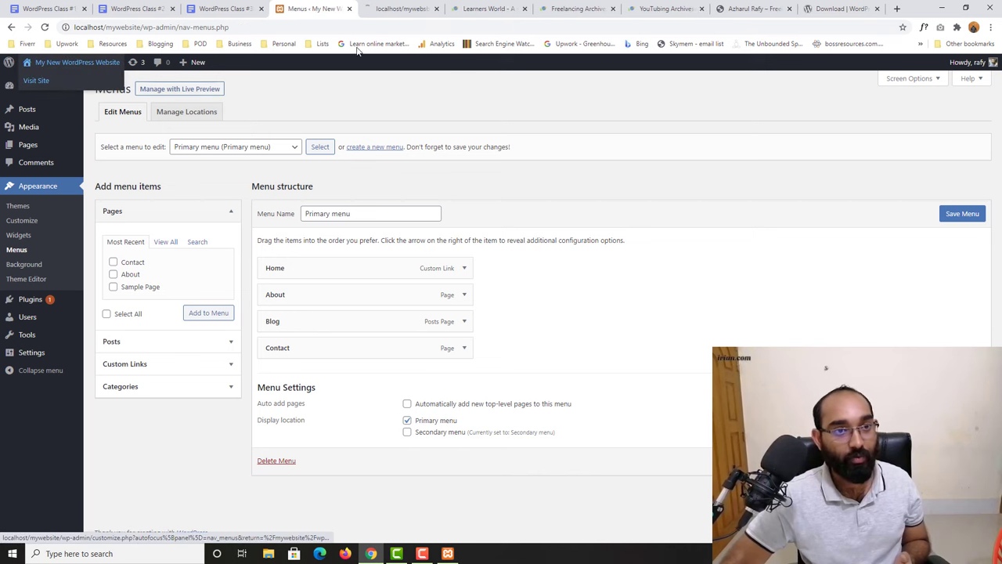
click(399, 9)
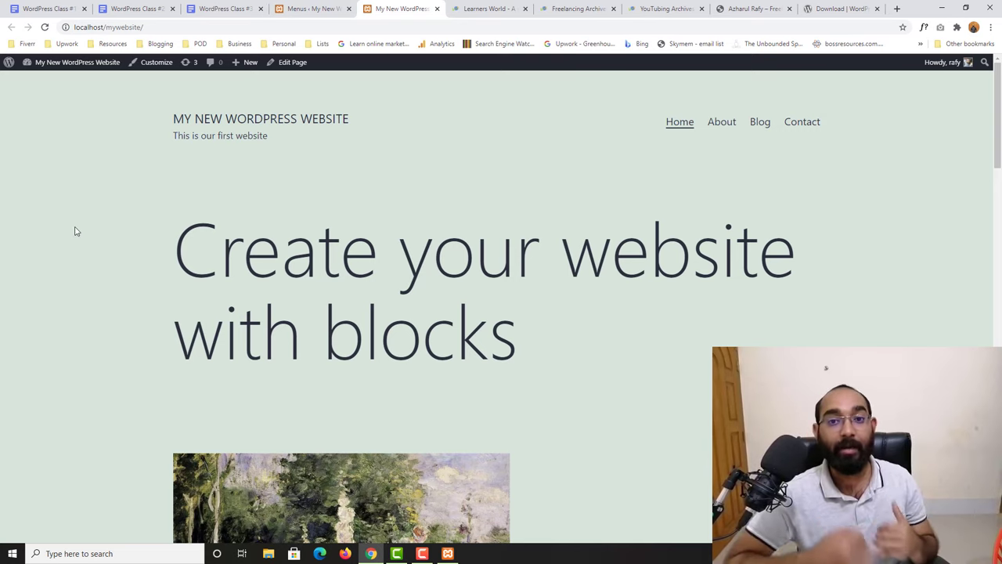
click(296, 9)
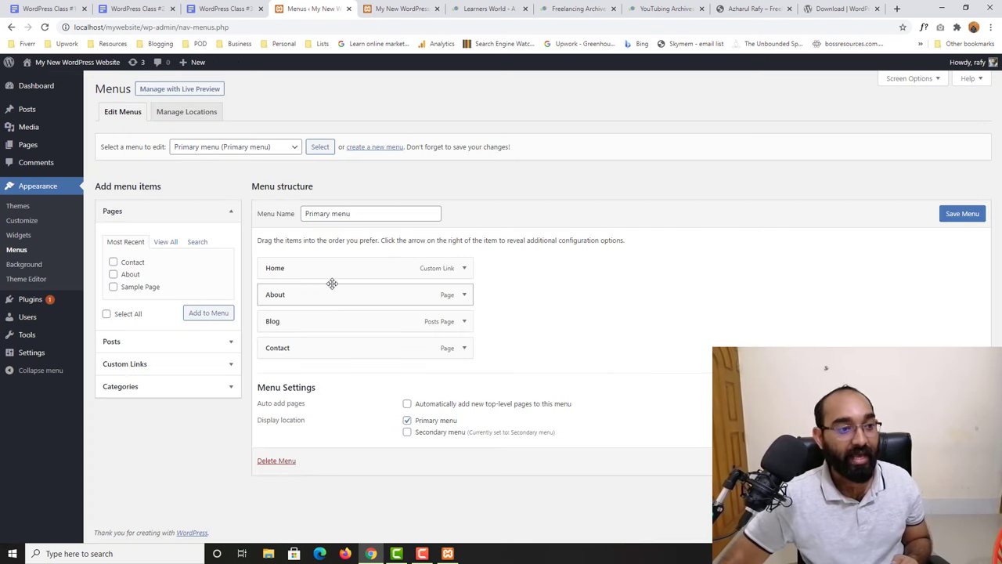
- Open the background image settings, look down the site preview, and leave the customizer without selecting an image
click(28, 267)
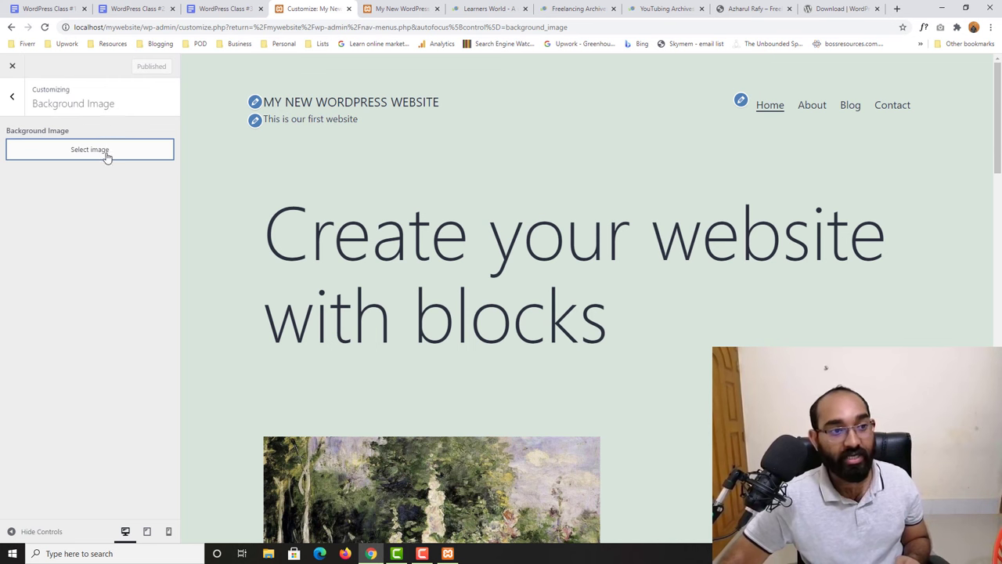
scroll(879, 277, down, 12)
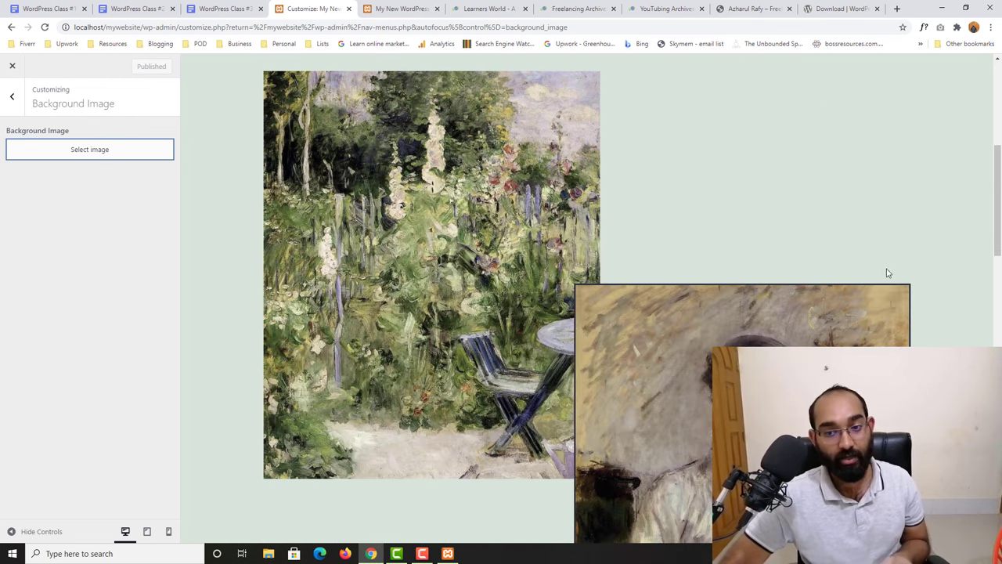
scroll(879, 277, up, 5)
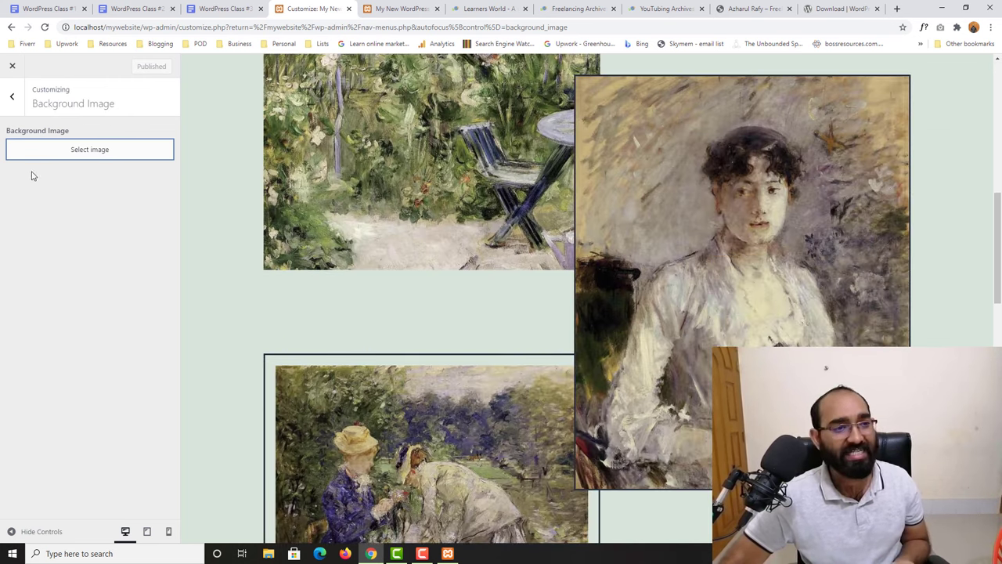
click(12, 95)
click(13, 69)
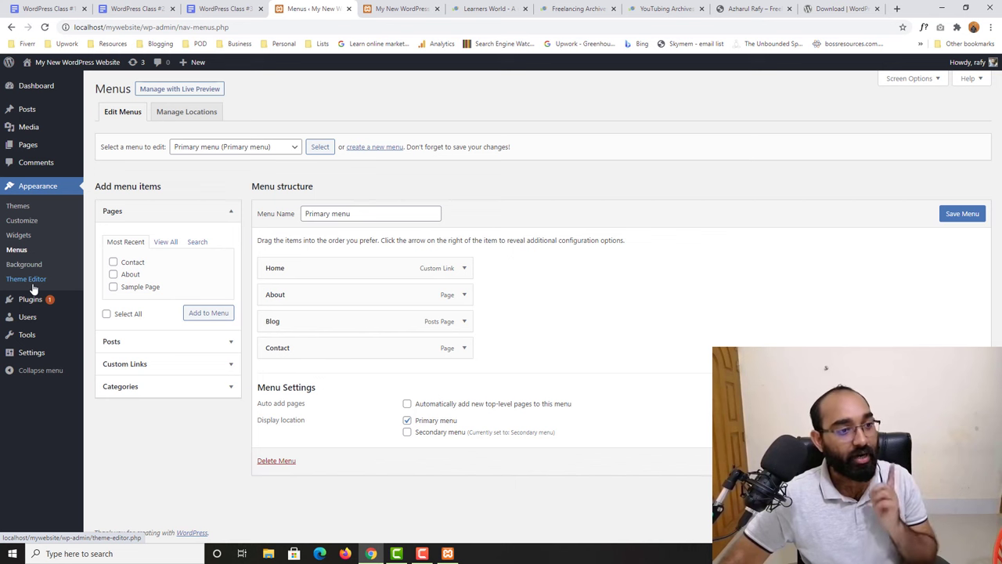
- Open the theme editor, acknowledge the direct-editing warning, and look through the Twenty Twenty-One stylesheet code
click(33, 286)
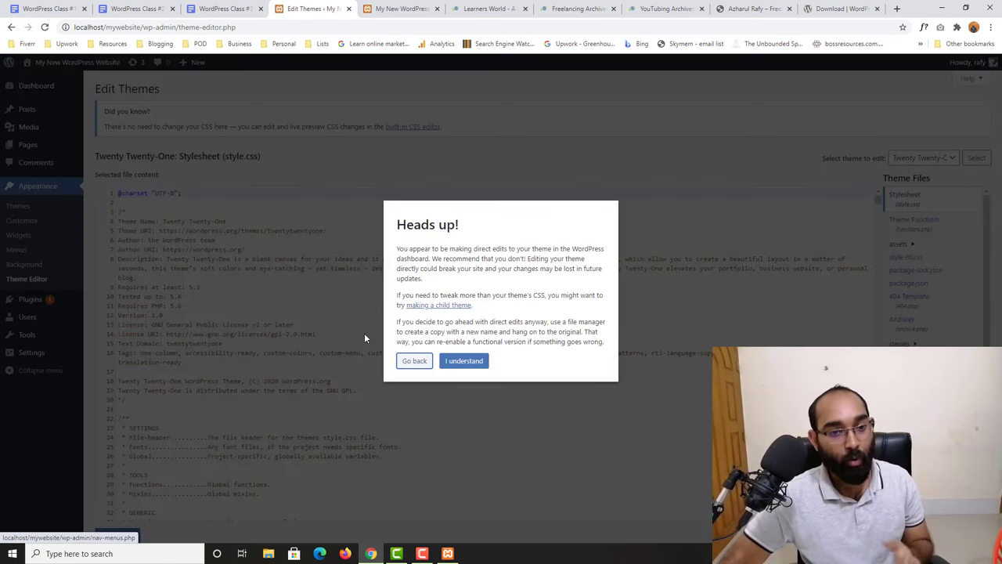
click(462, 361)
scroll(600, 313, down, 8)
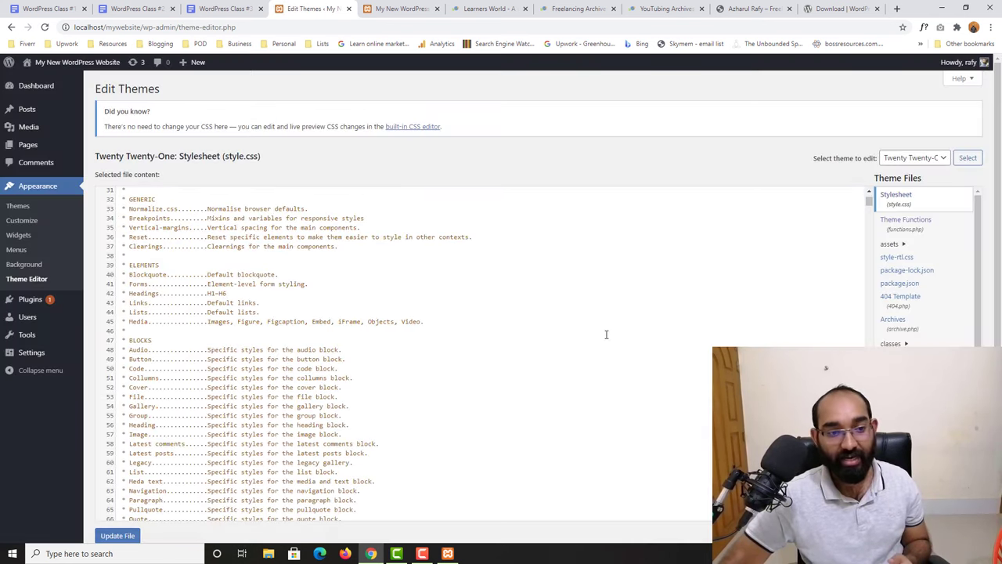
scroll(335, 405, down, 15)
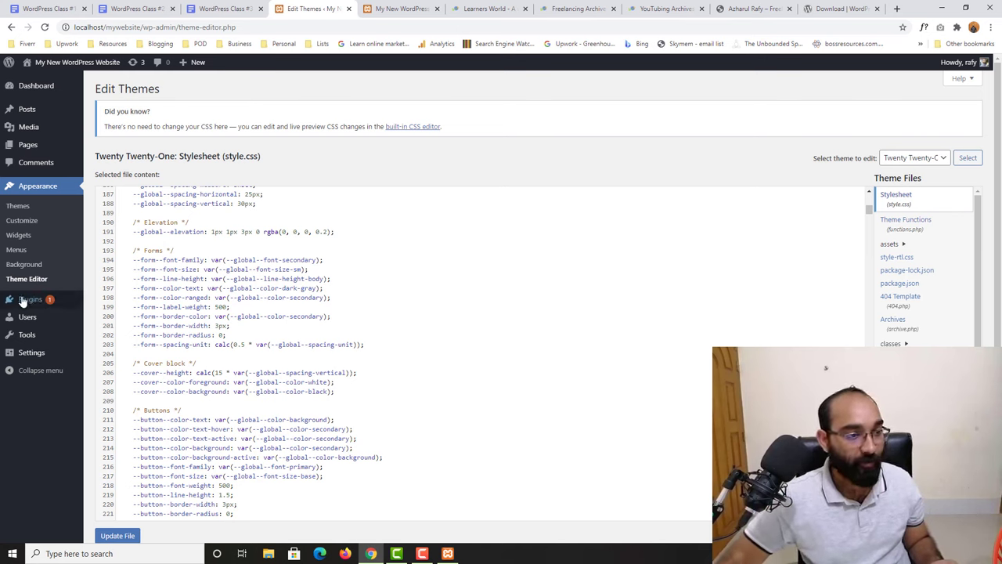
- View the plugins page, go back to the dashboard home, and open the list of installed plugins
mouse_move(31, 302)
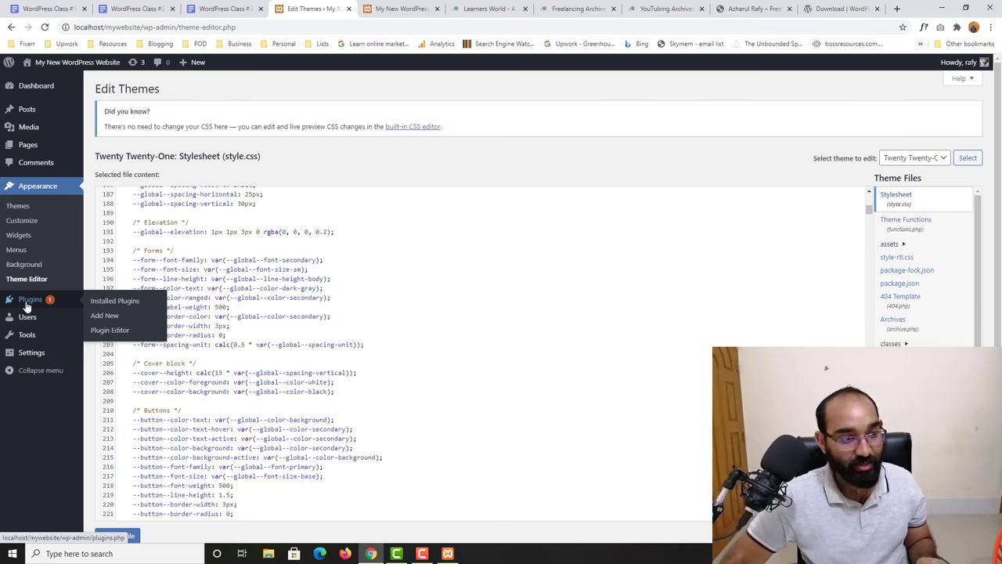
click(27, 303)
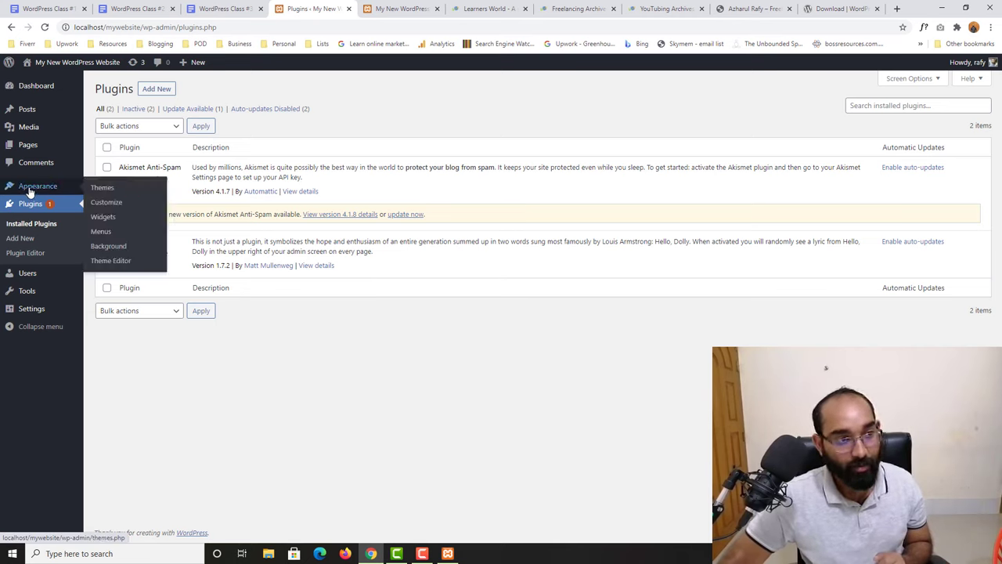
click(36, 86)
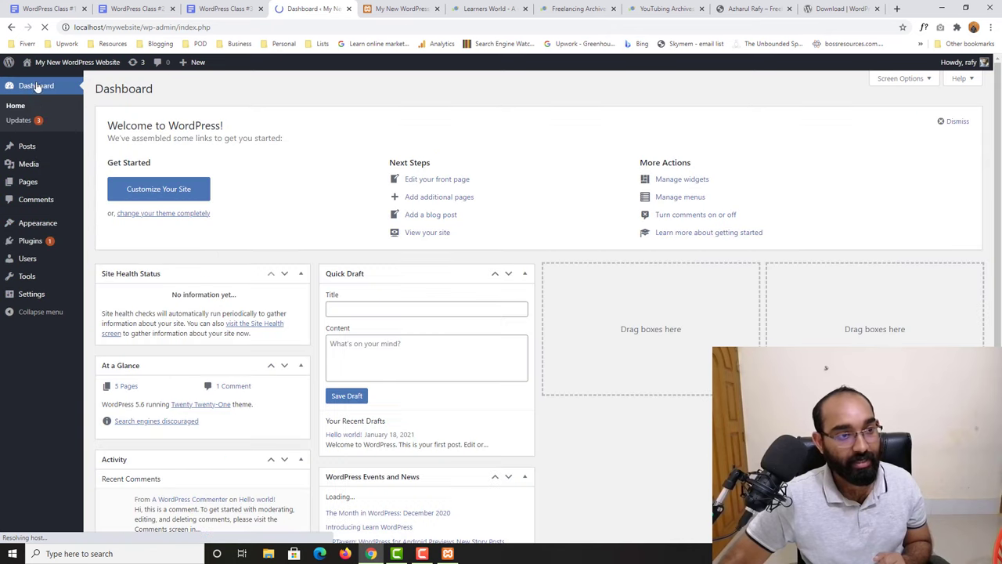
mouse_move(33, 245)
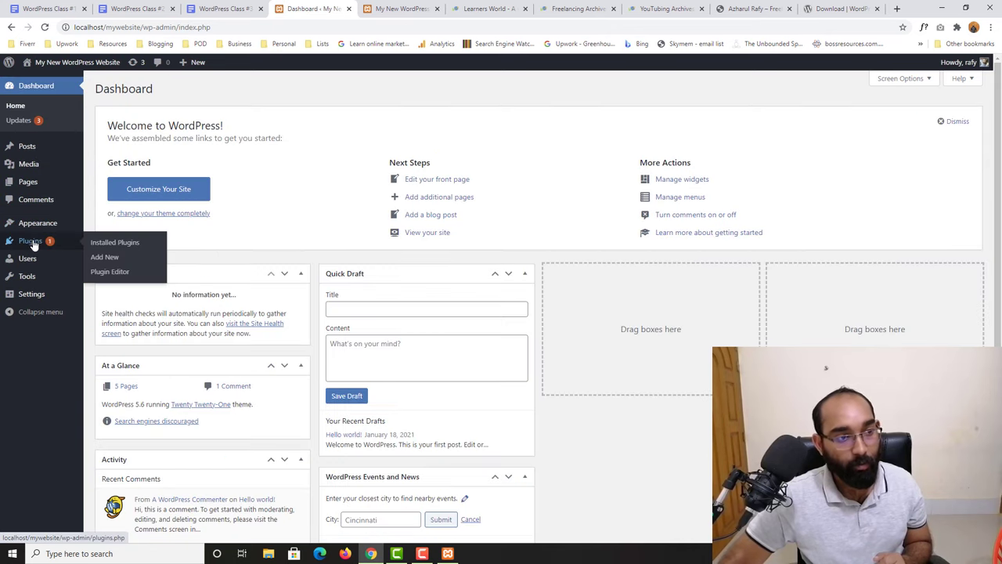
click(130, 246)
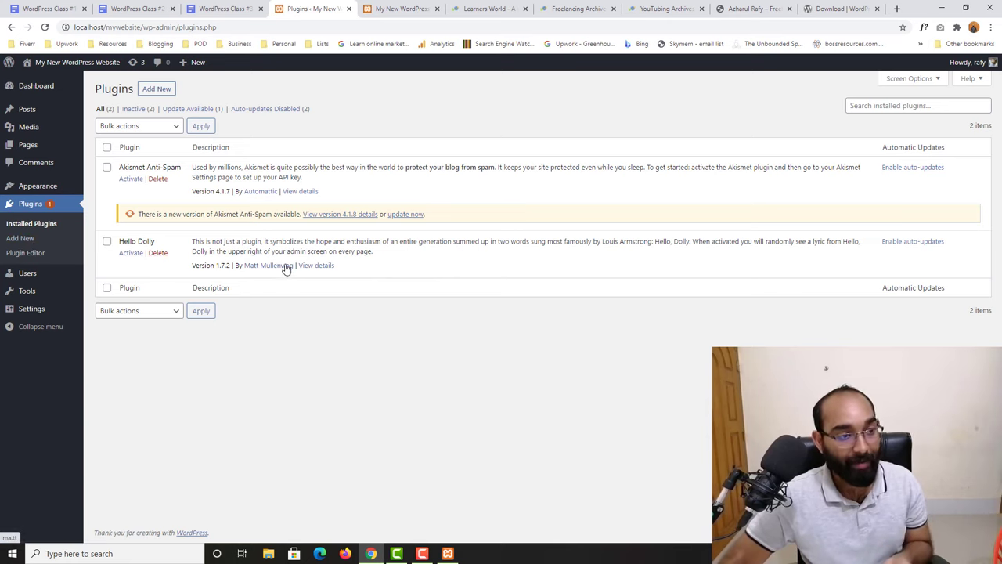
- Open the page for adding new plugins, search for "social", and look through the matching plugins
click(22, 238)
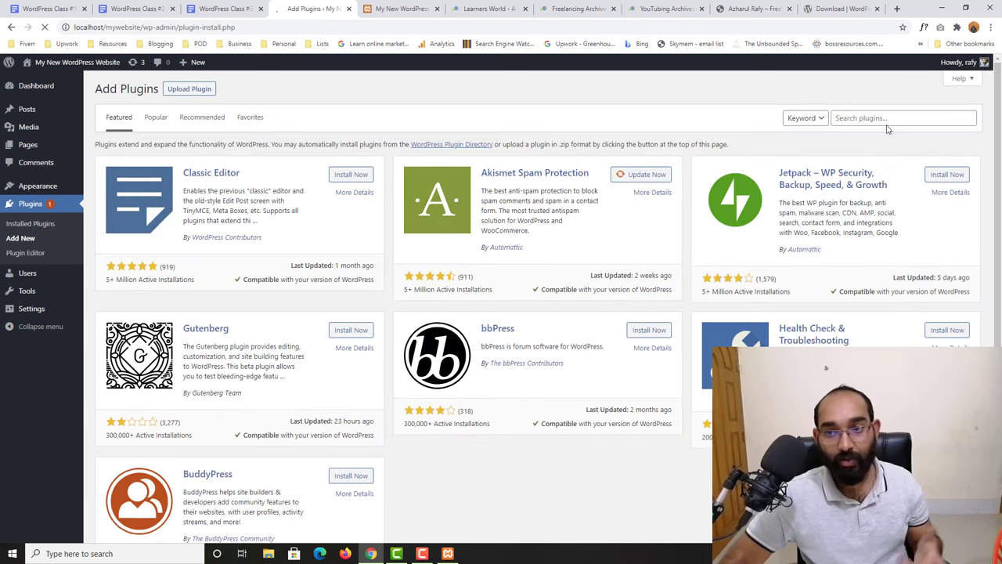
scroll(599, 225, down, 3)
scroll(727, 245, up, 3)
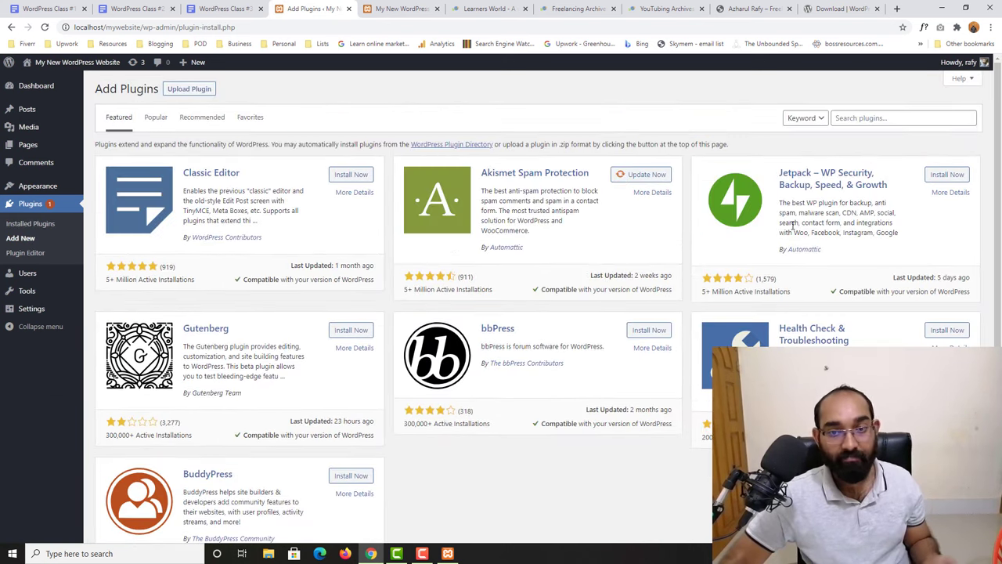
click(867, 118)
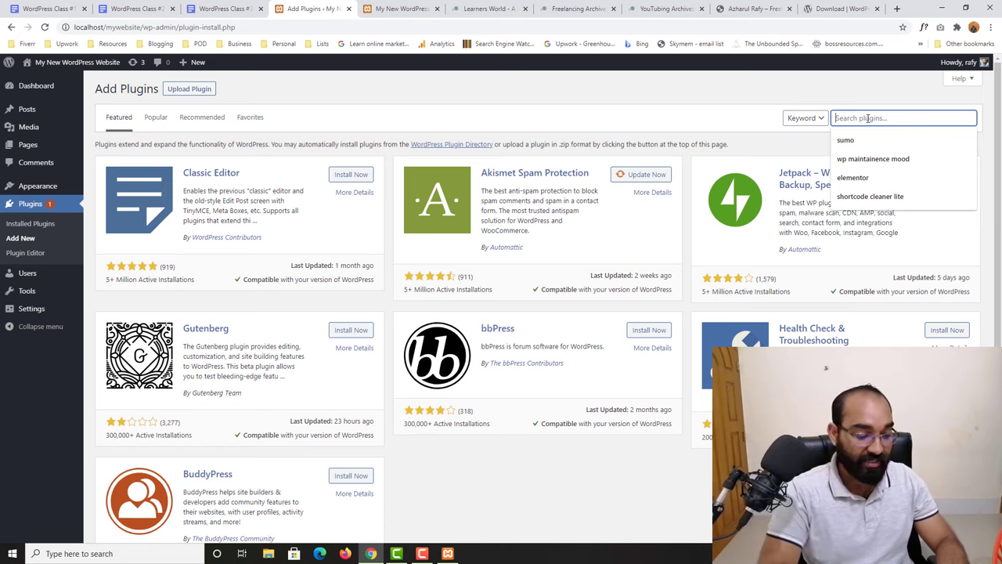
text(socil)
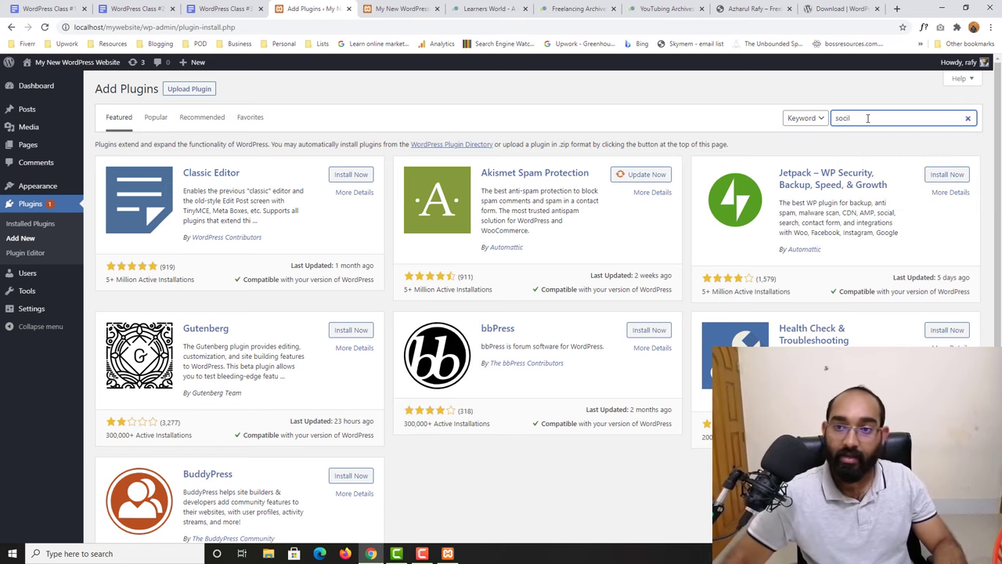
key(ctrl+a)
text(soc)
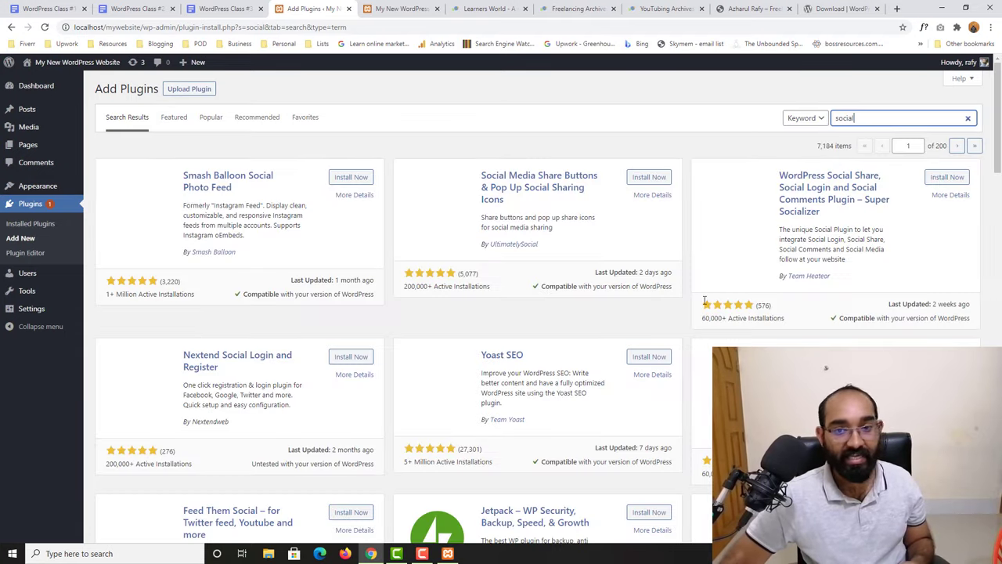
scroll(309, 411, down, 20)
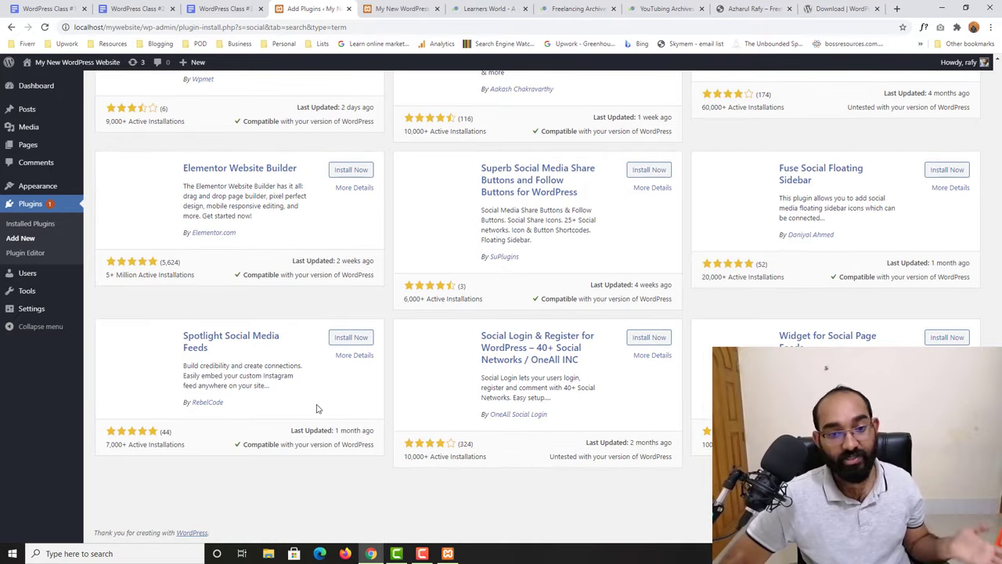
scroll(317, 376, up, 20)
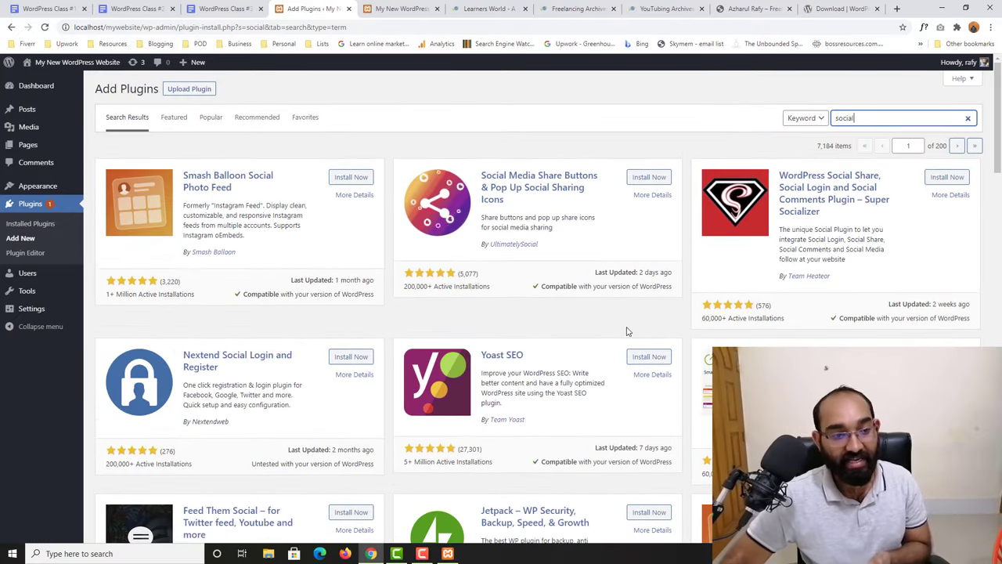
scroll(626, 331, down, 3)
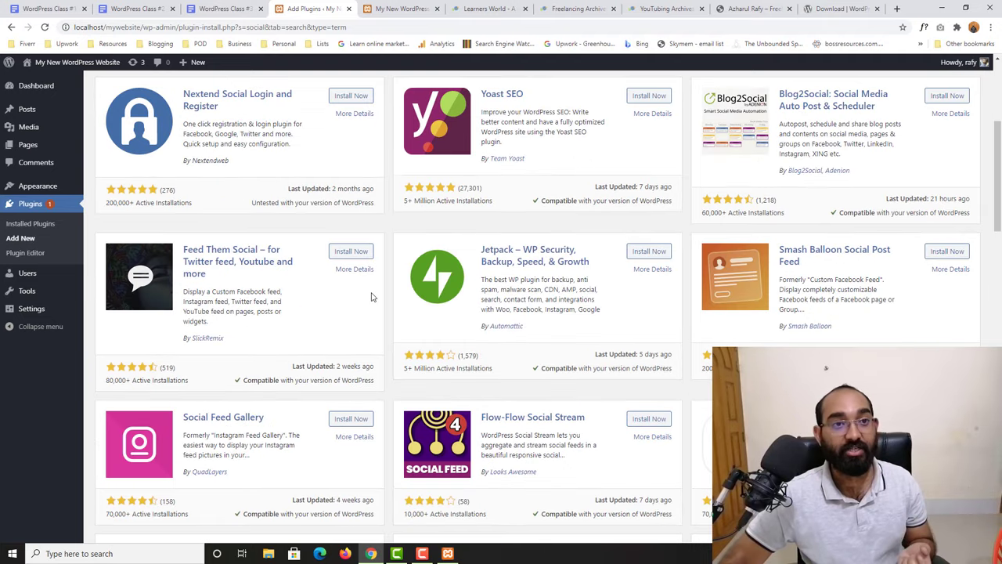
scroll(360, 267, up, 4)
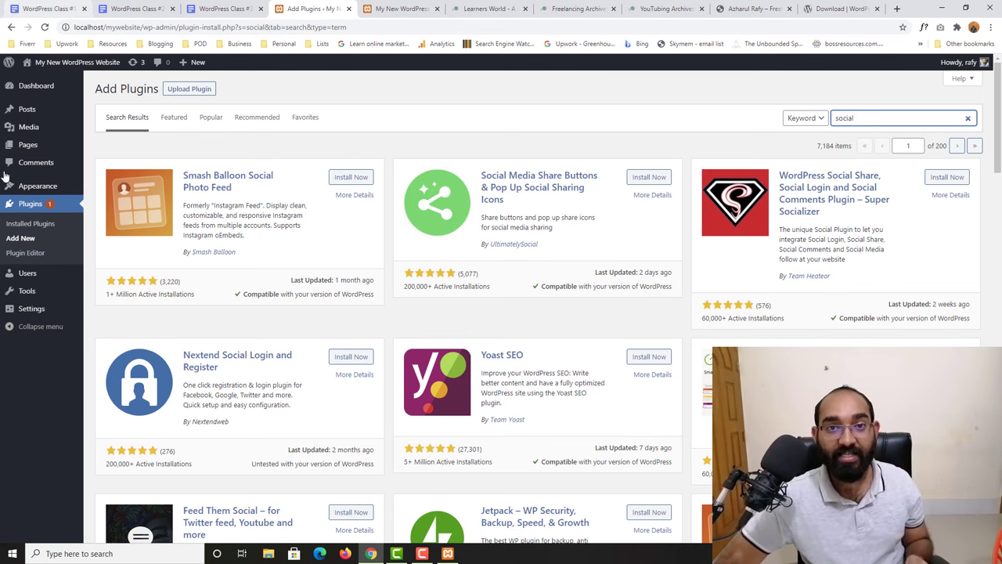
- Examine how the floating social share buttons behave along the Learners World home page
click(488, 9)
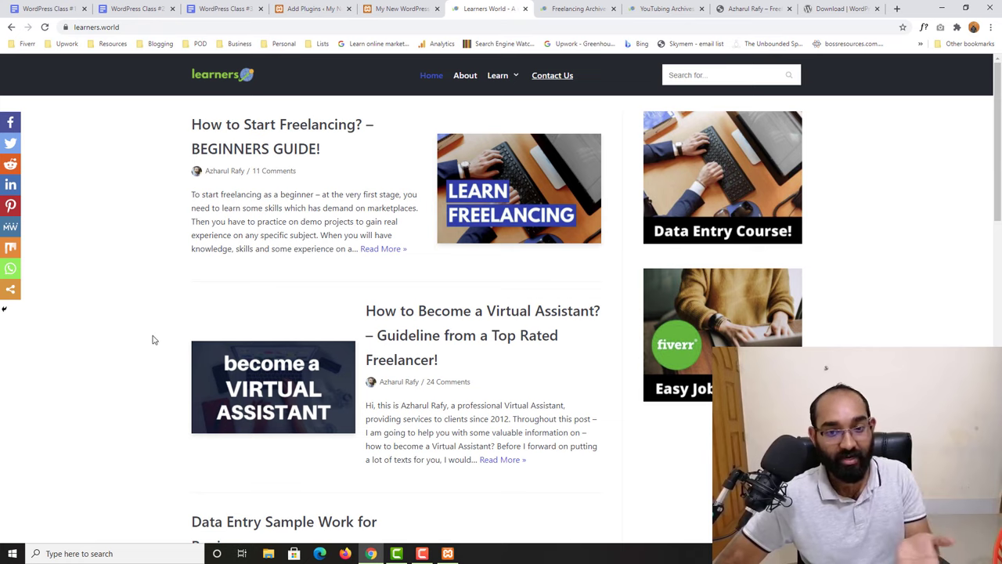
scroll(128, 389, down, 3)
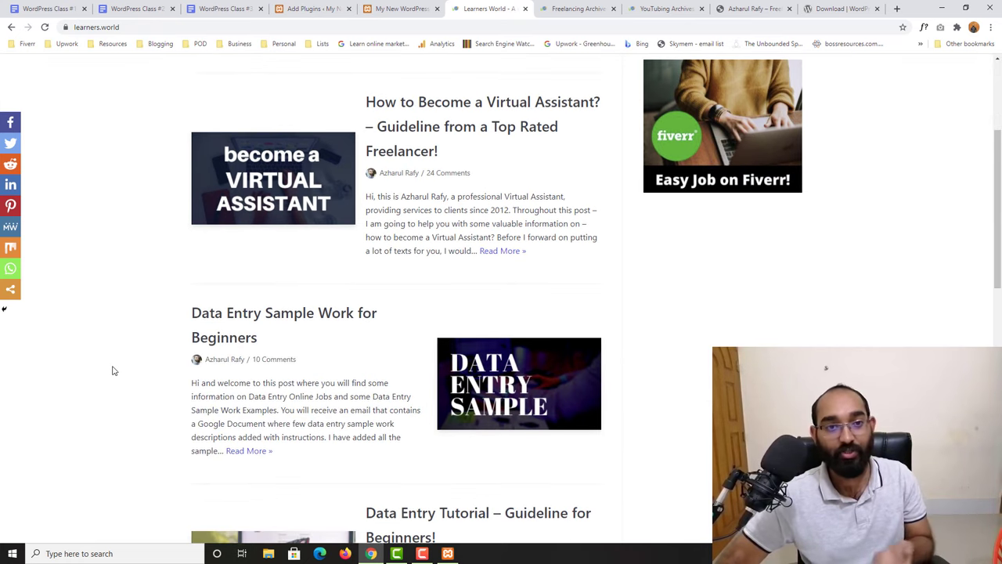
scroll(112, 370, up, 3)
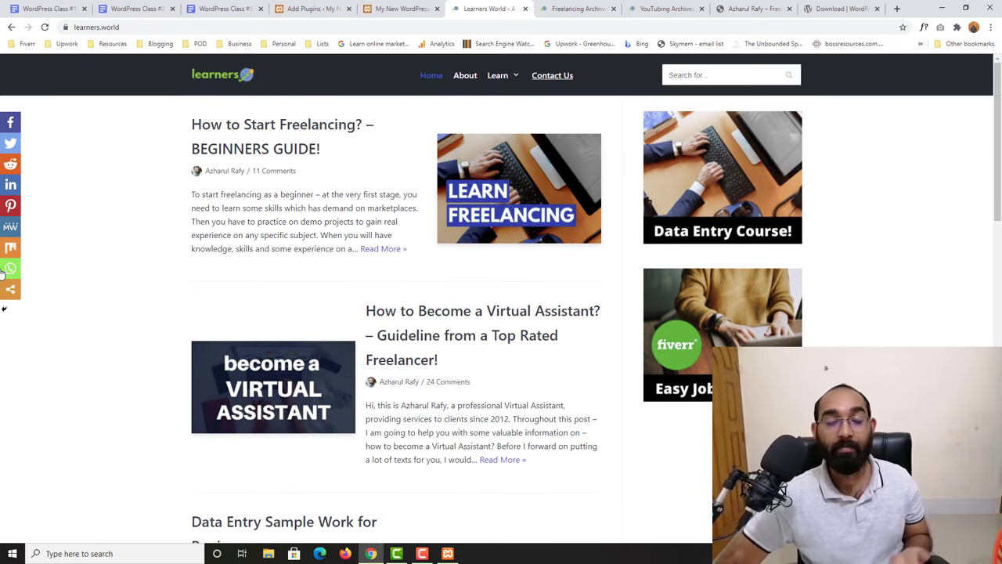
- Look through the rest of the Learners World home page and the developer's portfolio site down to its contact form
scroll(24, 313, down, 11)
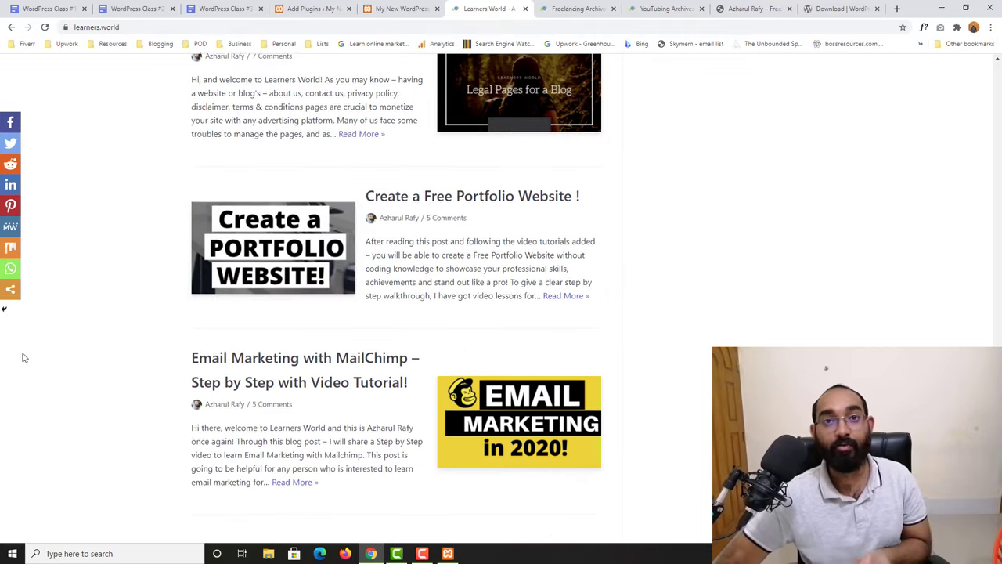
scroll(23, 358, down, 2)
click(750, 9)
scroll(145, 286, up, 3)
scroll(120, 285, up, 5)
scroll(120, 283, down, 5)
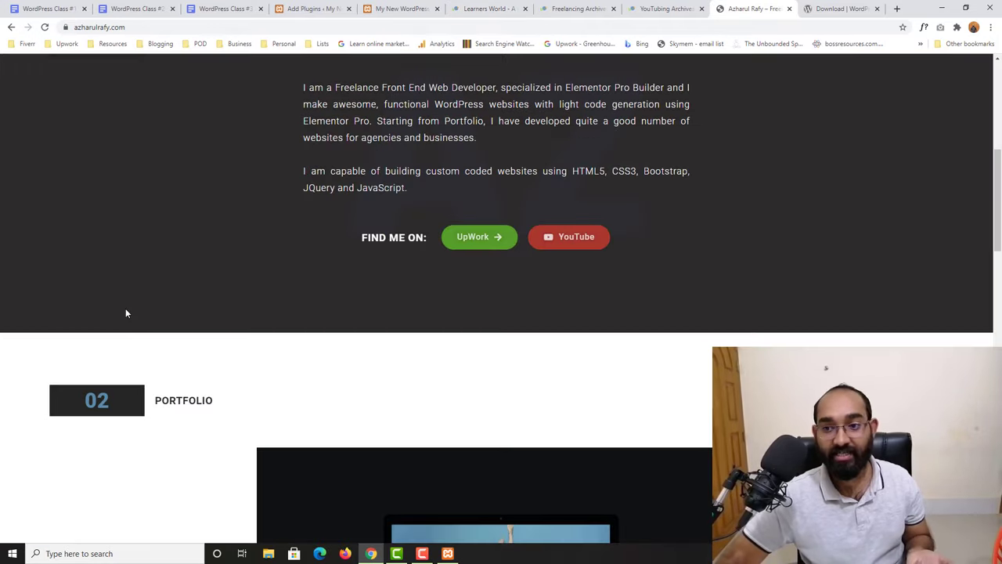
scroll(125, 313, down, 16)
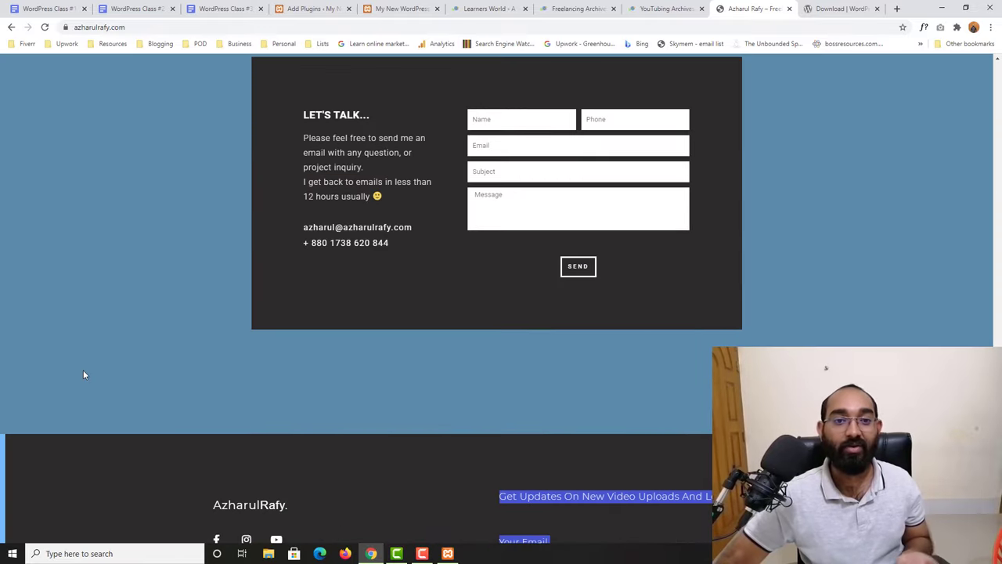
scroll(84, 374, up, 5)
- Close the YouTubing archive and the portfolio site, and return to the Add Plugins page
click(689, 9)
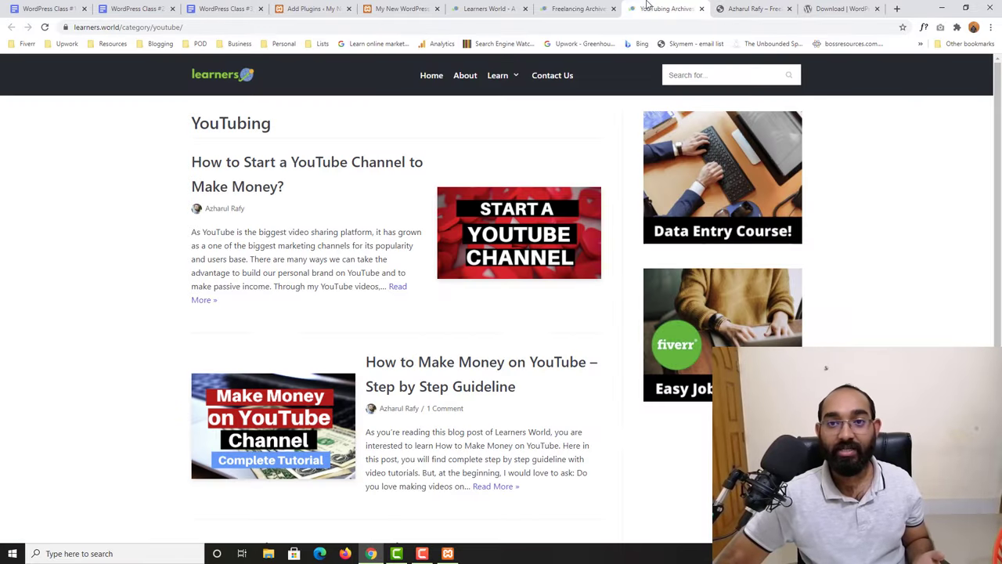
click(701, 8)
click(701, 8)
click(579, 8)
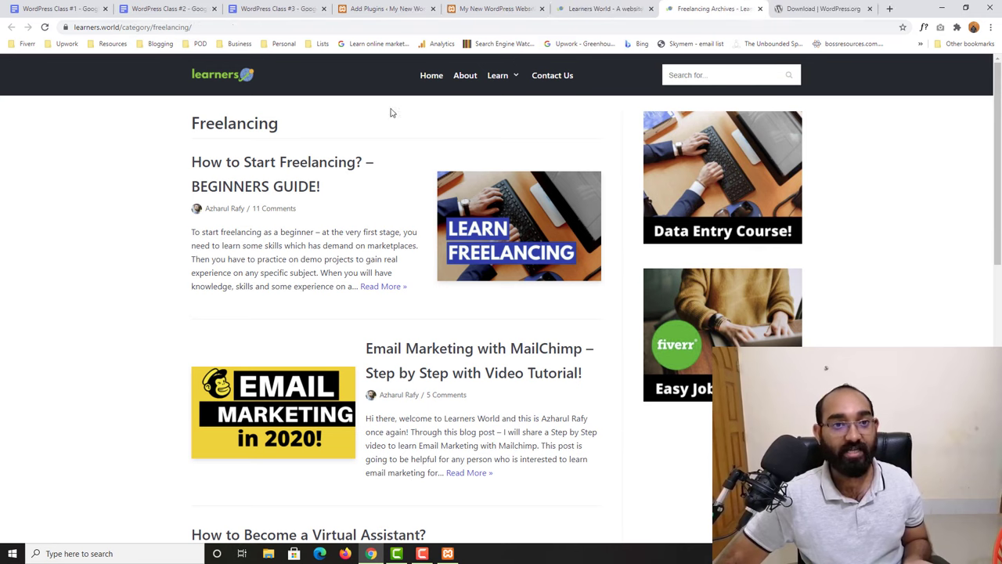
click(392, 7)
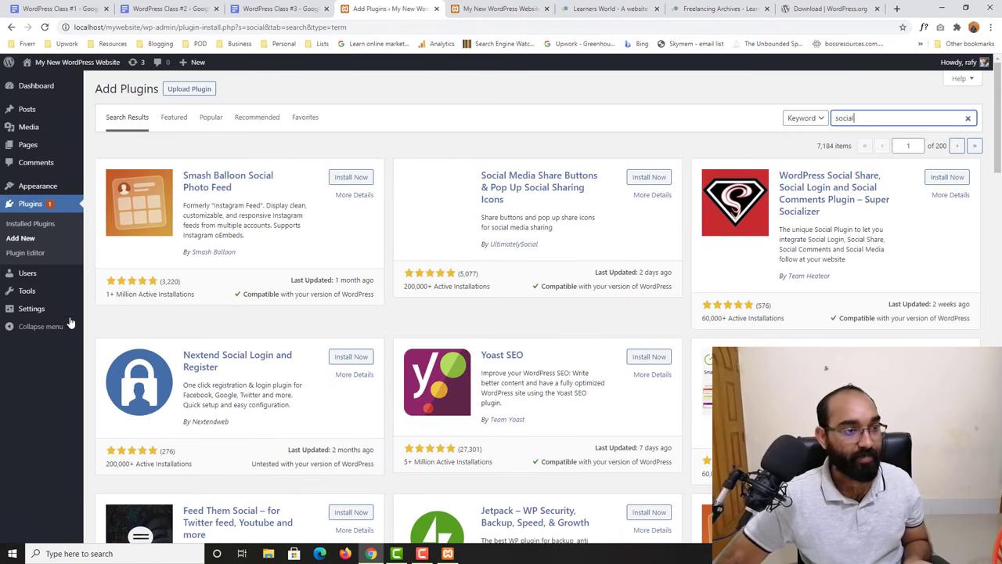
- Open the site's list of all users in a new tab, and bring up the form for adding a new user
mouse_move(66, 280)
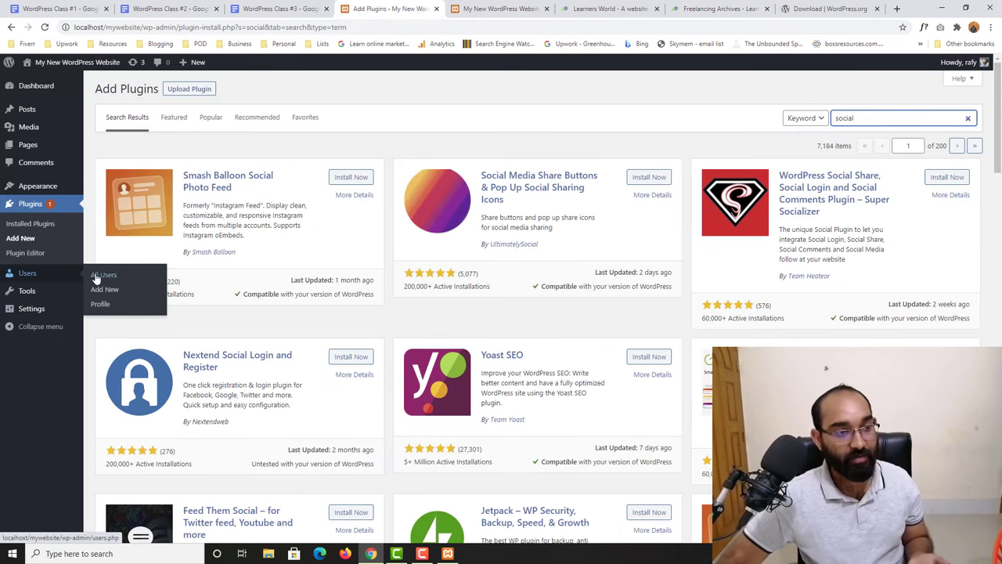
right_click(102, 274)
click(140, 282)
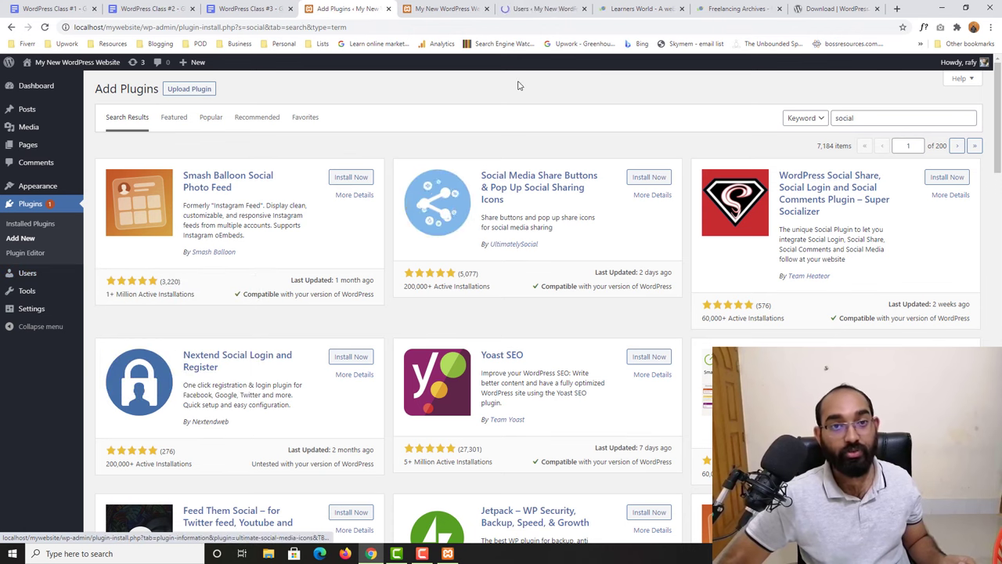
click(530, 6)
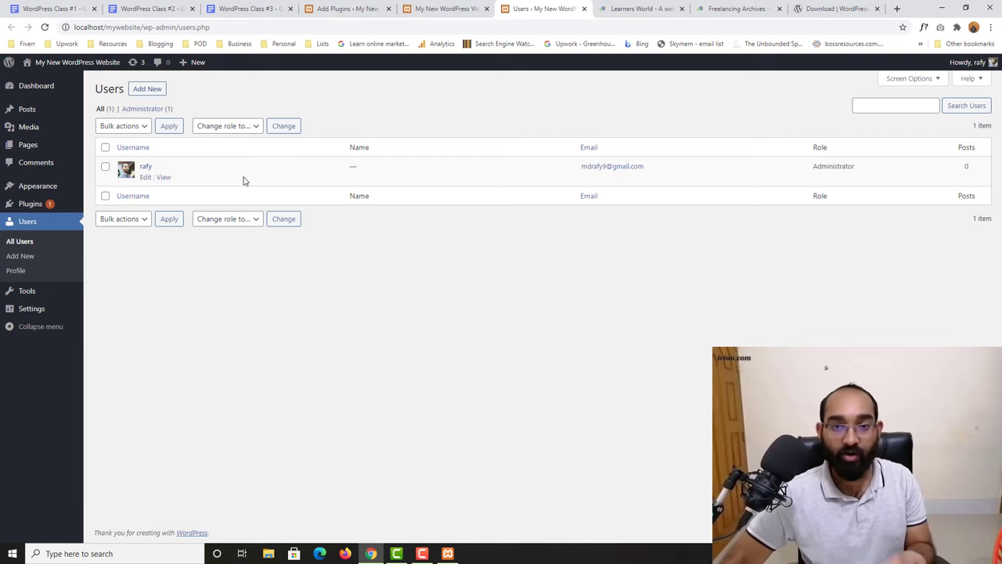
click(148, 92)
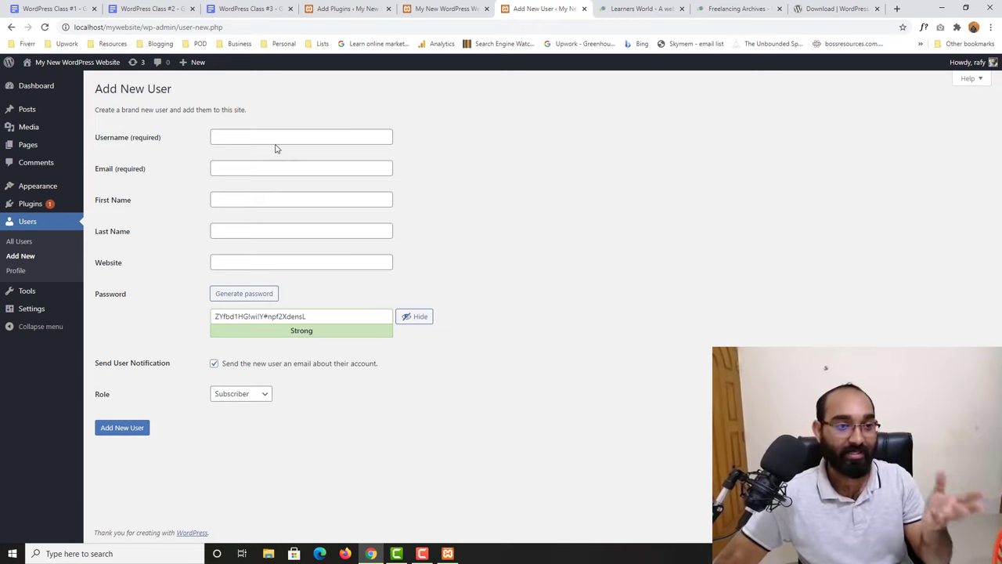
- Open the user profile page and look through its personal options, name, contact info and account management sections
click(19, 271)
scroll(222, 285, down, 6)
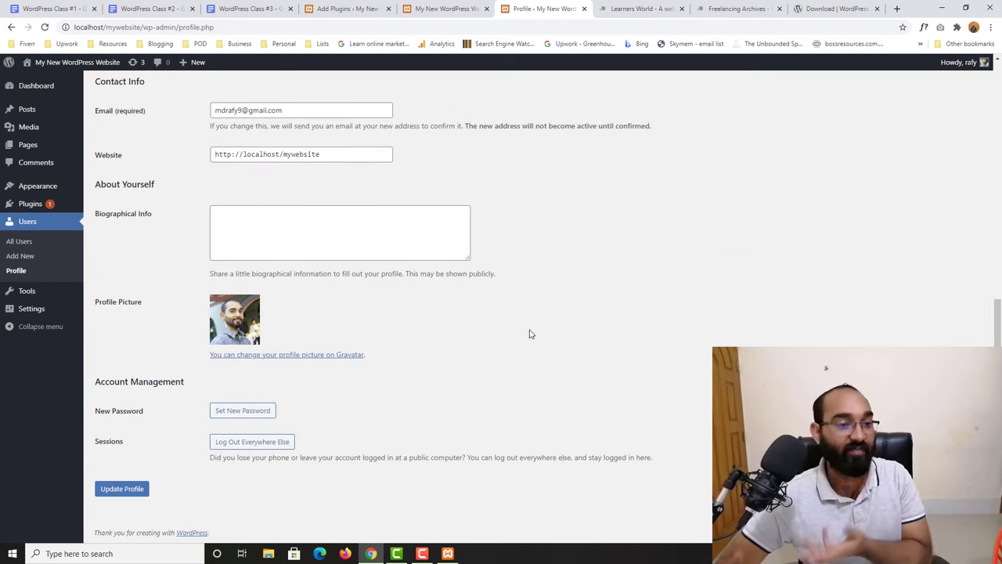
scroll(517, 338, up, 5)
scroll(298, 339, up, 2)
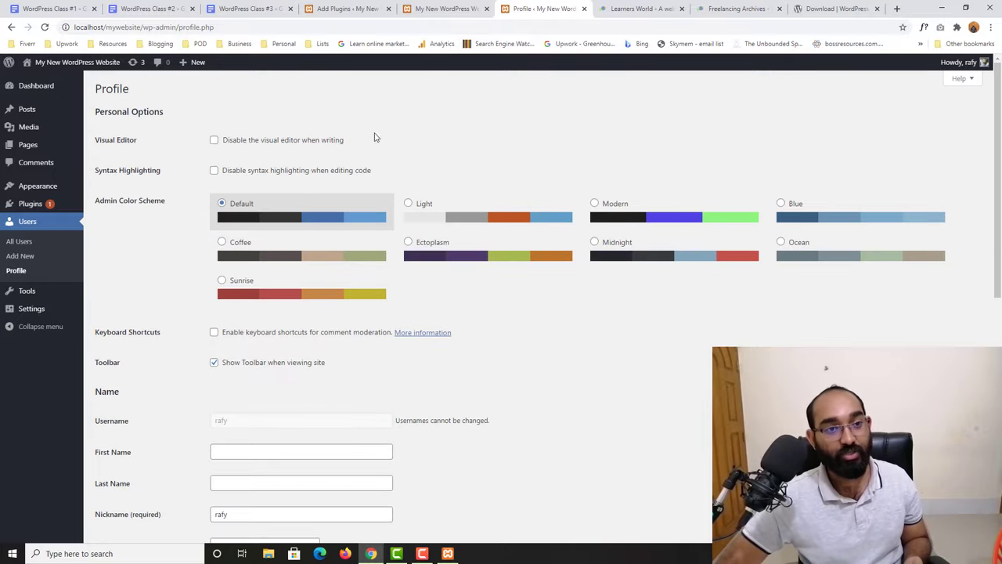
scroll(425, 302, down, 6)
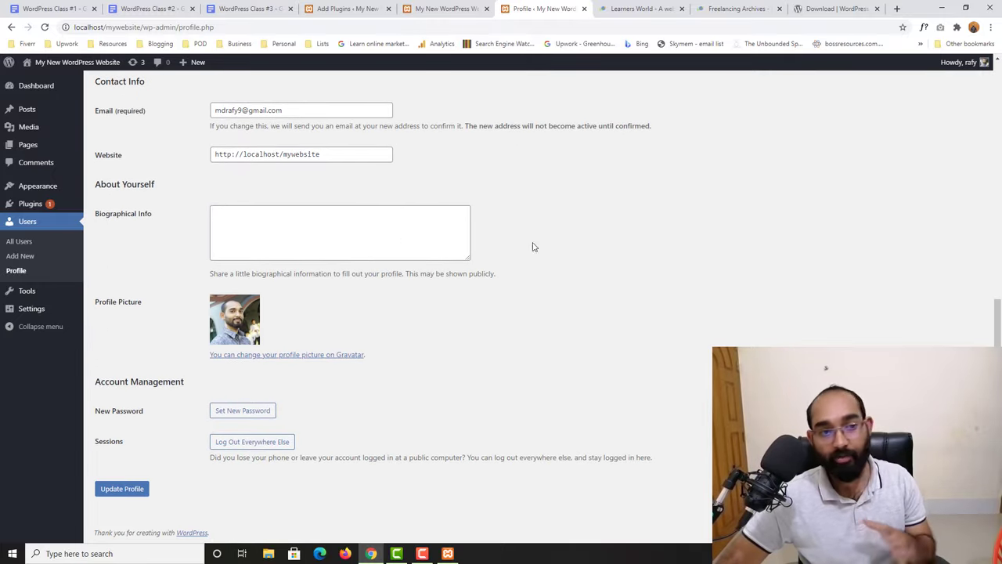
scroll(499, 336, up, 5)
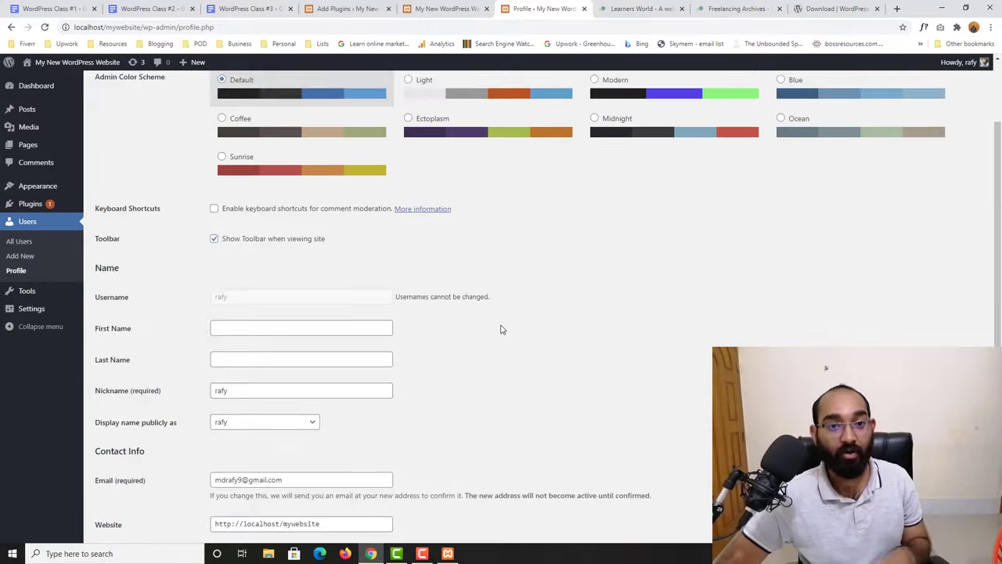
scroll(501, 329, up, 2)
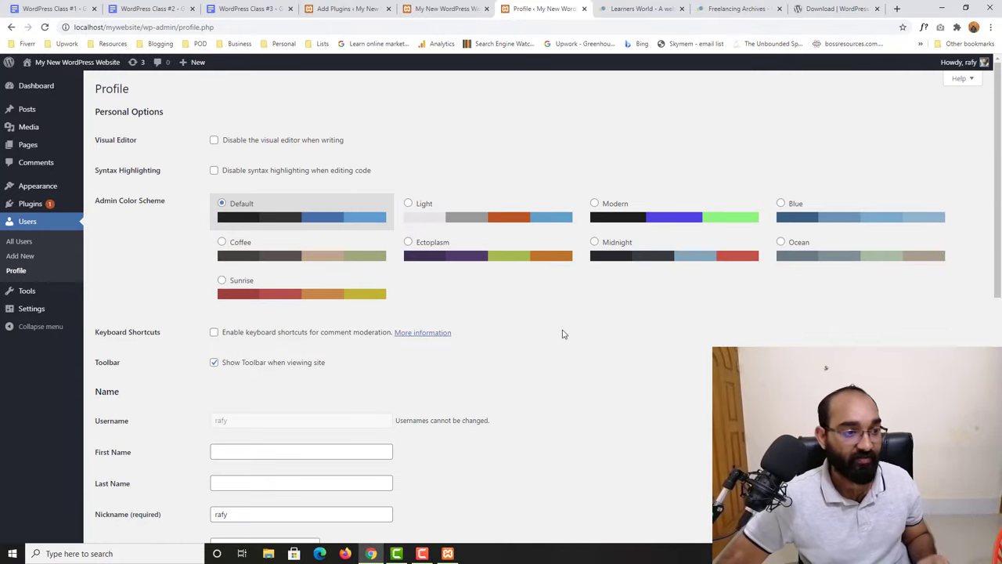
- View the available tools in a new tab, and open the site's General settings there
mouse_move(24, 301)
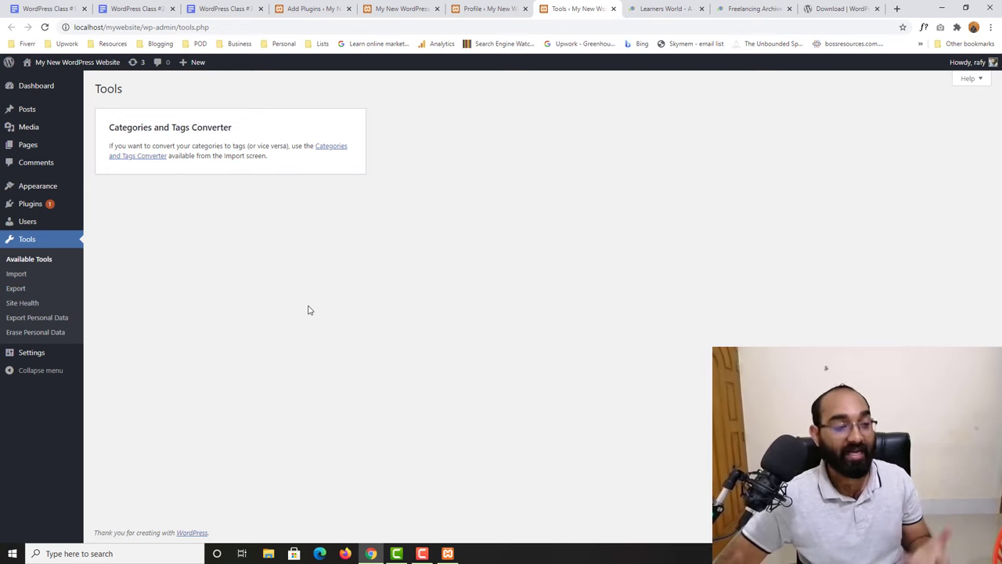
mouse_move(31, 361)
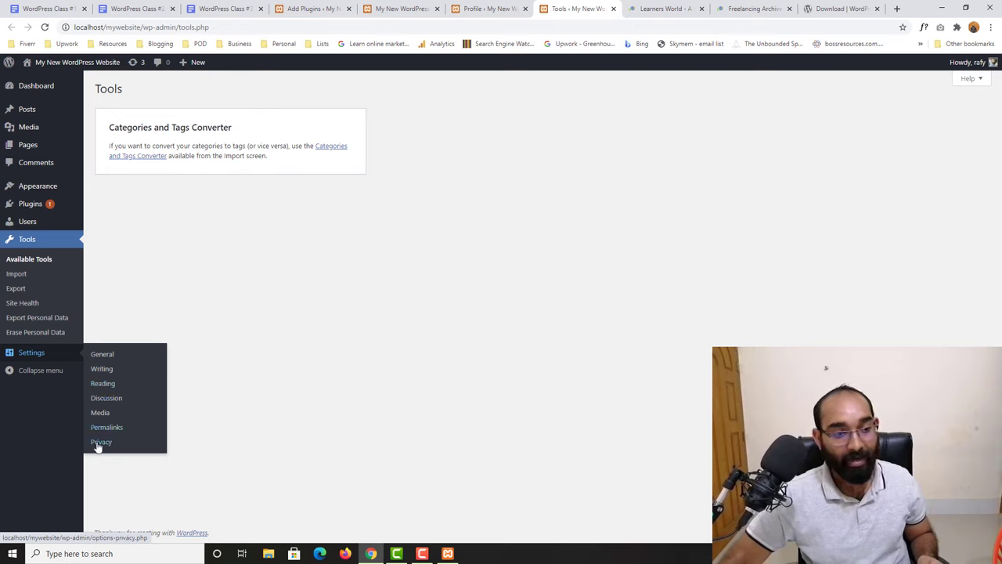
click(101, 358)
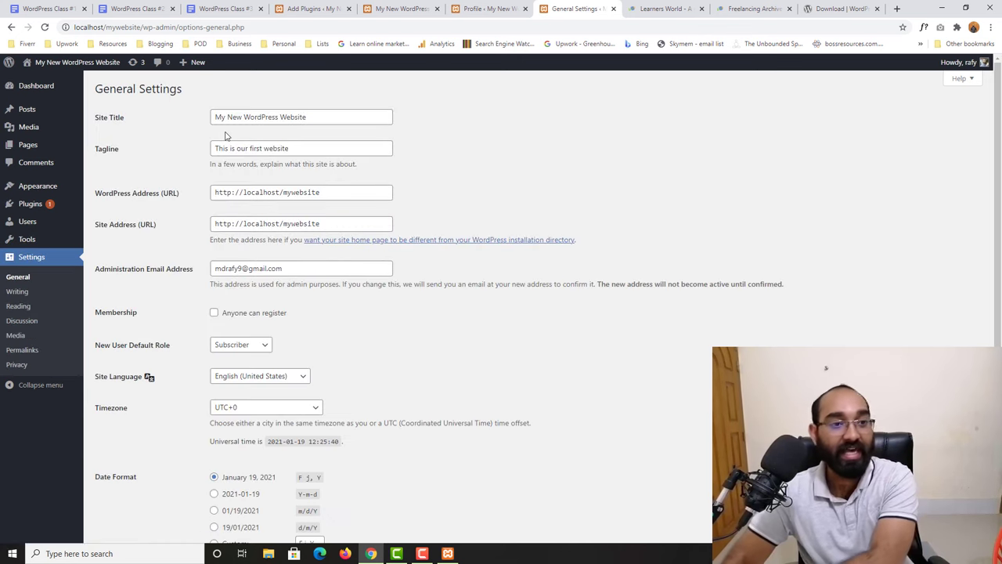
- Highlight the Site Title and Tagline texts in General Settings to point them out
drag(337, 117, 202, 126)
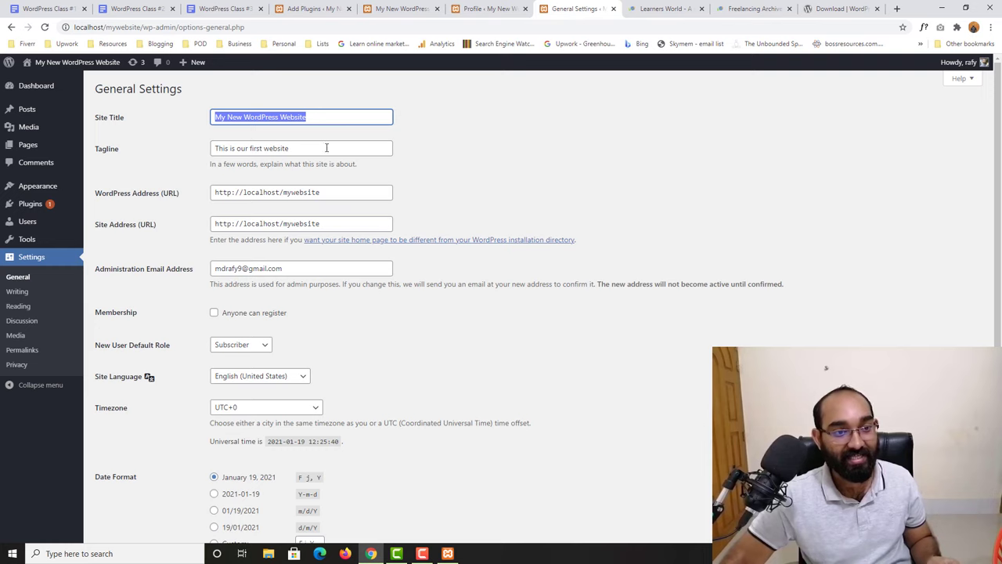
drag(326, 148, 190, 142)
drag(338, 112, 203, 115)
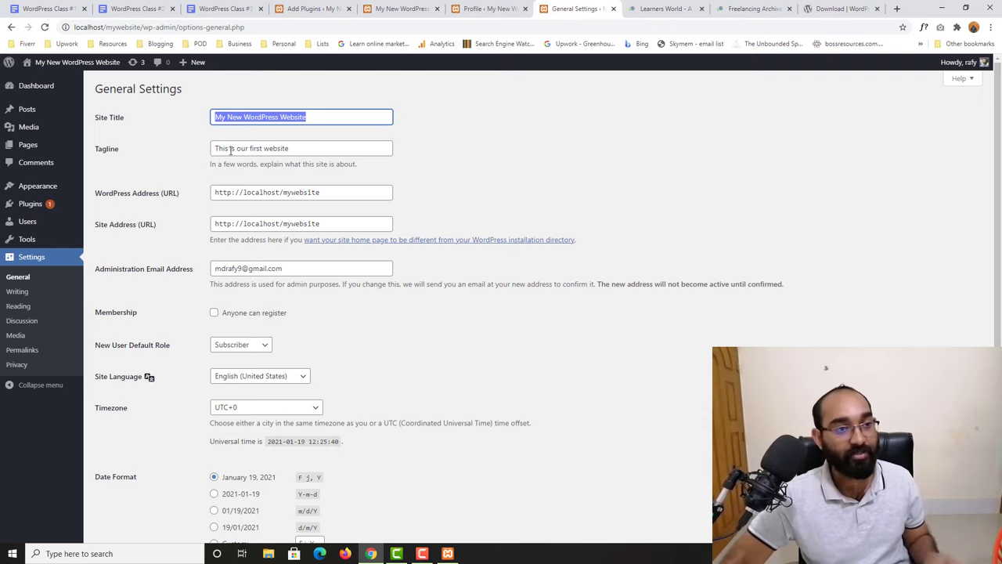
drag(306, 150, 198, 153)
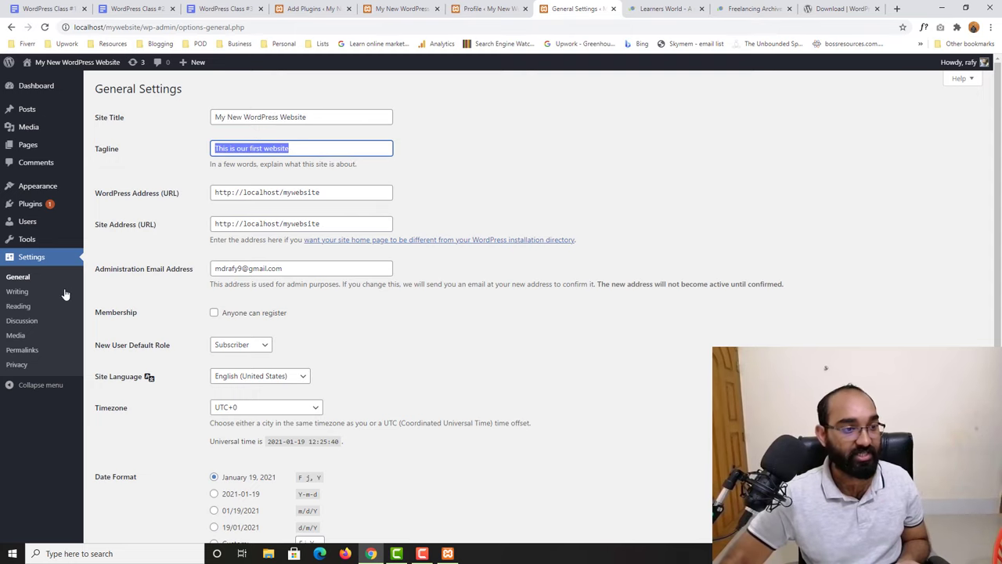
- Try changing http to https in the WordPress Address (URL), and restore the original address
scroll(137, 220, down, 1)
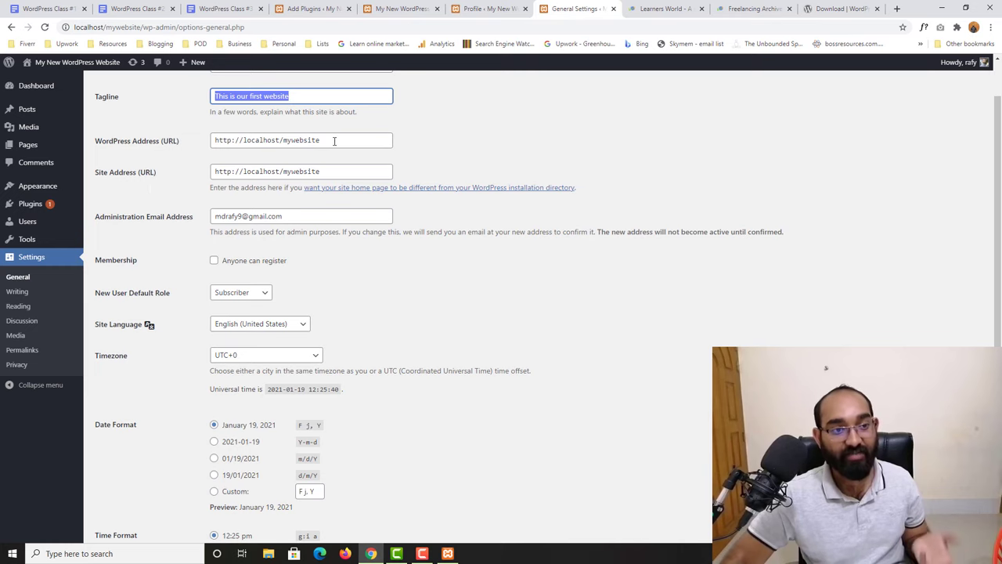
click(231, 139)
text(s)
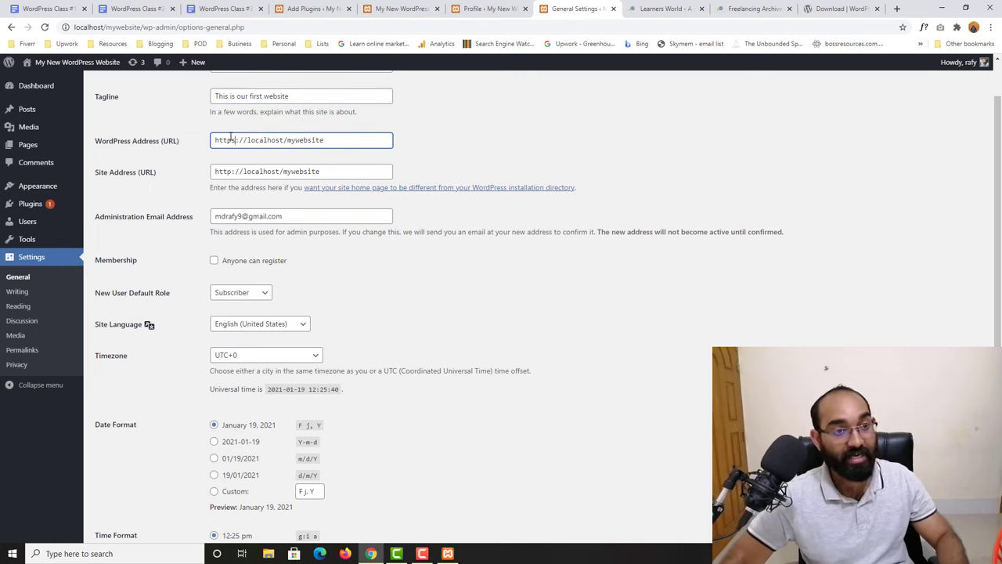
key(BackSpace)
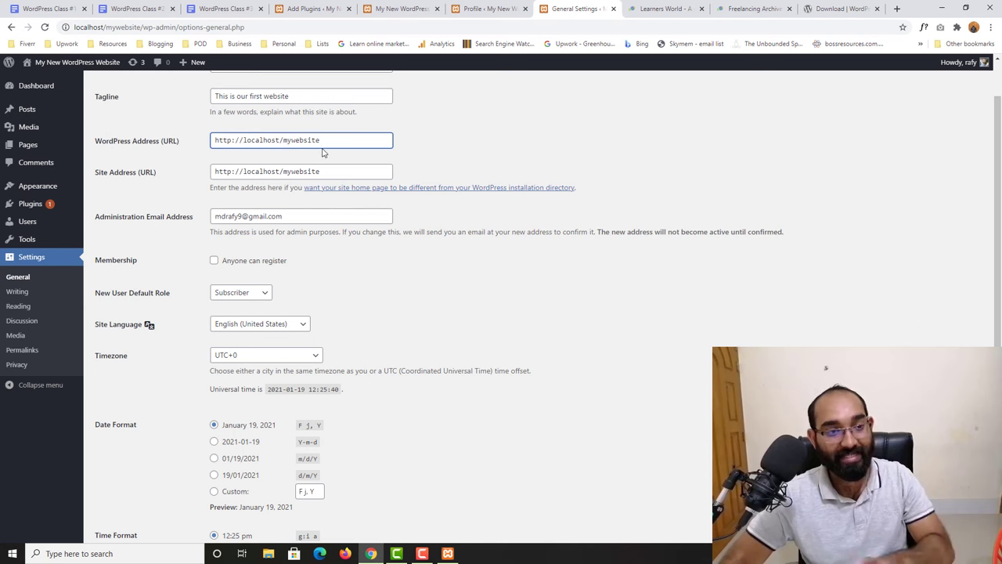
- Switch to the Learners World site and inspect its connection security information and web address
scroll(274, 203, up, 1)
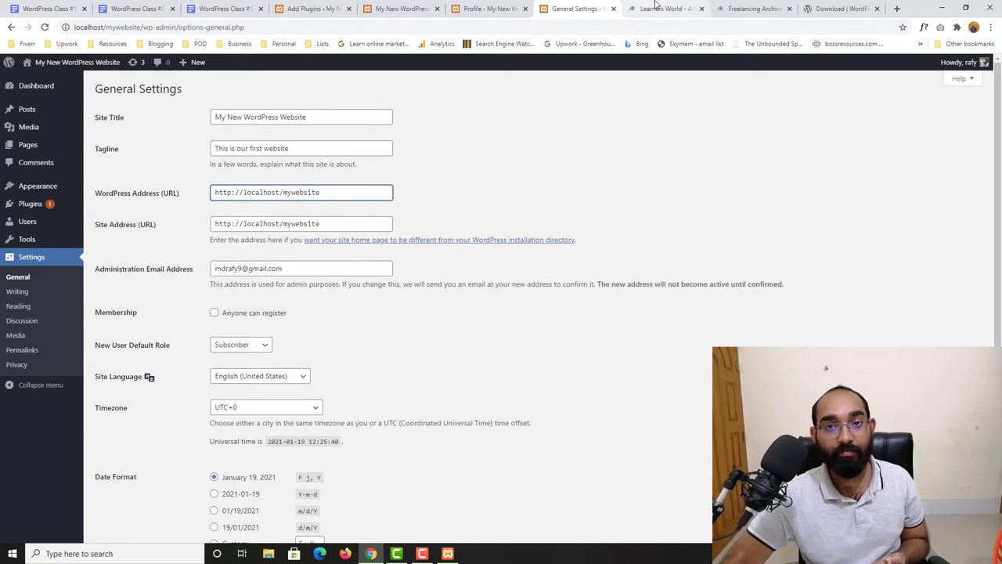
key(ctrl+Tab)
click(66, 28)
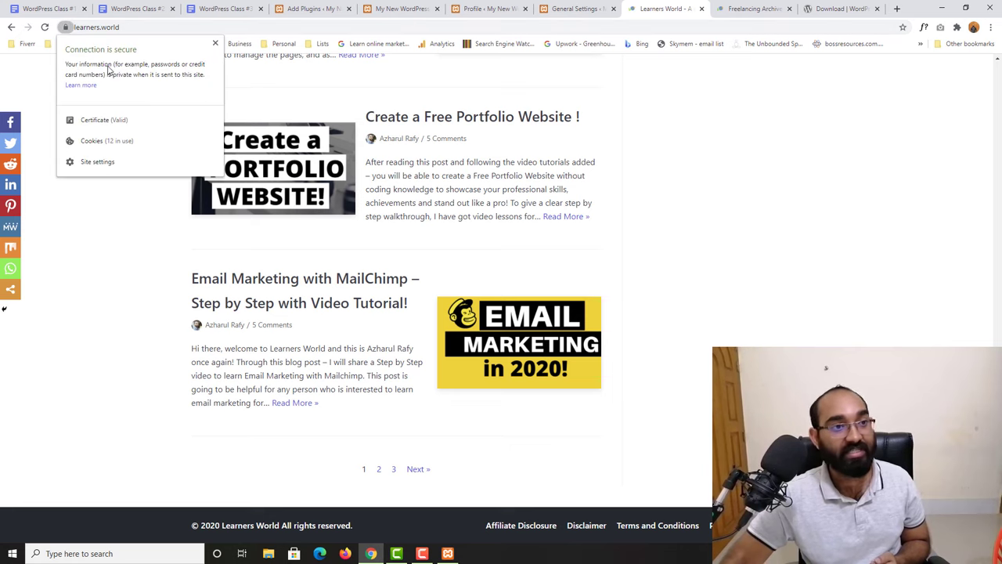
click(78, 32)
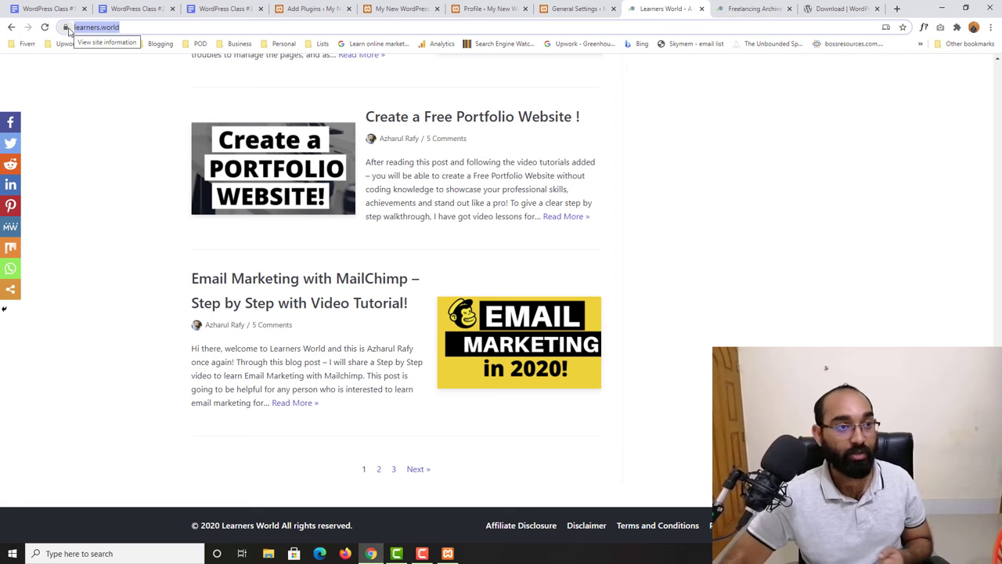
- Open the p1 subdomain of the developer's portfolio site in a new tab, and look through its long-form sales page
click(896, 9)
text(p)
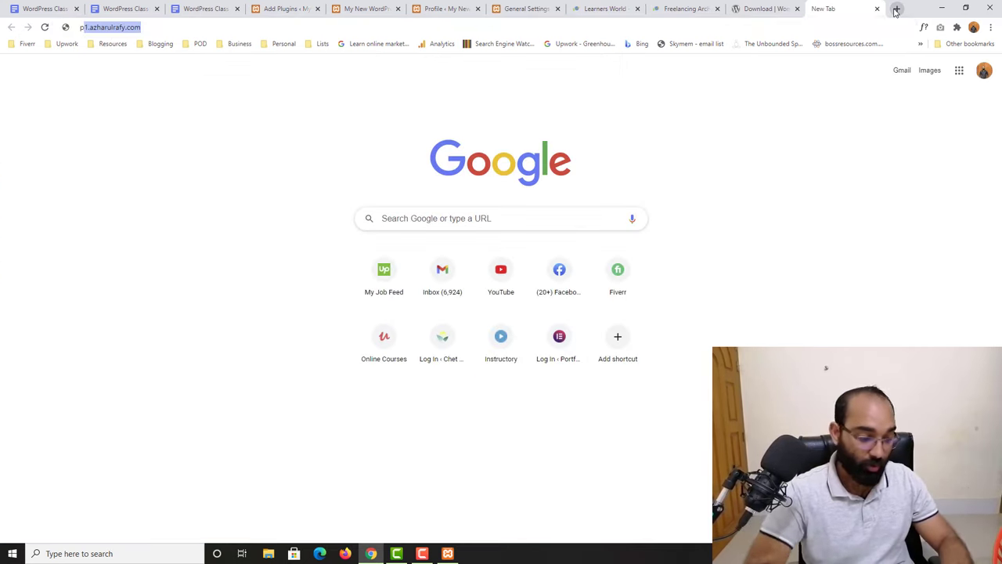
text(1)
key(Return)
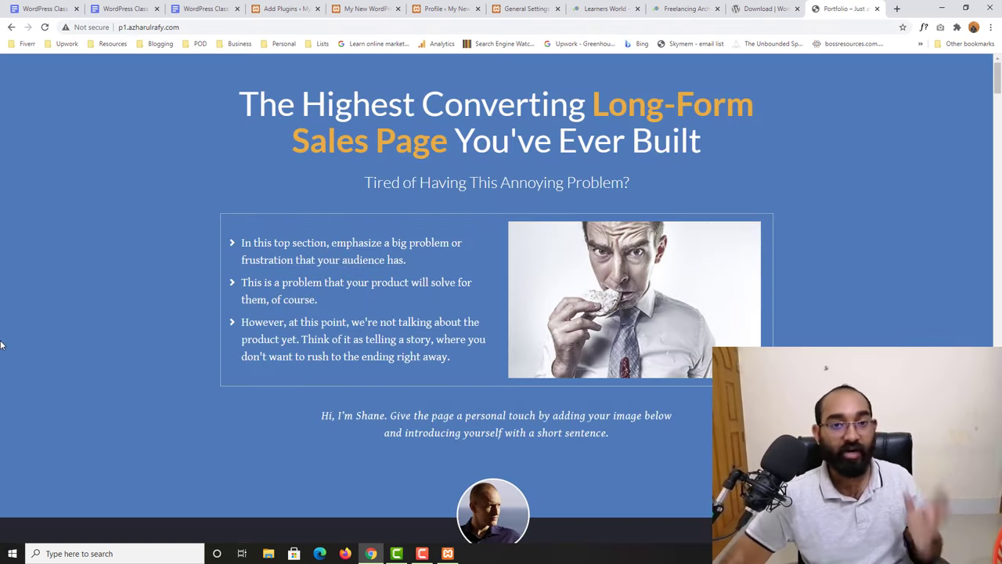
scroll(2, 353, down, 7)
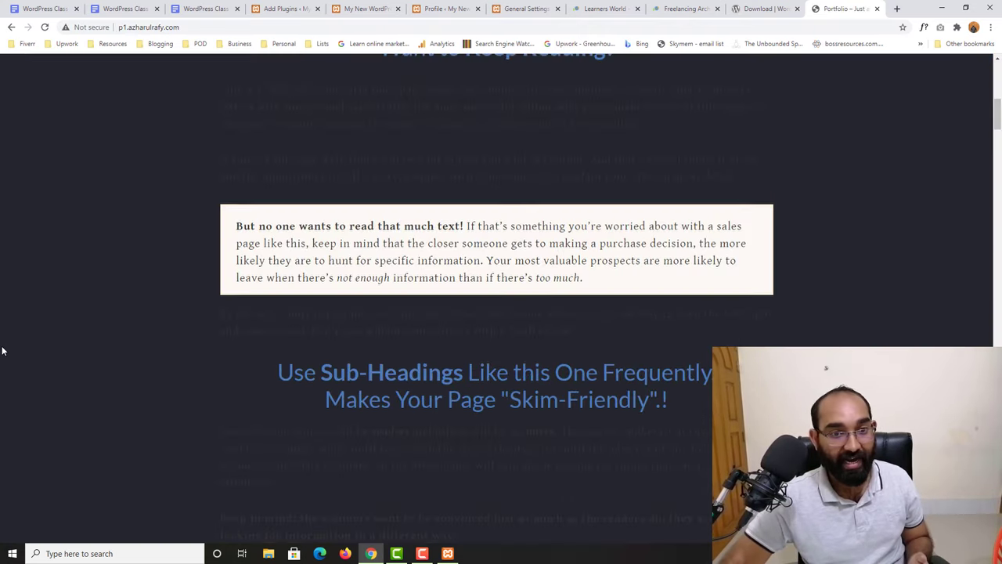
scroll(1, 354, down, 10)
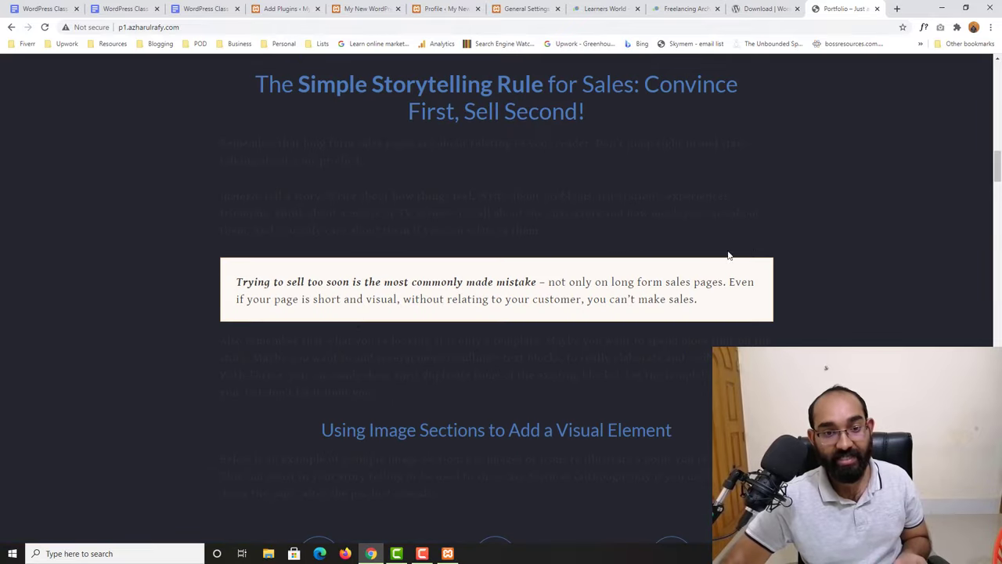
scroll(620, 215, down, 10)
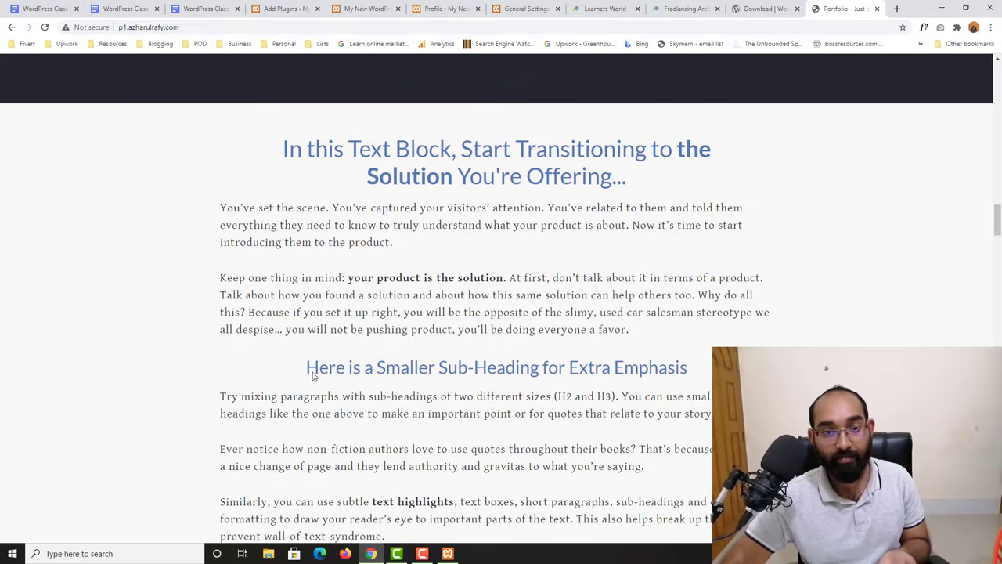
scroll(199, 422, down, 5)
scroll(164, 418, up, 15)
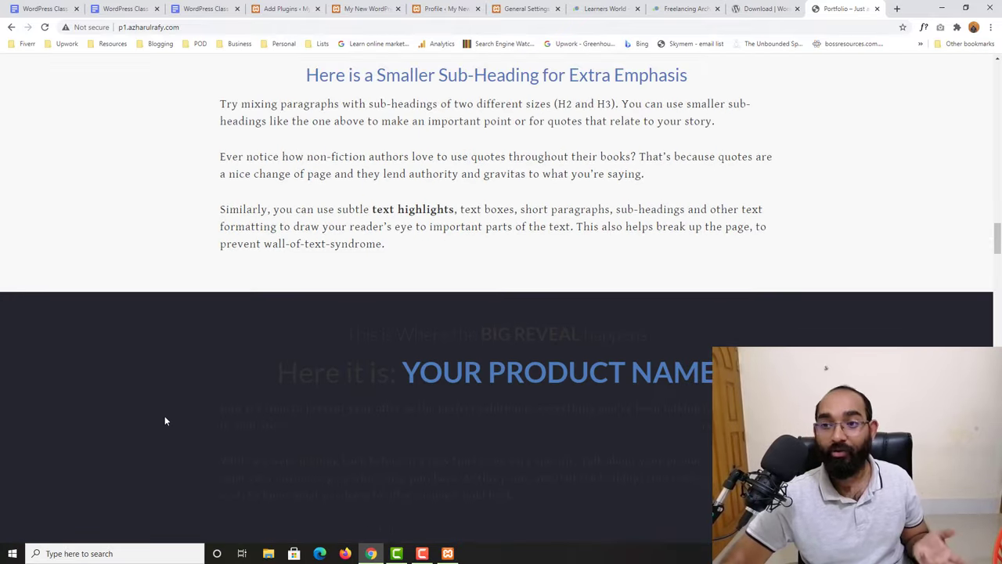
scroll(165, 415, up, 15)
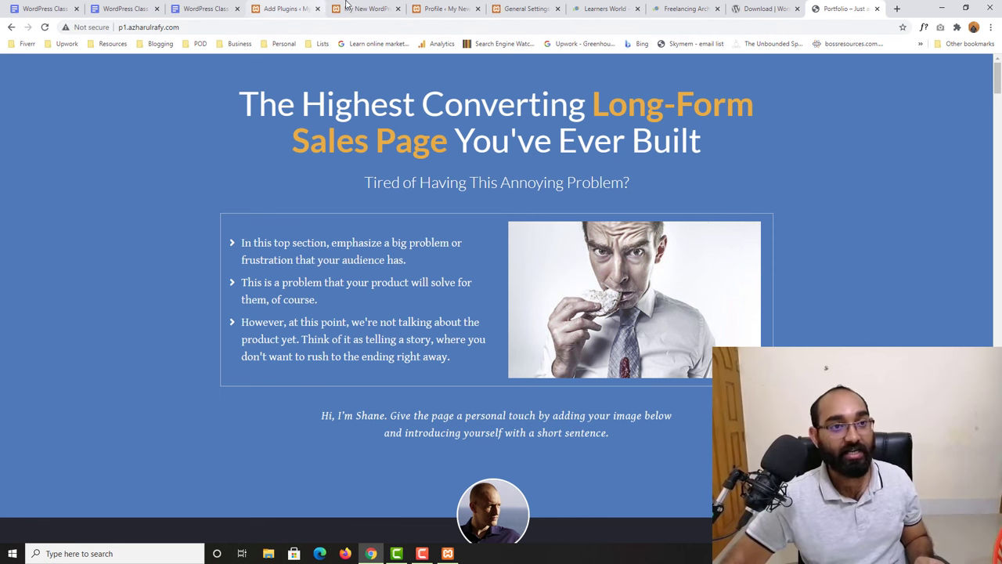
- Go back through the open WordPress dashboard tabs to the user profile page
click(312, 8)
click(335, 8)
click(421, 7)
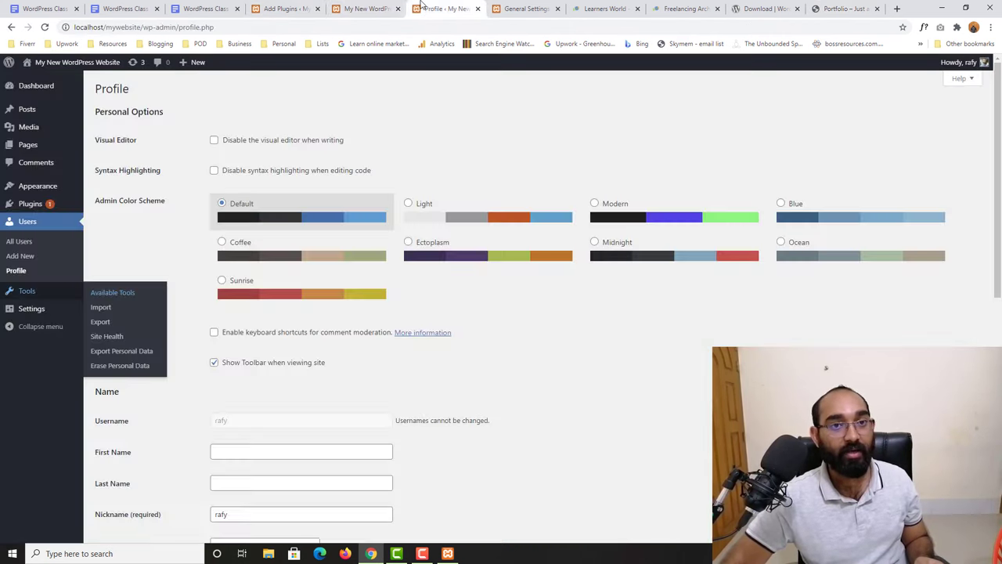
- Close the Profile, My New WordPress Website and Add Plugins tabs, and return to the General Settings page
click(514, 6)
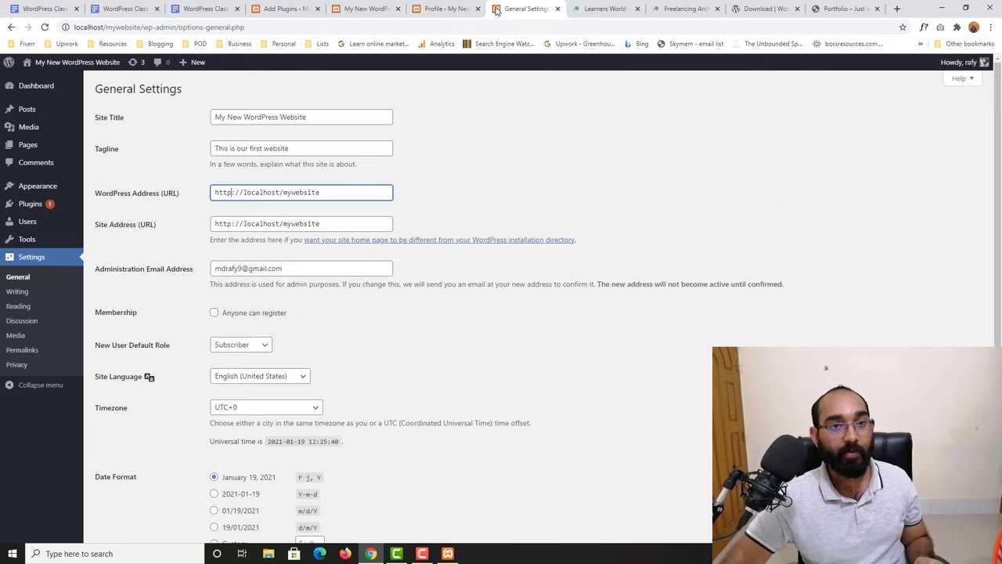
click(478, 8)
click(351, 9)
click(397, 9)
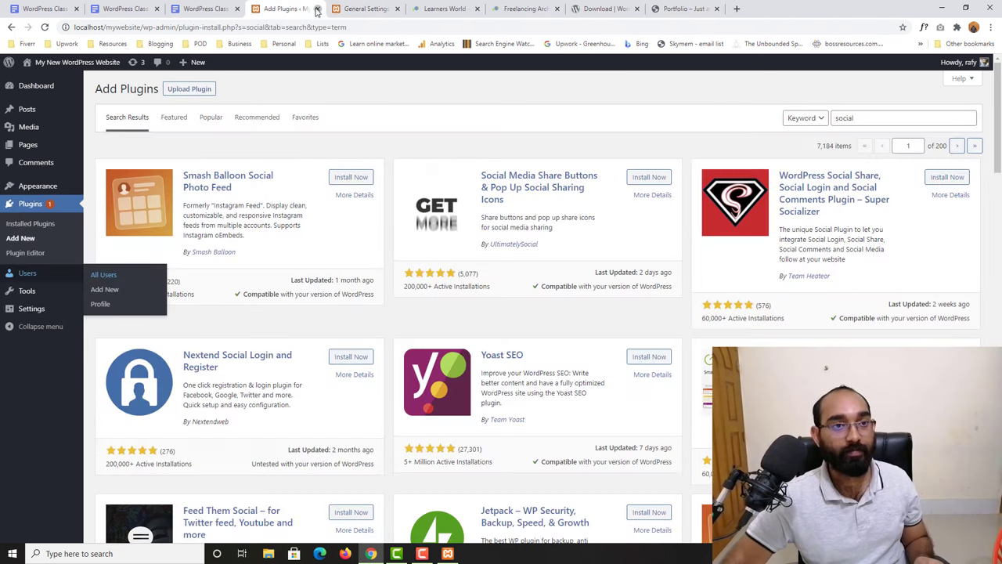
click(317, 9)
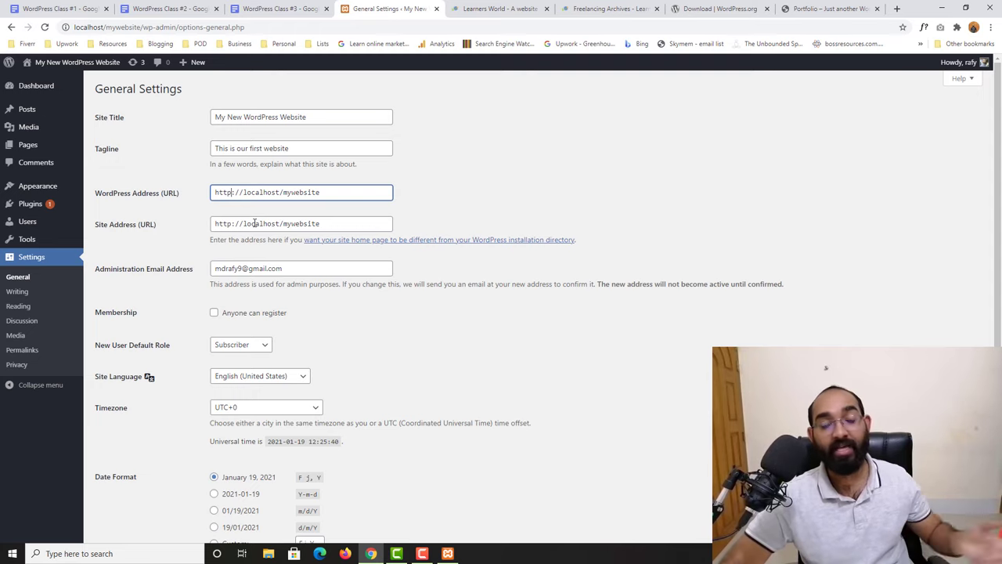
- Try allowing anyone to register under the Membership setting, and turn the option off again
scroll(211, 251, down, 2)
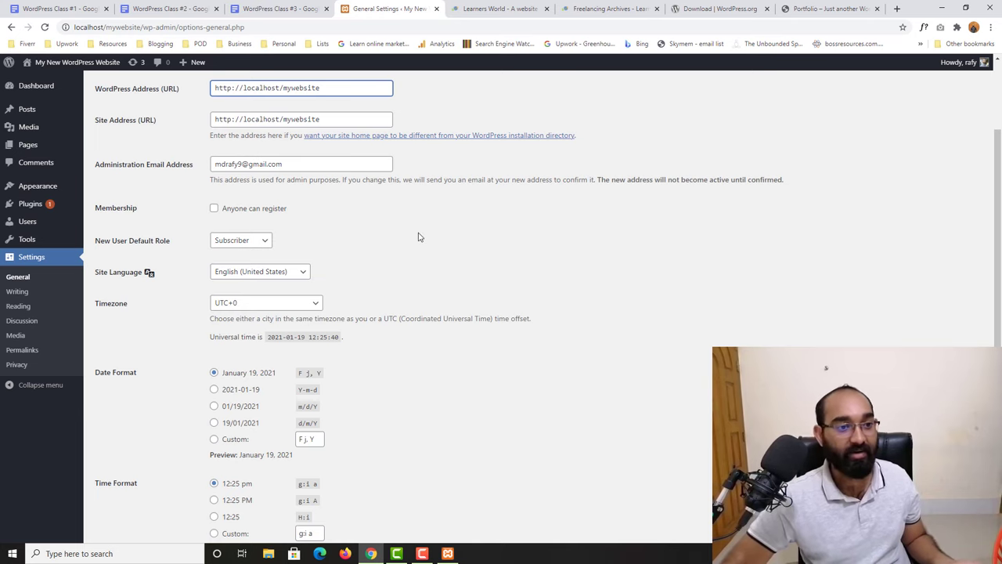
scroll(423, 235, down, 1)
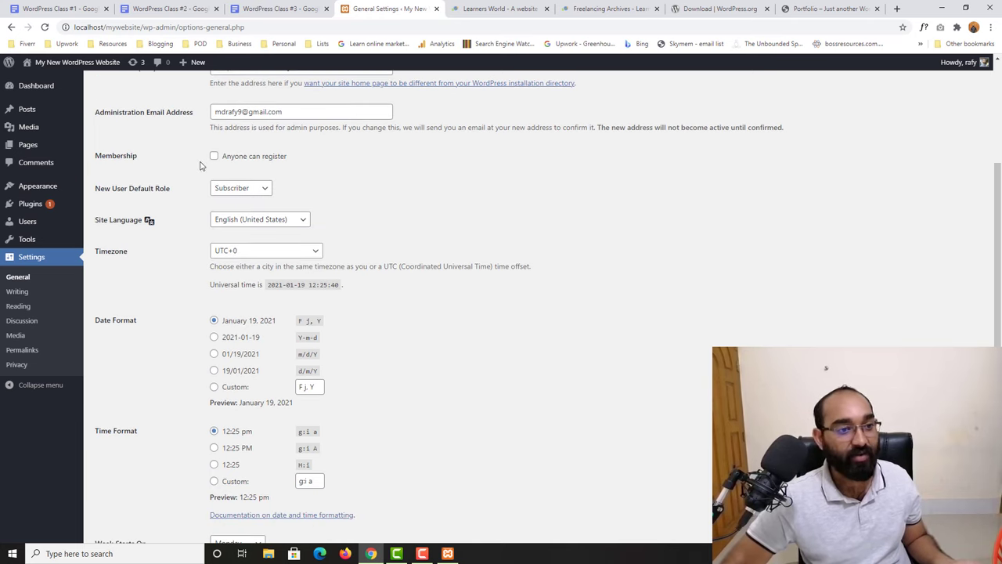
click(262, 158)
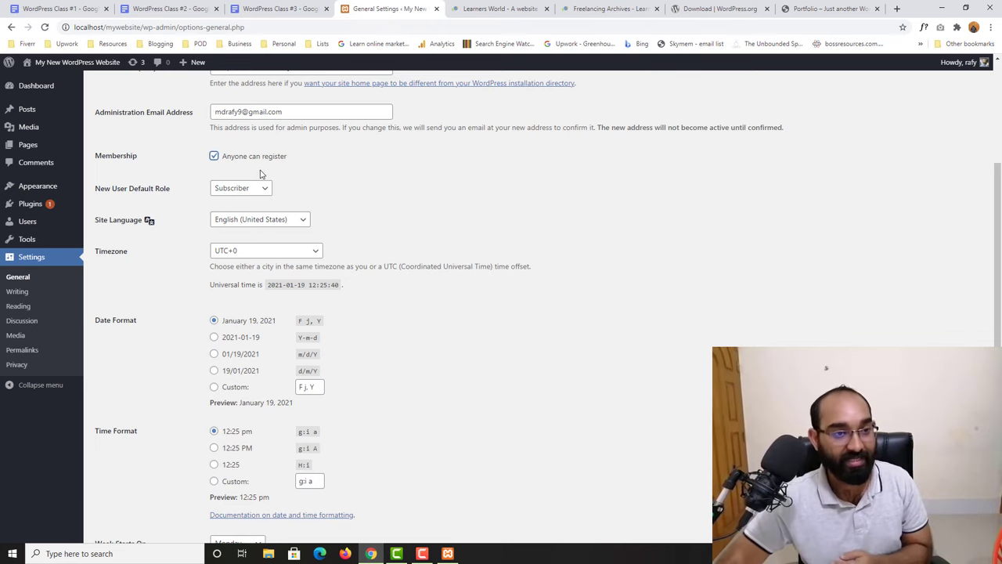
click(230, 164)
scroll(162, 343, up, 1)
click(213, 171)
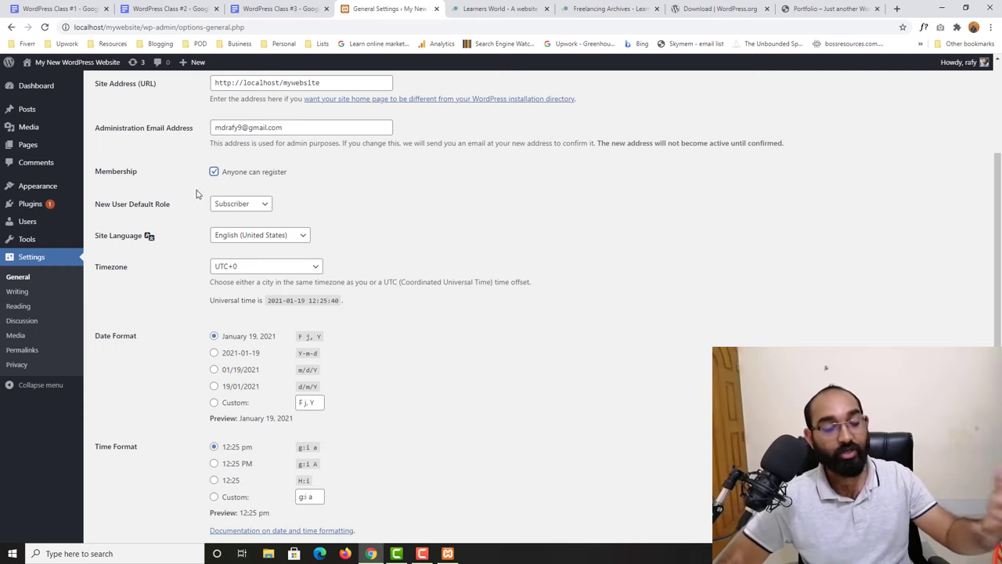
click(250, 172)
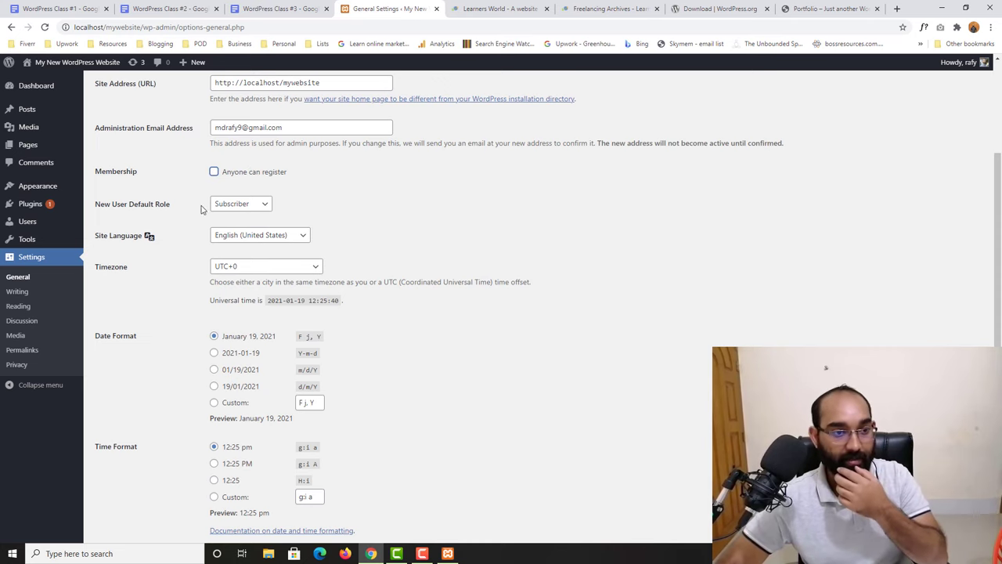
scroll(146, 201, down, 2)
scroll(188, 146, up, 2)
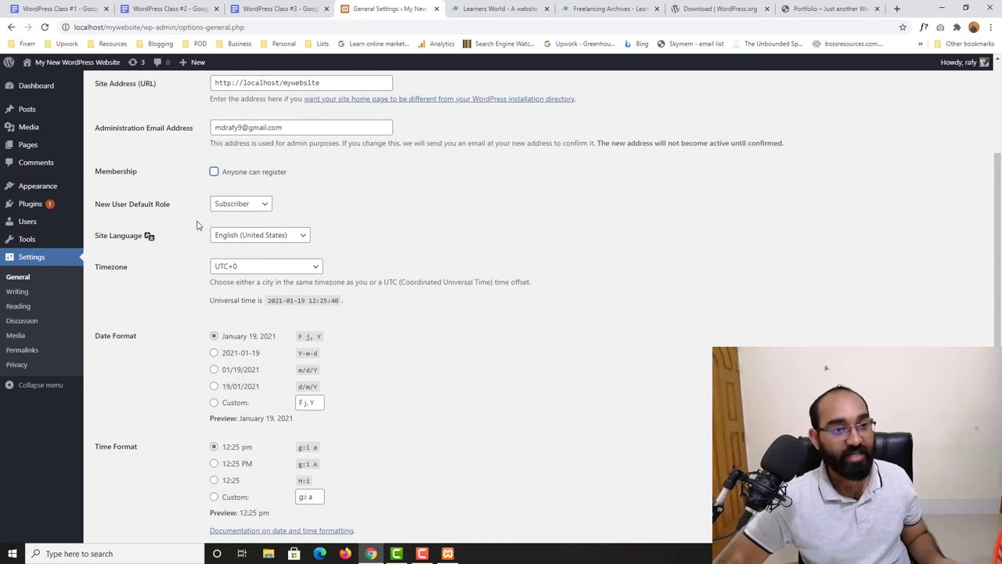
- Set the site's timezone to UTC+6
scroll(149, 250, down, 1)
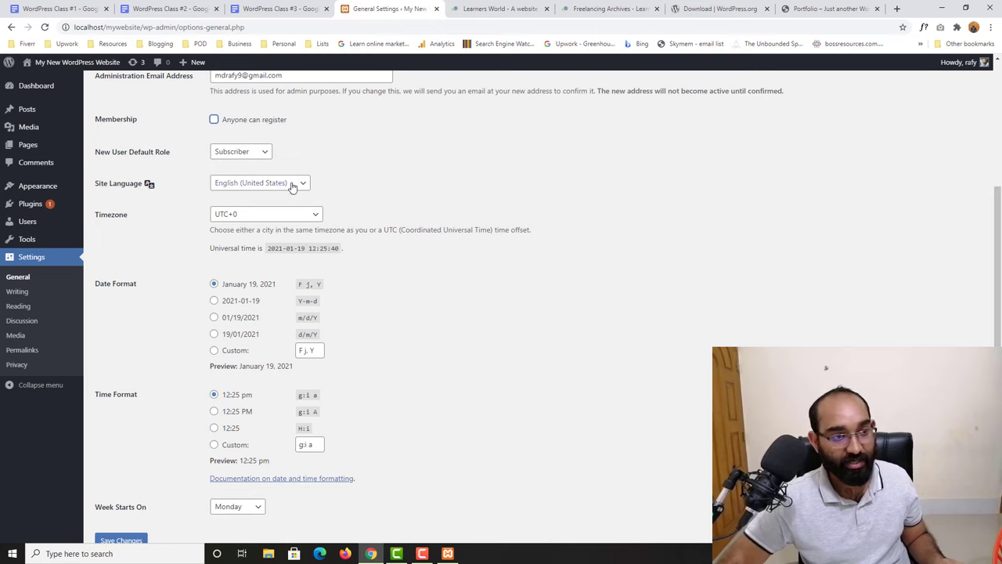
click(247, 219)
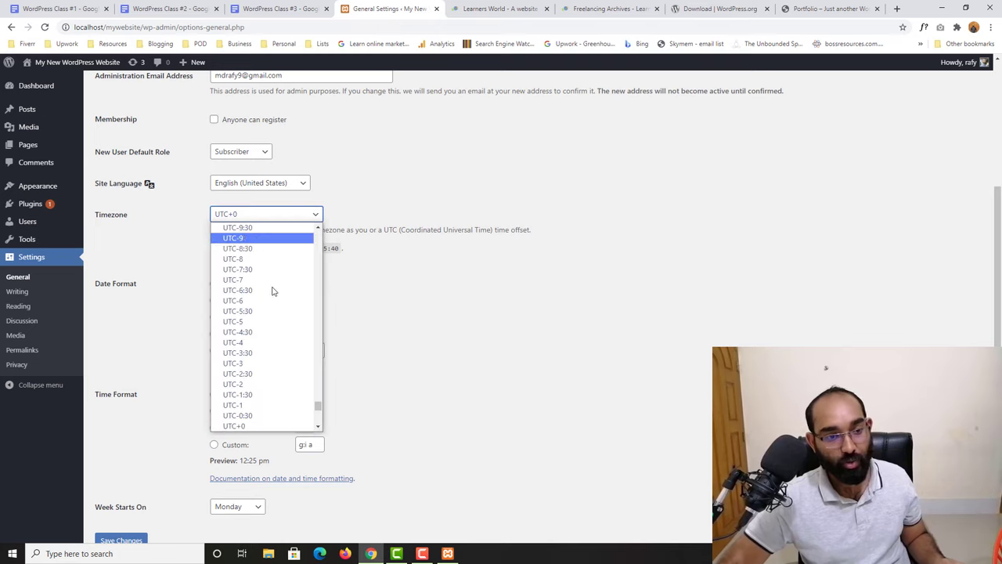
scroll(274, 298, up, 10)
scroll(295, 325, down, 10)
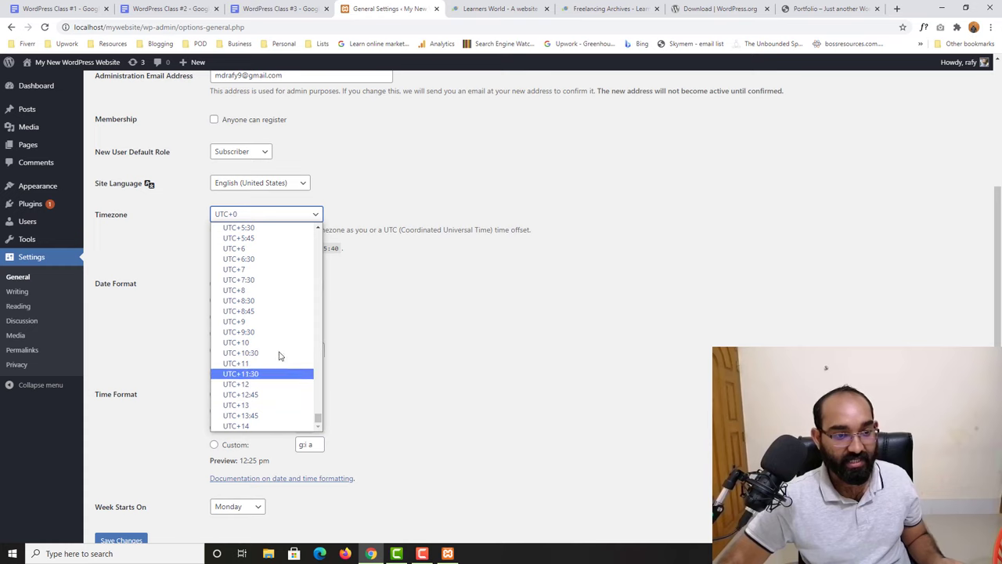
click(274, 249)
- Try the Y-m-d and d/m/Y date formats, and restore the F j, Y format
scroll(378, 253, down, 1)
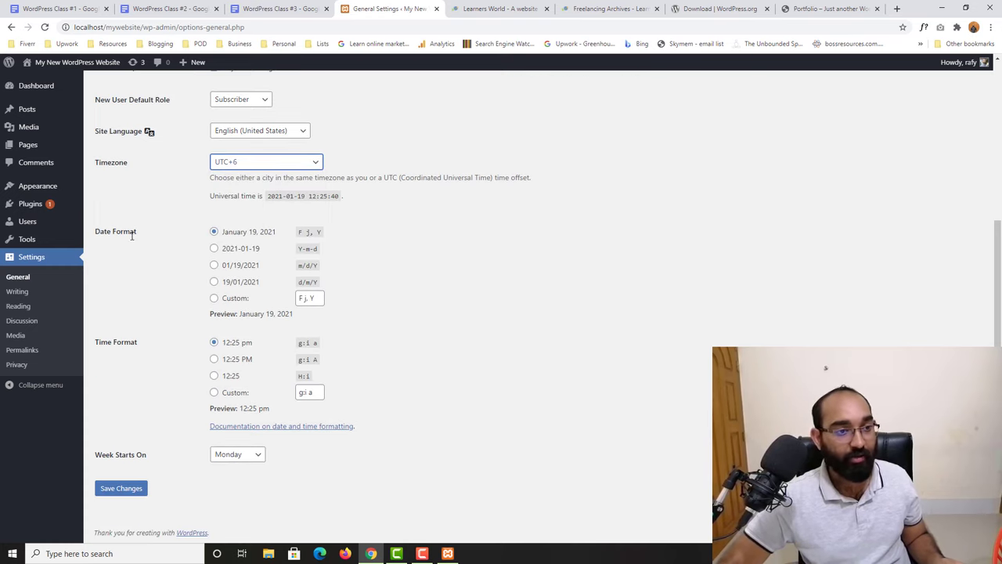
click(214, 248)
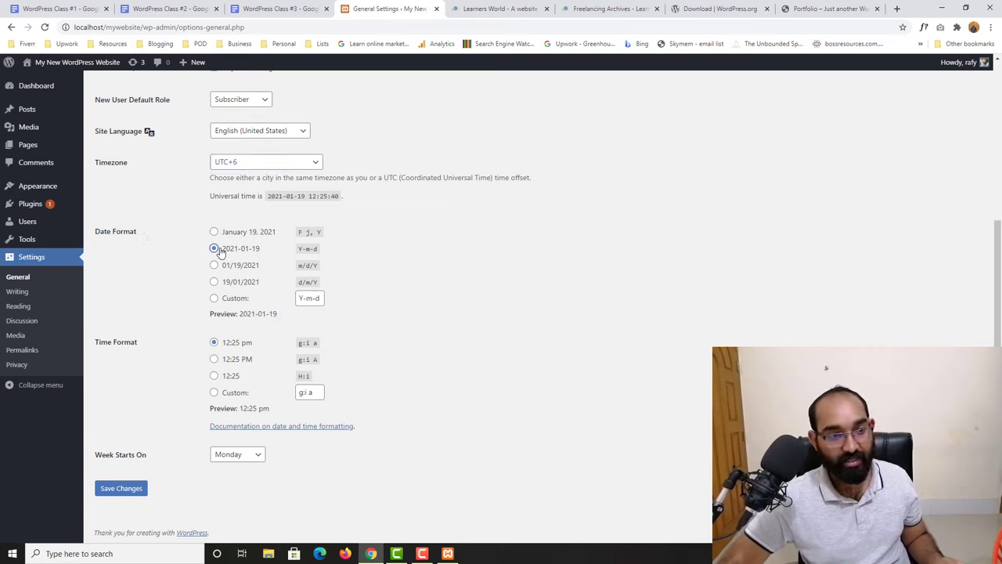
click(214, 282)
click(214, 248)
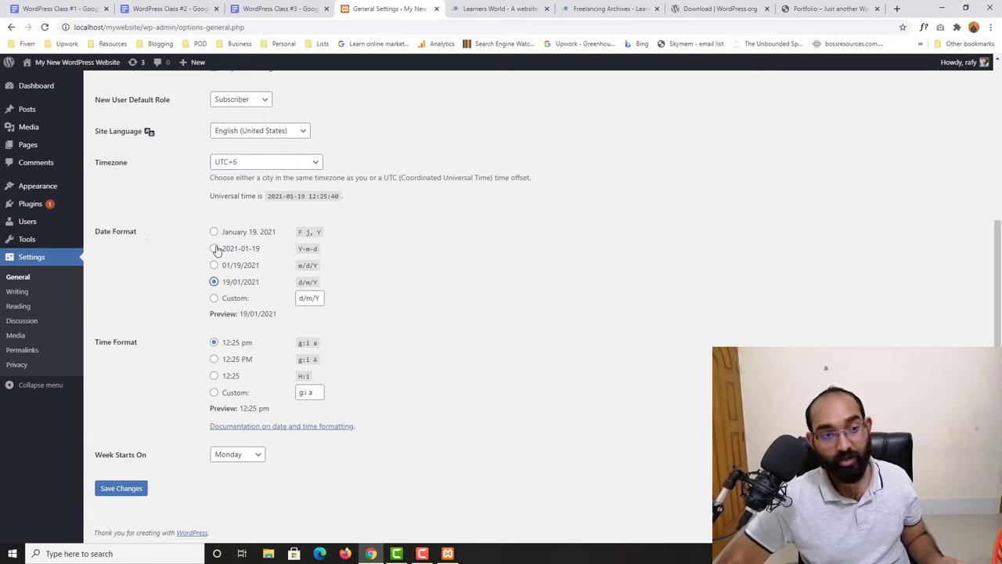
click(214, 232)
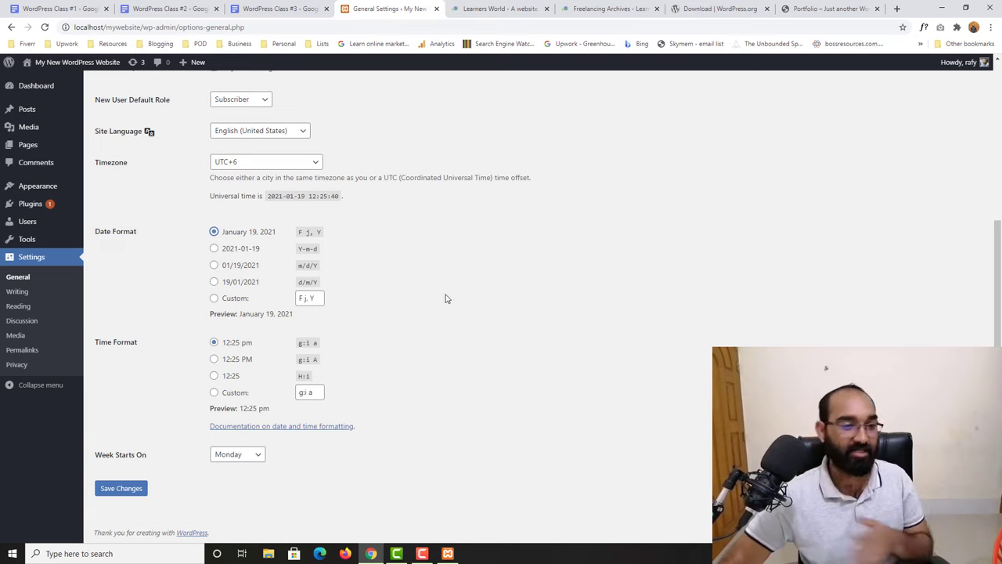
- Set the week to start on Sunday, save the general settings, and review the updated page
click(227, 457)
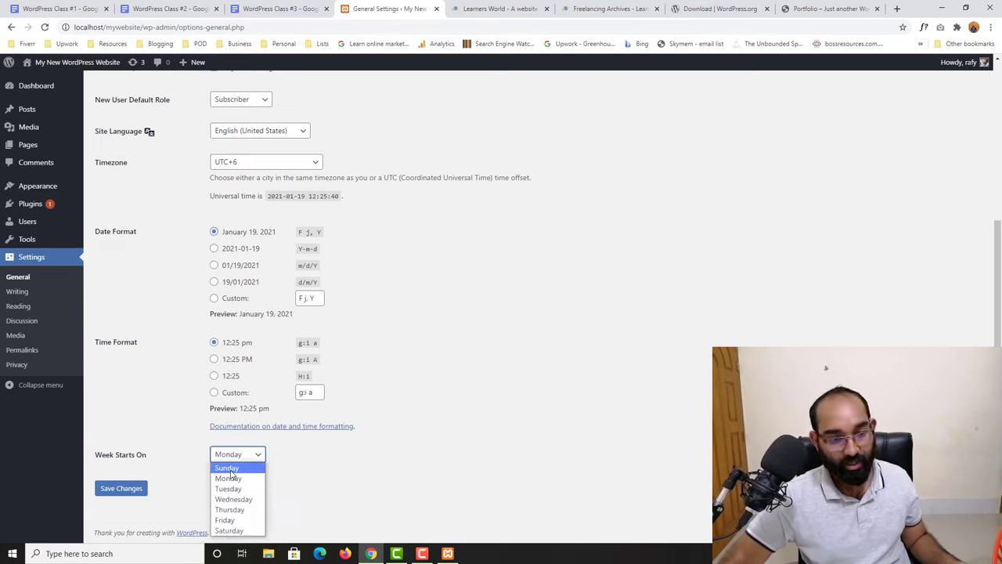
click(226, 468)
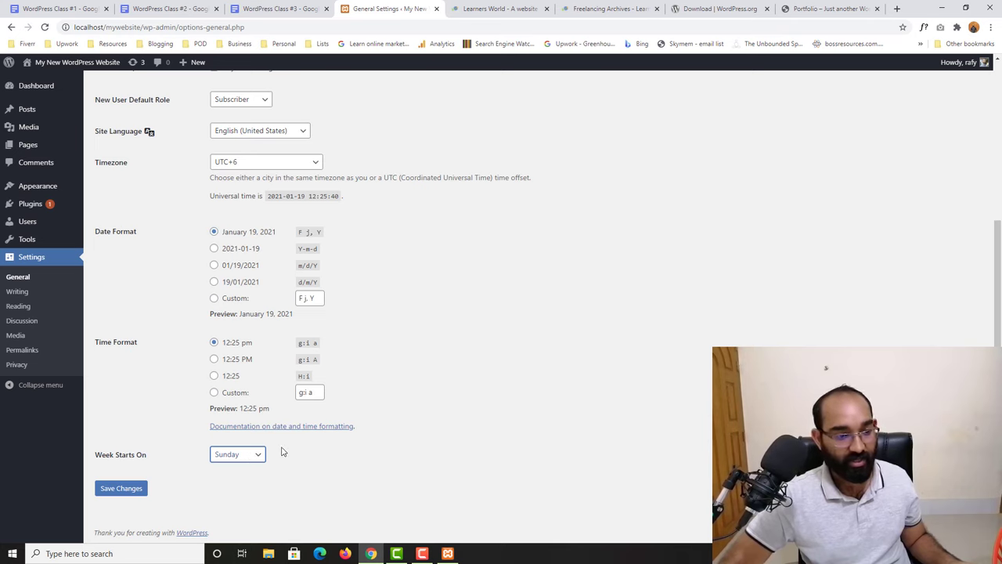
click(130, 488)
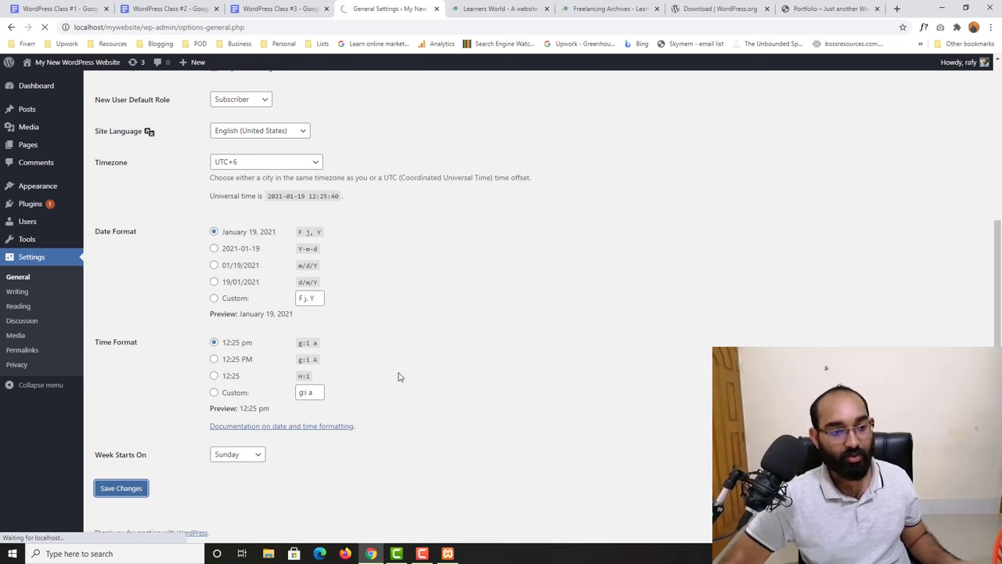
scroll(149, 407, down, 5)
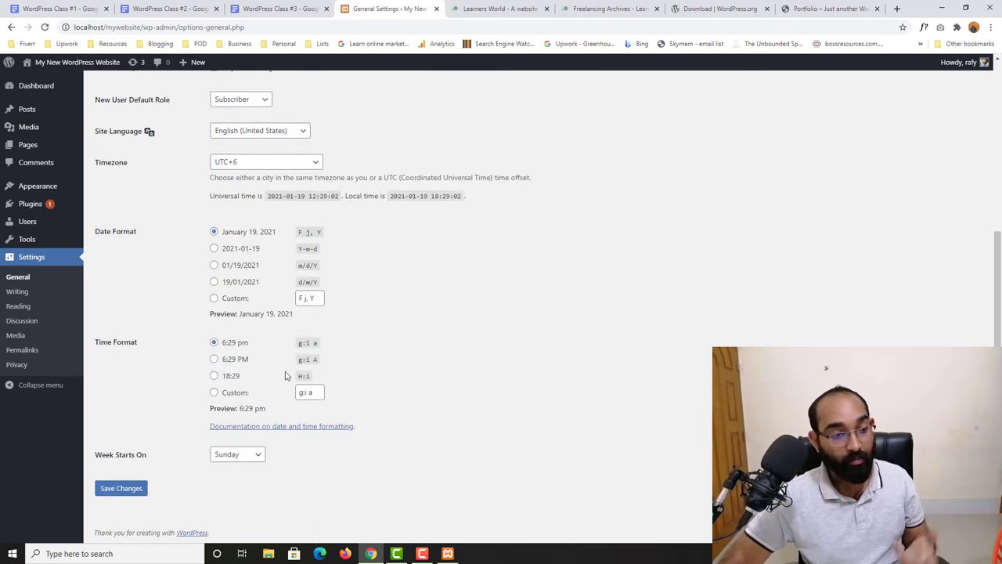
scroll(420, 271, up, 4)
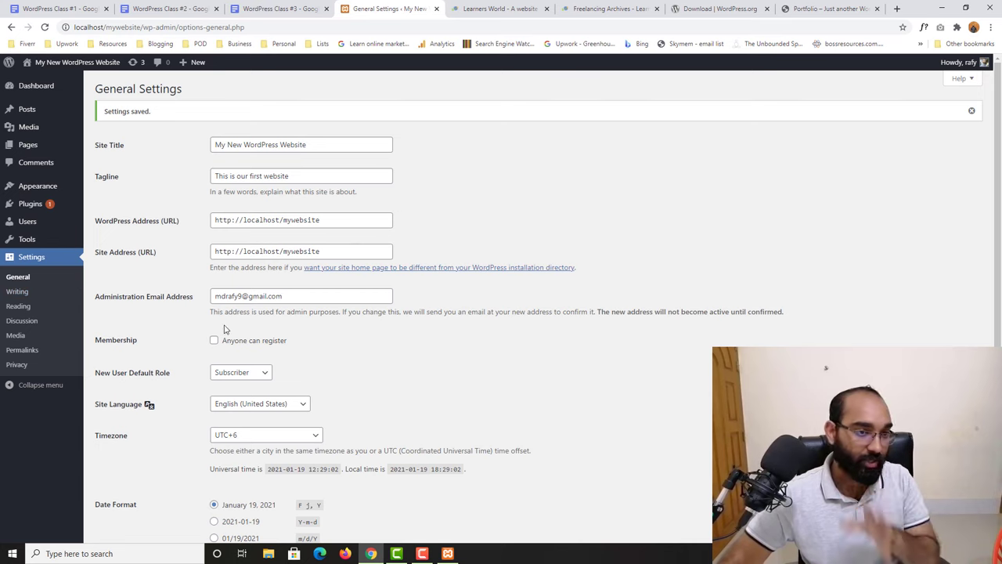
- Open the Writing settings and check the choices for the default post category, keeping Uncategorized
click(18, 291)
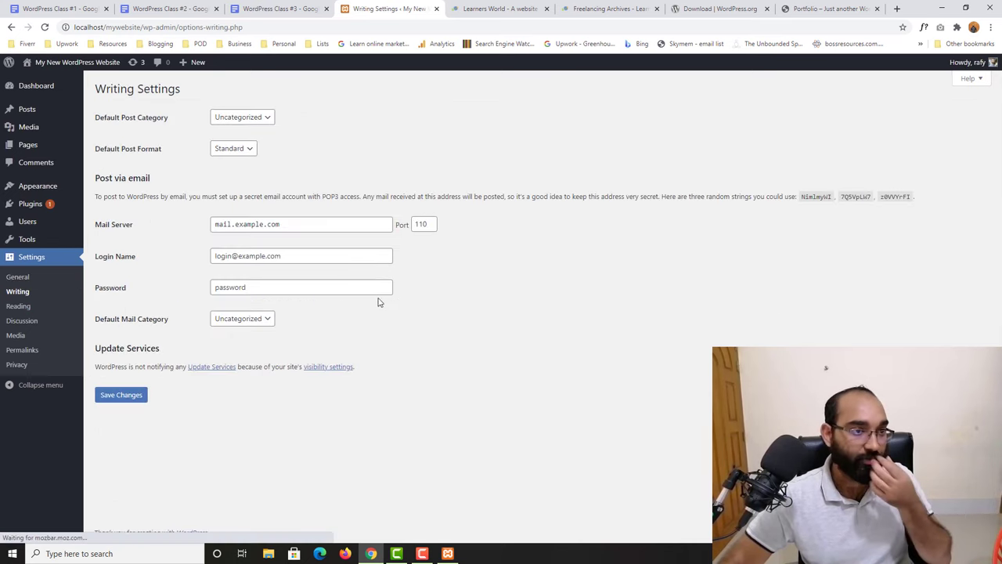
click(229, 118)
click(228, 130)
click(232, 119)
click(239, 130)
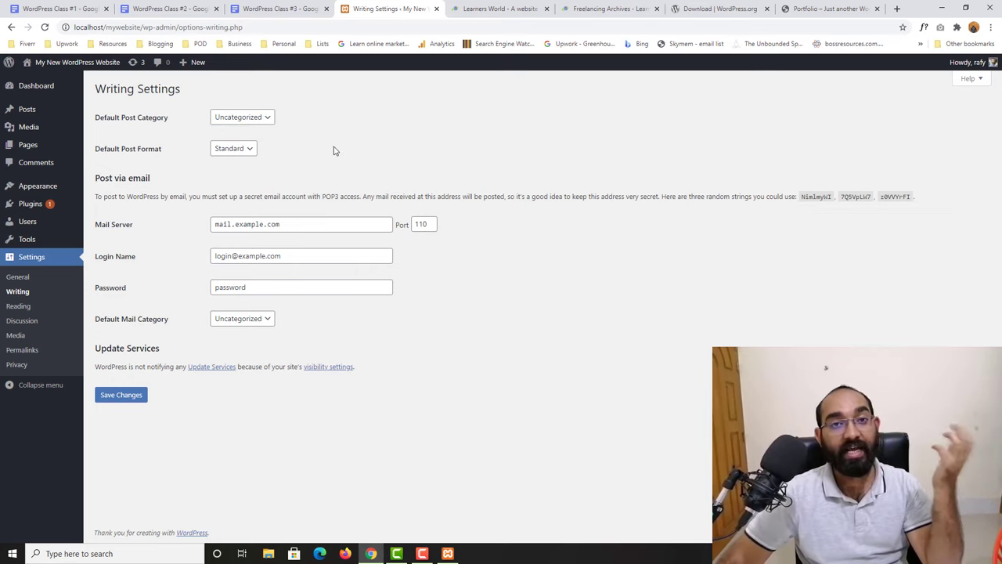
- Open the Email Marketing with MailChimp post on the Learners World site and look through it down to its tags
click(479, 8)
scroll(283, 330, up, 2)
scroll(282, 329, down, 1)
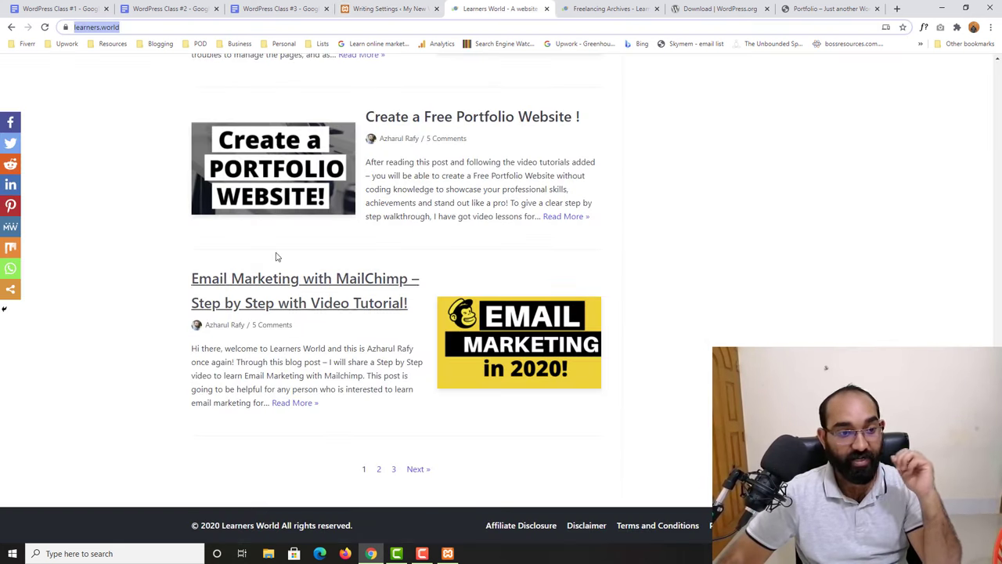
click(271, 286)
scroll(172, 287, up, 2)
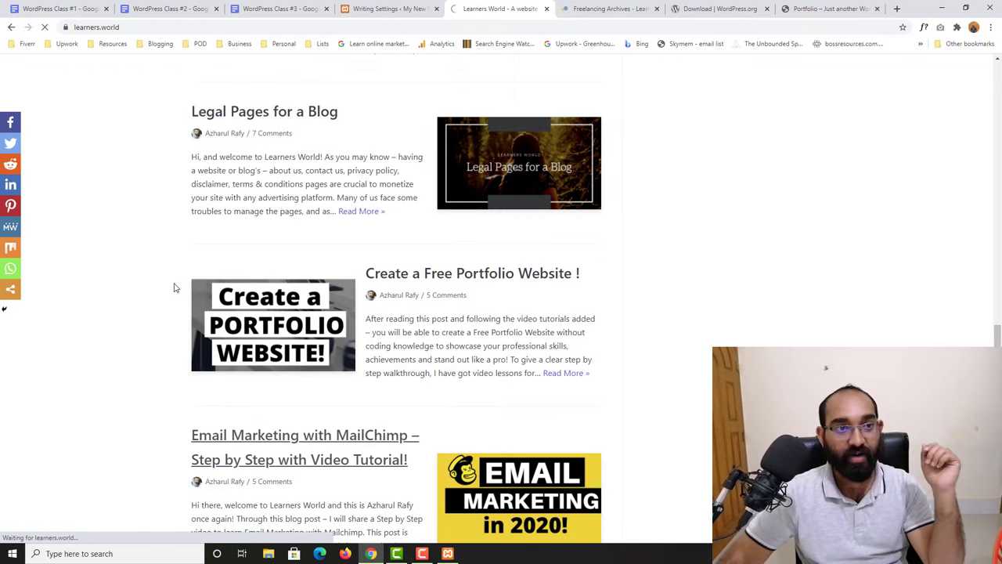
scroll(176, 280, down, 2)
scroll(176, 278, up, 1)
scroll(175, 277, down, 15)
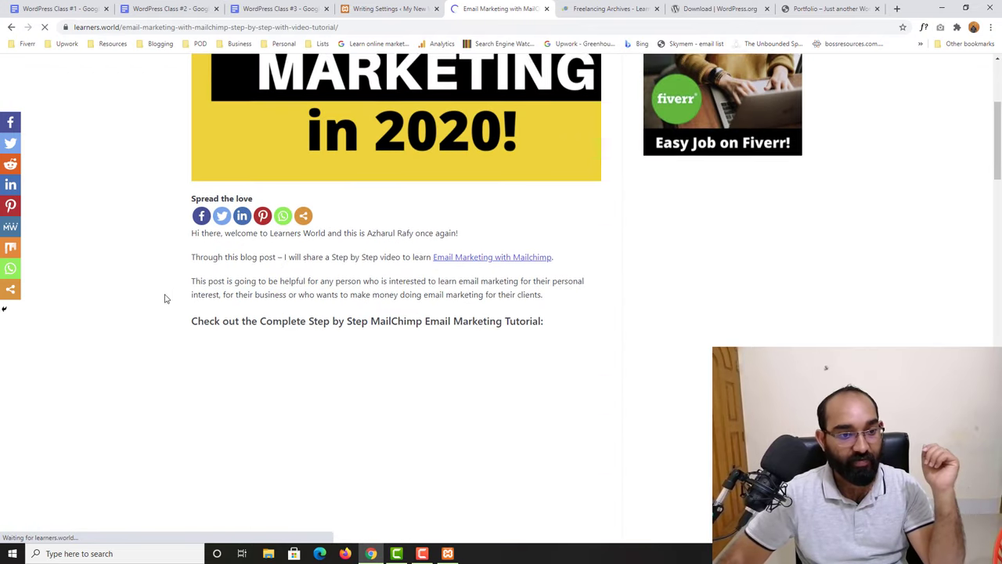
scroll(154, 360, down, 3)
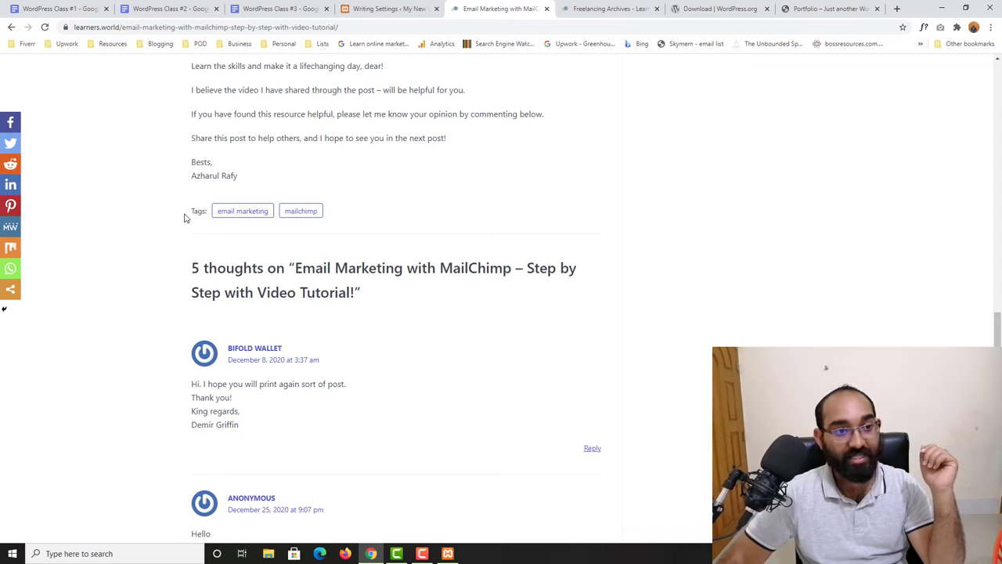
- Follow the post's mailchimp tag and look back over the article while the tag page loads
click(307, 213)
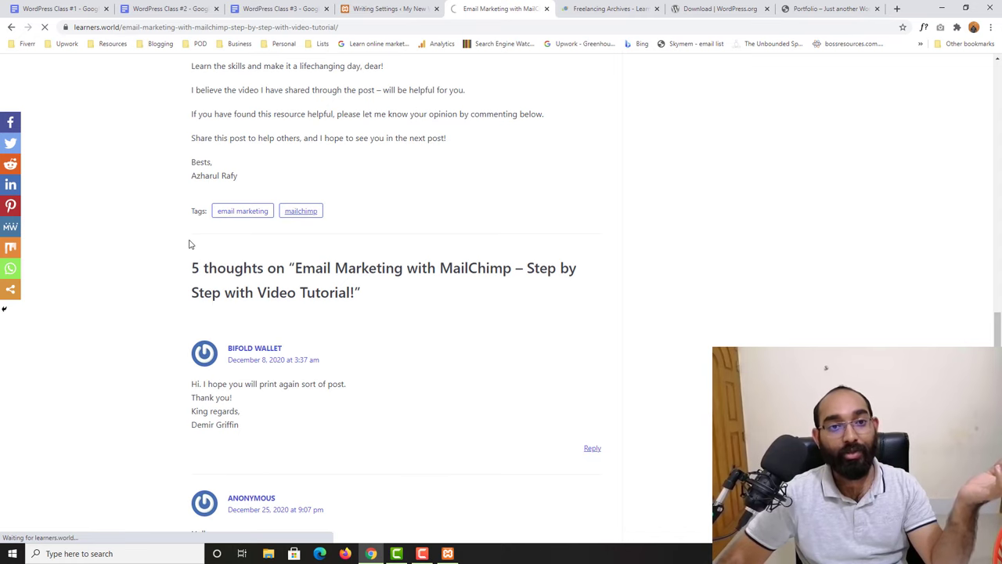
scroll(444, 171, up, 20)
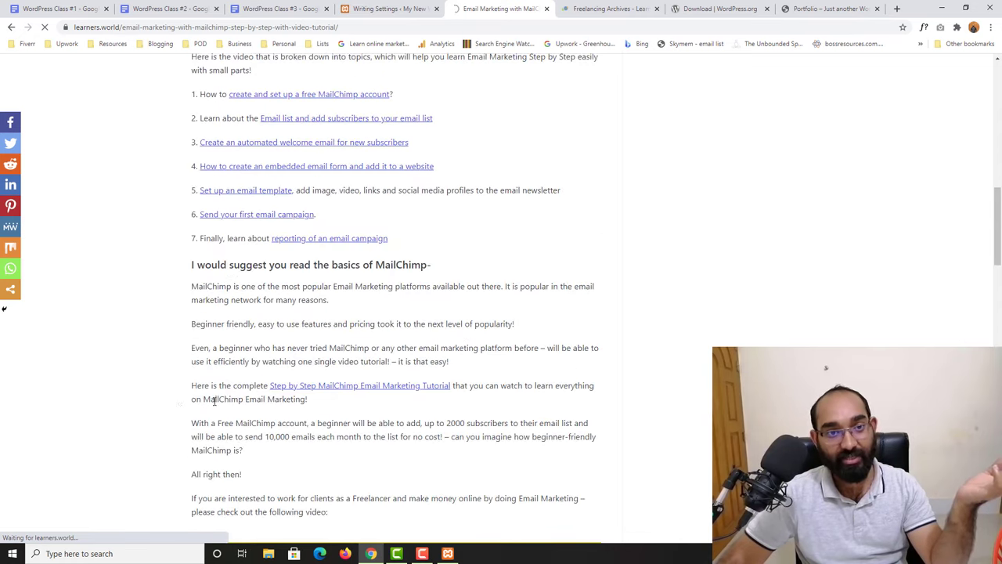
scroll(542, 312, up, 4)
scroll(145, 356, down, 12)
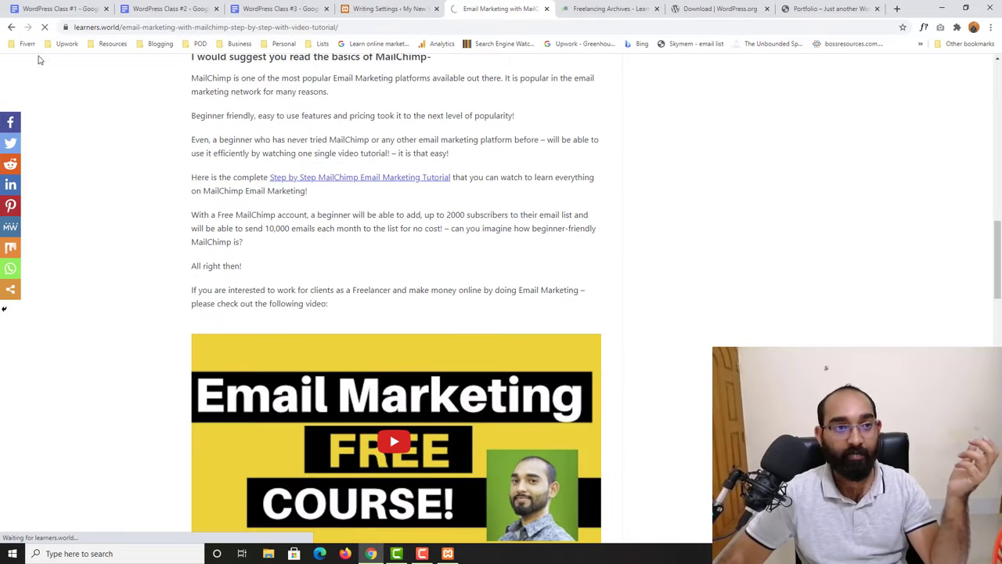
- Return to the Writing settings and review the default post format choices, keeping Standard
click(407, 9)
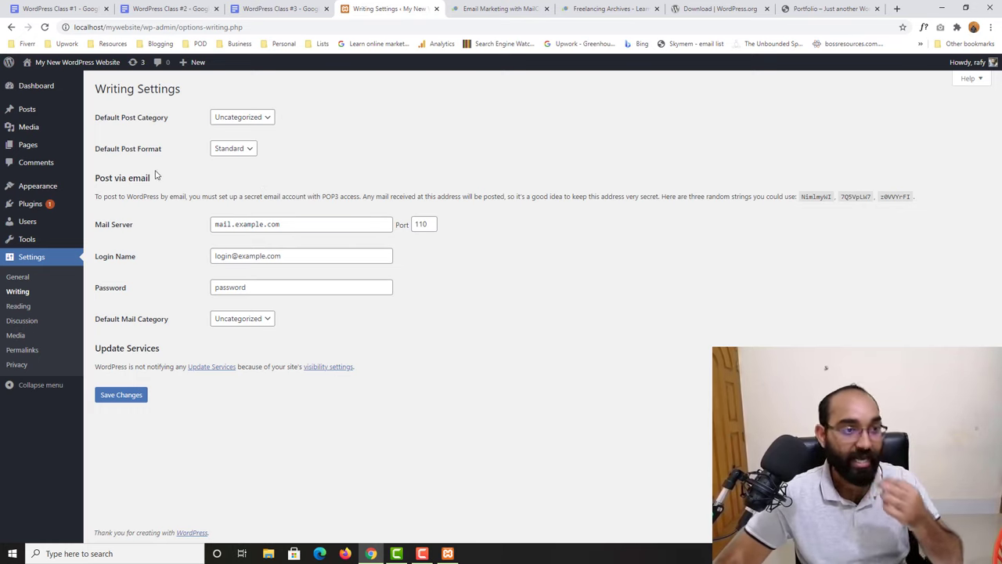
click(236, 148)
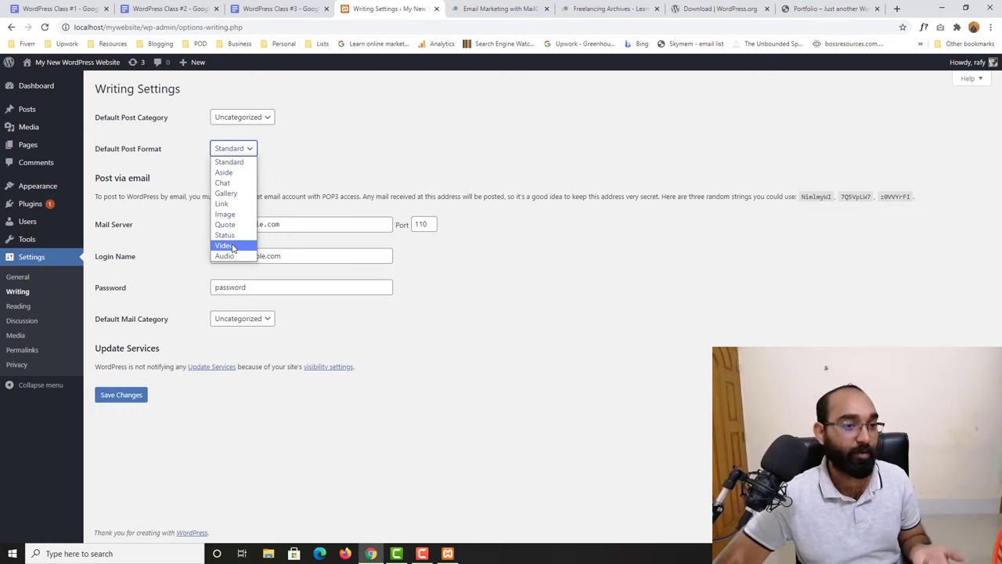
click(235, 166)
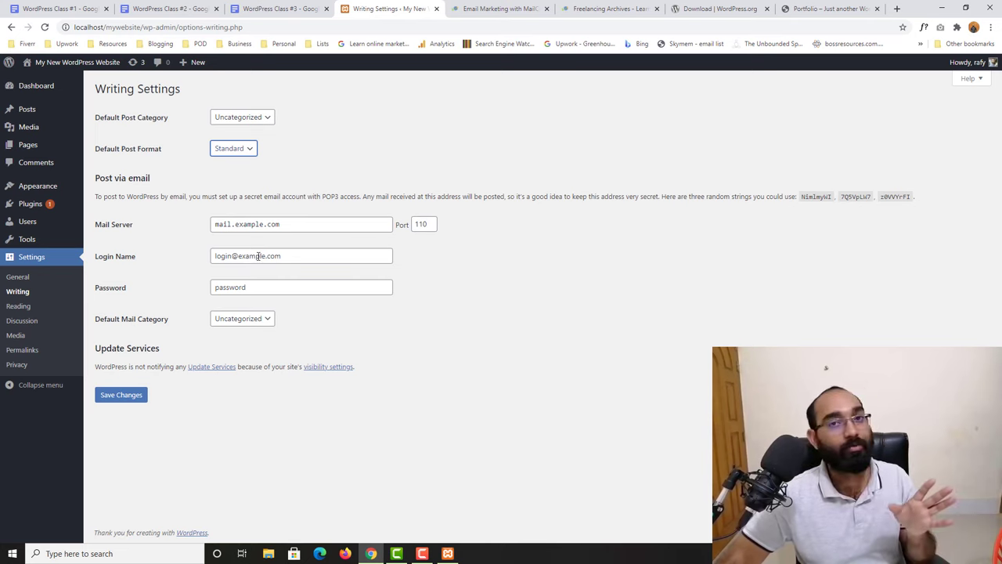
- Open the Reading settings, and view the local website's homepage in a new tab
click(30, 308)
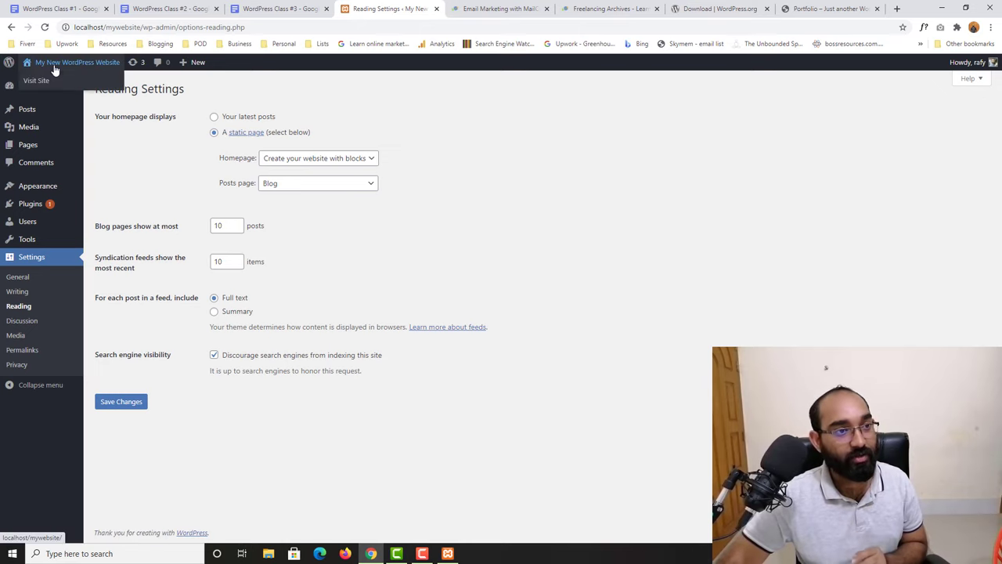
right_click(50, 80)
click(96, 91)
click(443, 6)
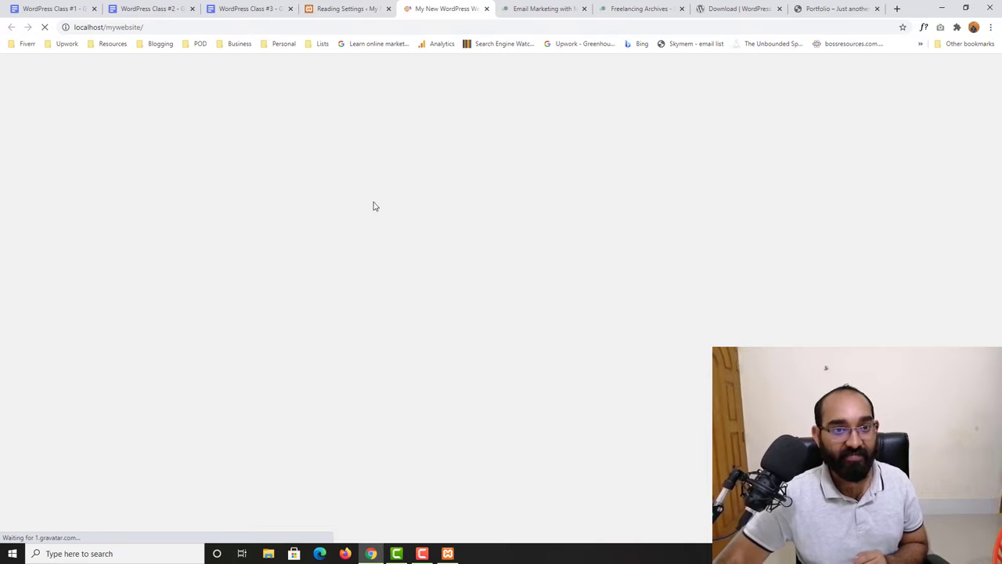
- Look over the local website's homepage and open the Learners World homepage at learners.world for comparison
scroll(197, 441, down, 5)
scroll(197, 441, up, 4)
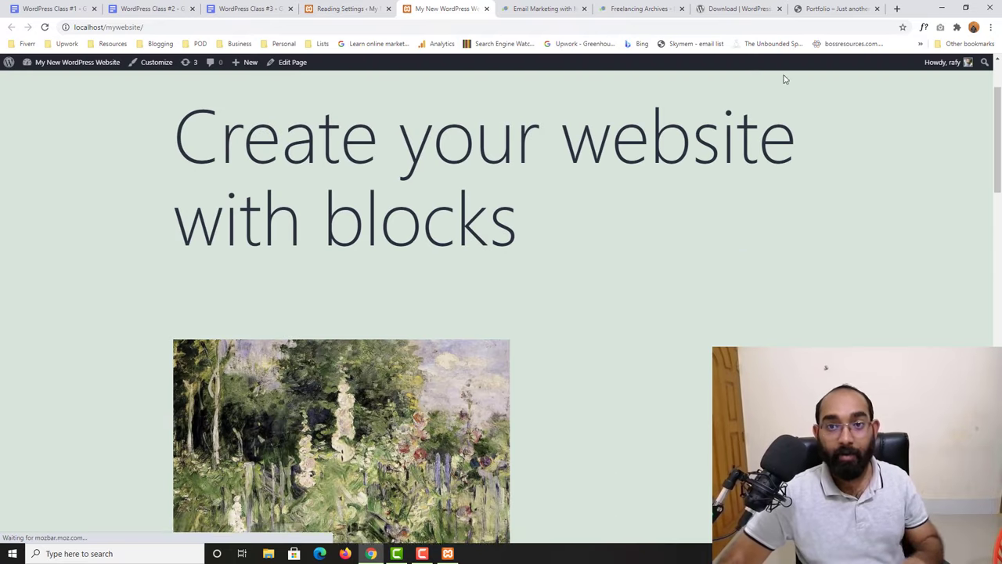
click(638, 7)
click(544, 9)
scroll(352, 195, up, 7)
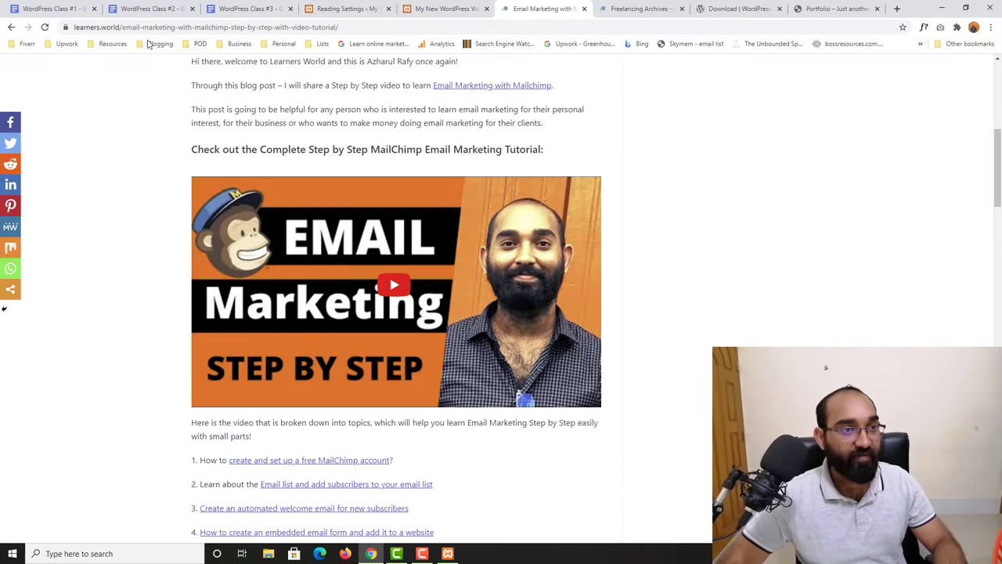
drag(121, 26, 339, 27)
key(BackSpace)
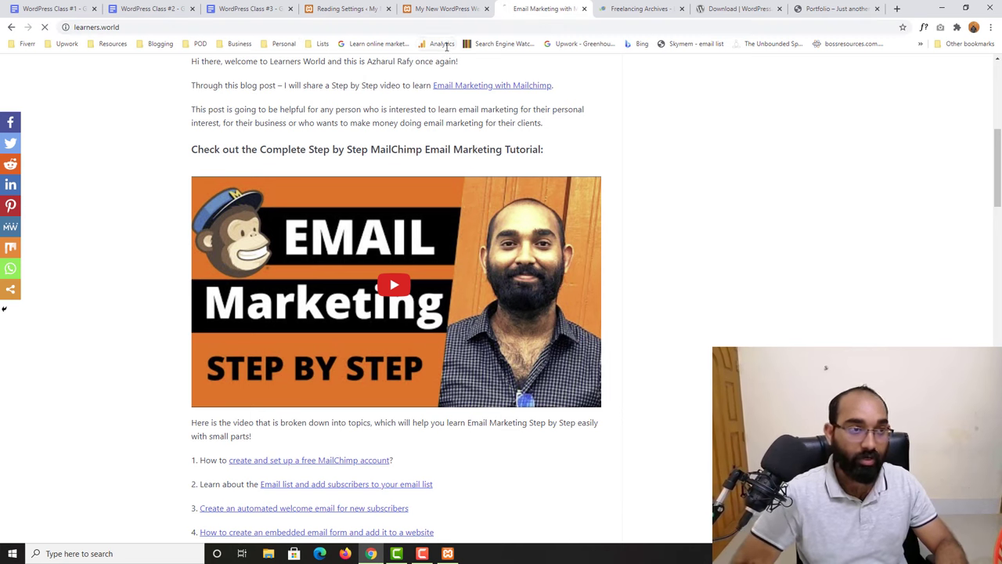
key(Return)
scroll(302, 188, up, 4)
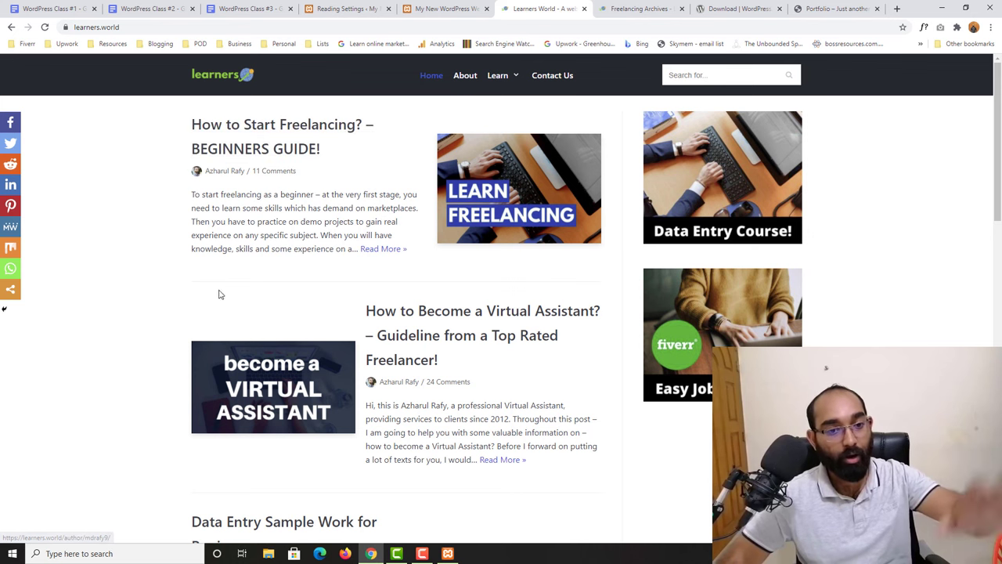
- Look through the blog posts on the Learners World homepage down to the page numbers and back up
scroll(291, 409, down, 5)
scroll(294, 412, down, 8)
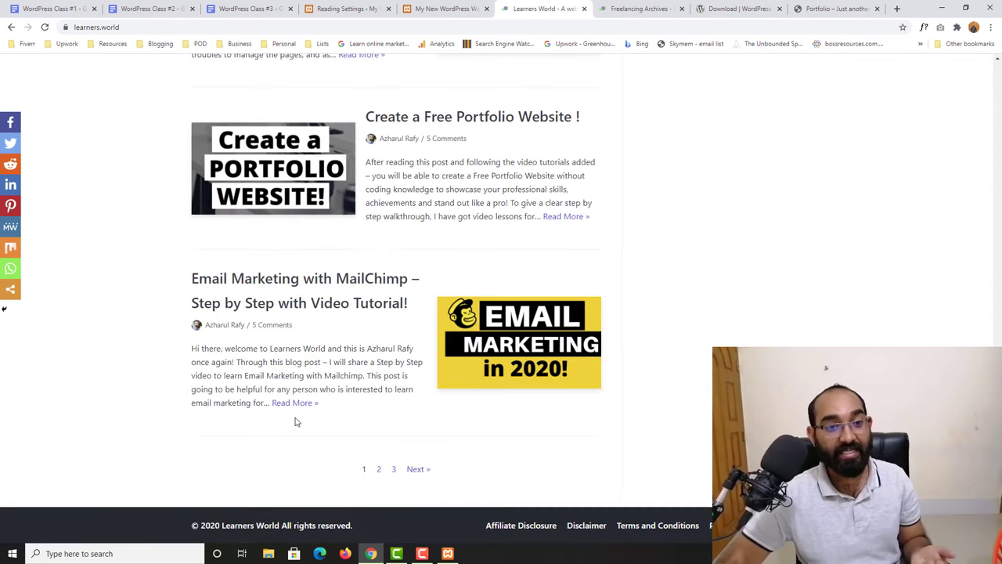
scroll(373, 342, up, 5)
scroll(372, 342, up, 10)
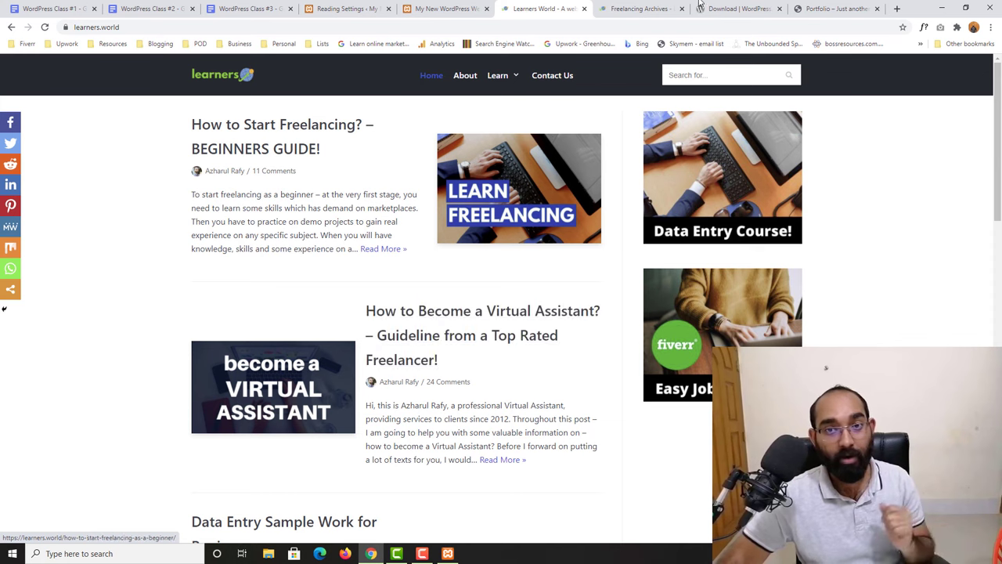
- Load the freelancer's personal portfolio website in the Freelancing Archives tab and look through its homepage sections
click(647, 10)
click(654, 27)
text(az)
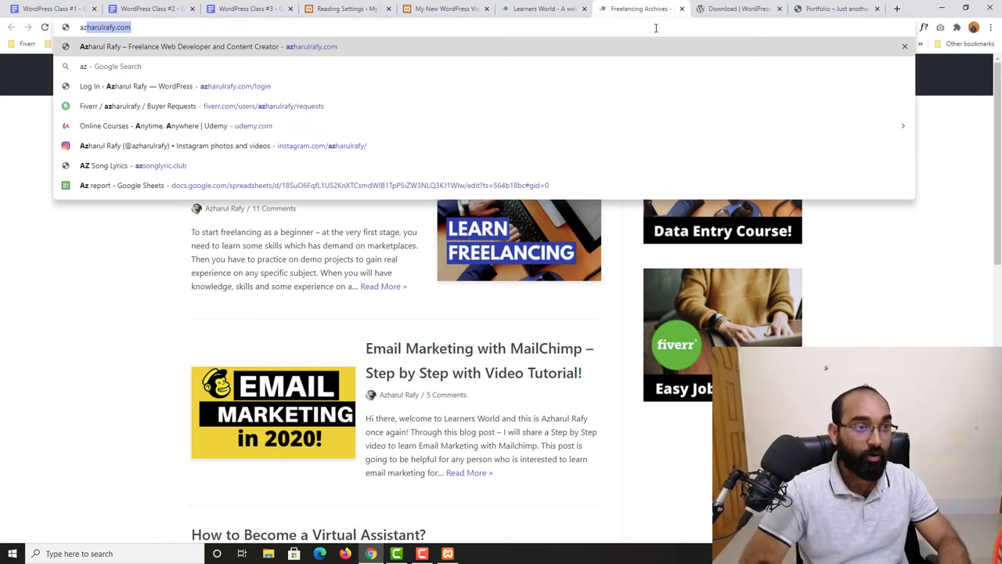
key(Return)
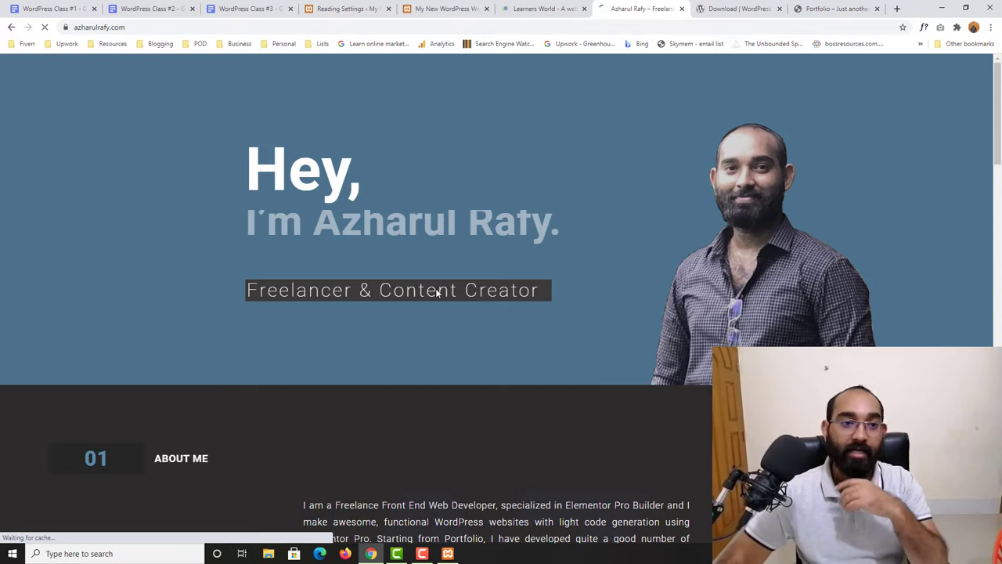
scroll(272, 274, down, 10)
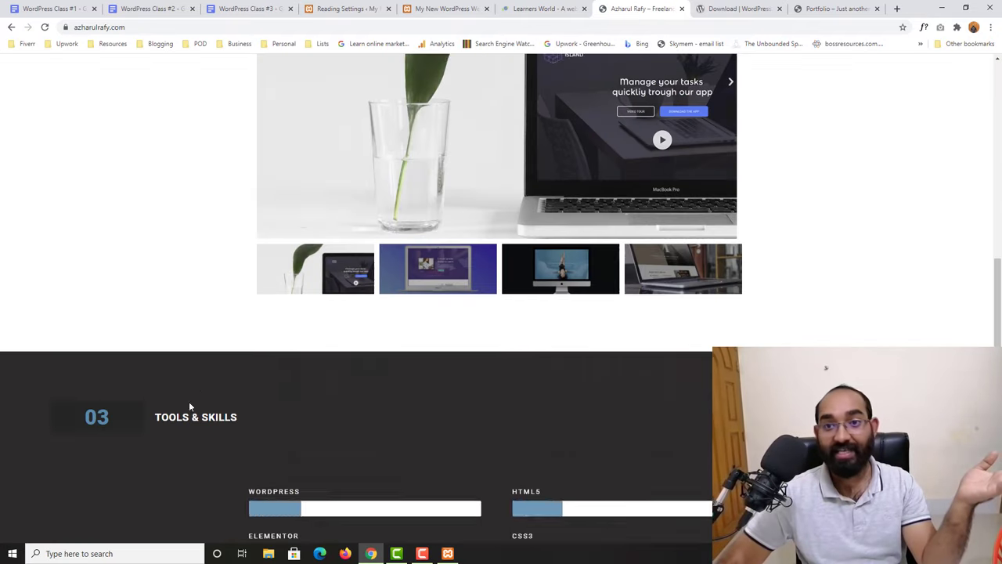
scroll(235, 391, up, 6)
scroll(289, 371, up, 5)
- Compare the homepages of the local website, the personal portfolio and Learners World
click(442, 9)
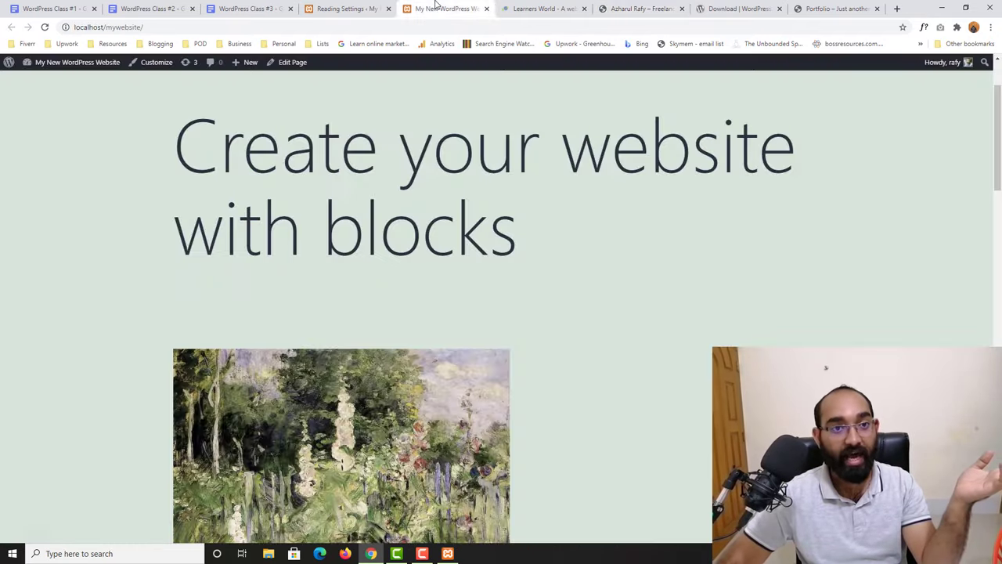
click(344, 9)
click(630, 8)
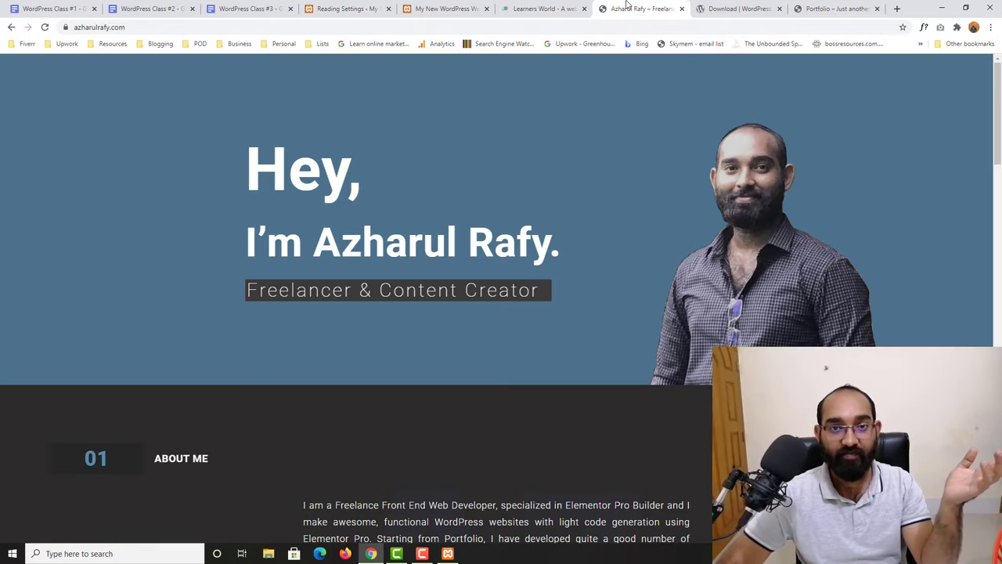
click(564, 6)
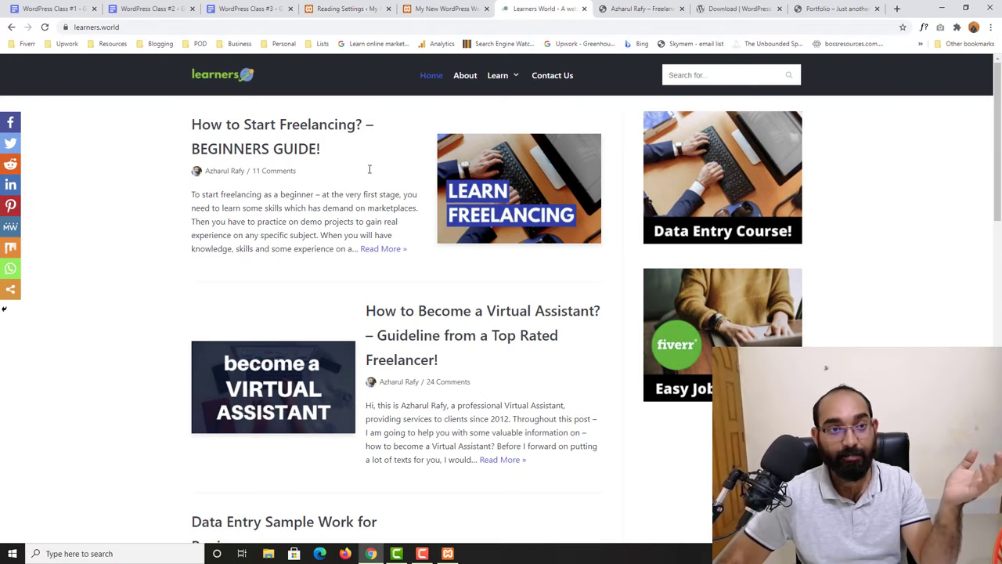
- Return to the Reading settings and review the page choices, keeping Create your website with blocks as homepage and Blog as posts page
click(358, 7)
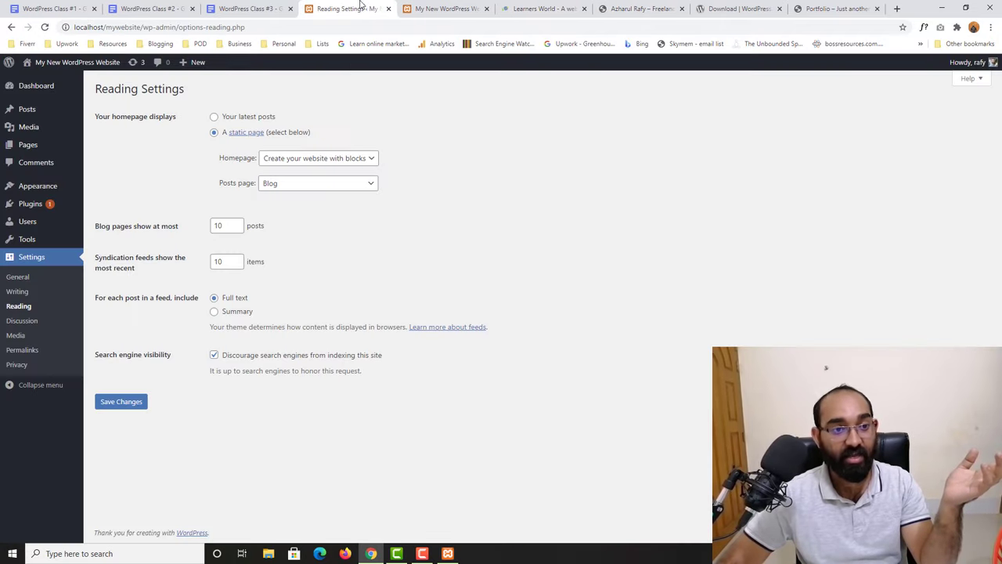
click(307, 161)
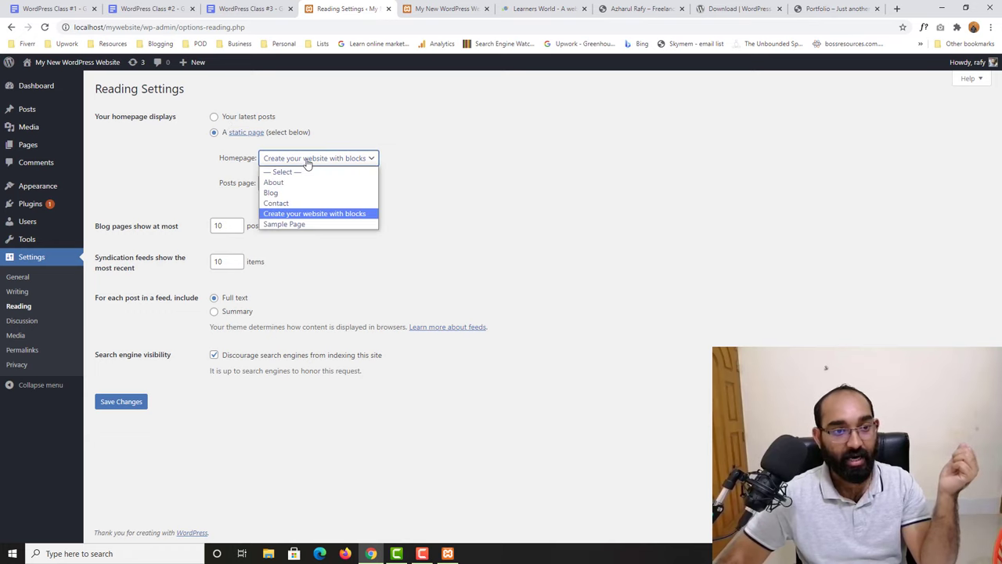
click(340, 216)
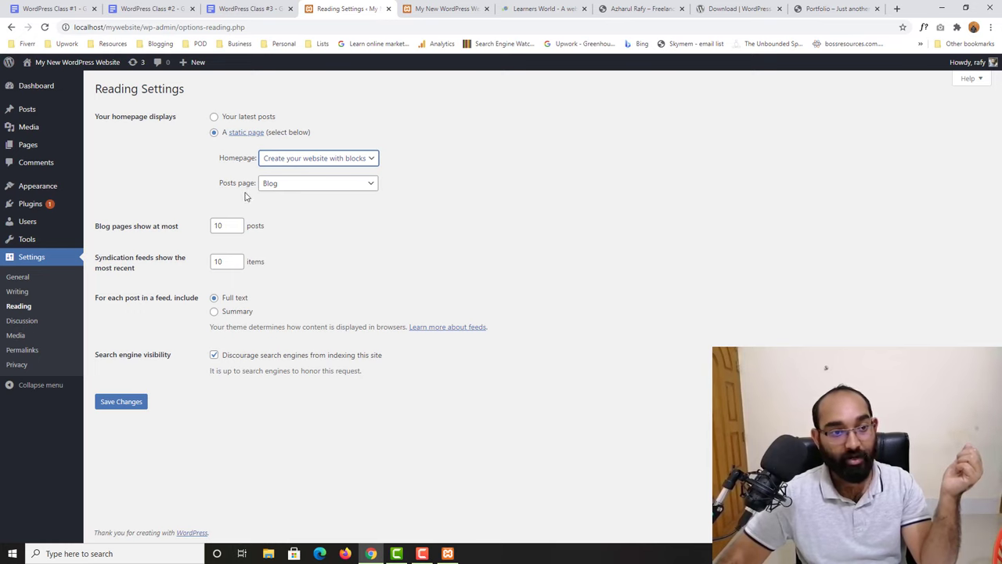
click(302, 188)
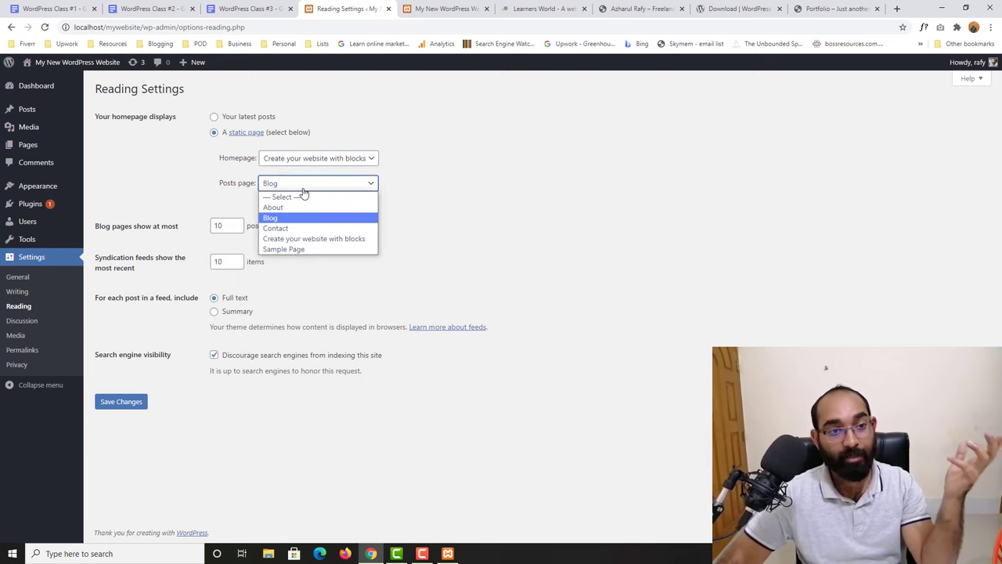
click(330, 219)
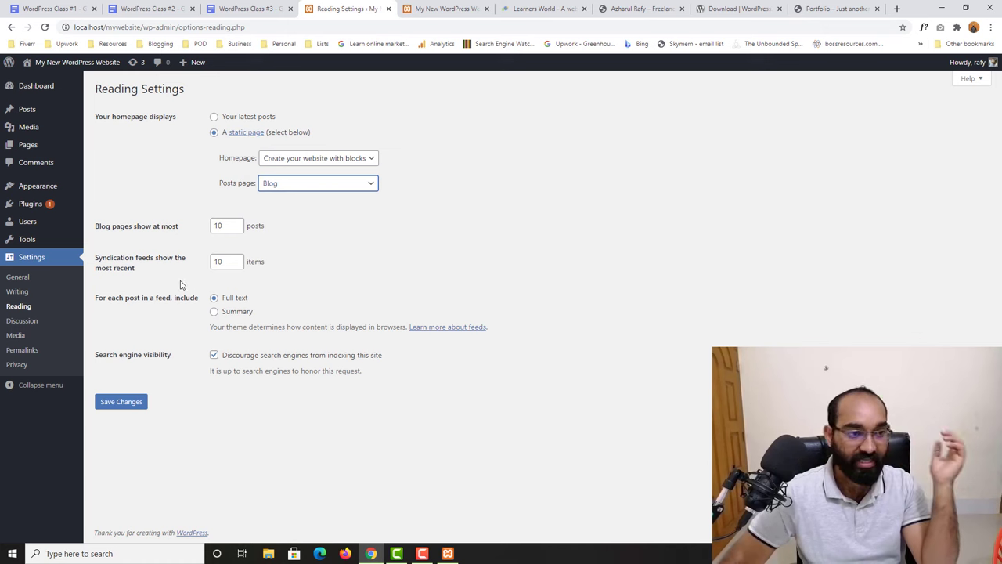
- Point out the limit of posts per blog page and examine the post list on the Learners World homepage as an example
click(221, 225)
click(492, 8)
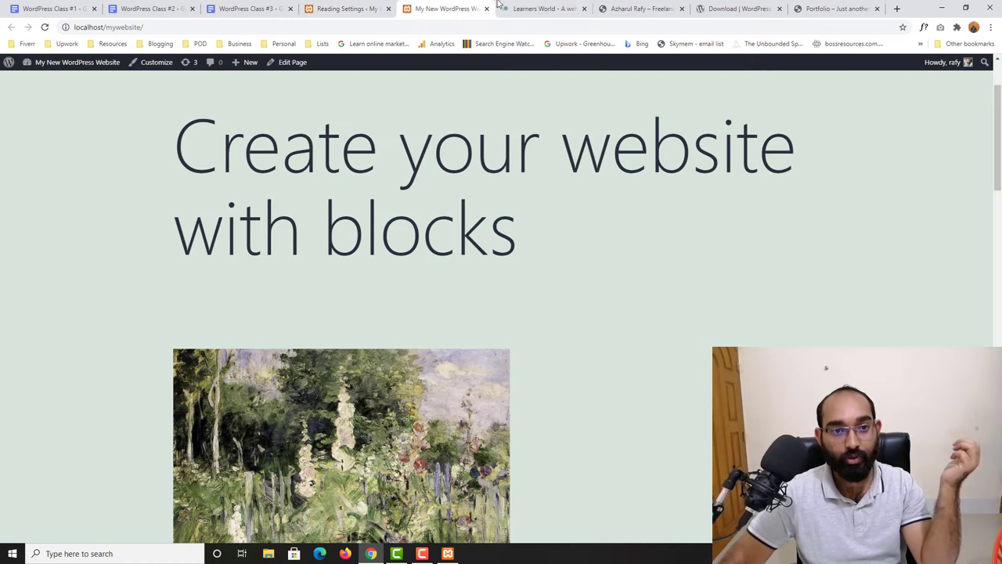
click(523, 7)
scroll(235, 297, down, 5)
scroll(258, 284, up, 5)
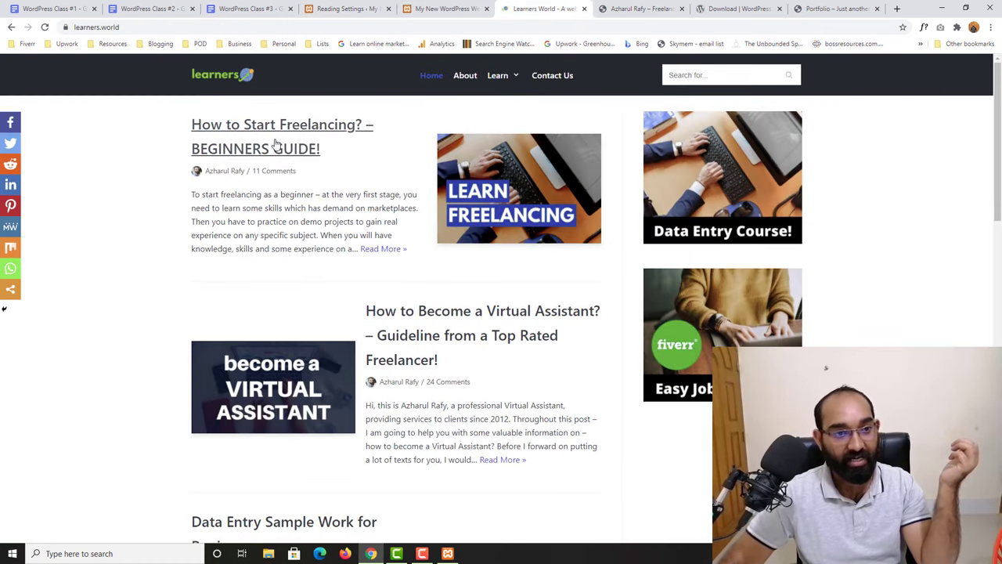
scroll(407, 321, down, 5)
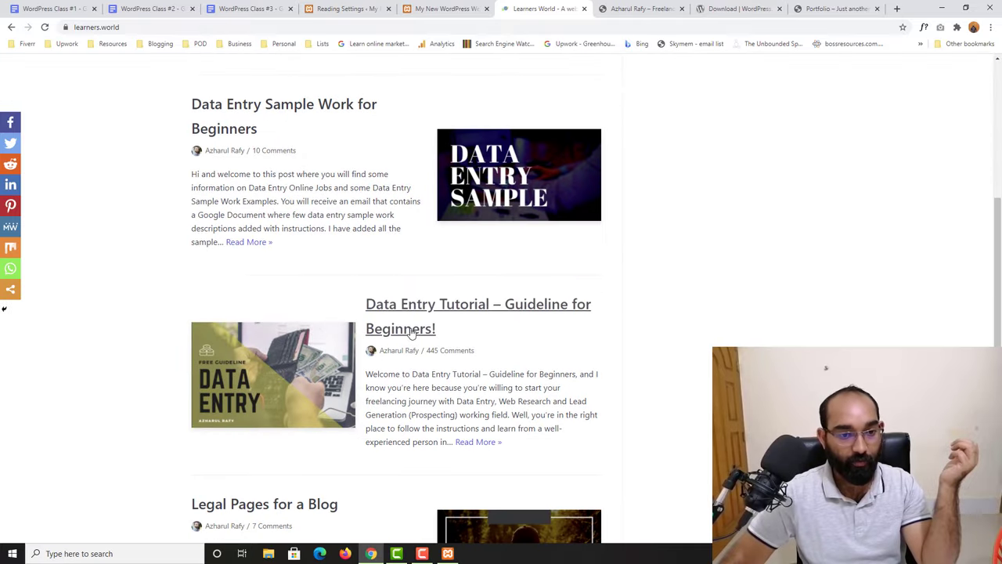
scroll(412, 327, down, 7)
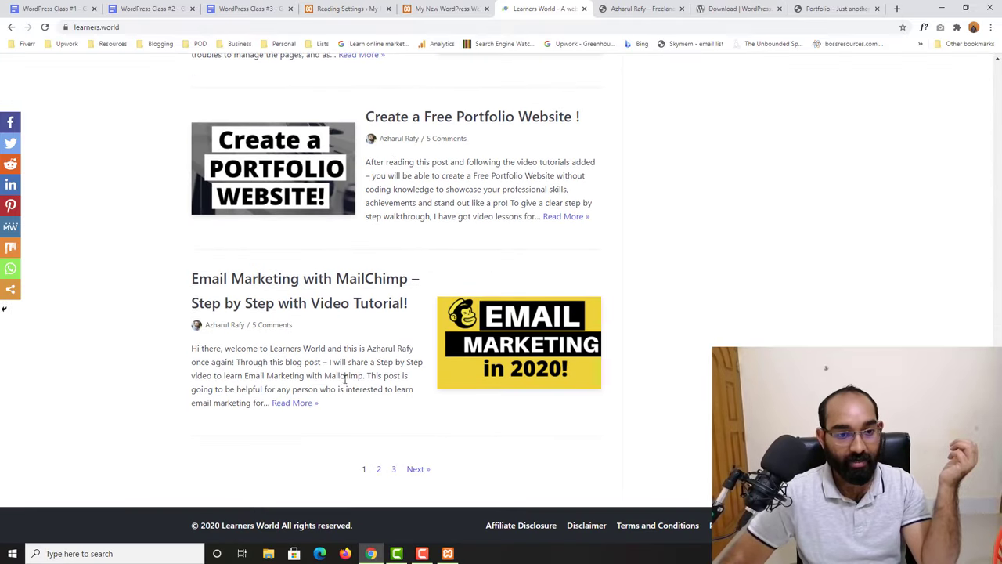
scroll(361, 312, up, 12)
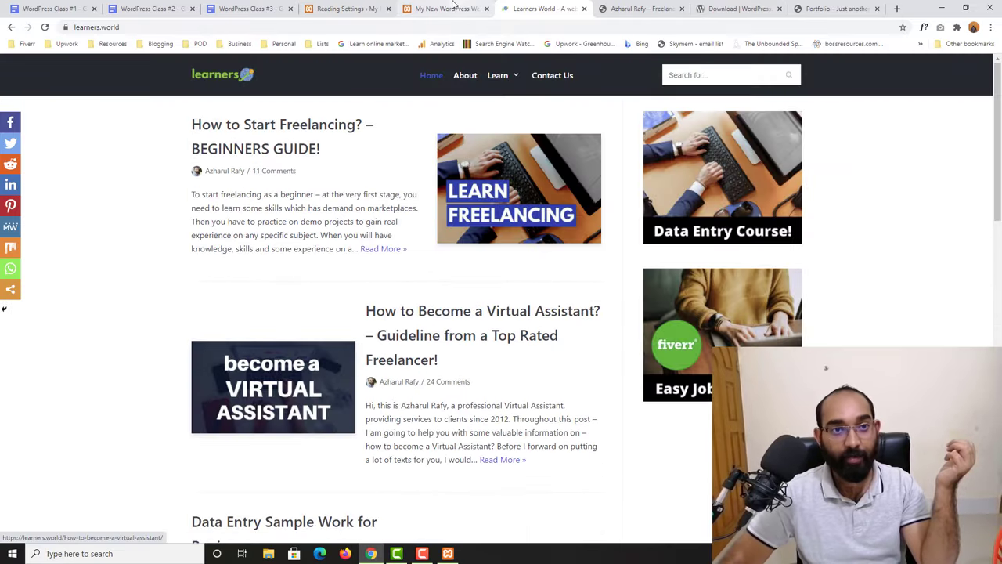
- Return to the Reading settings and save them with search engines discouraged from indexing the site
click(402, 6)
click(344, 9)
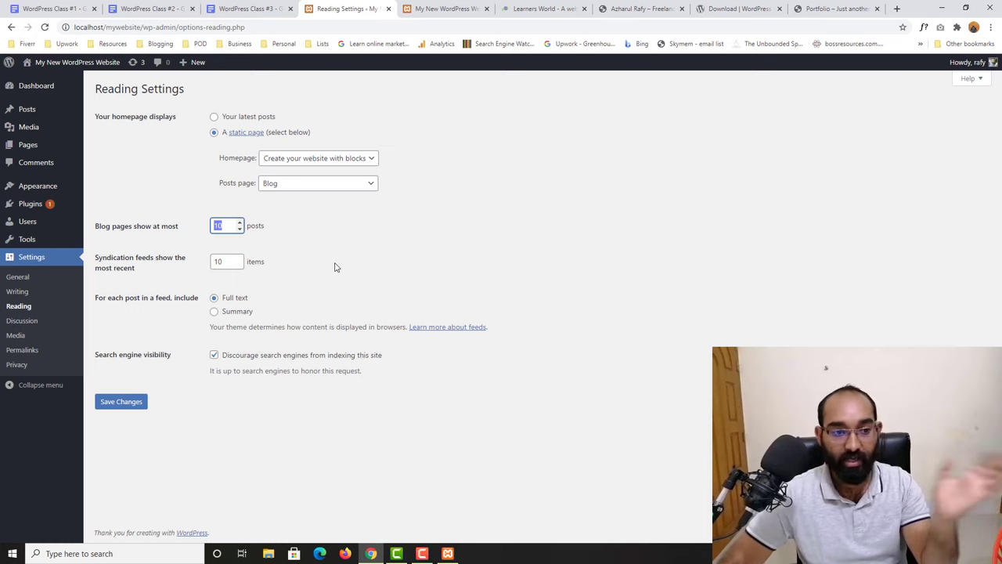
click(215, 356)
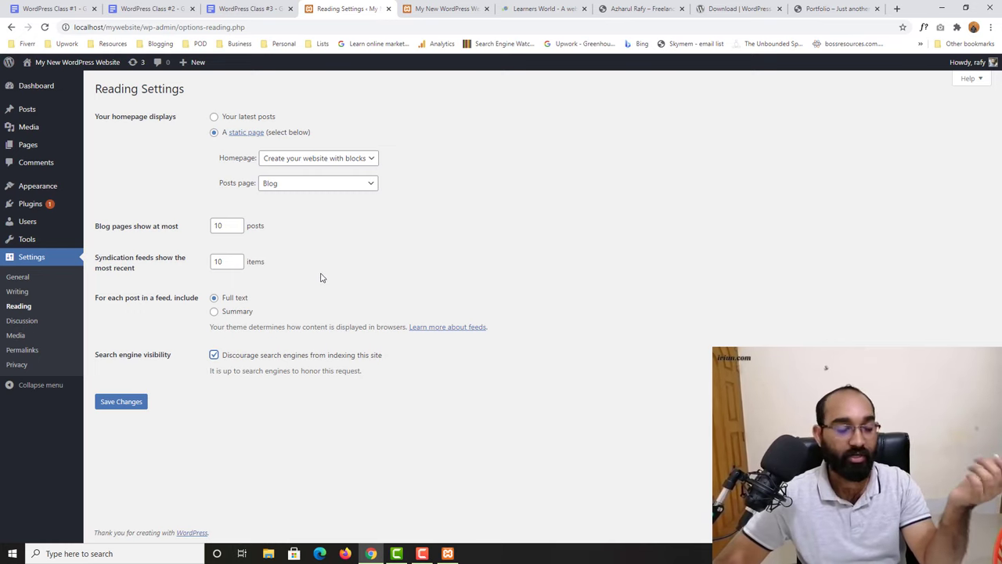
click(122, 408)
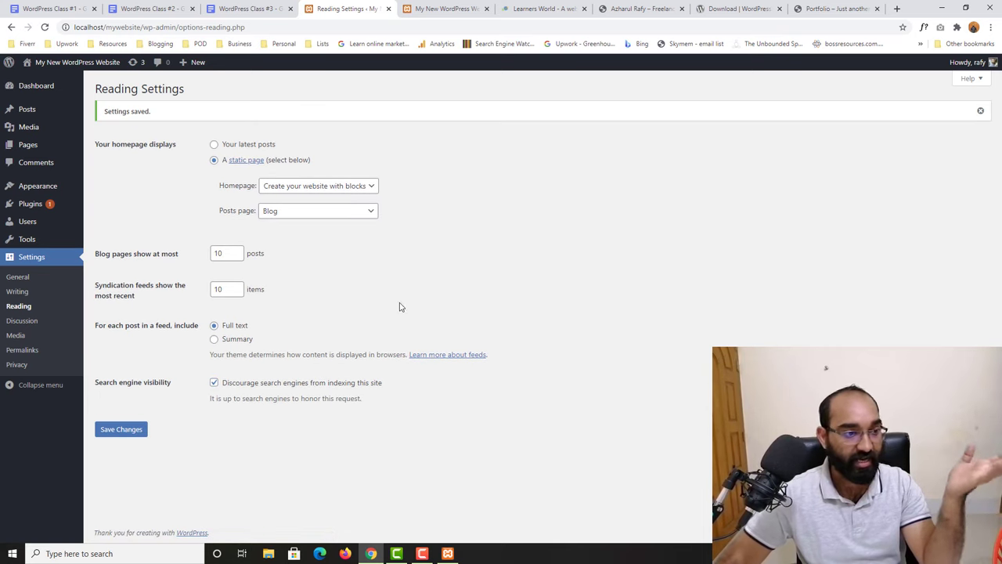
- Open the Discussion settings and review the comment, moderation and avatar options
click(23, 324)
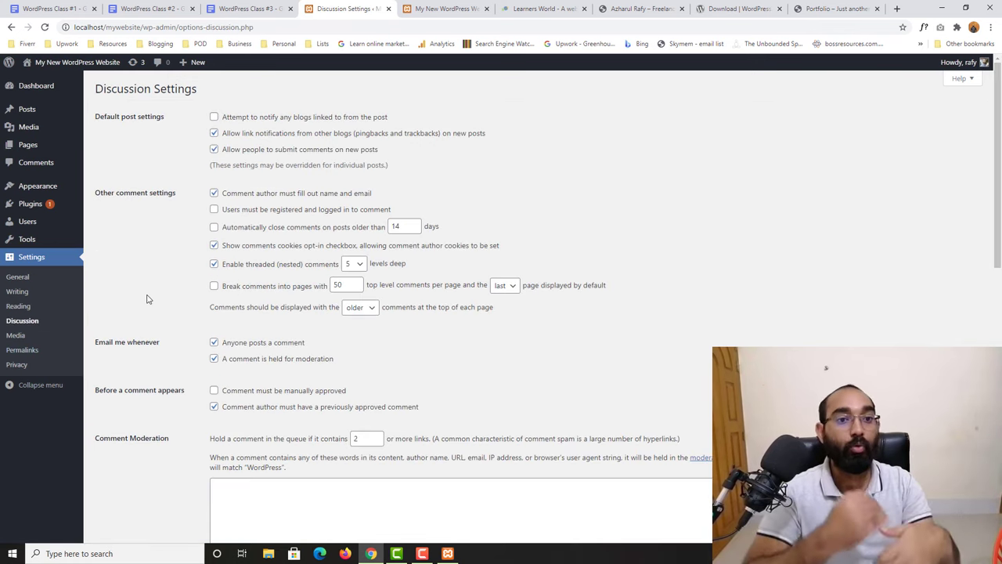
scroll(149, 299, down, 5)
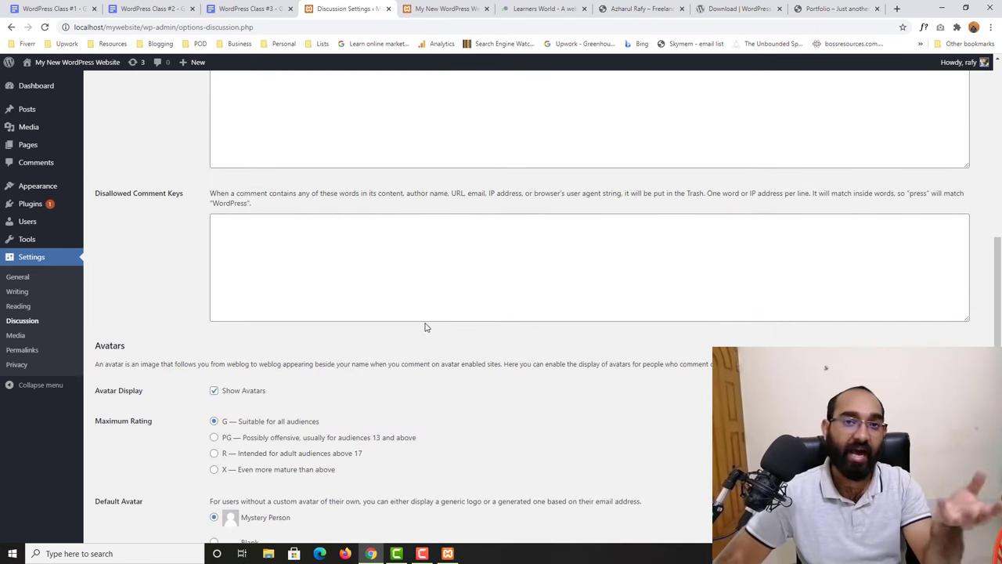
scroll(426, 328, up, 10)
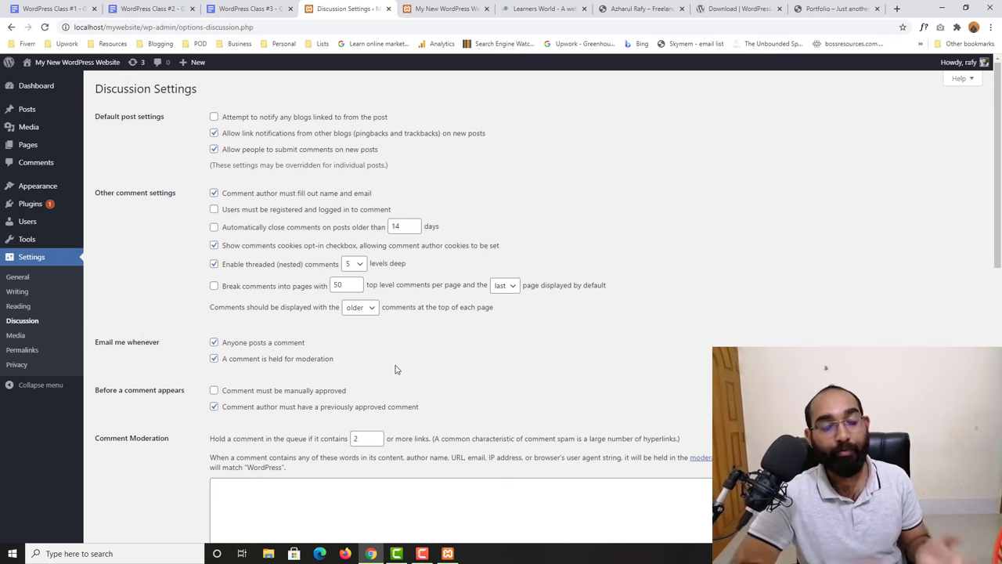
scroll(395, 369, down, 4)
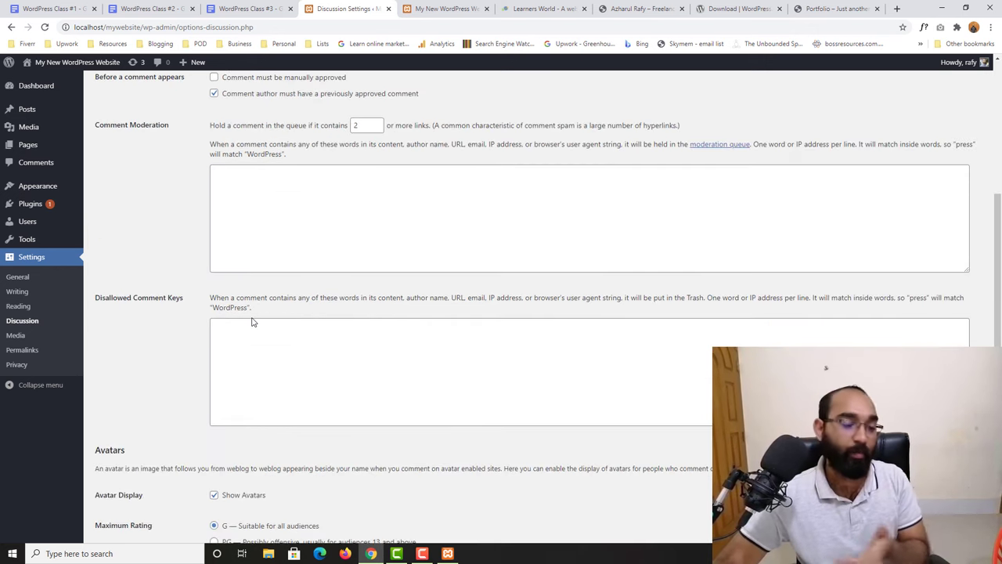
scroll(219, 439, down, 3)
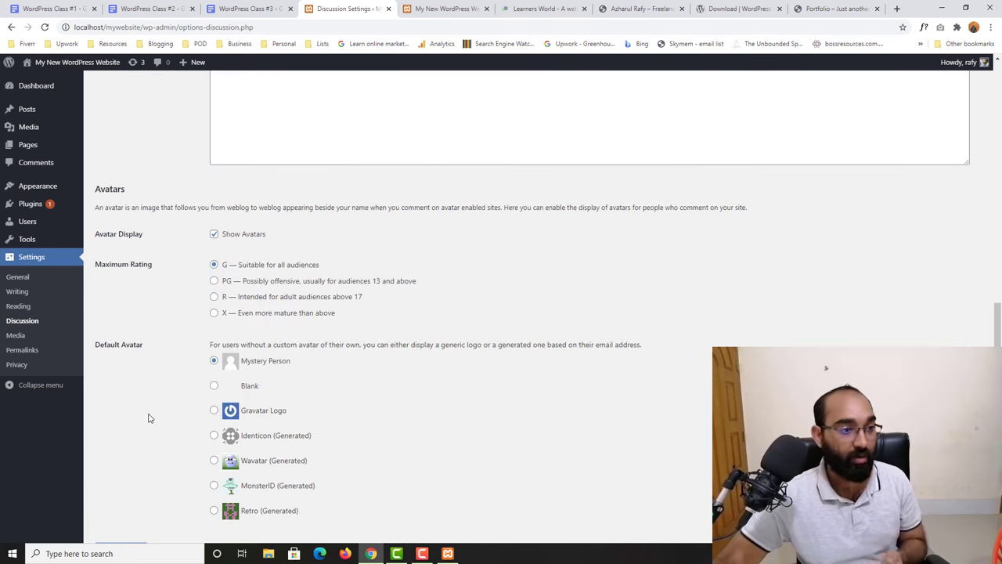
- Open the Media settings and review the thumbnail width and the medium image size limits
click(17, 336)
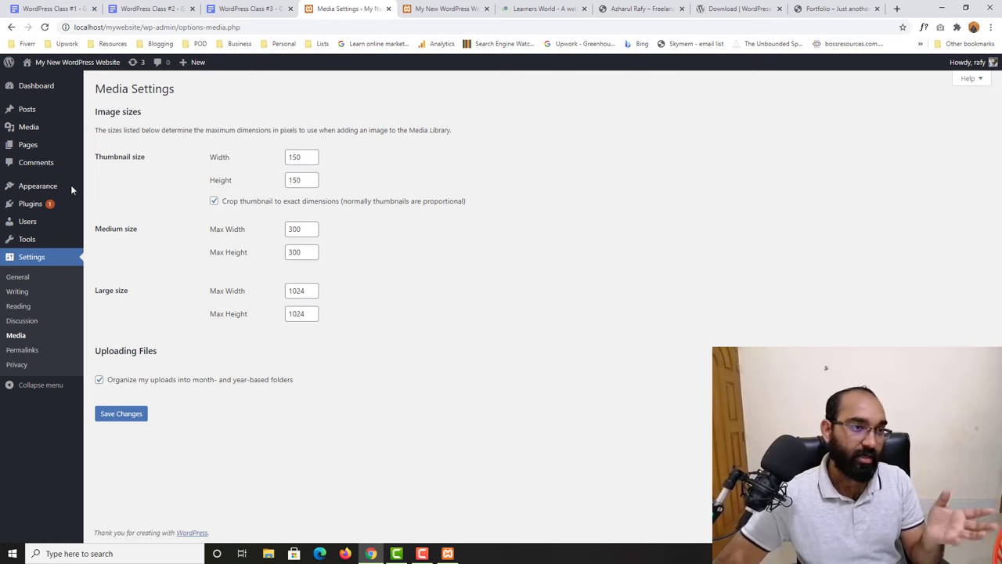
mouse_move(30, 132)
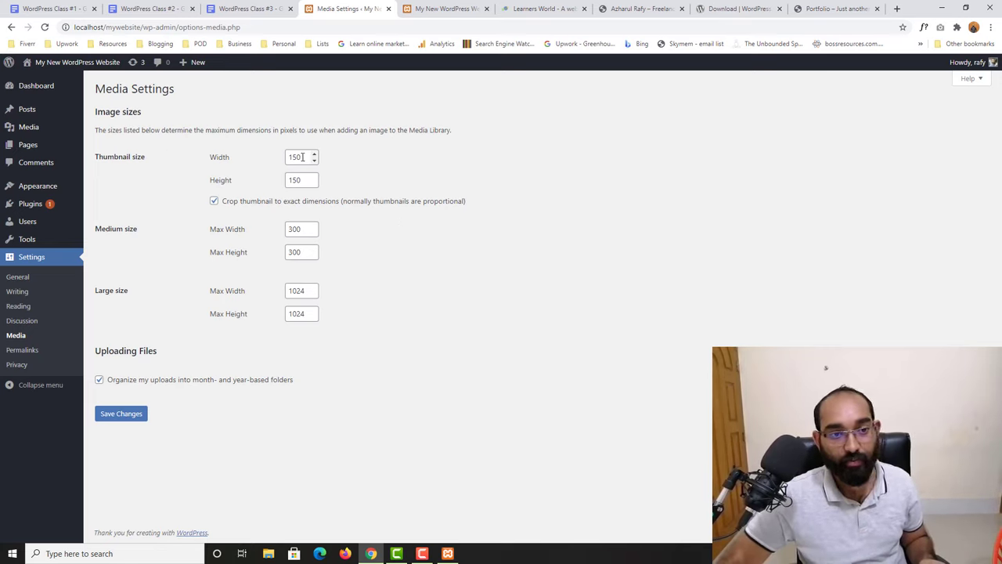
drag(303, 157, 271, 157)
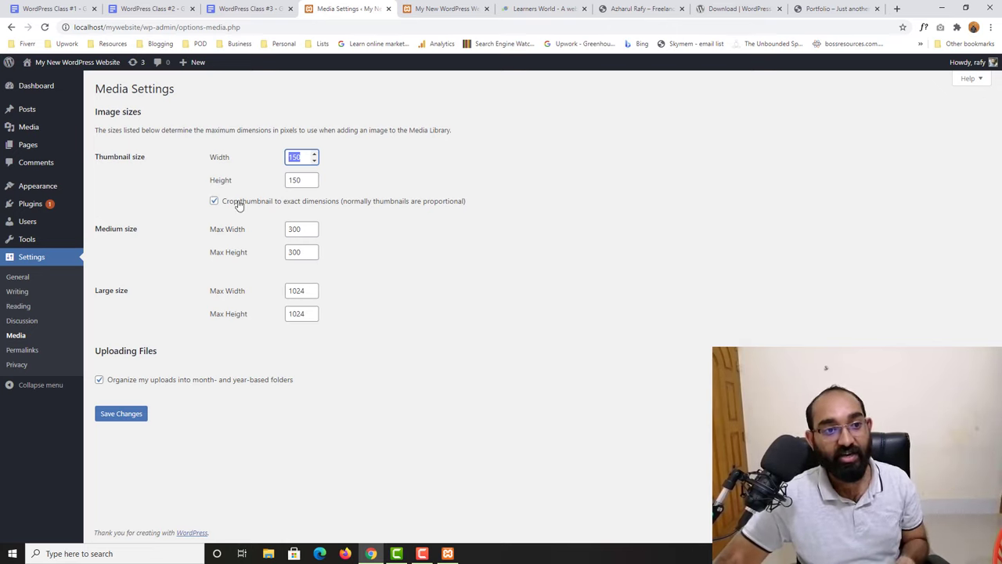
click(300, 228)
click(300, 249)
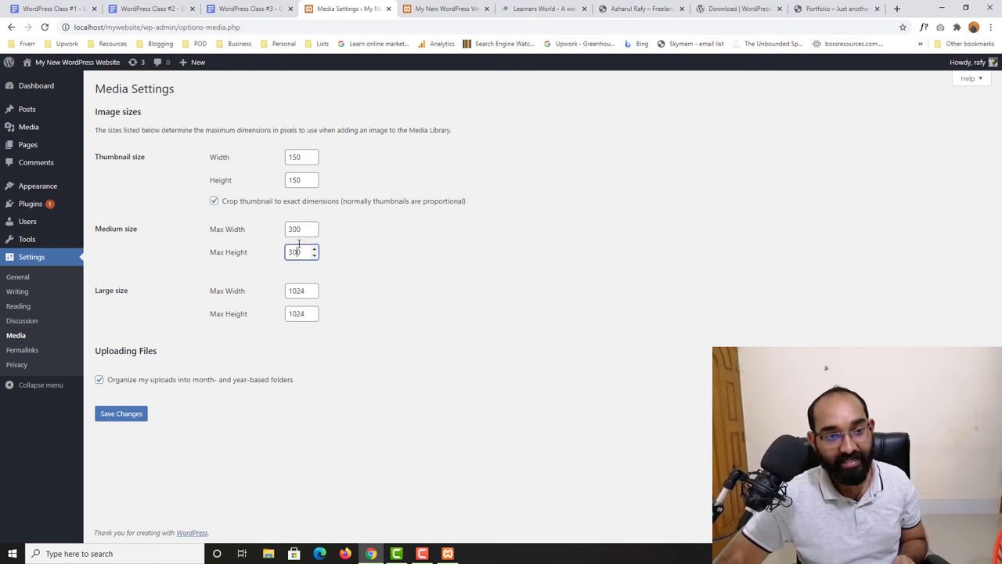
- Try a thumbnail width of 200 pixels in the Media settings and set it back to 150
double_click(293, 157)
text(200)
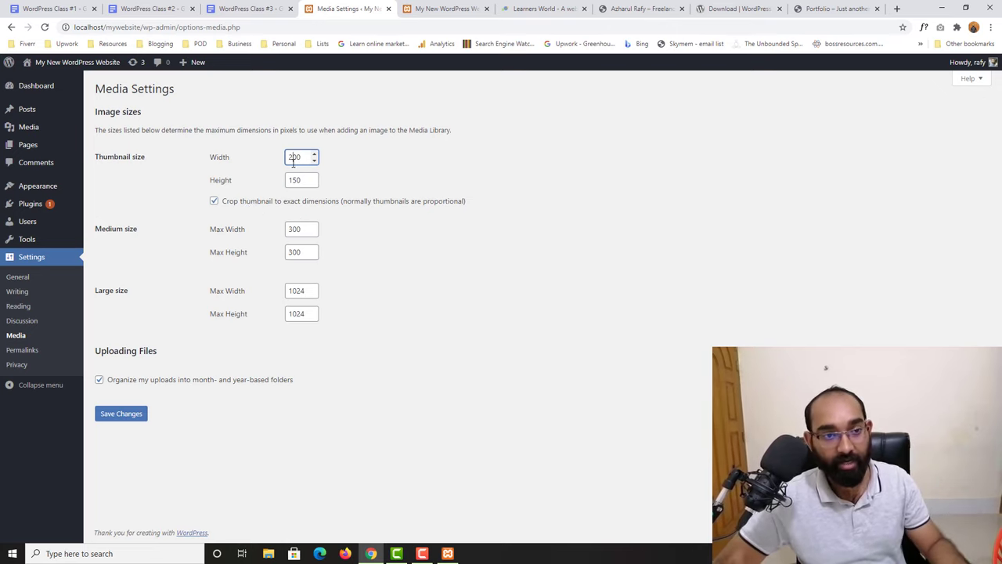
text(0)
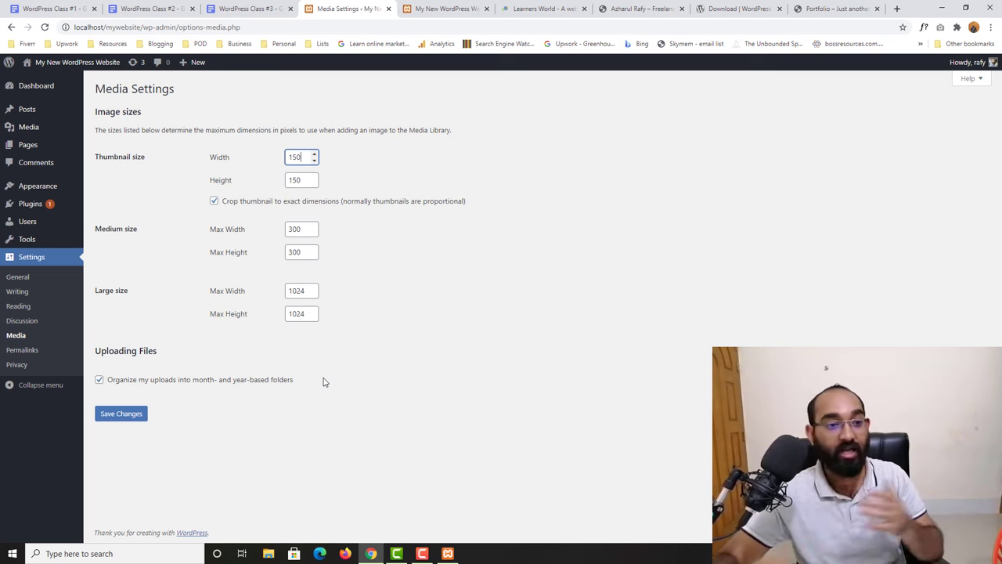
- Open the Permalink settings, and open the Learners World post on how to start freelancing in a new tab as an example
click(21, 350)
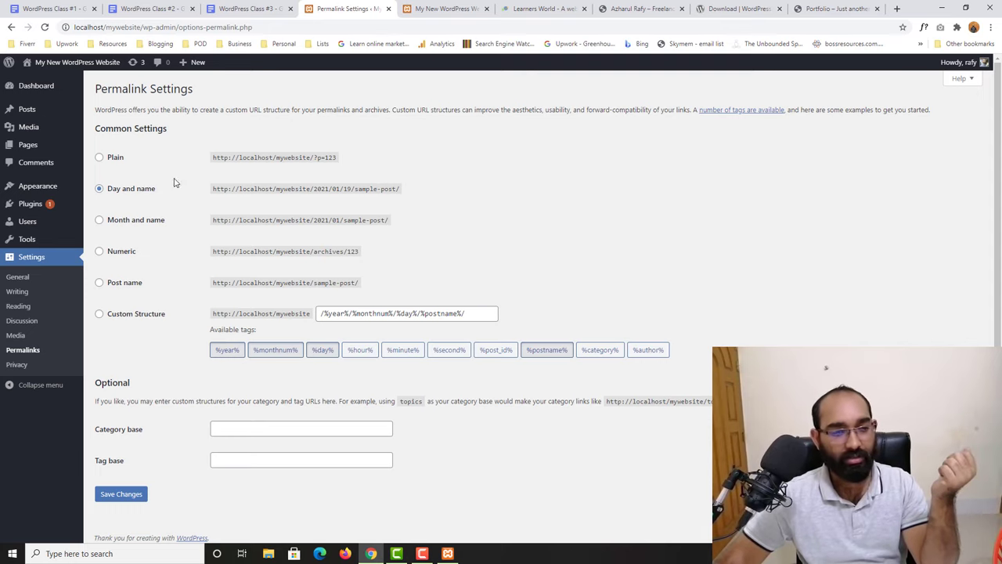
click(522, 8)
click(614, 8)
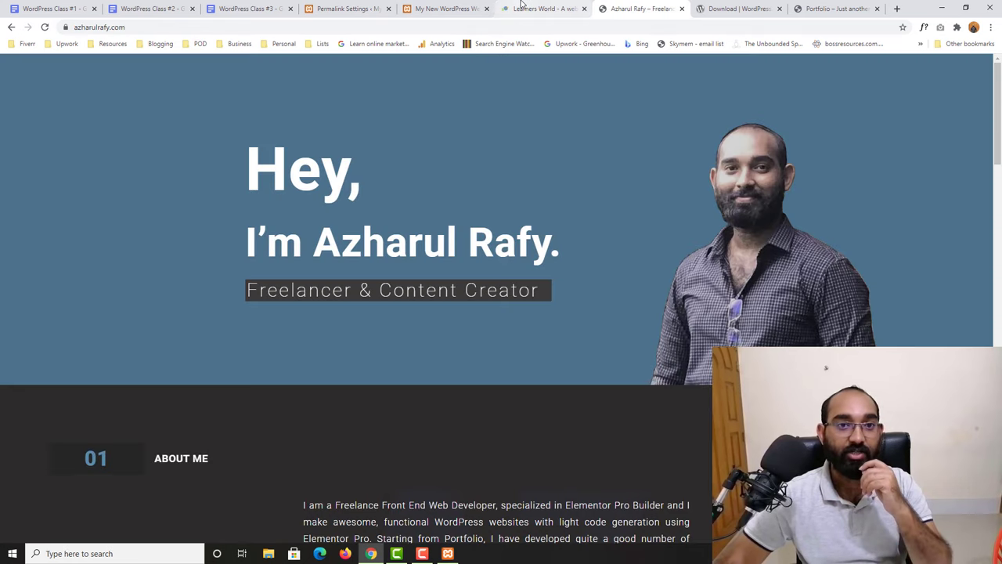
click(544, 8)
right_click(267, 154)
click(313, 161)
click(575, 9)
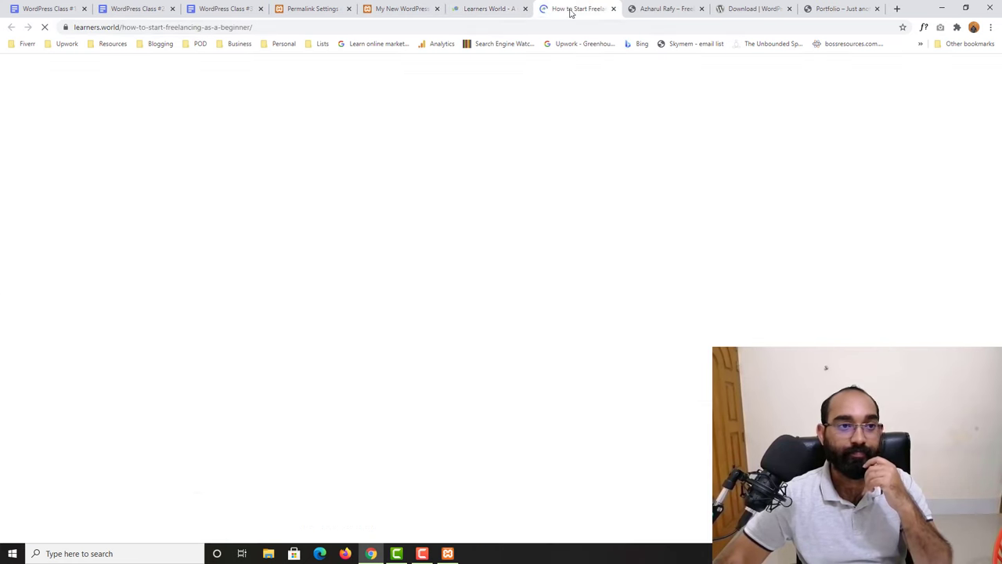
- Highlight the post name part of the freelancing guide's URL to examine its permalink structure
click(83, 29)
click(164, 26)
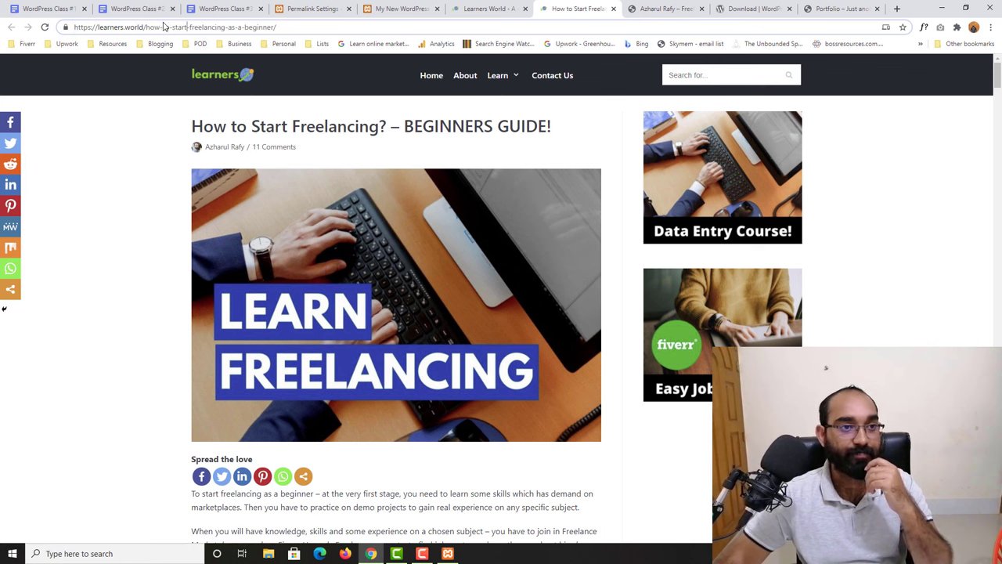
drag(161, 26, 279, 26)
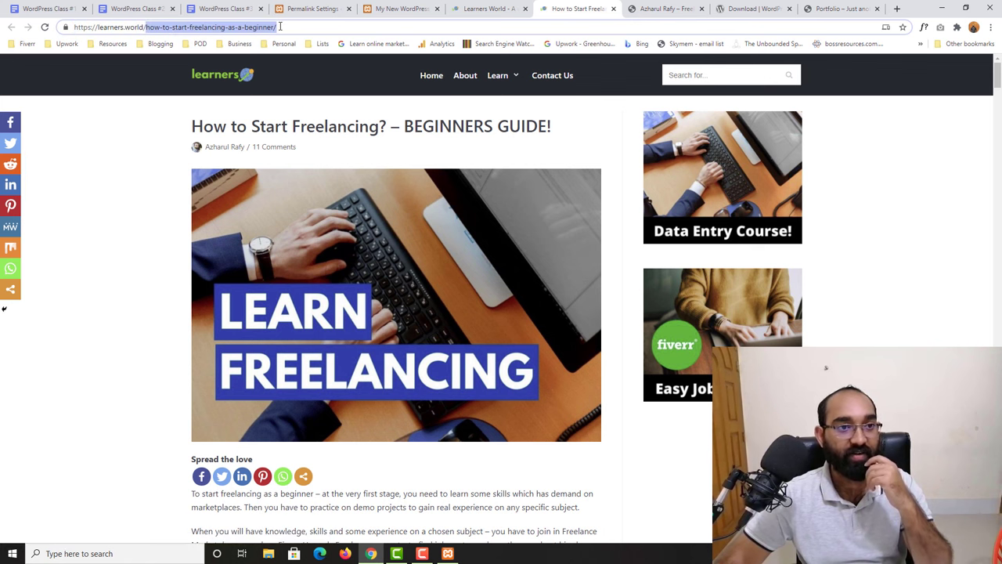
click(469, 11)
key(ctrl+Tab)
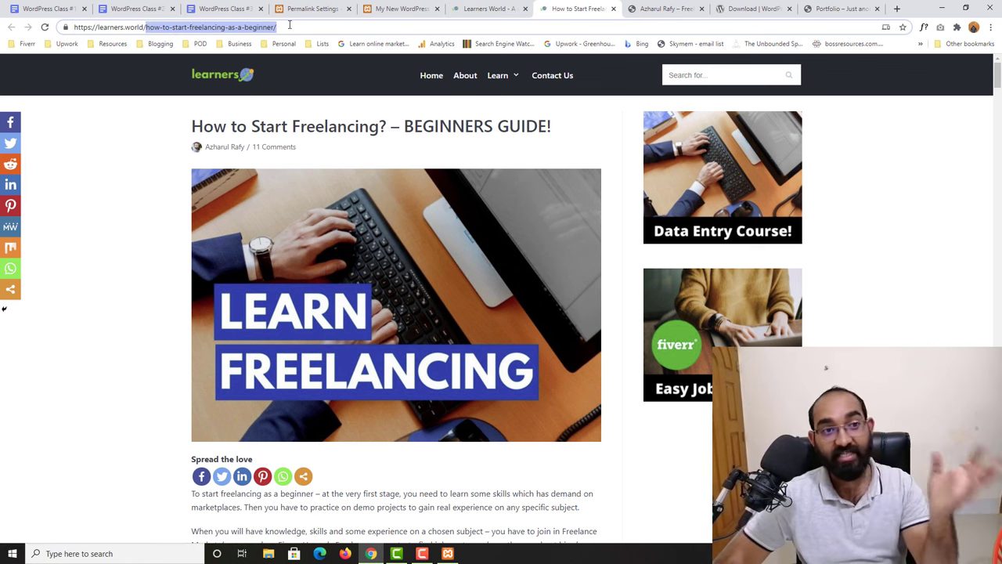
- Return to the Permalink settings, point out the date in the Day and name structure, and choose the Post name structure instead
click(400, 8)
click(309, 8)
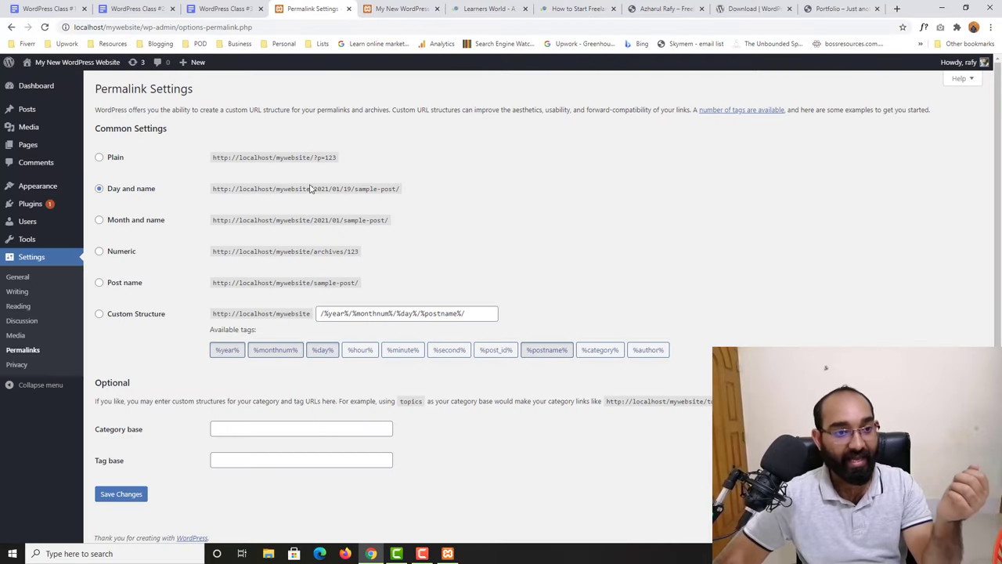
drag(313, 189, 351, 191)
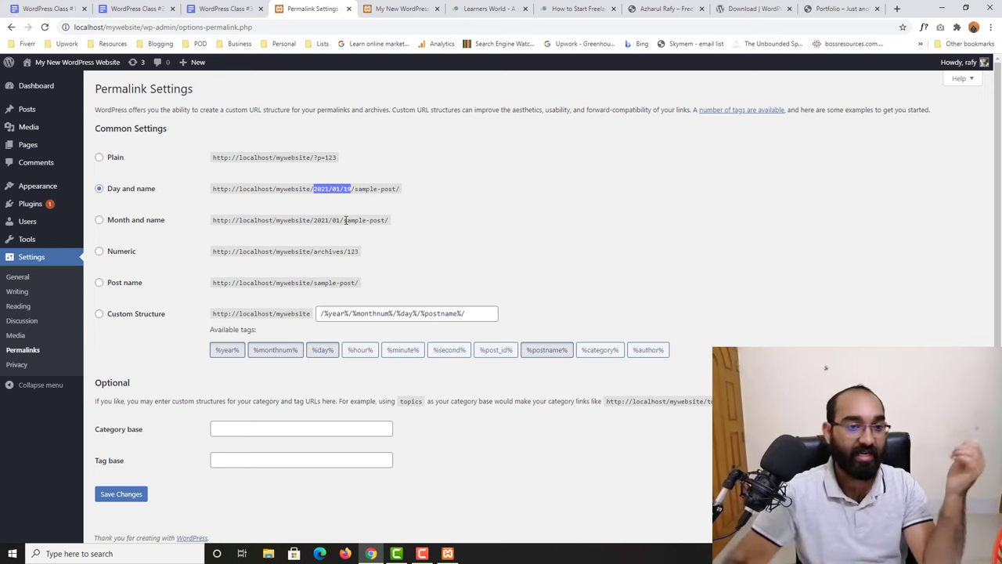
click(114, 285)
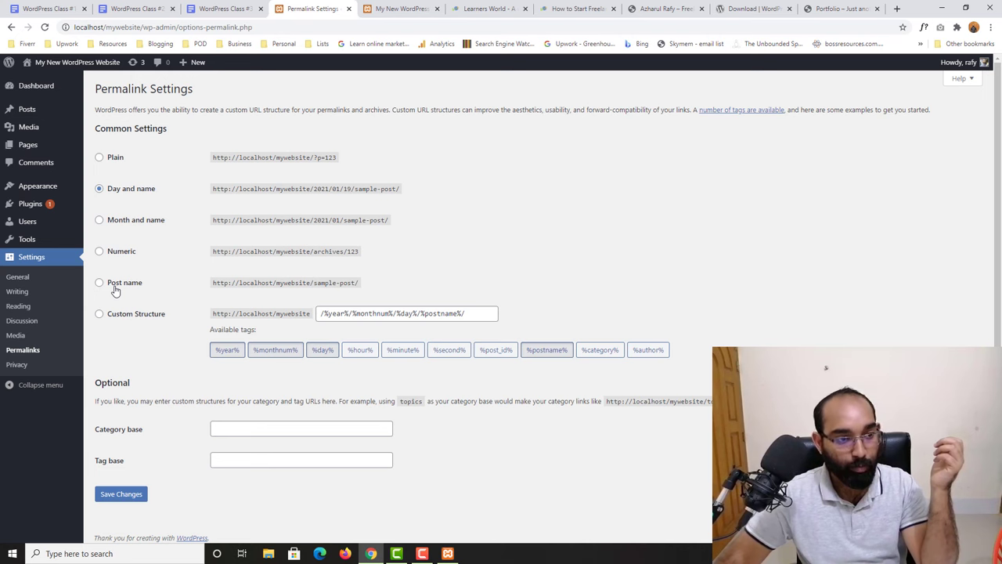
- Revisit the freelancing guide and highlight its domain and post slug as an example of a post name URL
click(595, 7)
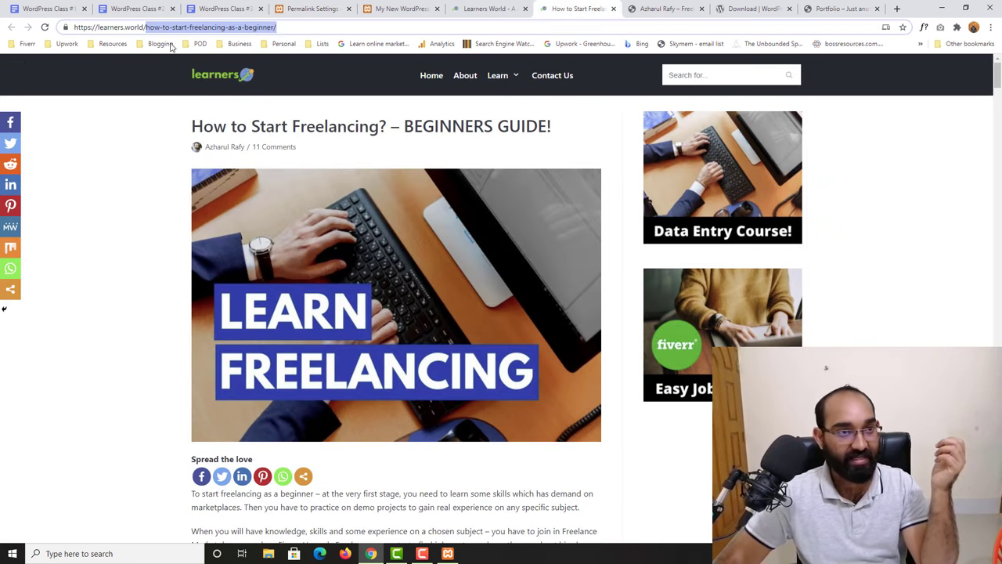
drag(124, 27, 81, 35)
drag(146, 28, 283, 23)
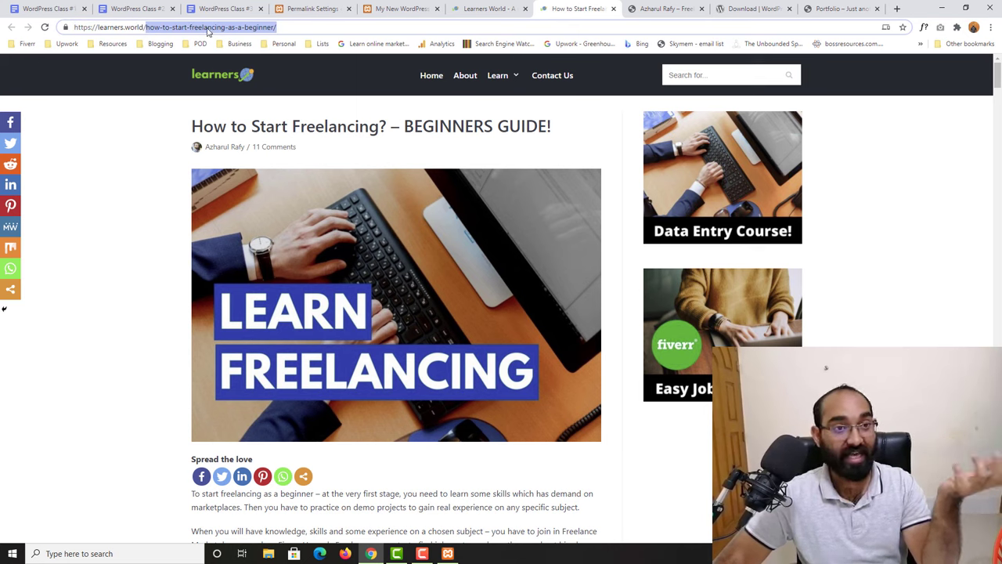
- Return to the Permalink settings and save the Post name structure
click(328, 6)
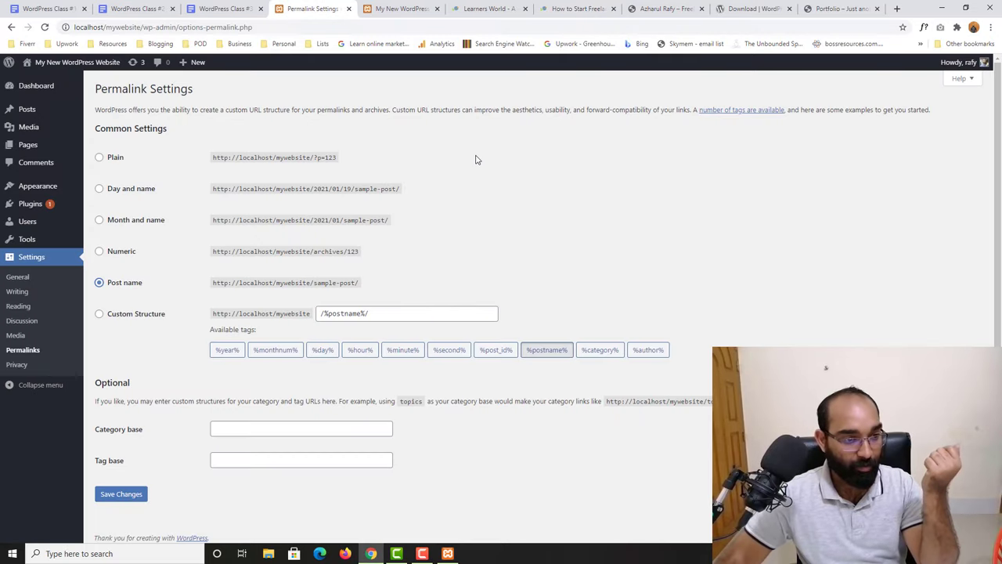
scroll(259, 430, down, 1)
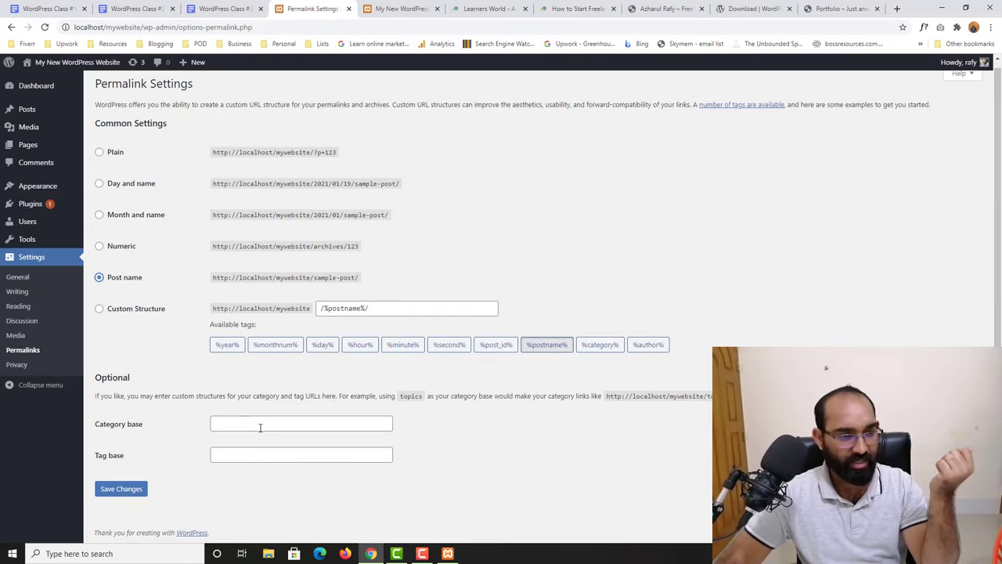
click(123, 490)
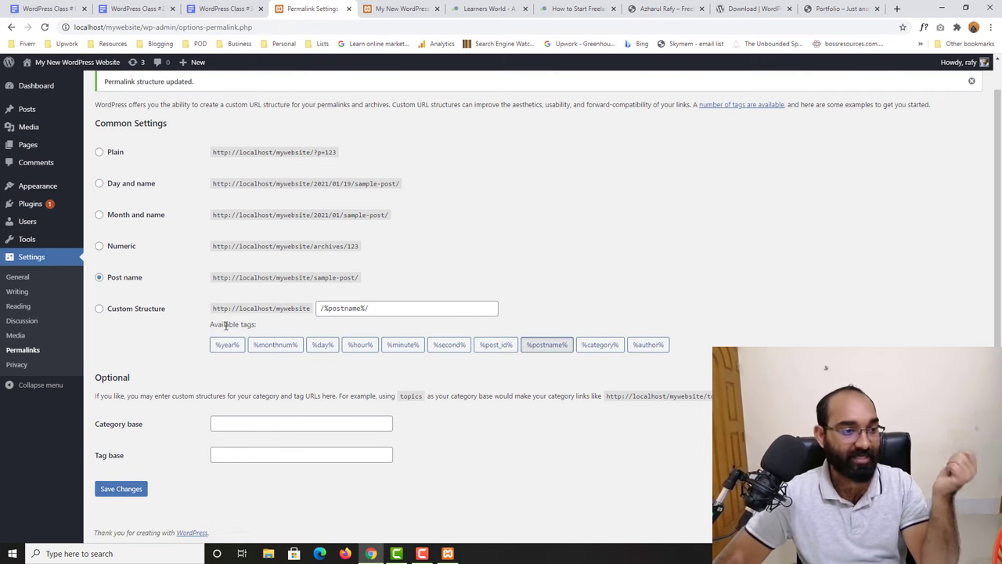
- Open the Privacy settings and assign the Privacy Policy page as the site's privacy policy page
click(40, 366)
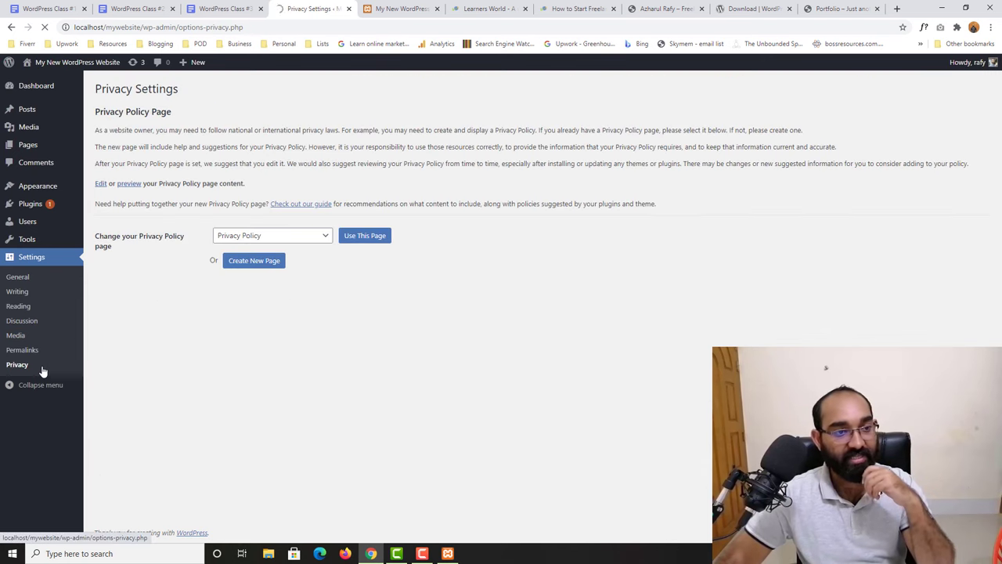
click(304, 237)
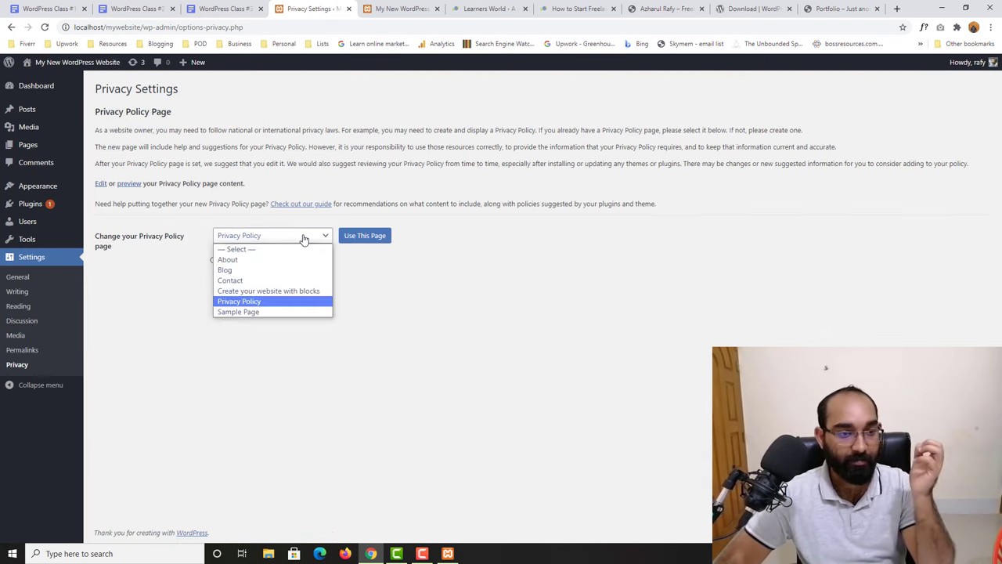
click(274, 303)
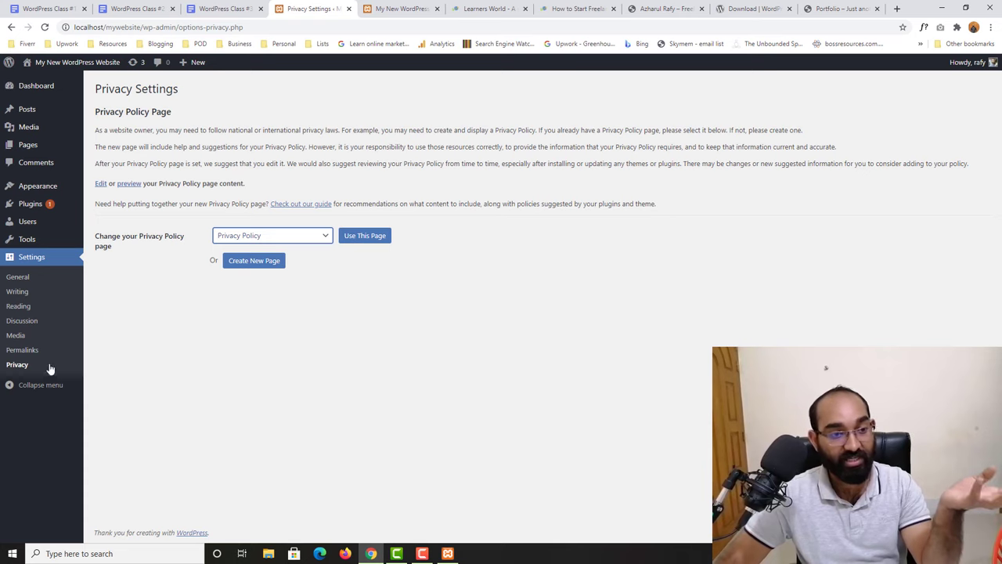
click(365, 236)
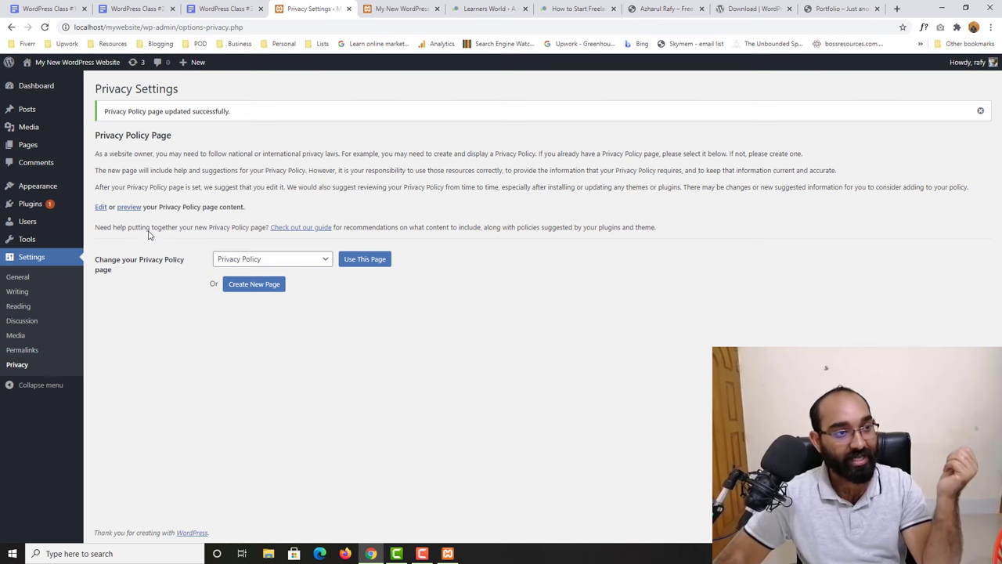
- Go back to the Dashboard home and look over its welcome panel and boxes
click(46, 87)
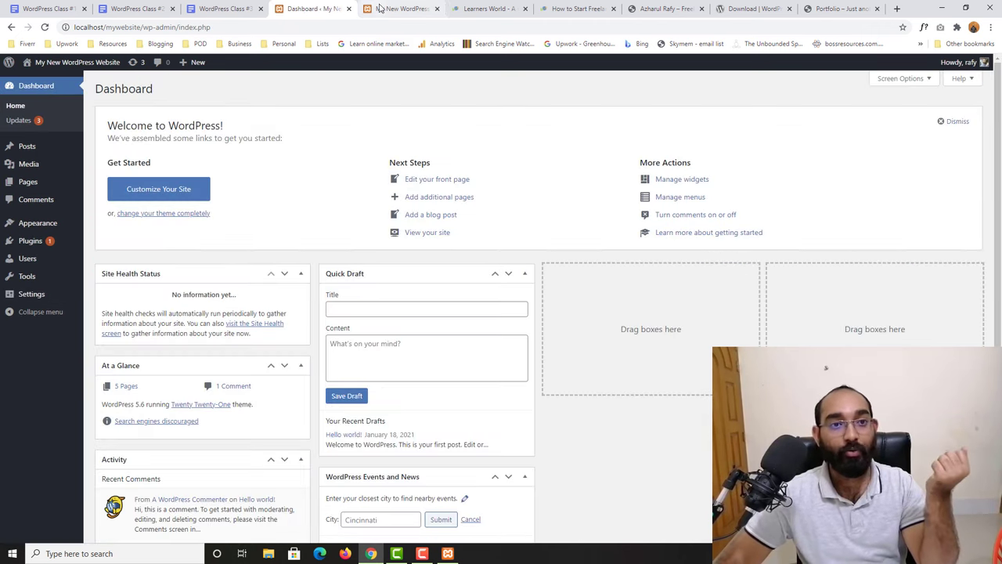
scroll(215, 246, down, 3)
scroll(112, 410, up, 3)
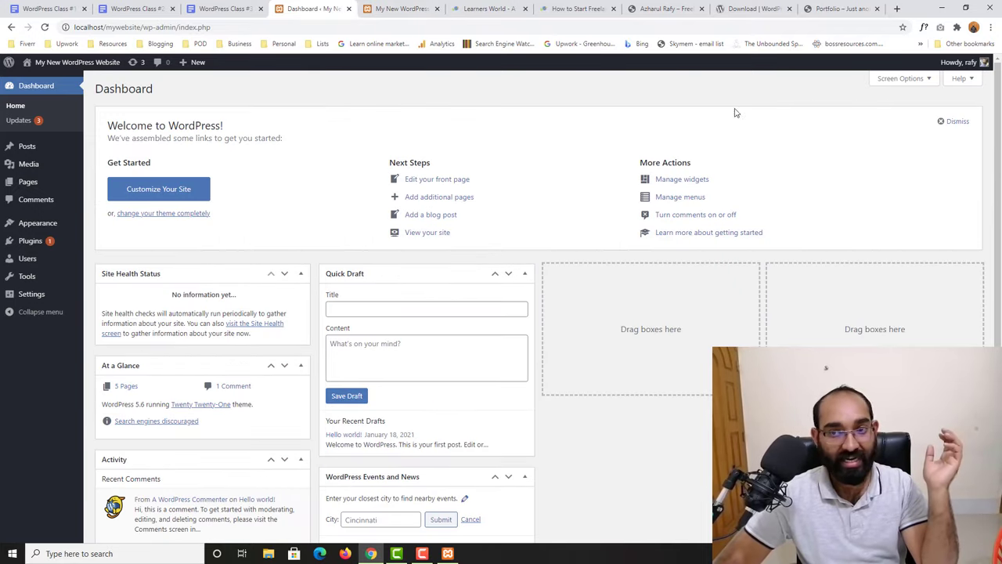
scroll(329, 125, down, 3)
scroll(329, 125, up, 3)
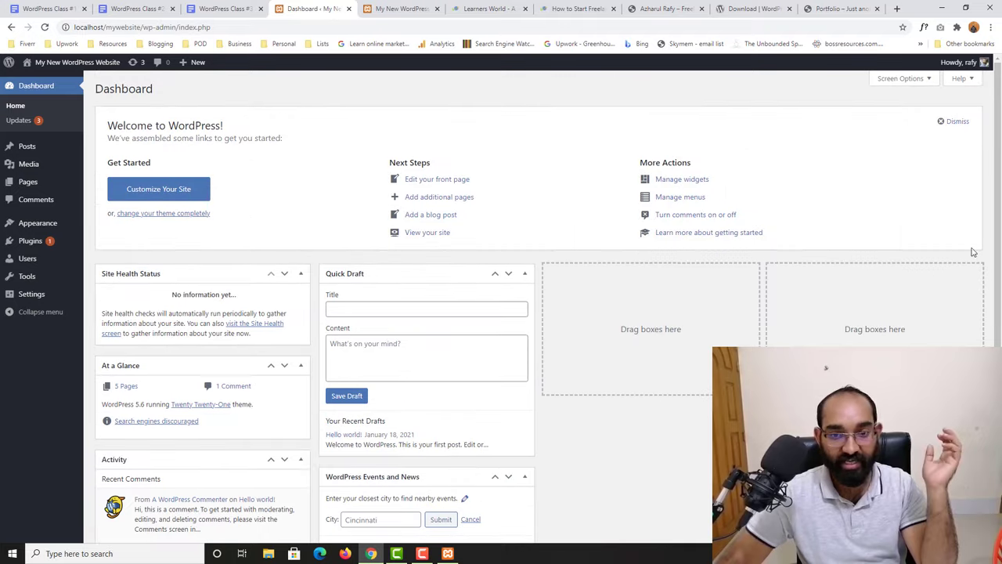
- Hide all dashboard elements: Site Health Status, At a Glance, Activity, Quick Draft, WordPress Events and News, and Welcome
click(901, 79)
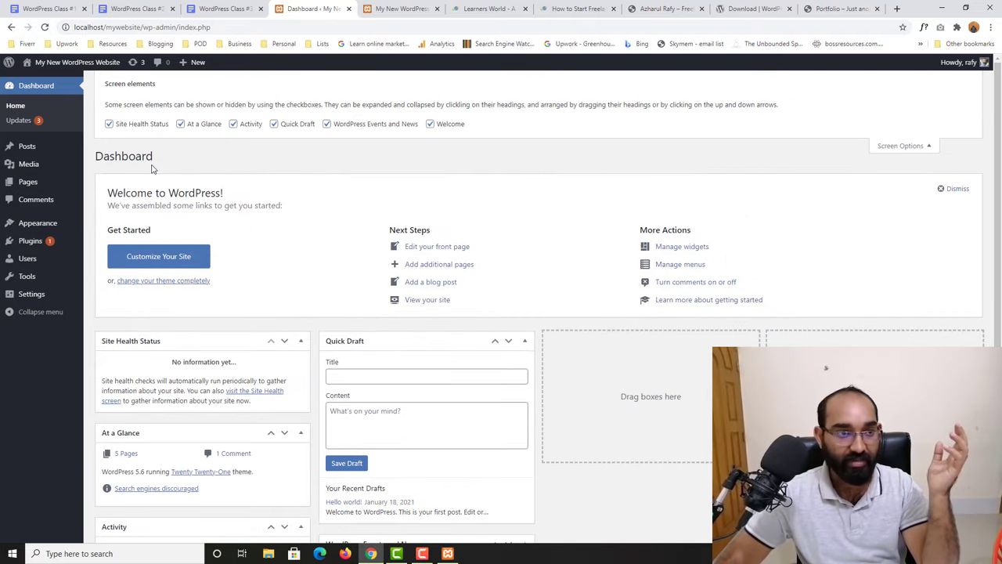
click(110, 125)
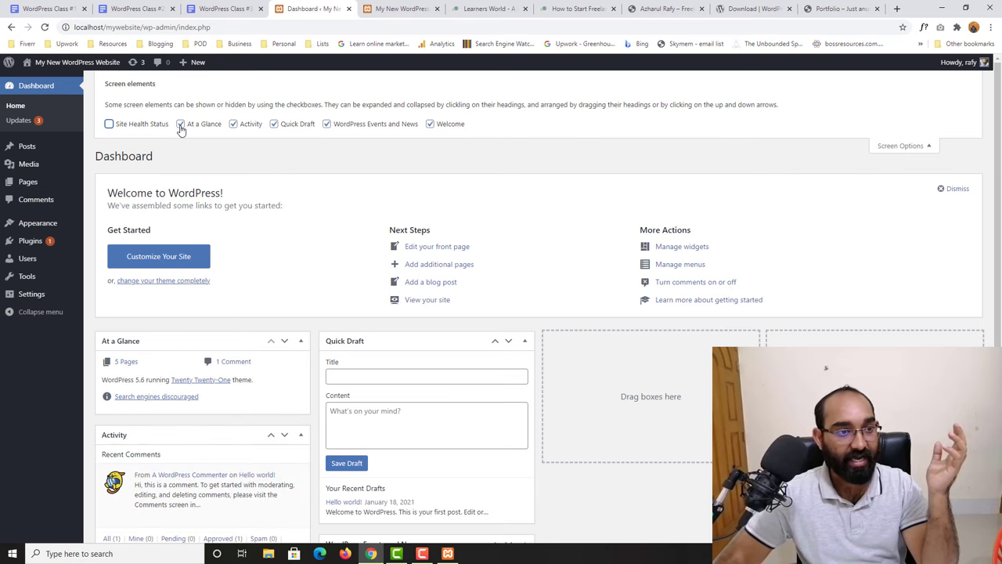
click(181, 125)
click(234, 125)
click(274, 125)
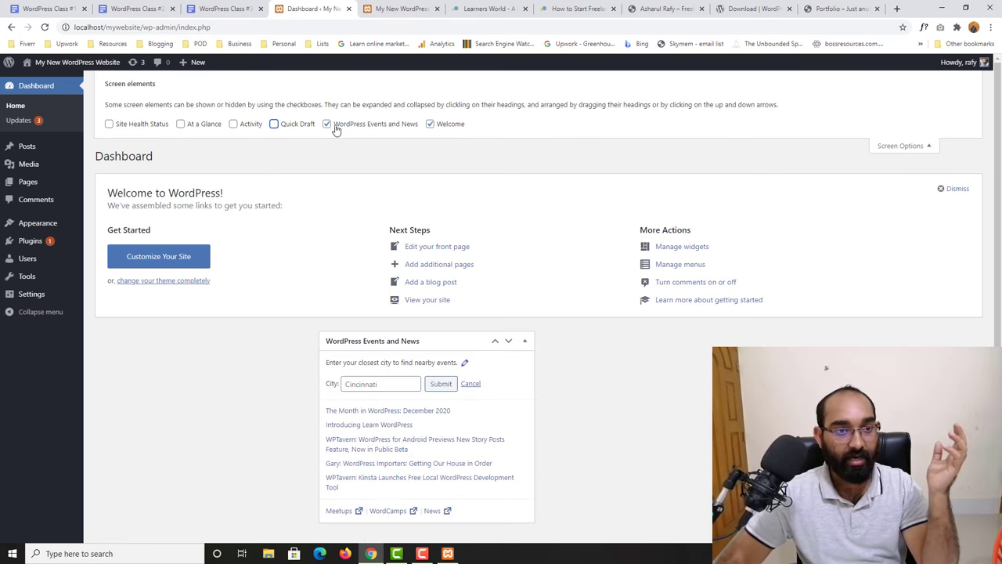
click(327, 124)
click(430, 125)
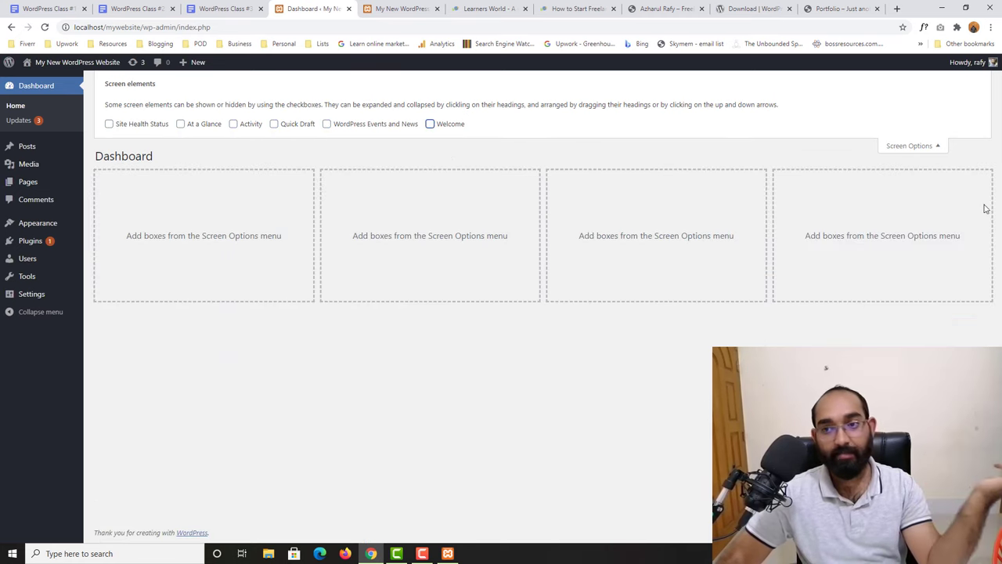
click(919, 150)
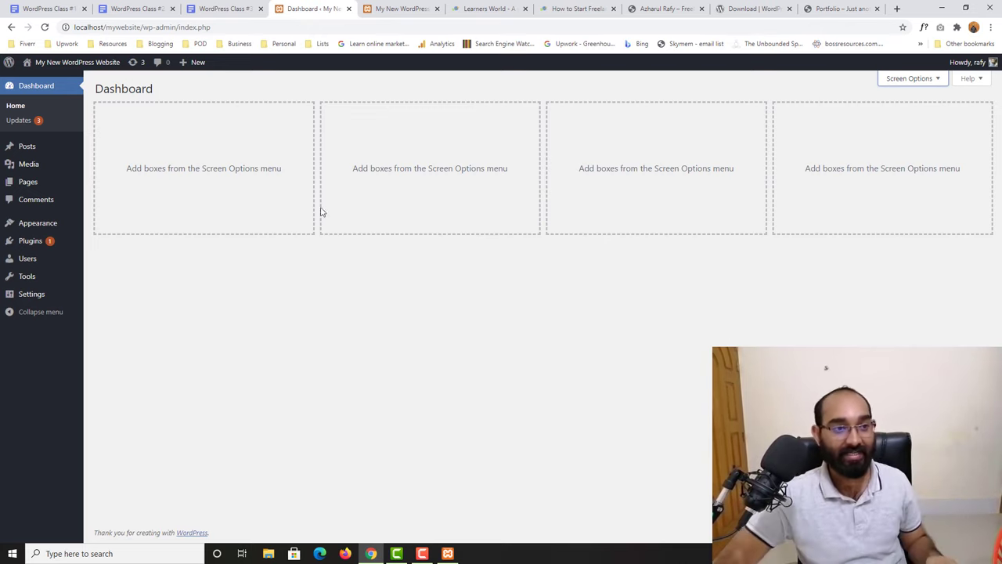
- Show the Welcome, Activity, and WordPress Events and News elements on the dashboard, leaving the other boxes hidden
click(895, 81)
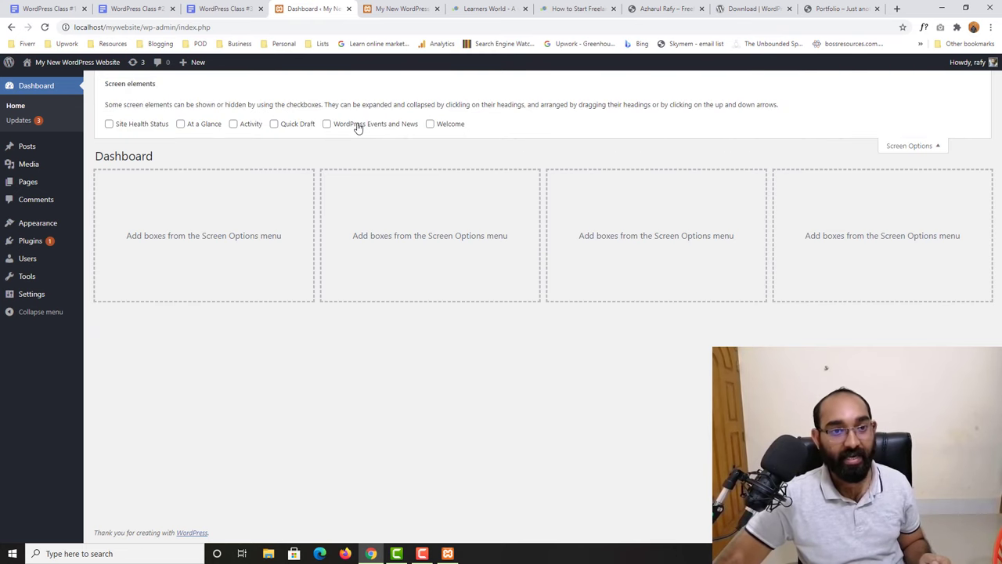
click(430, 124)
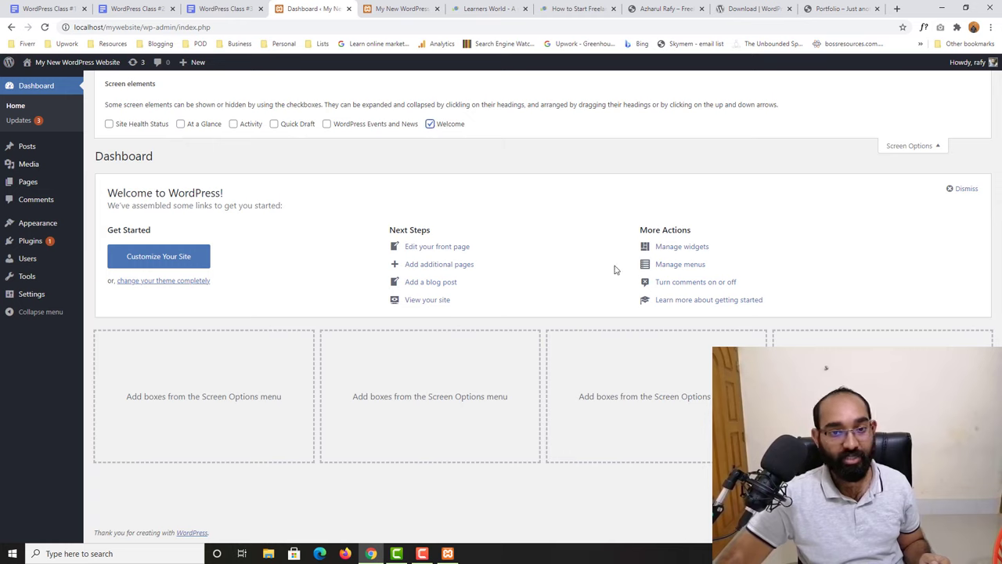
click(233, 123)
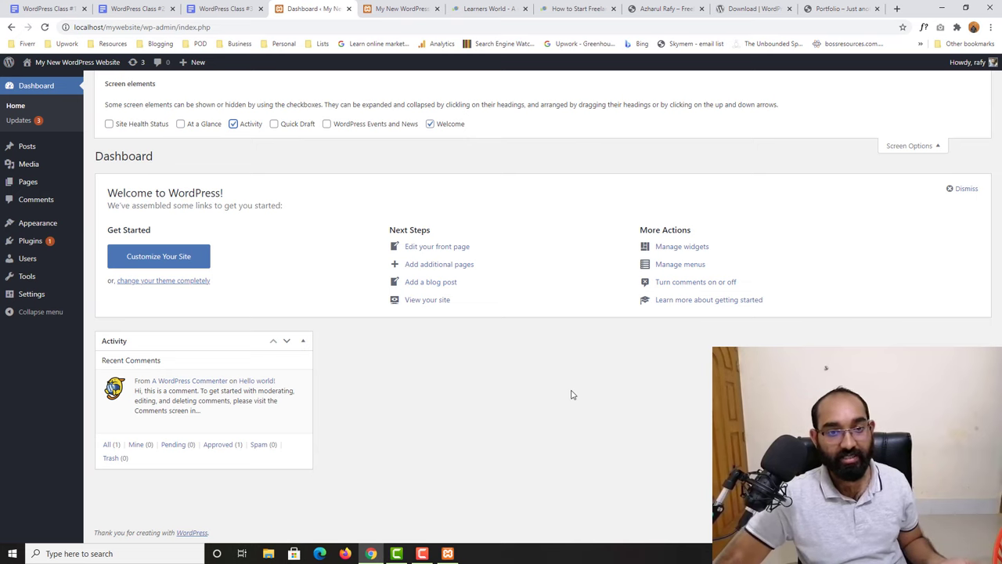
click(345, 123)
click(282, 124)
click(202, 127)
click(201, 125)
click(327, 123)
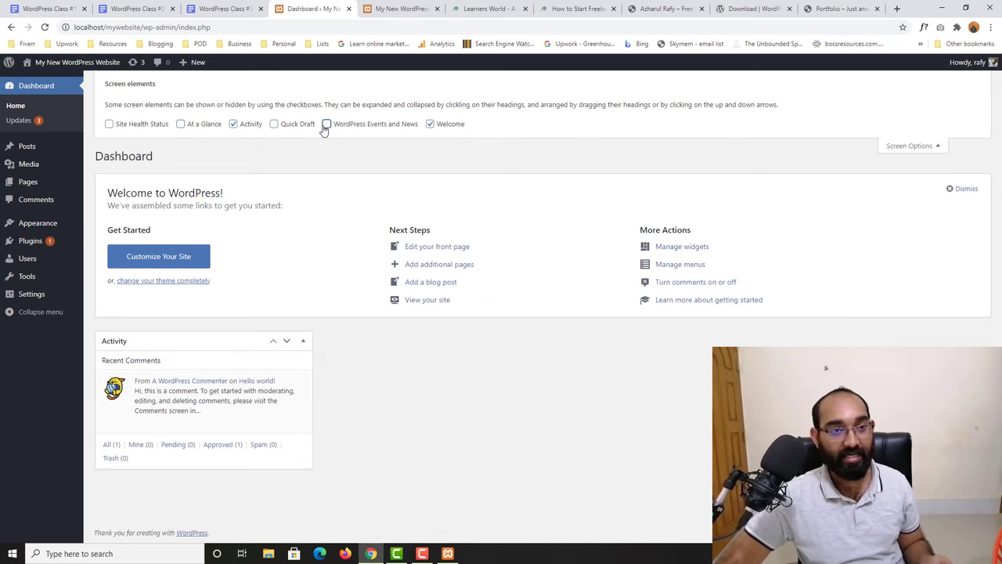
click(360, 130)
click(297, 125)
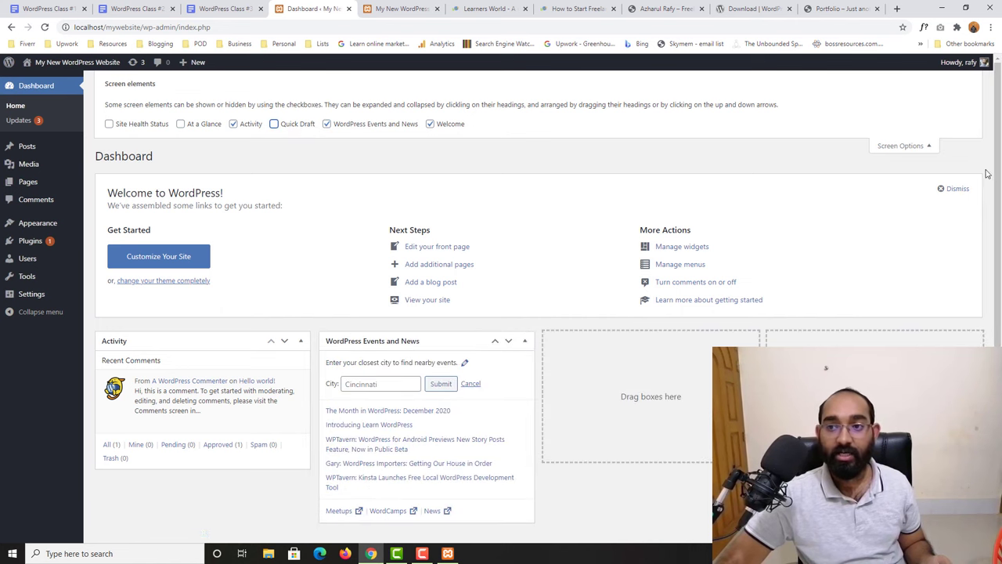
click(900, 149)
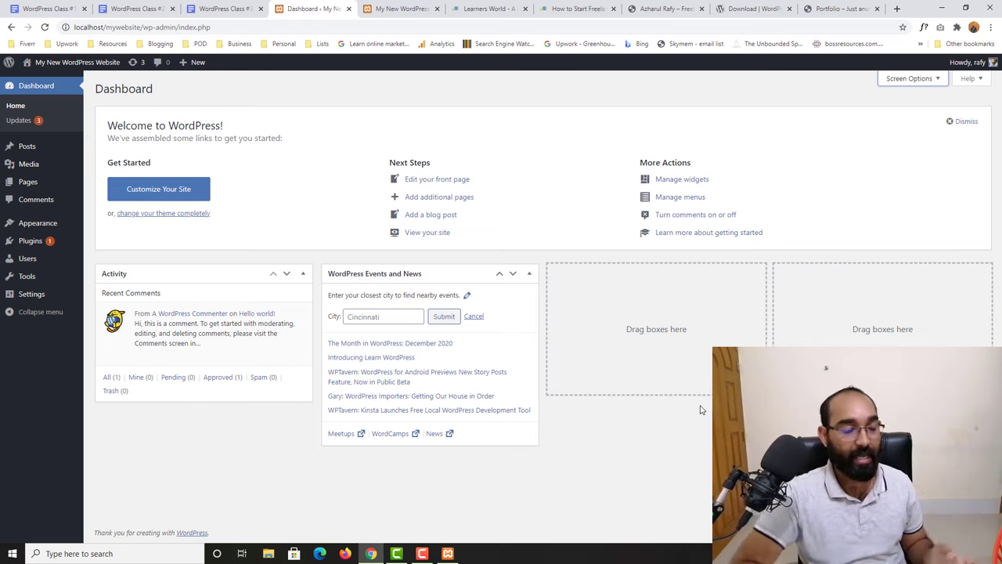
mouse_move(256, 345)
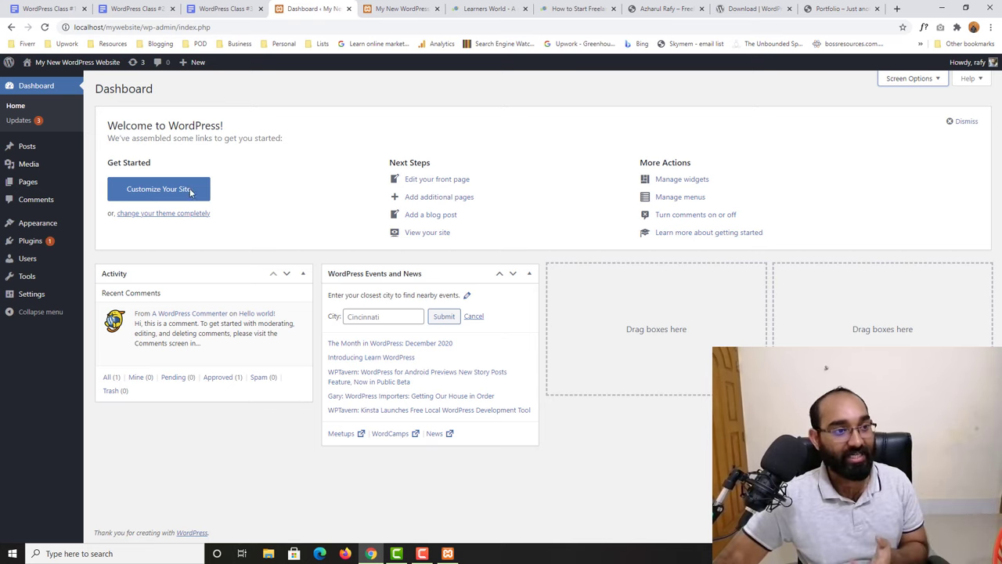
- Open facebook.com in a new browser tab and go to the managed group Freelancing with WordPress and Elementor
mouse_move(30, 149)
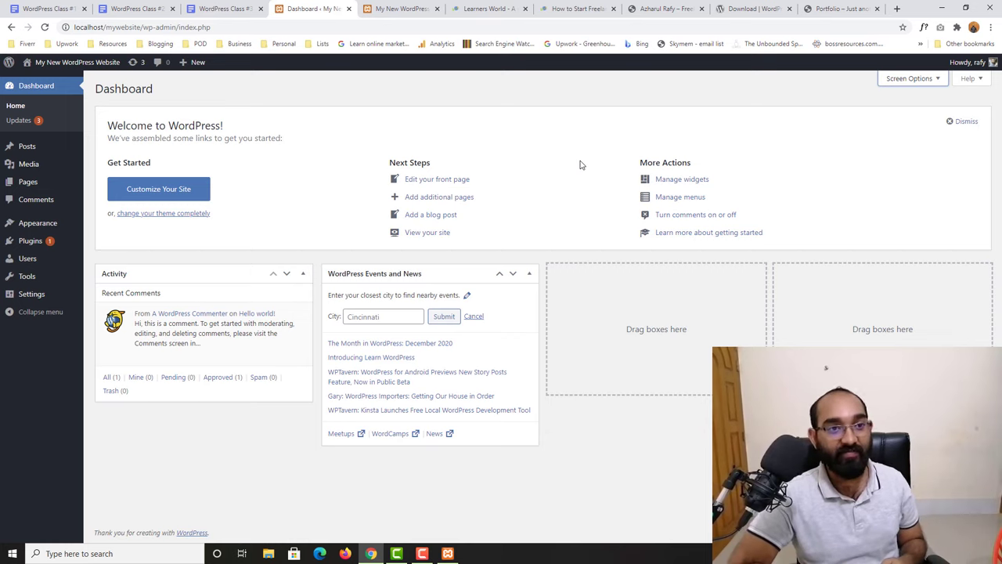
click(904, 7)
text(facebook.com)
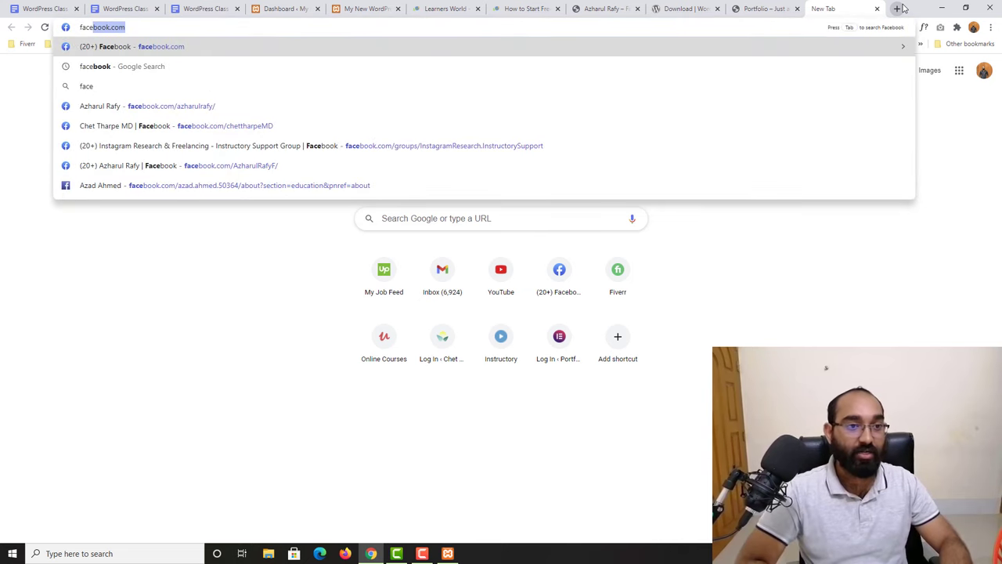
key(Return)
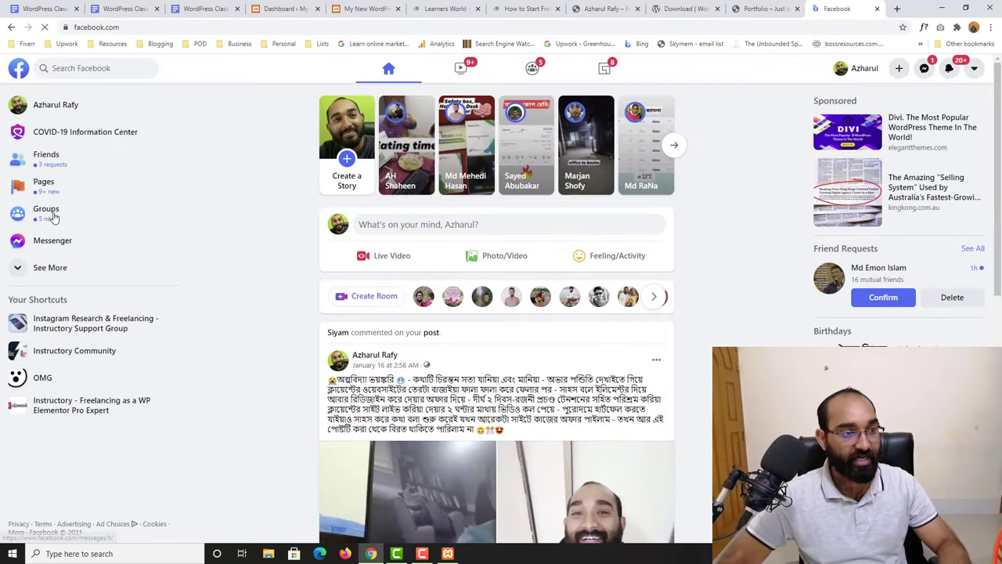
click(52, 216)
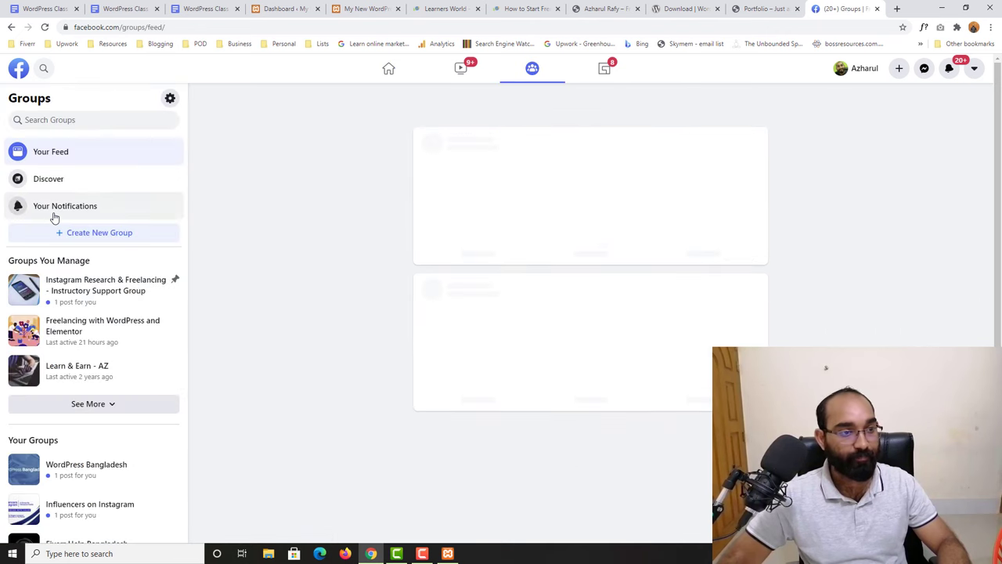
click(75, 333)
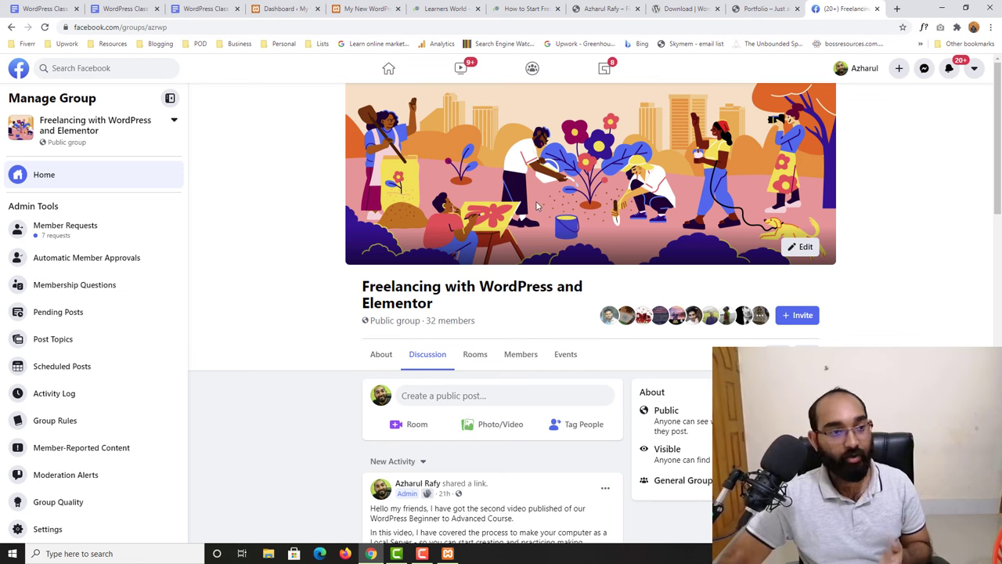
- Look through the group's discussion feed, including the WordPress Tutorial Part 2 post, the welcome post and their comments
scroll(329, 376, down, 8)
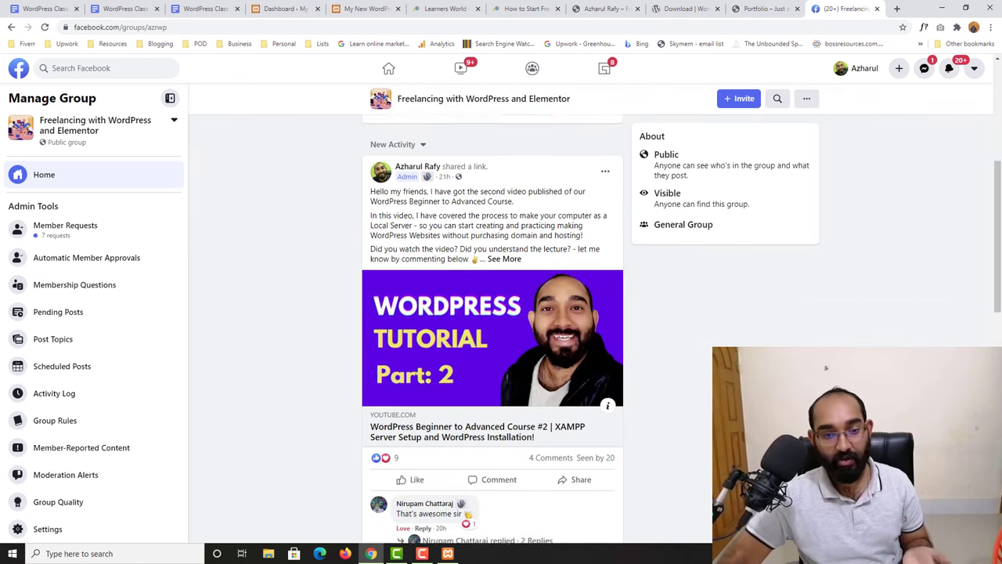
scroll(368, 401, up, 8)
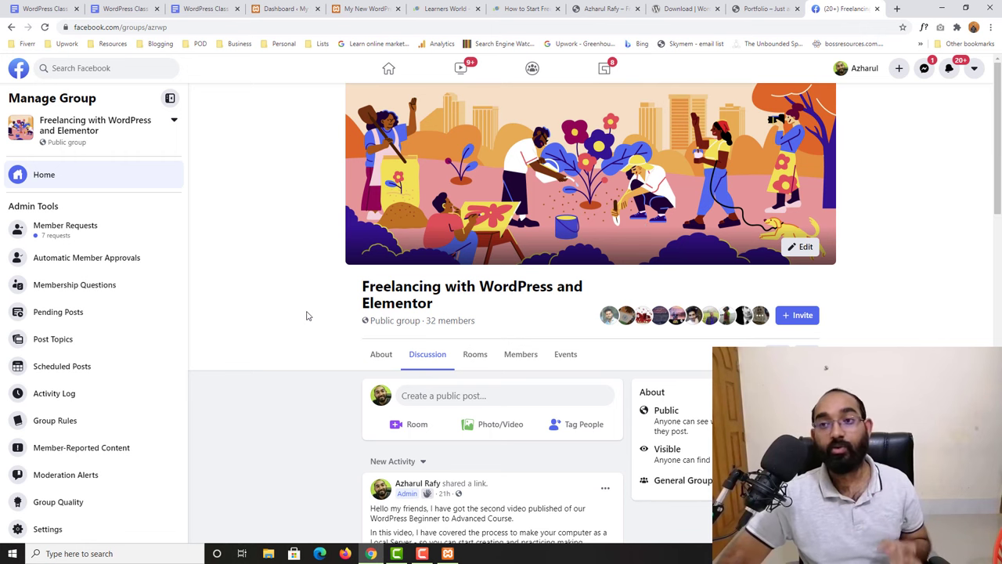
scroll(262, 343, down, 8)
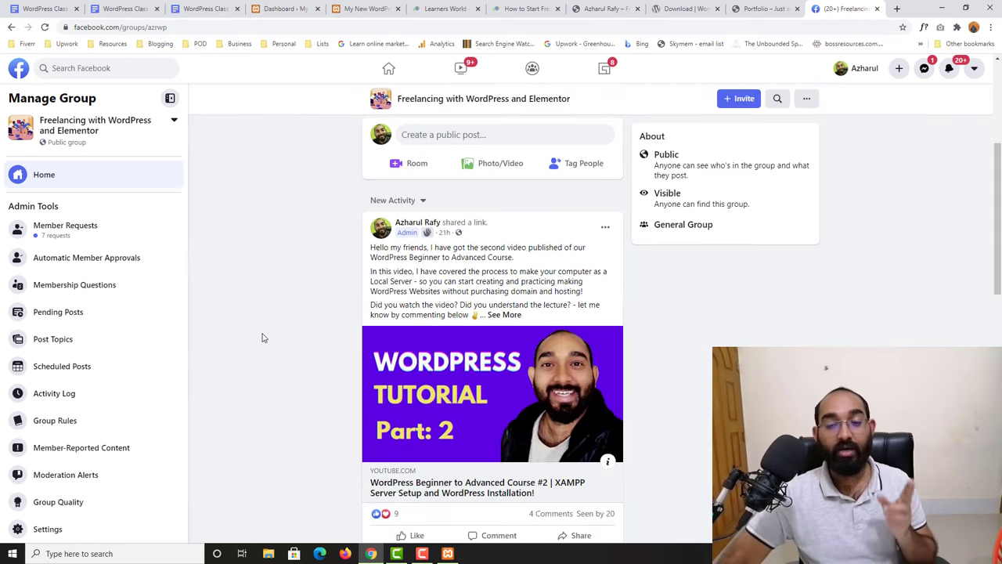
scroll(666, 309, down, 6)
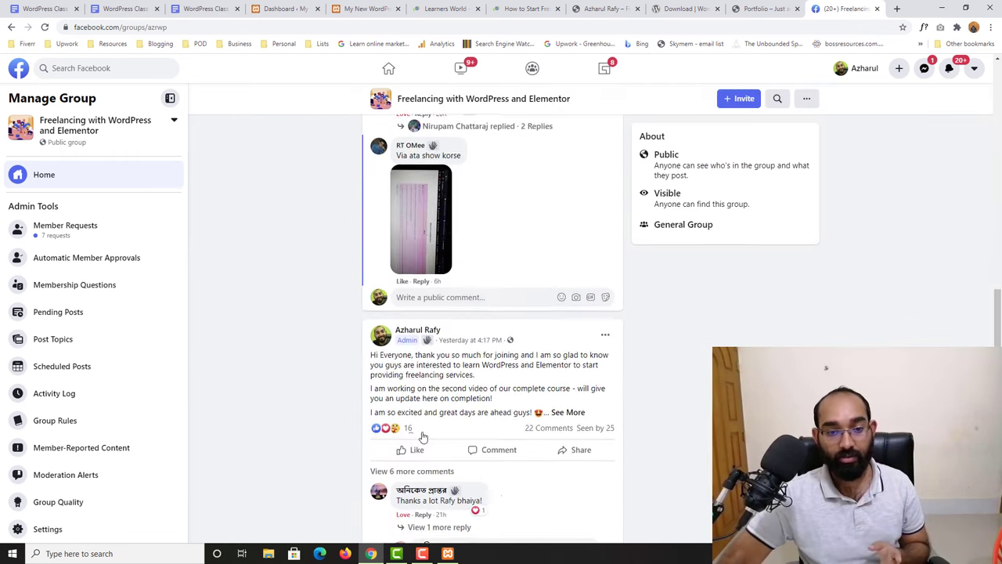
scroll(524, 317, down, 2)
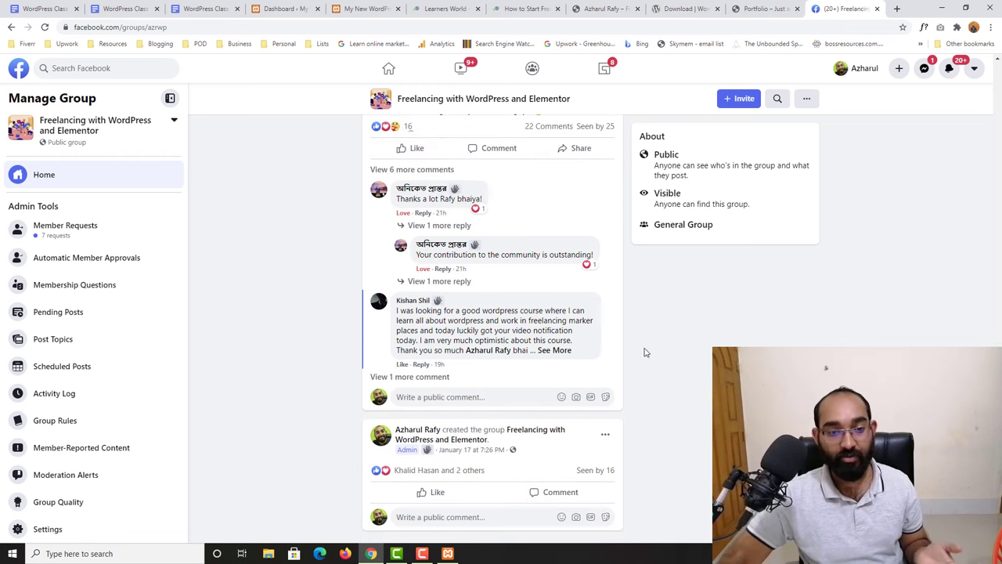
scroll(526, 295, up, 1)
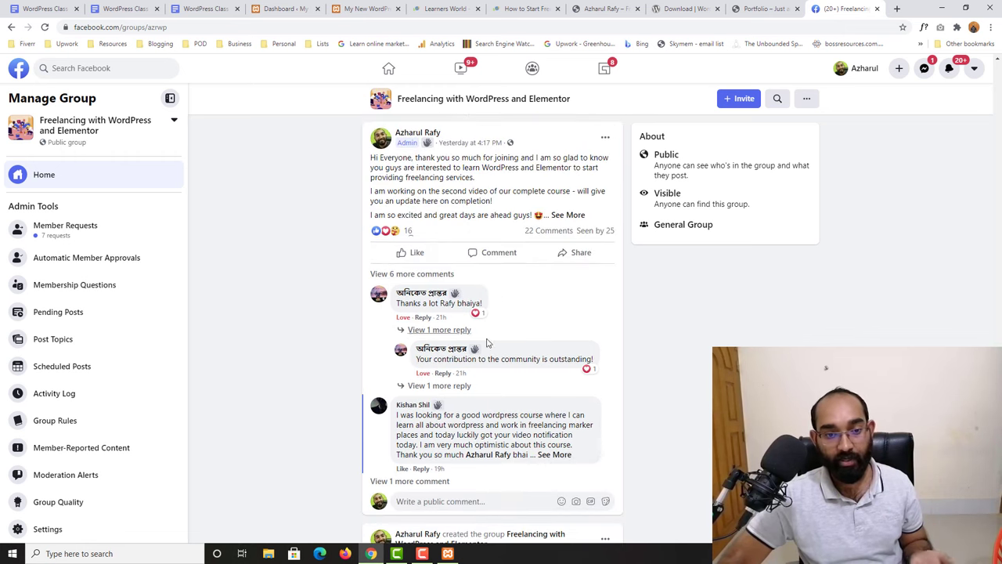
scroll(648, 361, up, 6)
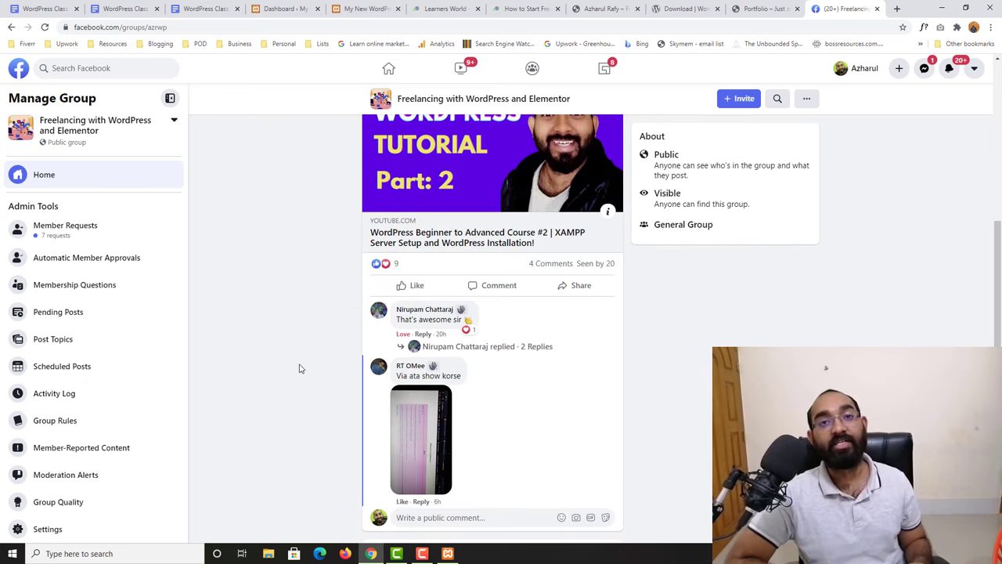
scroll(301, 369, up, 8)
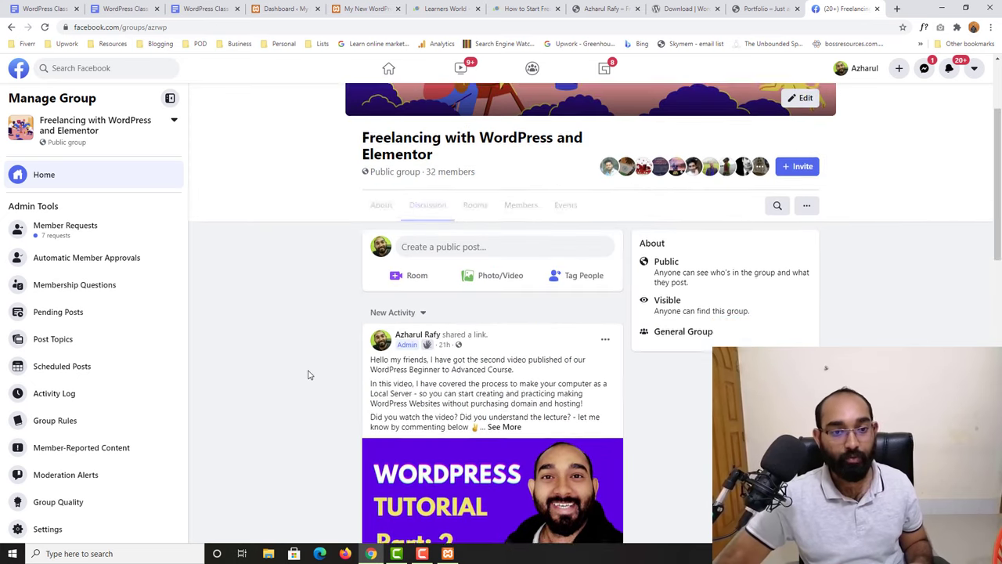